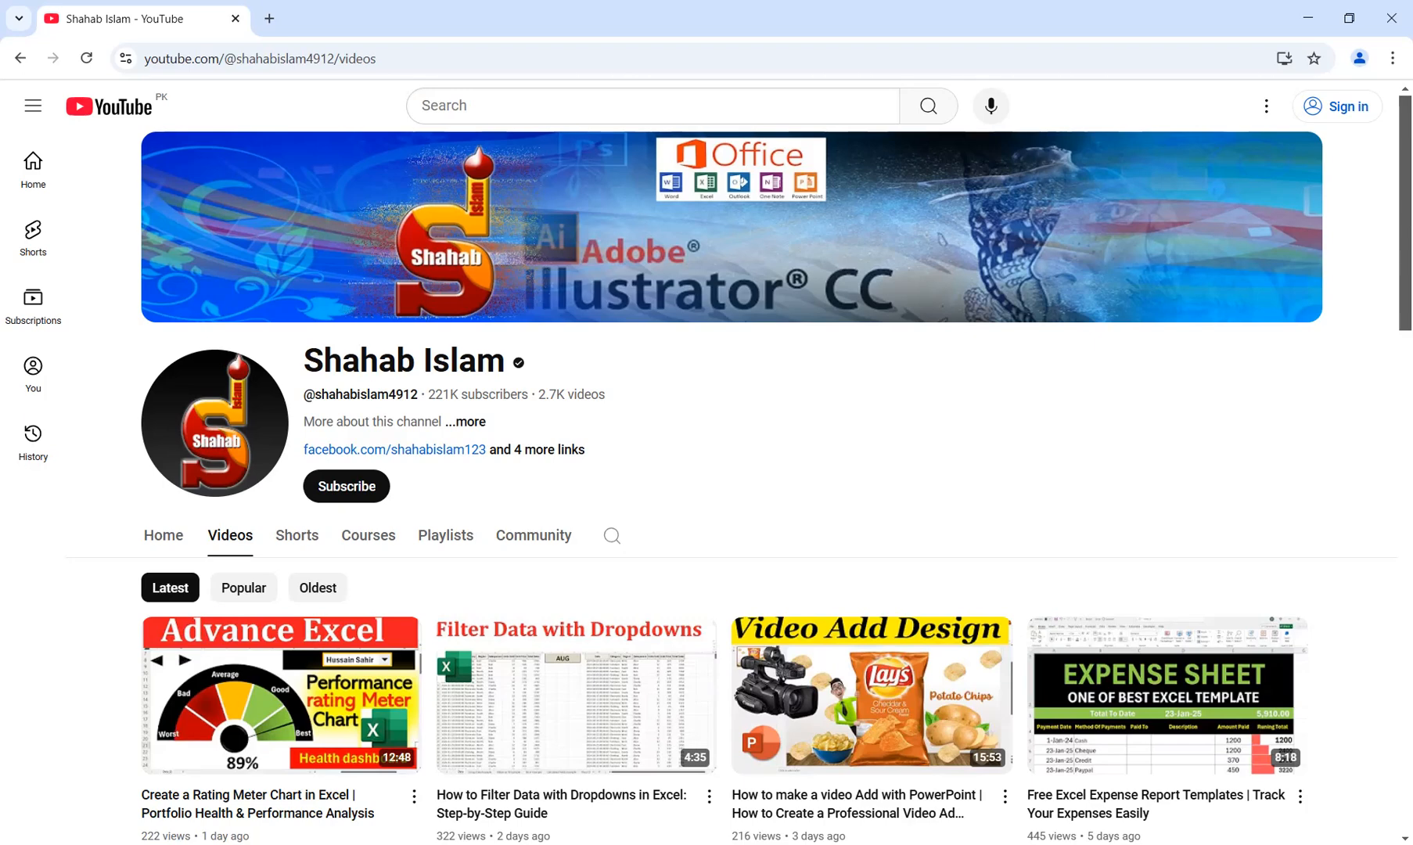
- Switch to the Book2 workbook in Excel and review the sales data on the Jan, Feb and Mar sheets
left_click(697, 844)
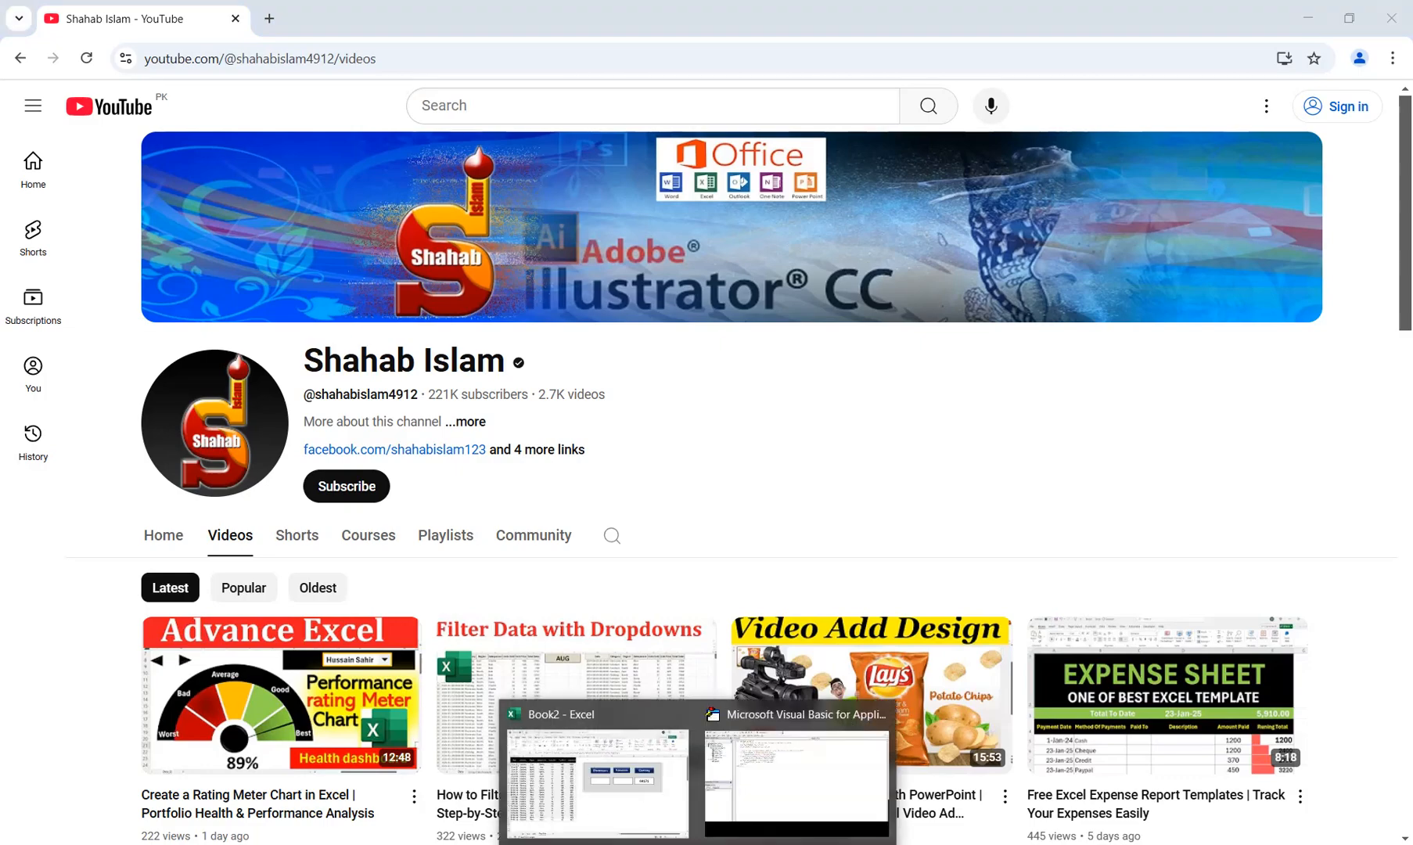
left_click(597, 778)
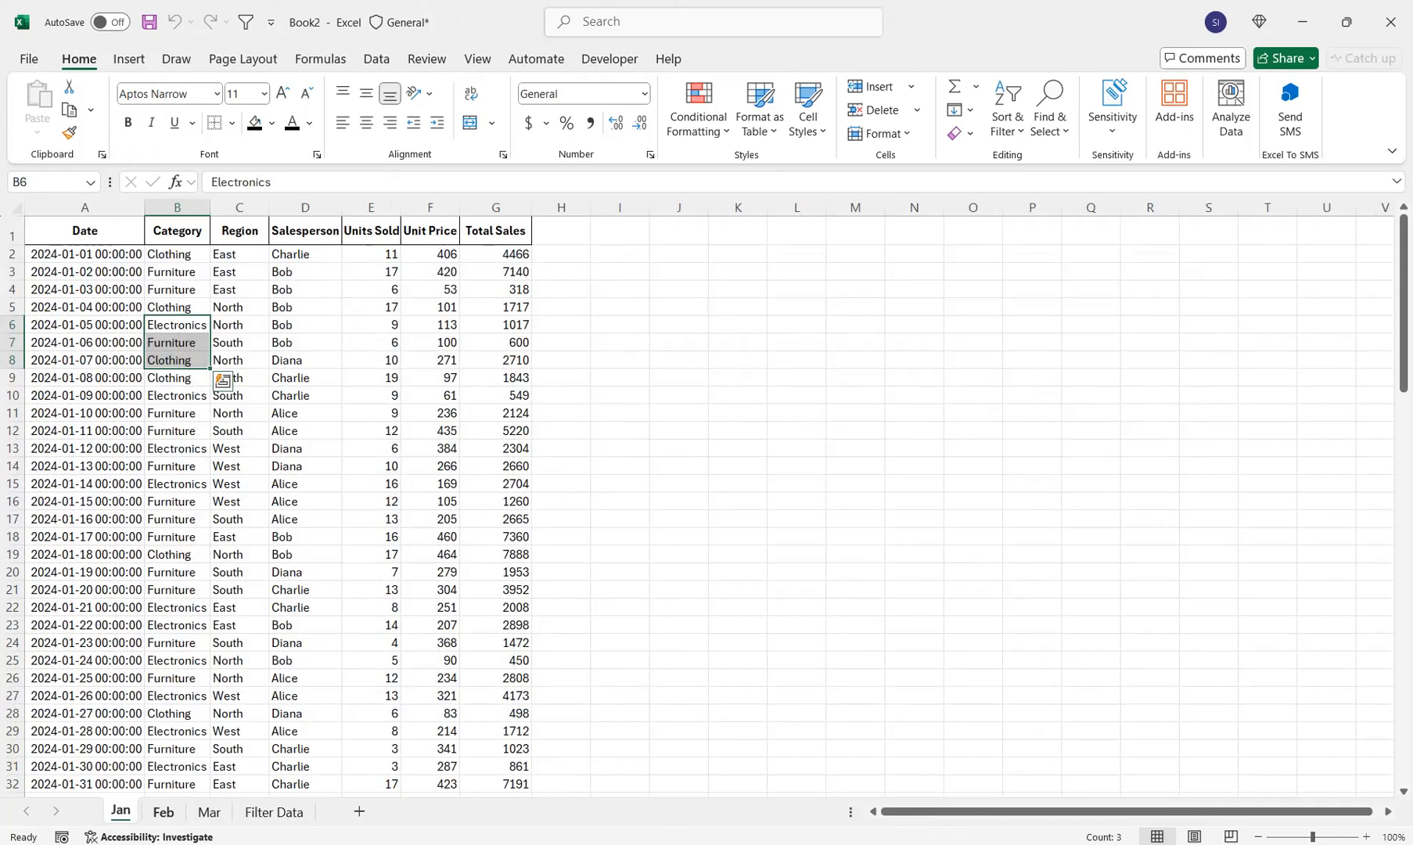
left_click(163, 813)
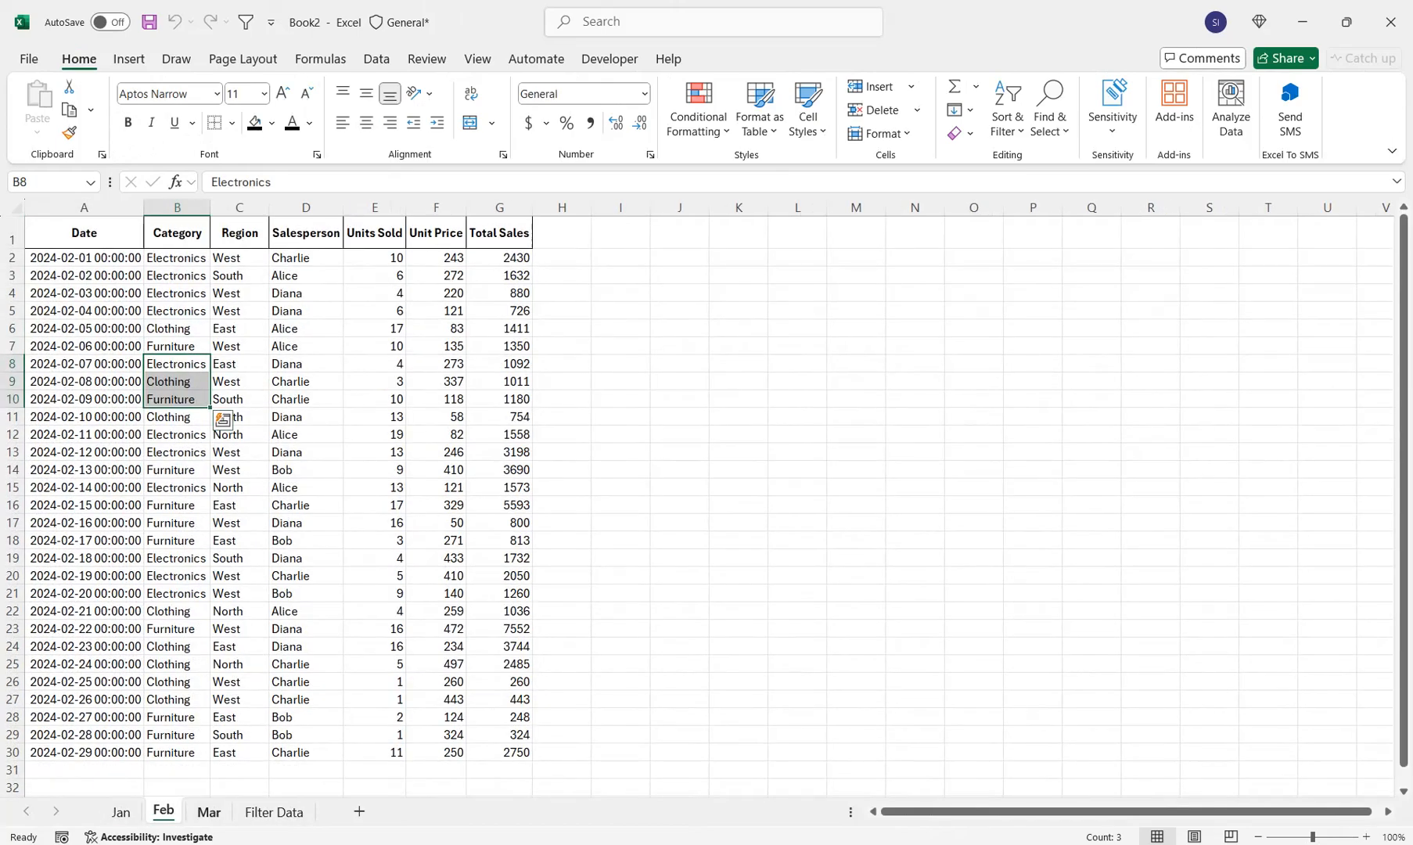
left_click(209, 812)
left_click_drag(174, 526, 117, 226)
left_click(232, 381)
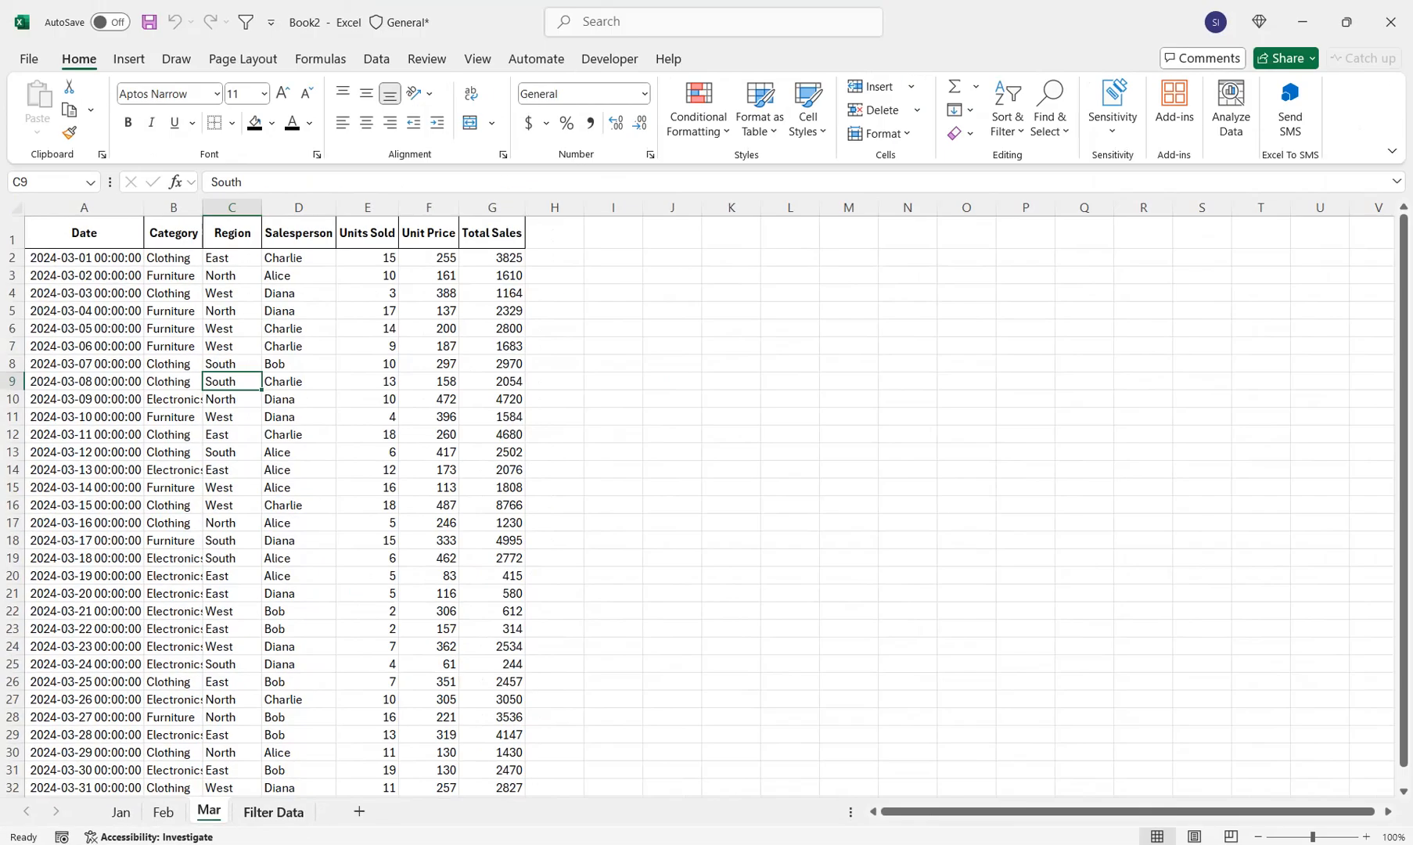
- Examine the Filter Data sheet and try its Electronics, Furniture and Clothing filter buttons
left_click(548, 779)
left_click(270, 312)
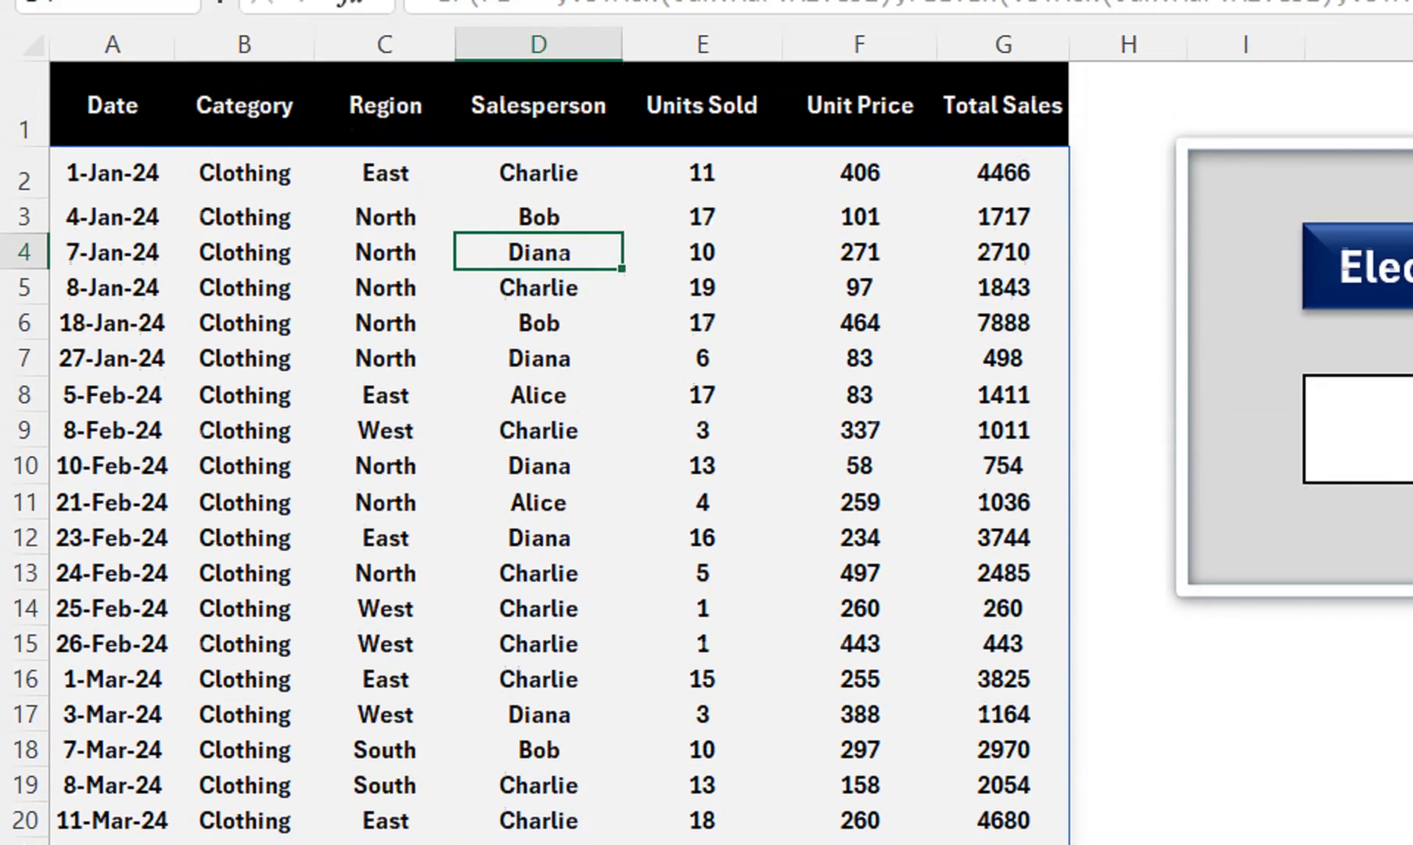
left_click(702, 188)
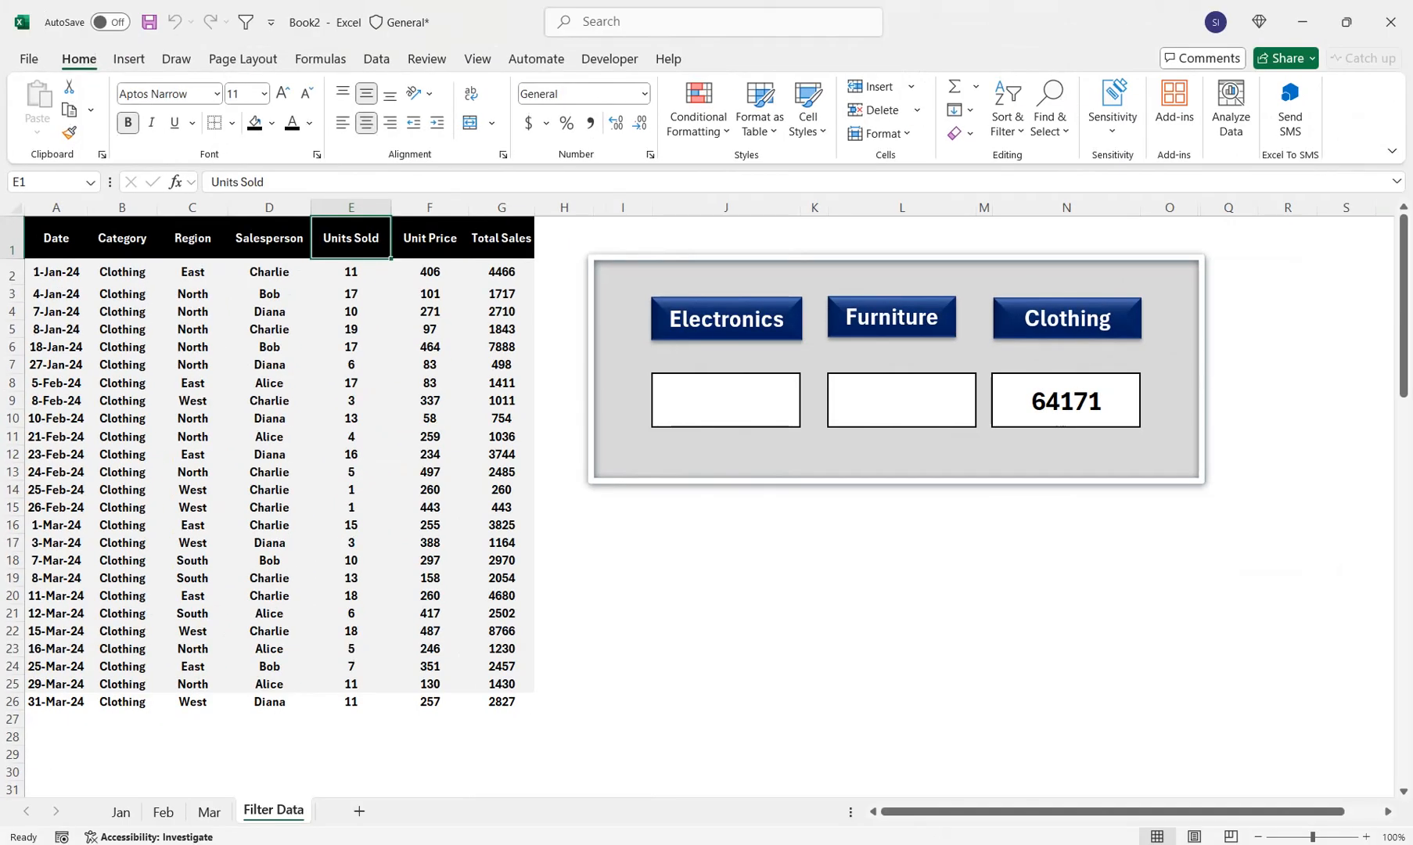
left_click(726, 319)
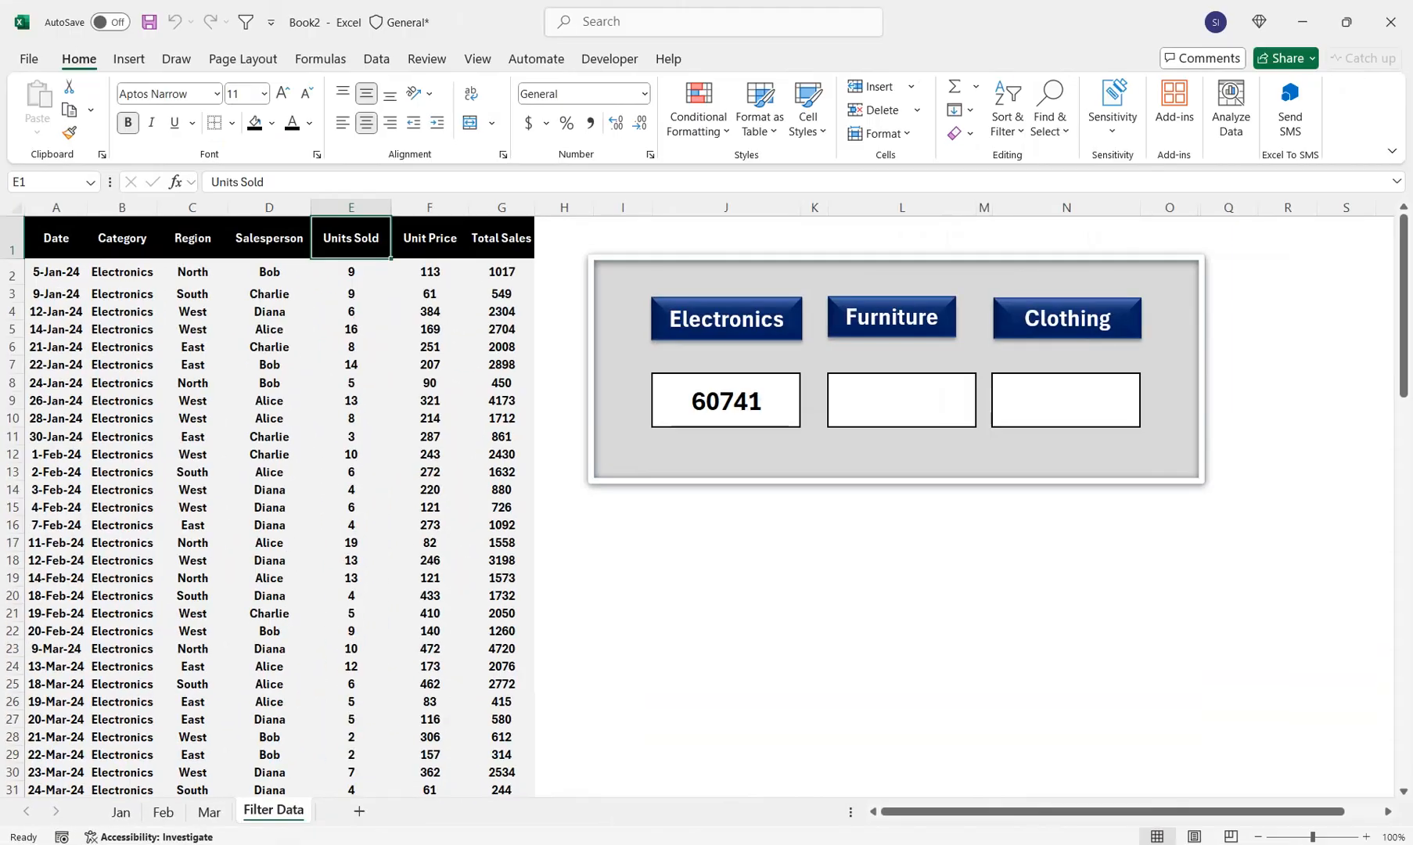
left_click(892, 317)
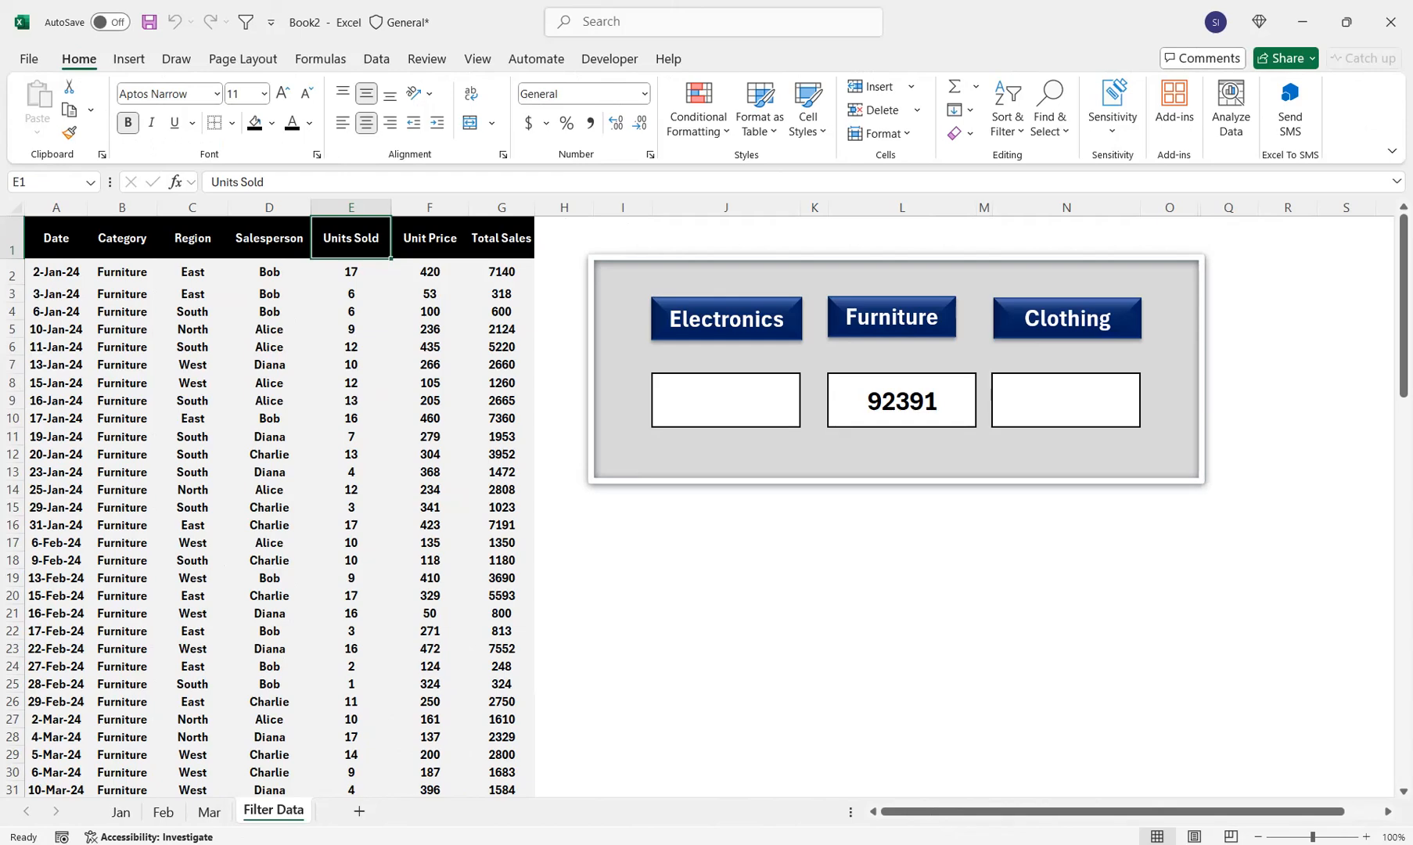
left_click(1067, 319)
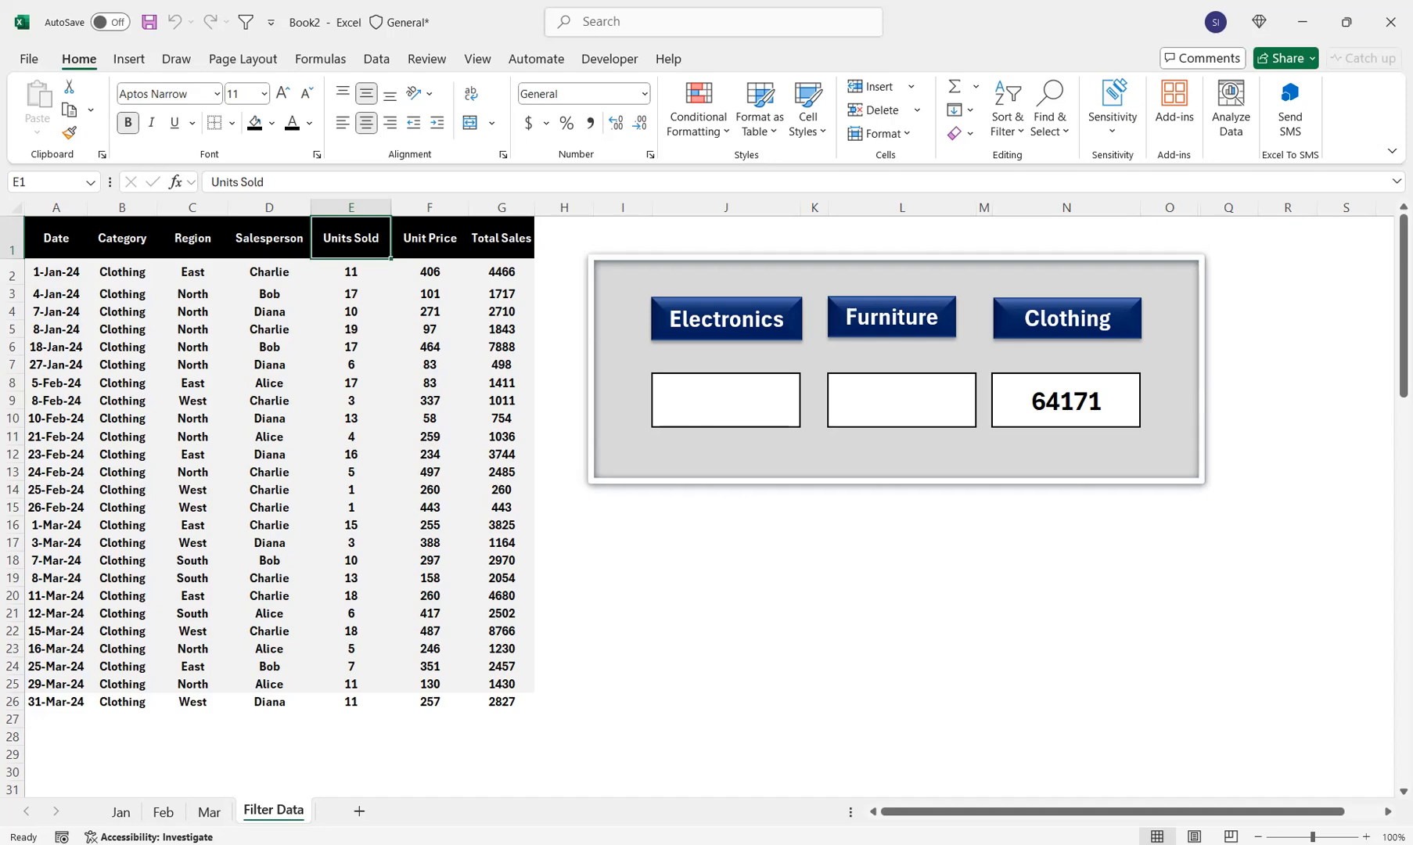
left_click(351, 365)
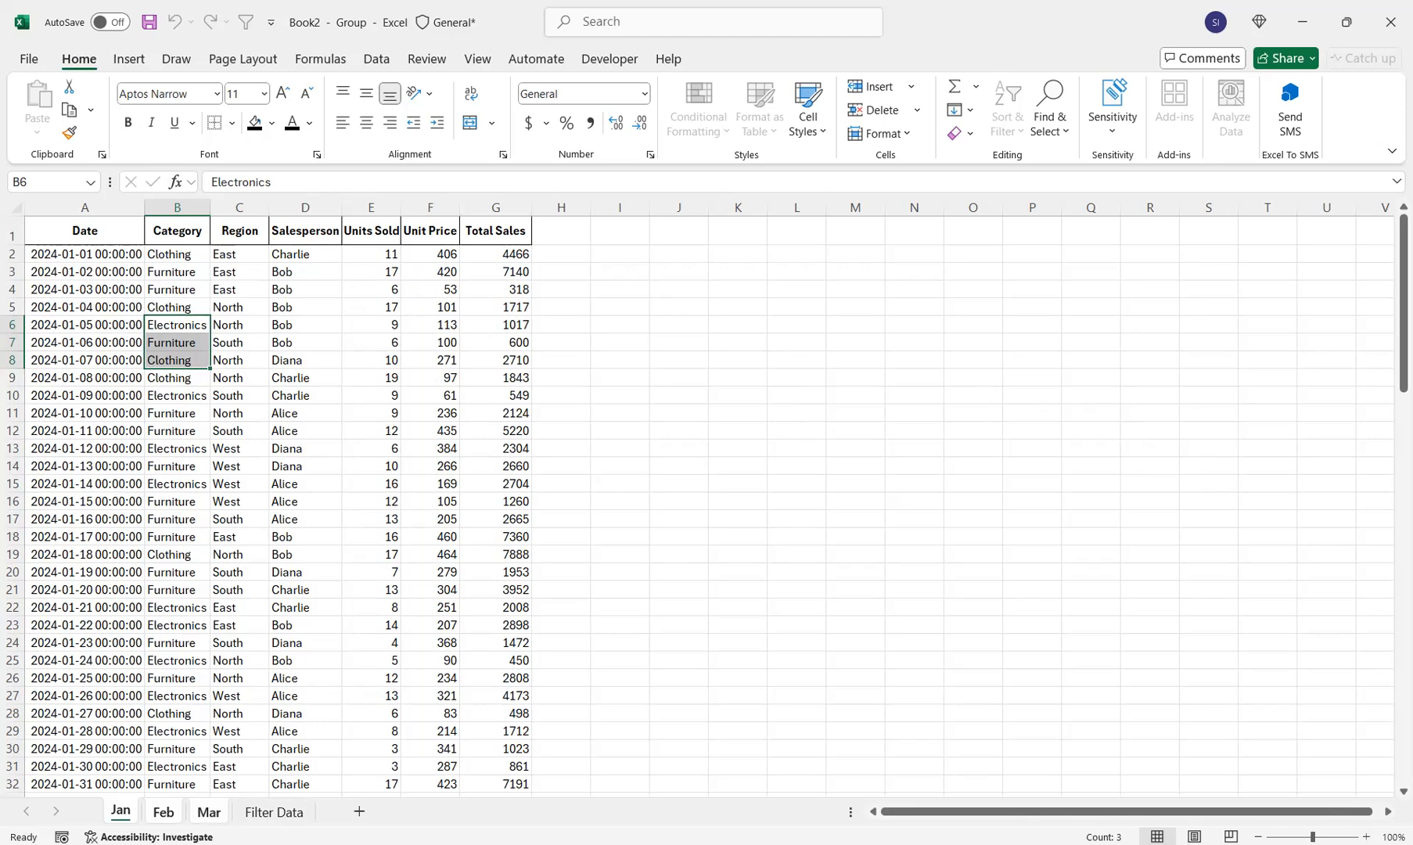
- Copy the grouped Jan, Feb and Mar sheets together into a new workbook
right_click(209, 811)
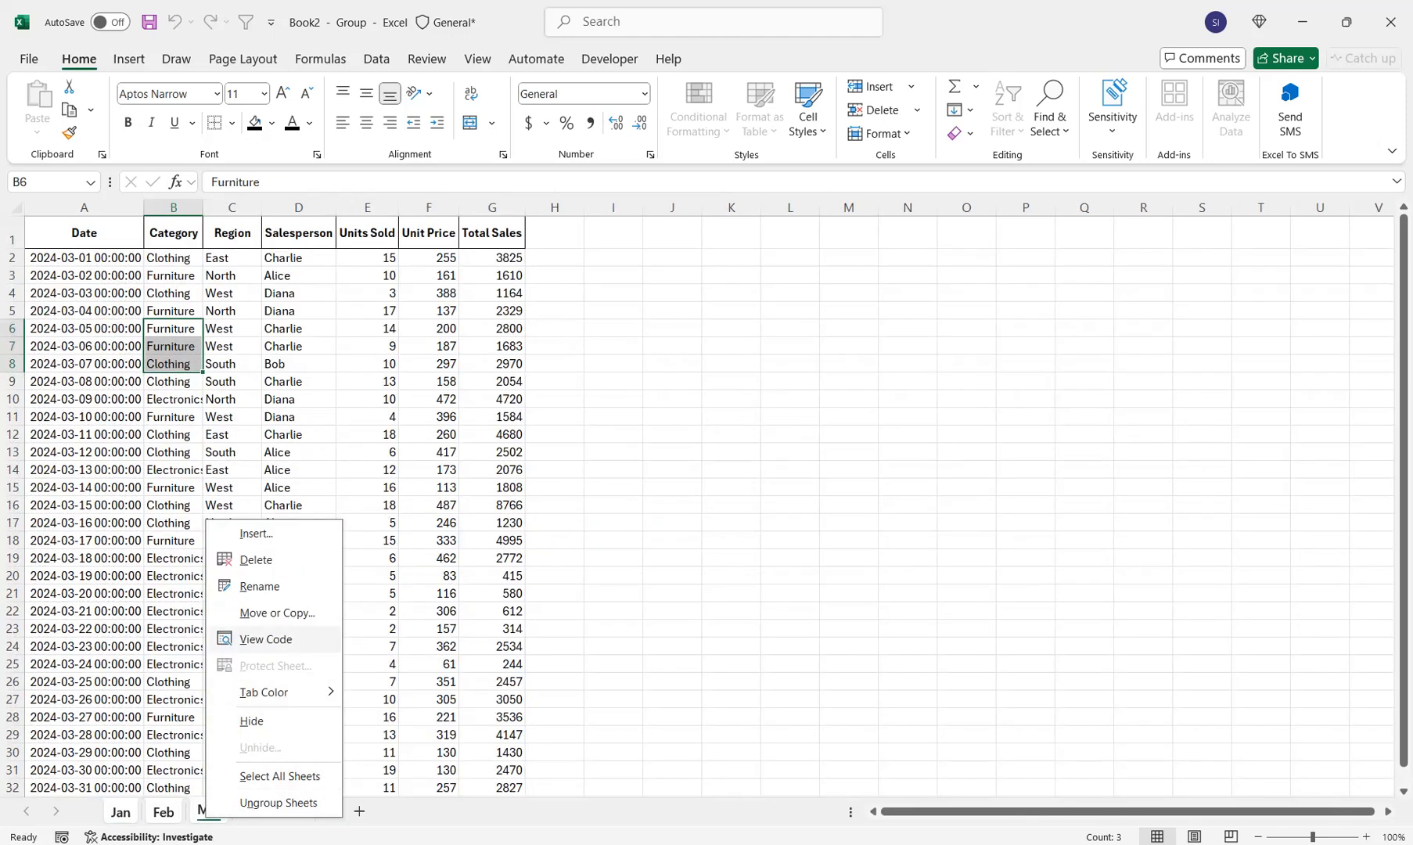
left_click(277, 613)
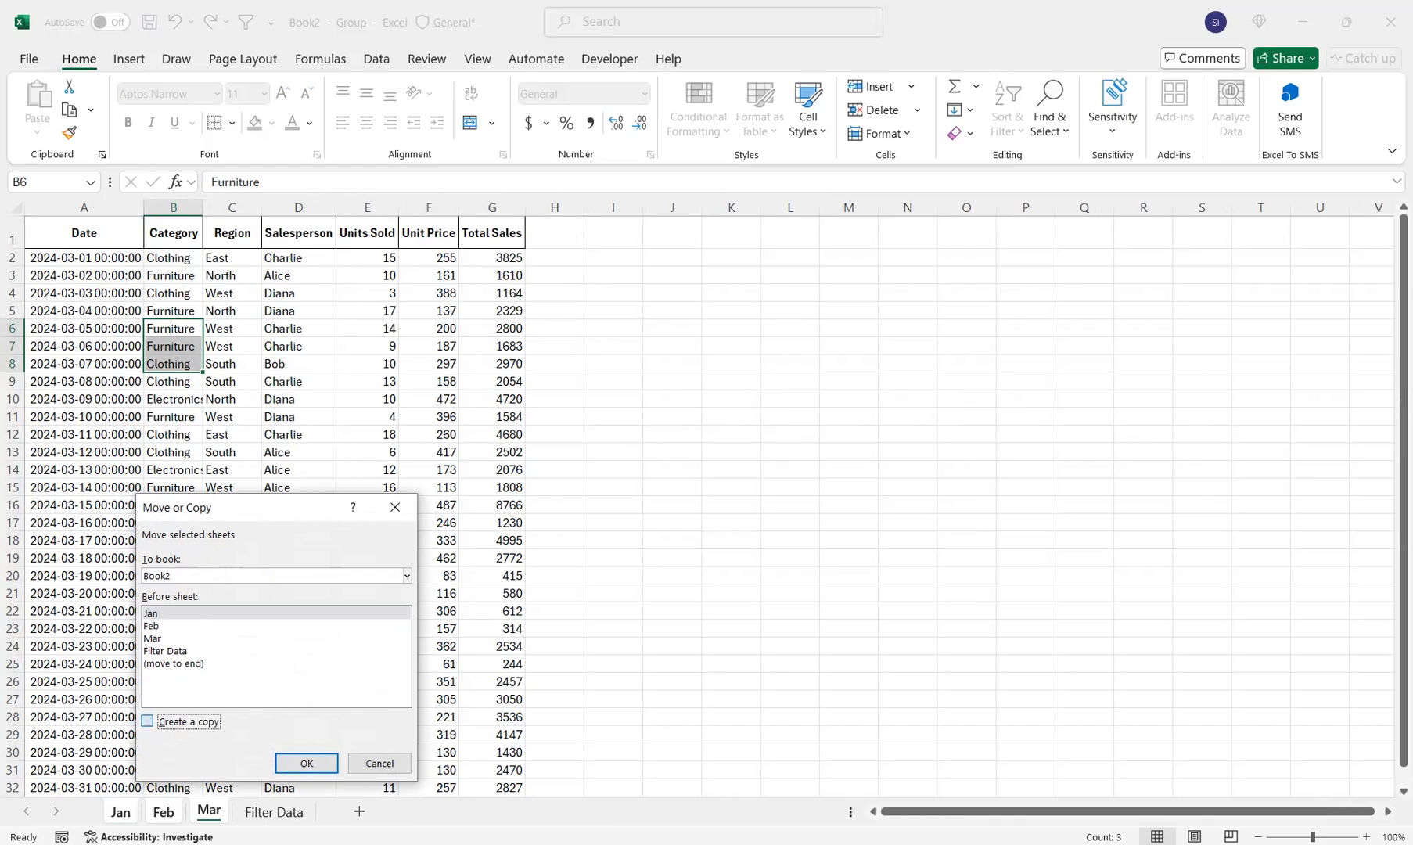
left_click(147, 721)
left_click(407, 576)
left_click(235, 593)
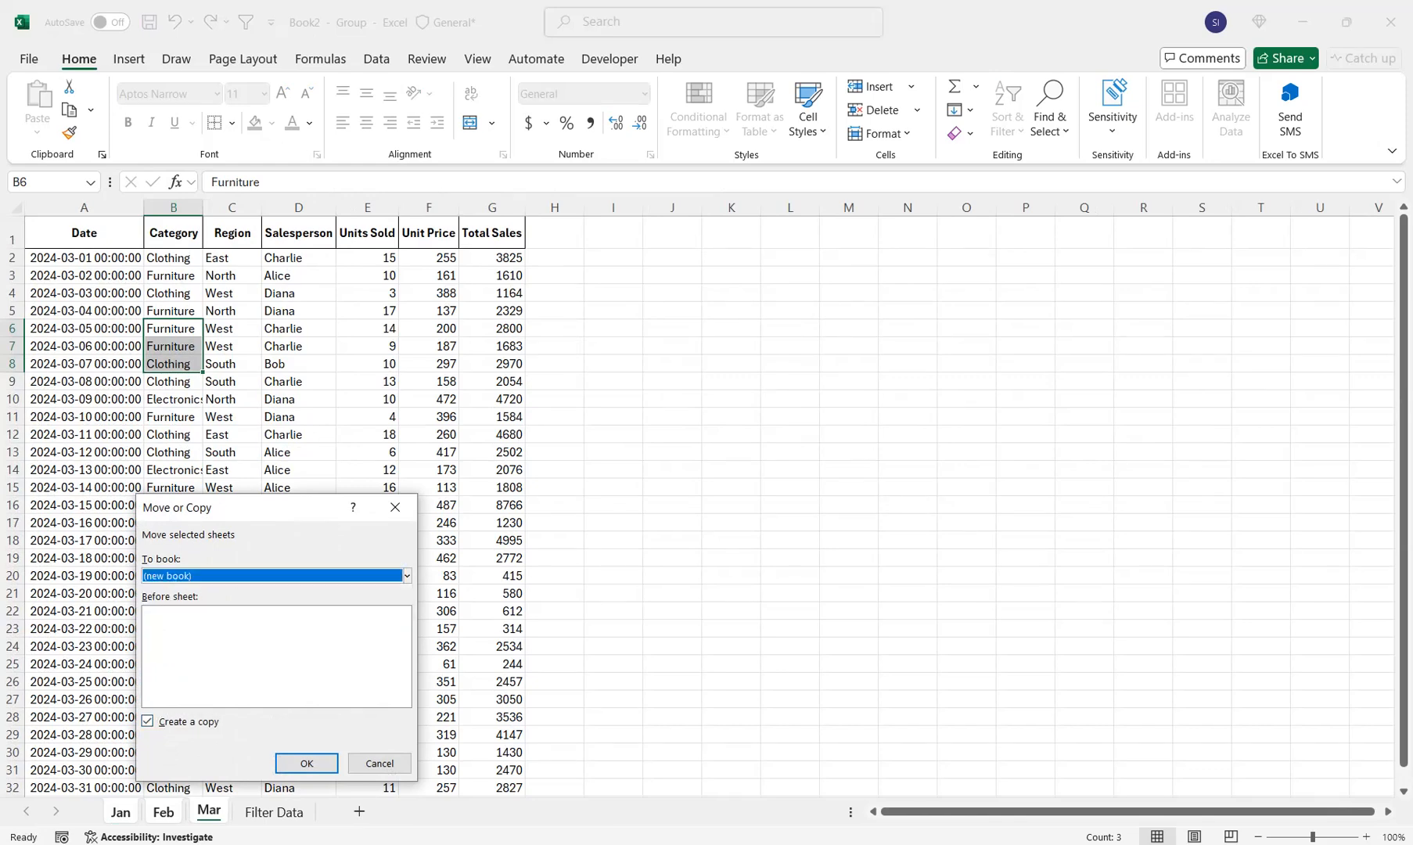
left_click(306, 763)
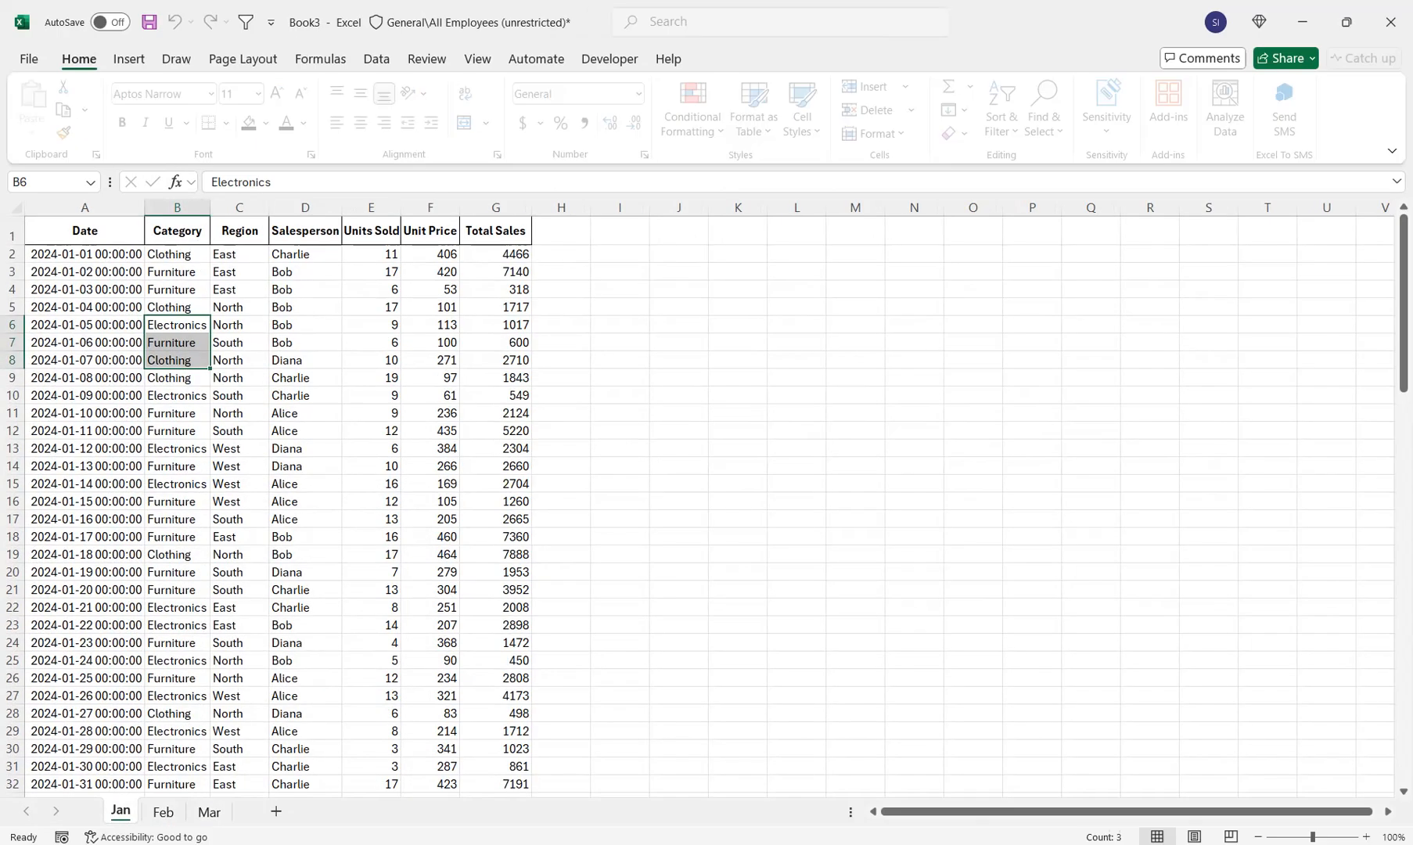
- Add a new sheet named Filter Data and place it after the Mar sheet
left_click(495, 290)
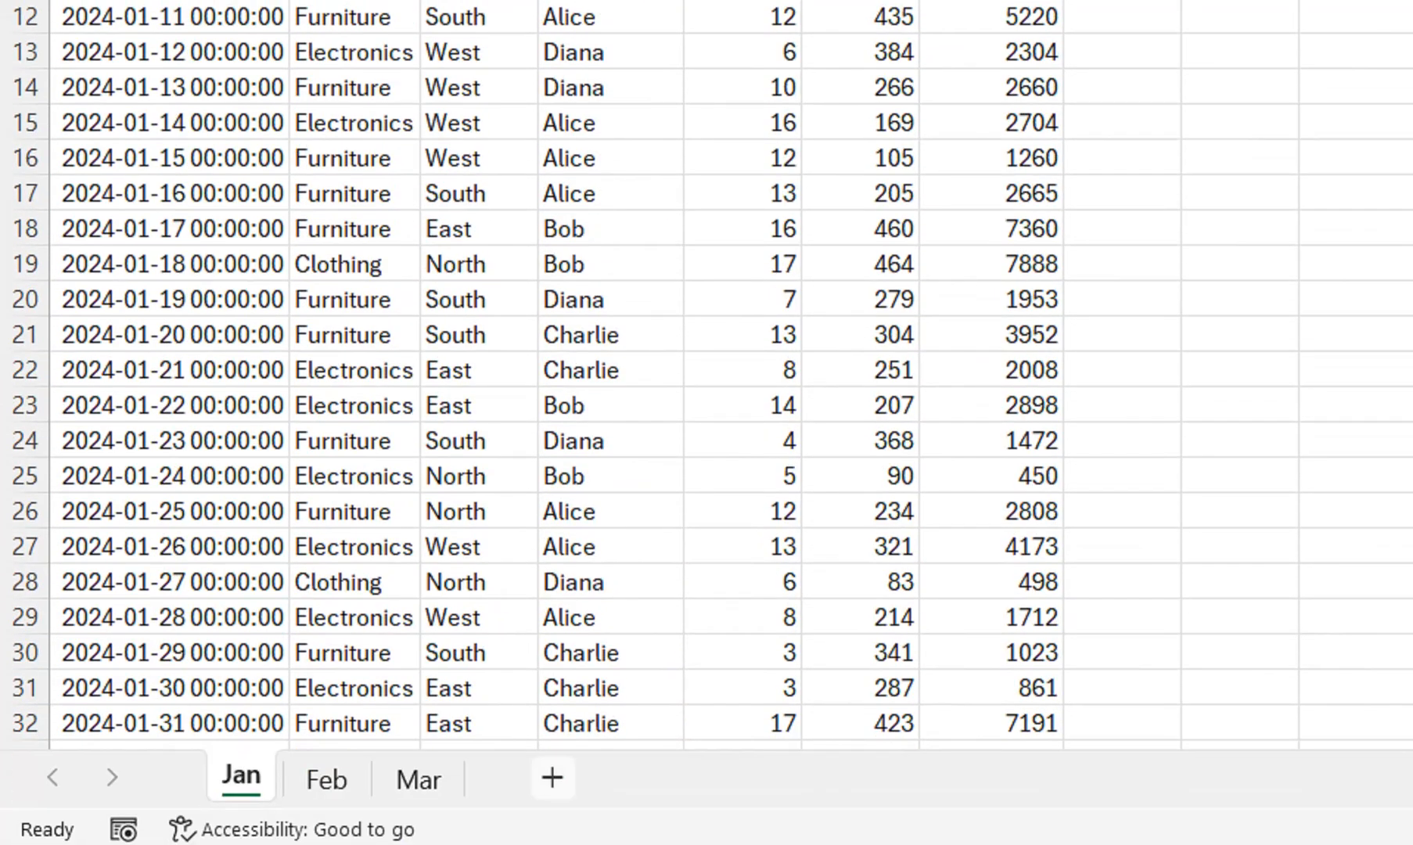
left_click(553, 777)
double_click(344, 776)
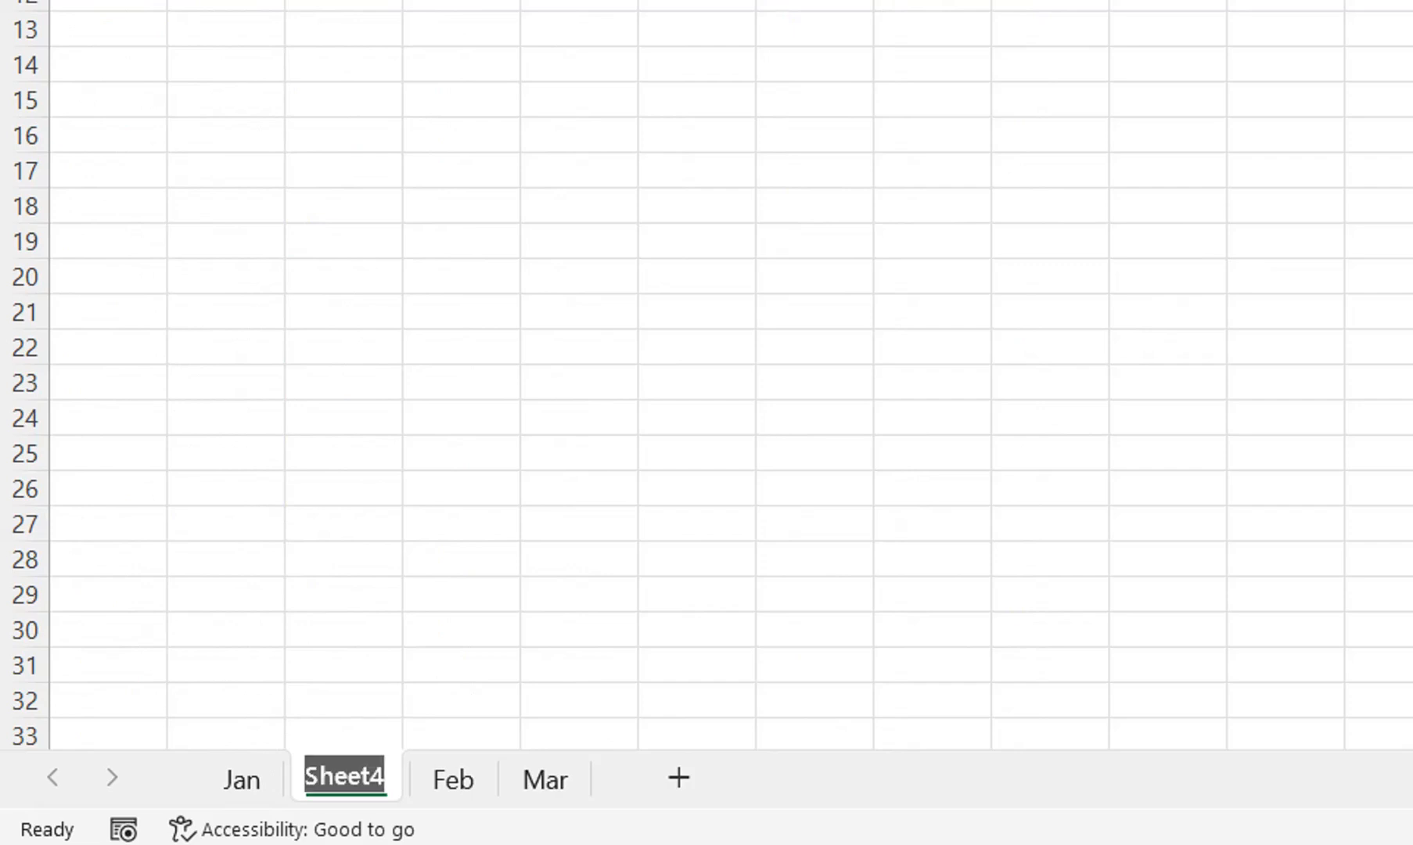
type("Filt")
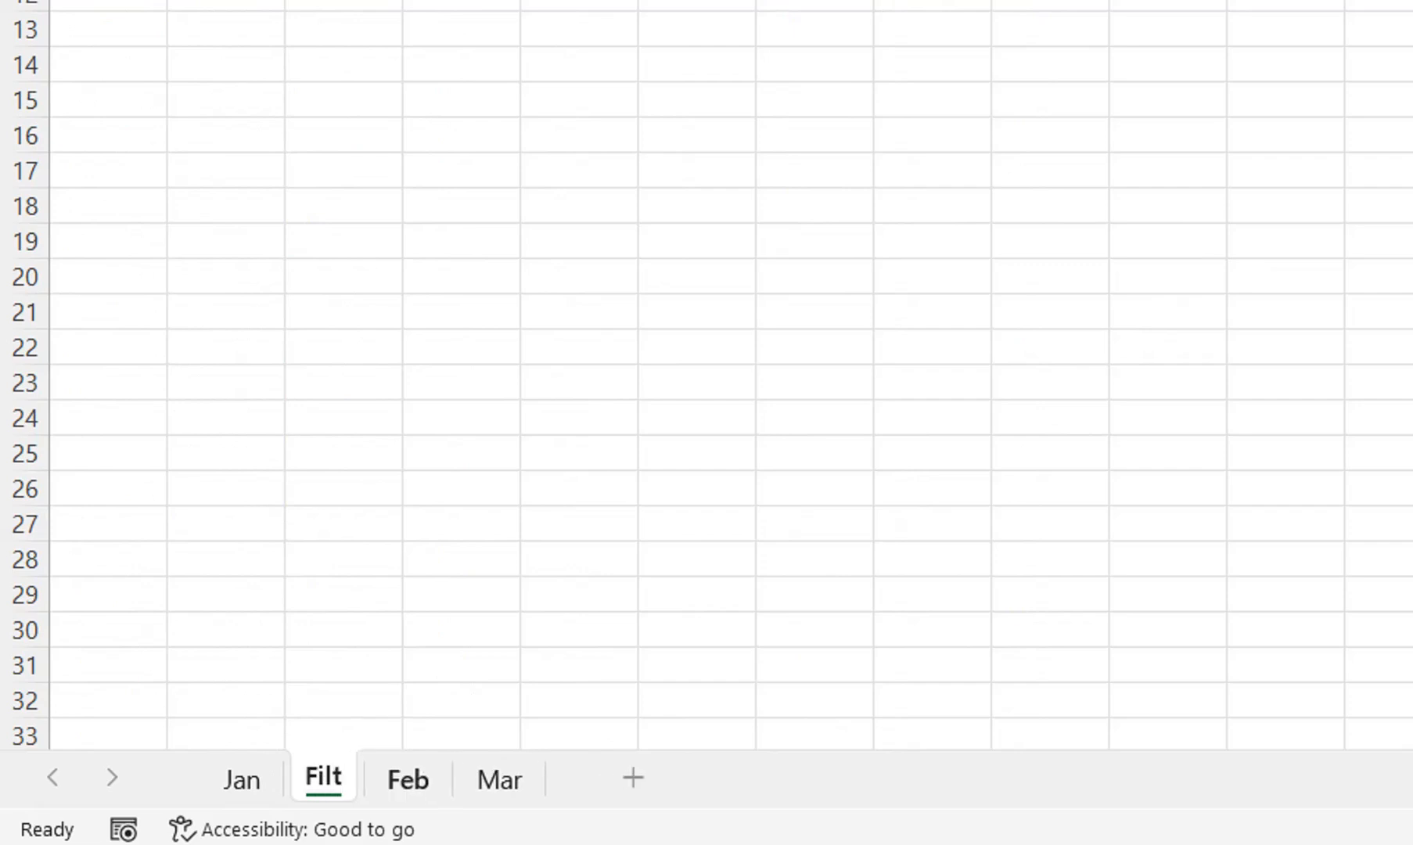
type("er Dat")
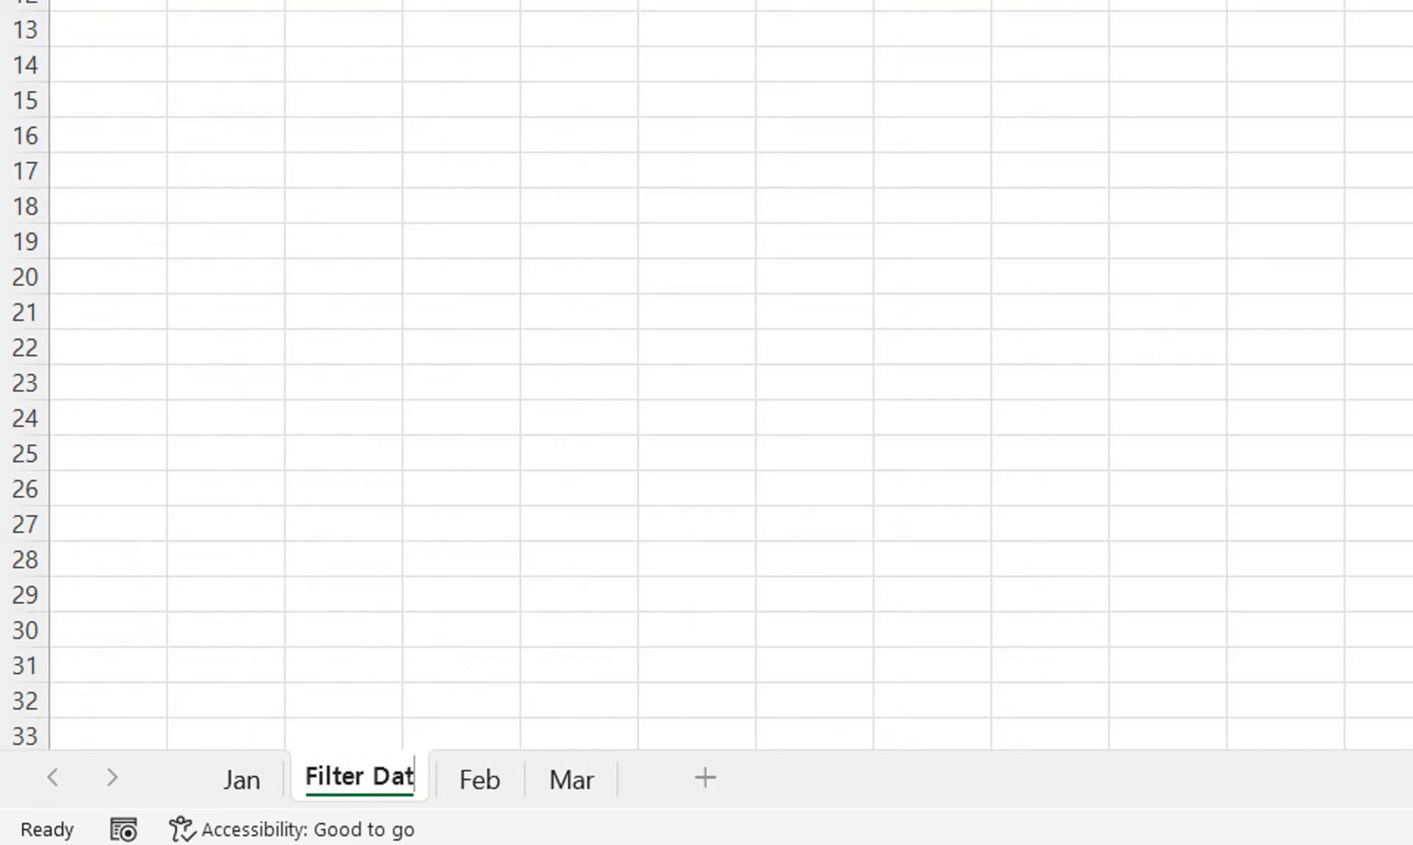
type("a")
left_click(393, 774)
left_click(462, 700)
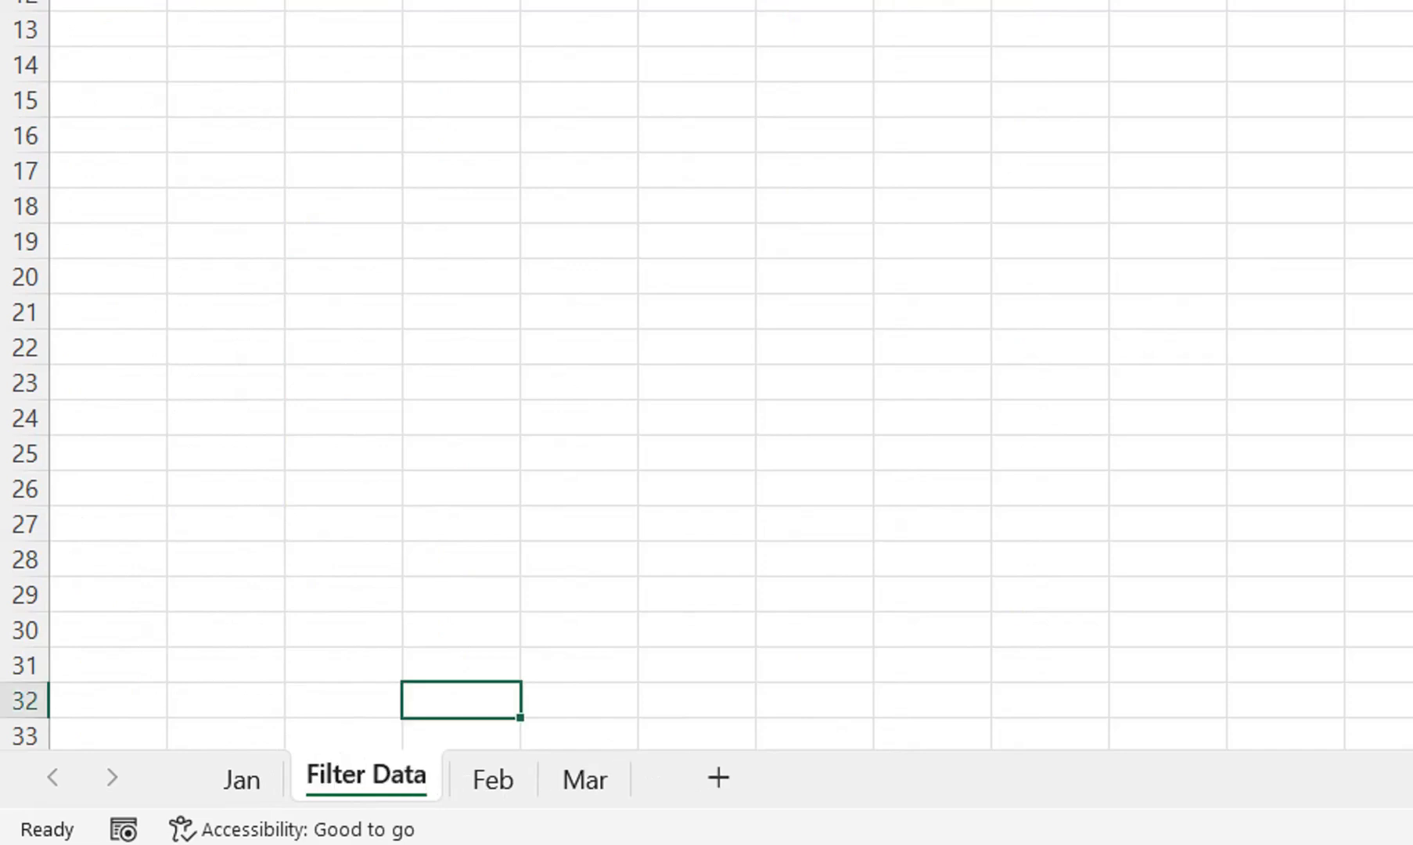
left_click_drag(366, 775, 634, 775)
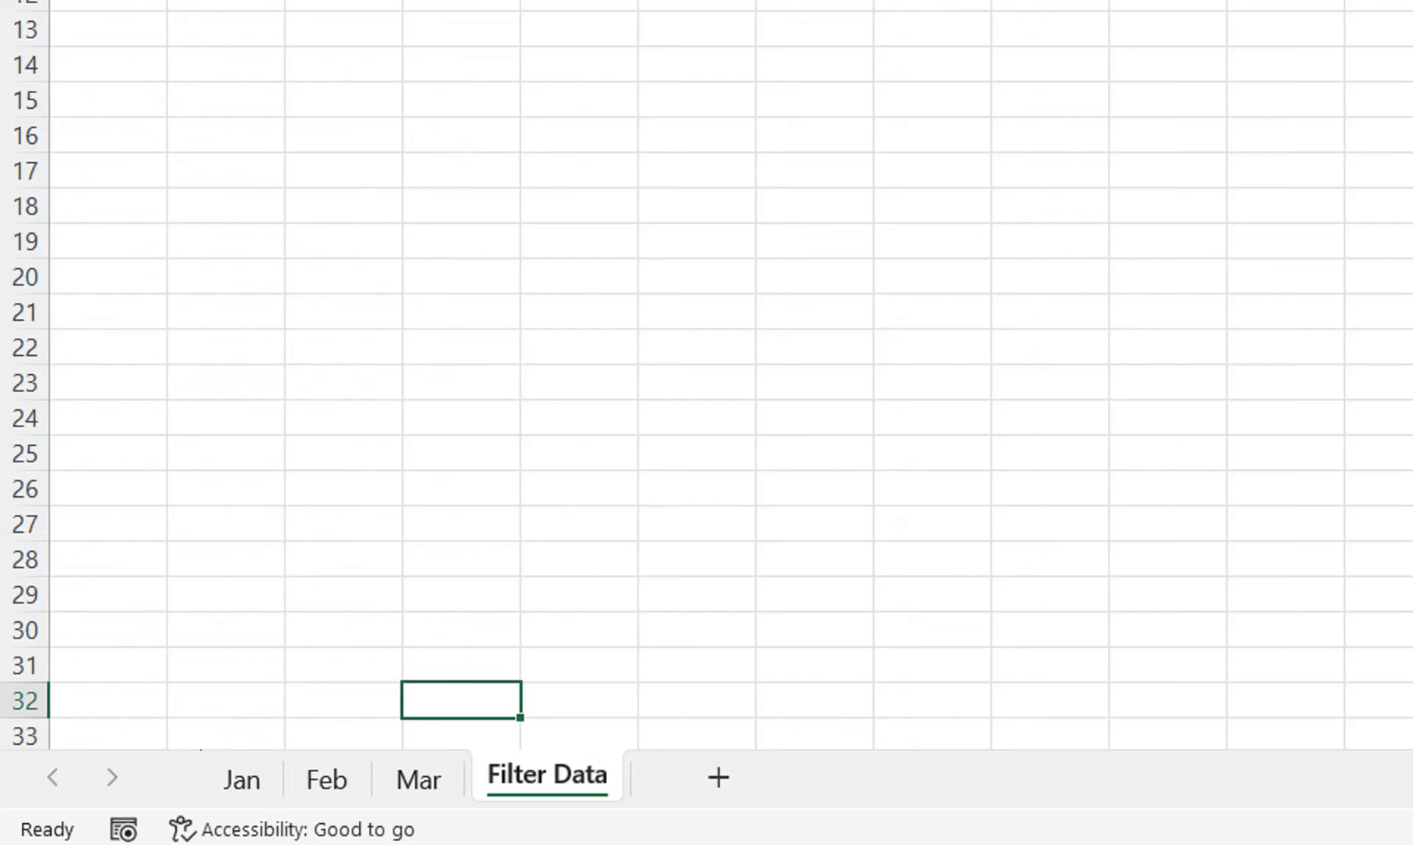
- Copy the header row from the Mar sheet to A1 of the Filter Data sheet, including the source column widths
left_click(419, 779)
left_click_drag(83, 233, 492, 257)
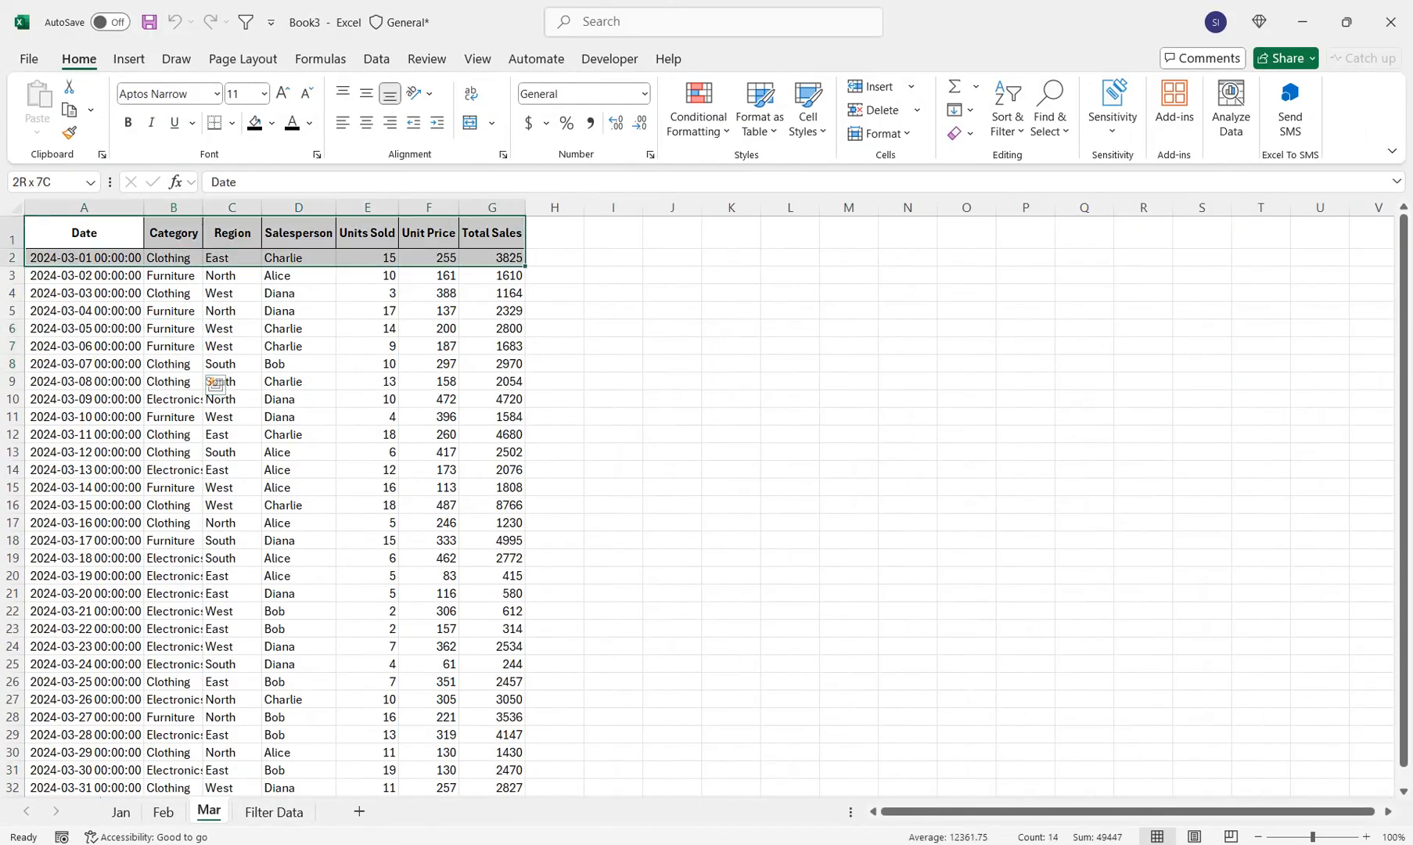
key("ctrl+c")
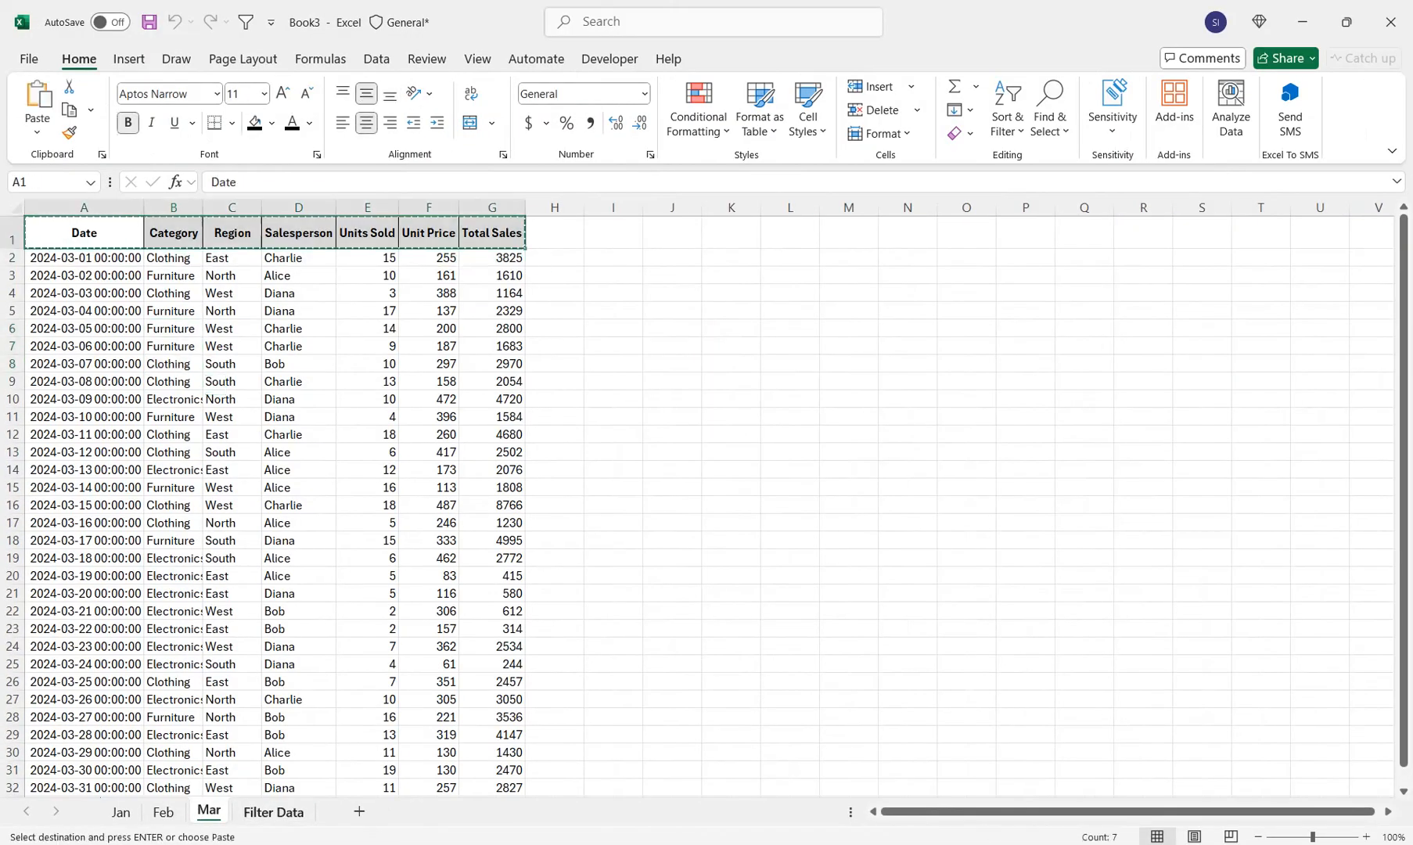
key("ctrl+Page_Down")
left_click(54, 226)
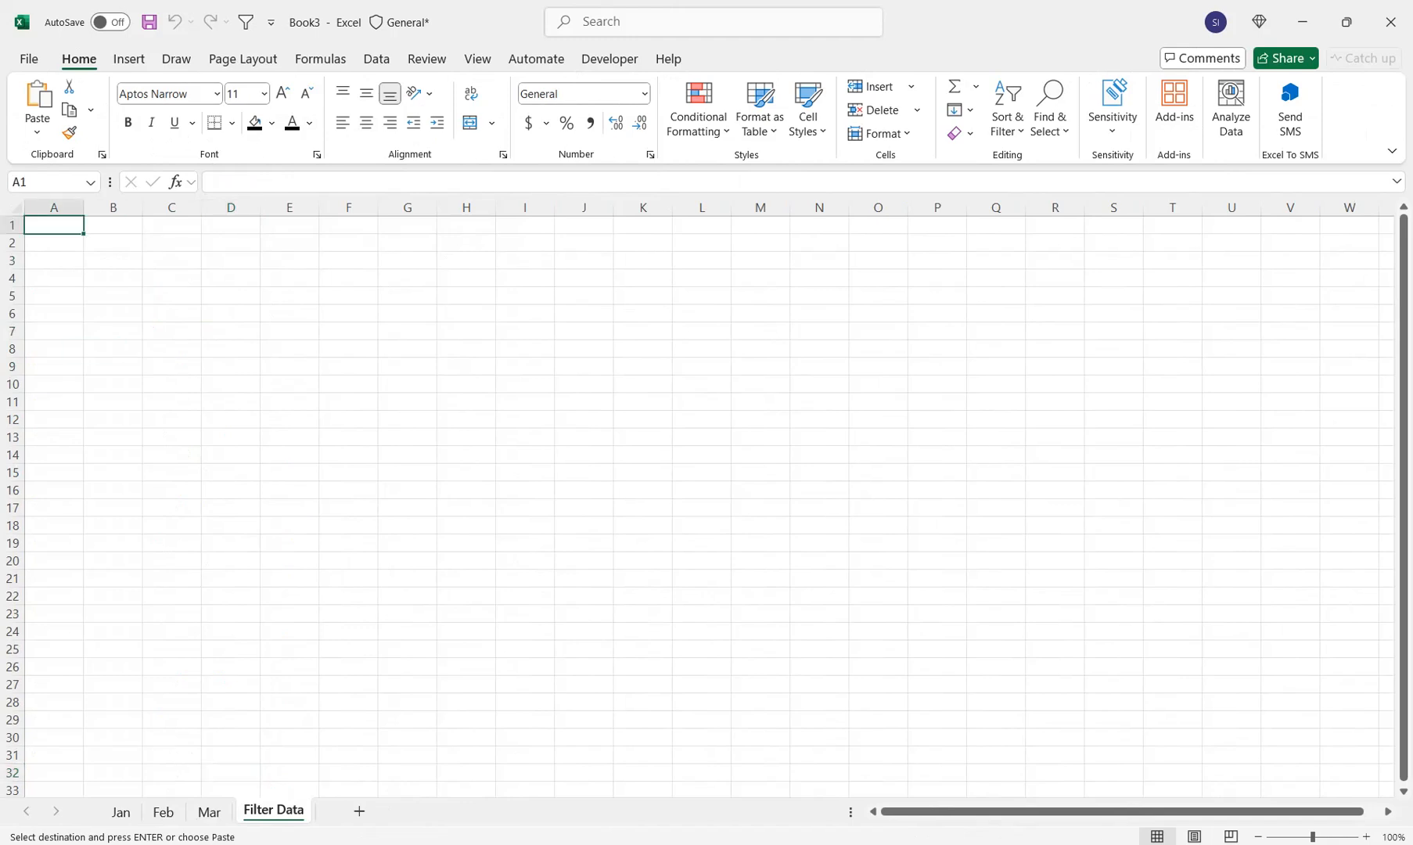
key("ctrl+v")
key("ctrl+alt+v")
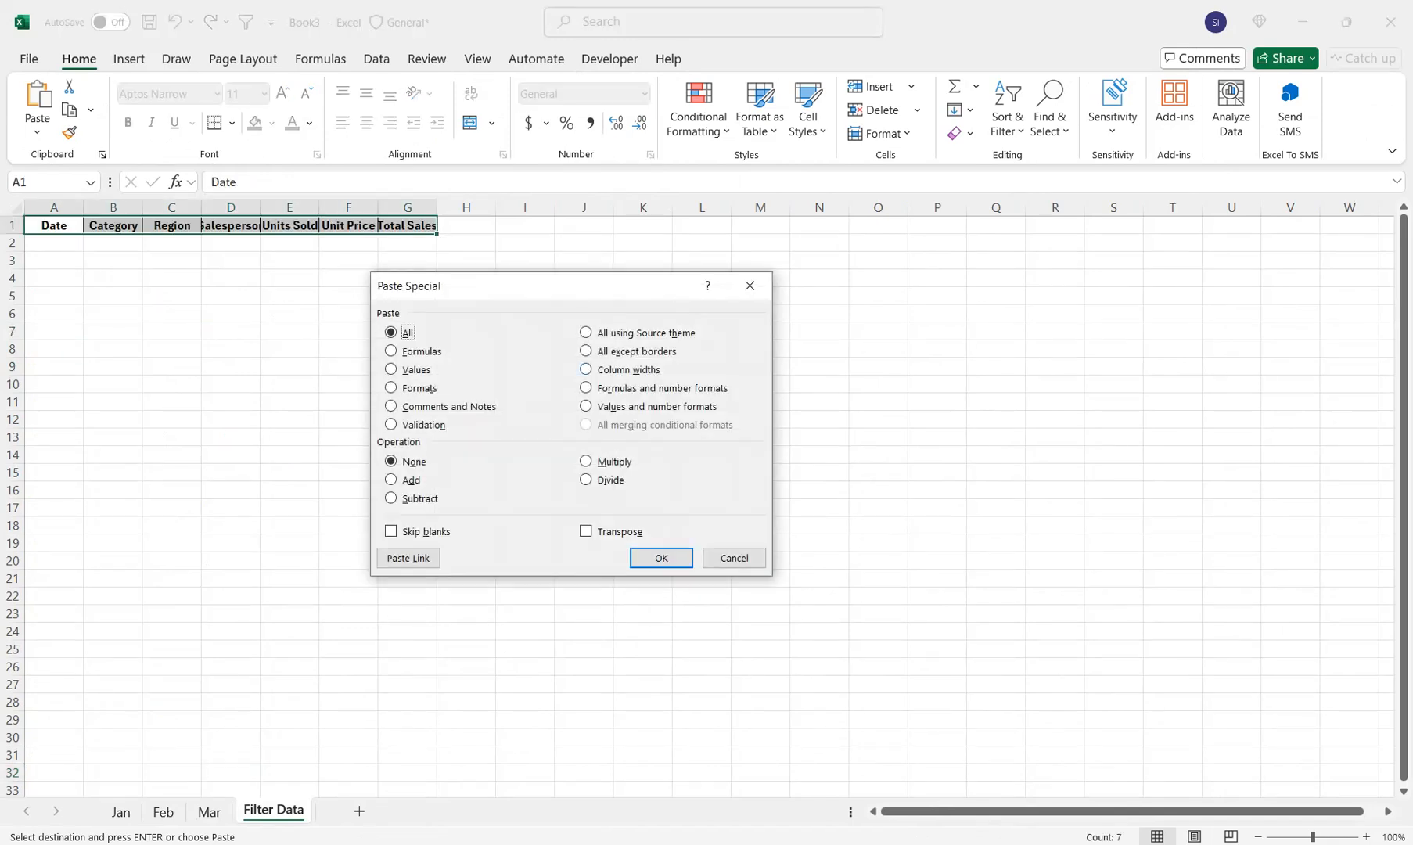
key("alt+w")
key("Return")
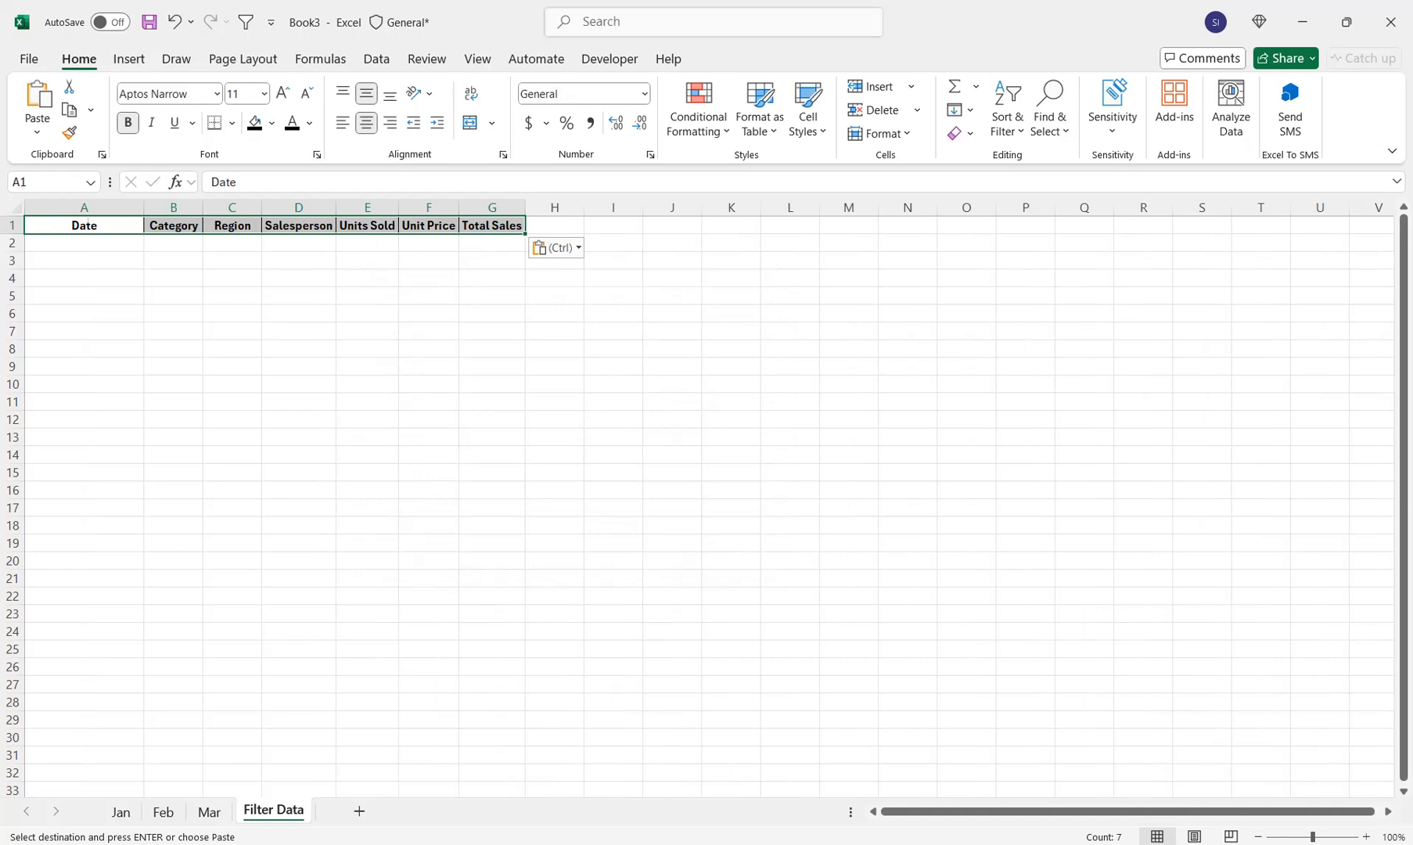
- Draw three equal rectangles, each about 1.35 by 0.39 inches, in a row over columns J to P in rows 1–2
left_click(790, 437)
scroll(704, 500, "up", 2, "ctrl")
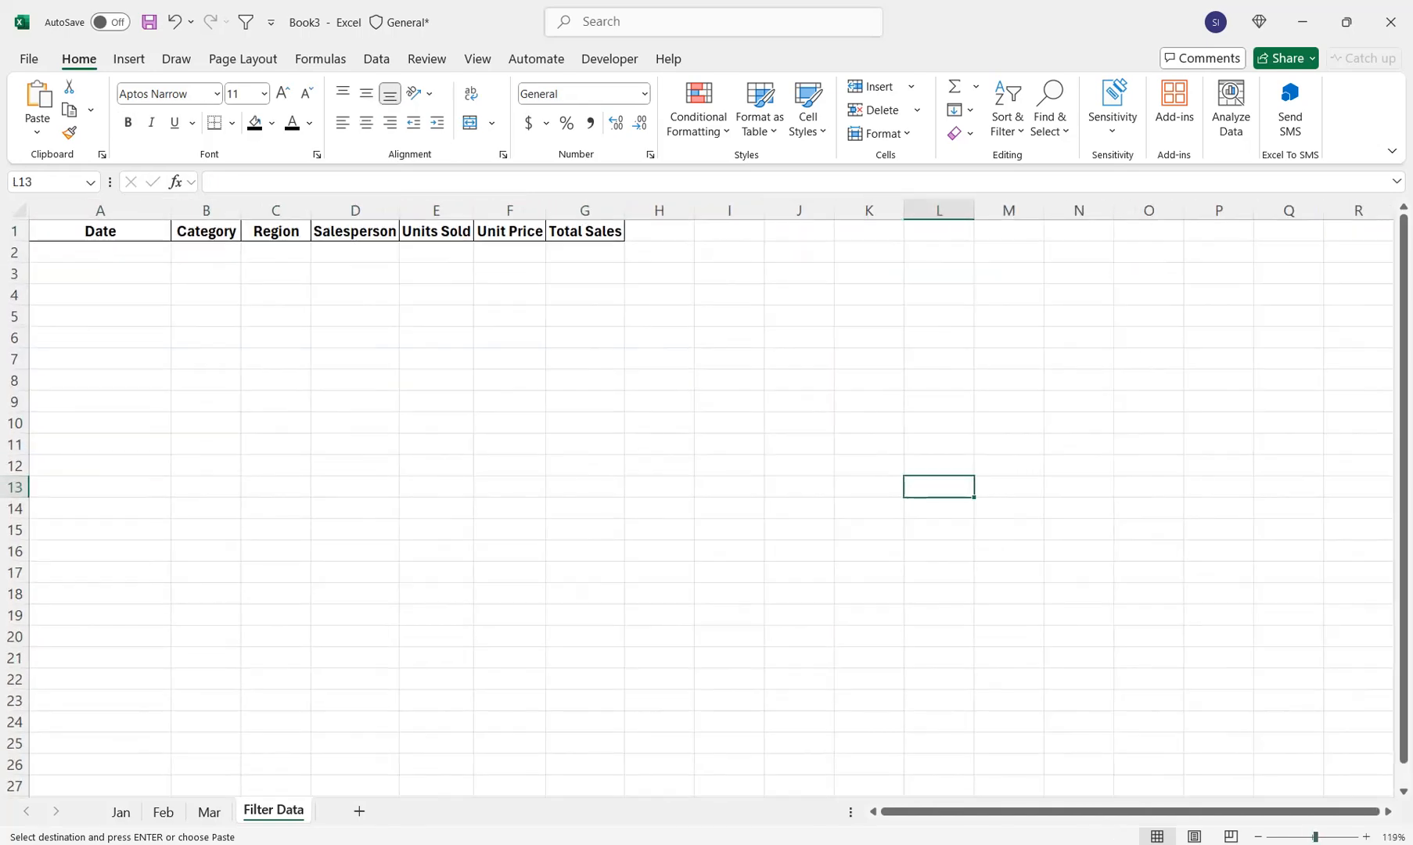
left_click(129, 59)
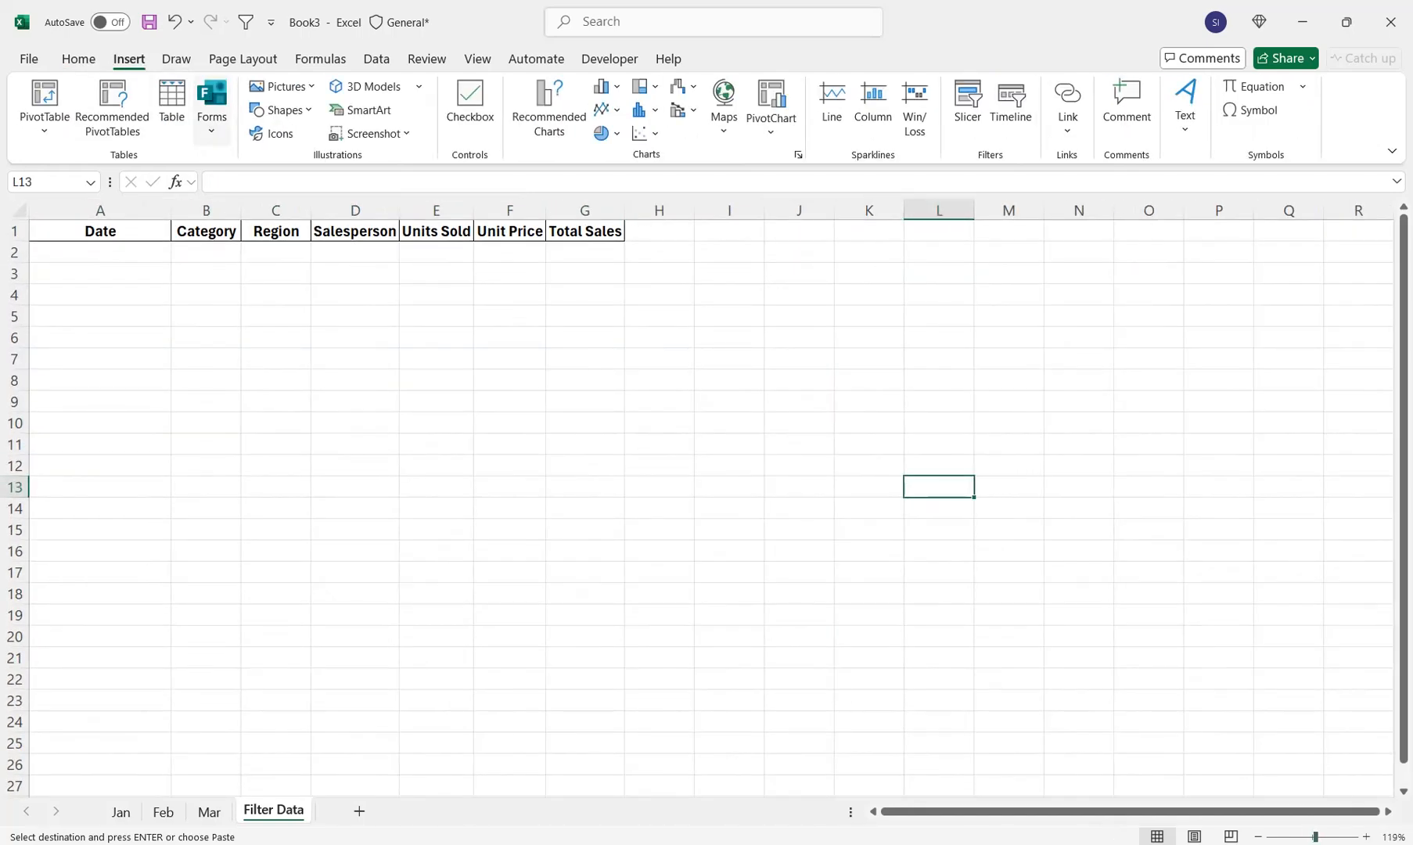
left_click(281, 109)
left_click(325, 160)
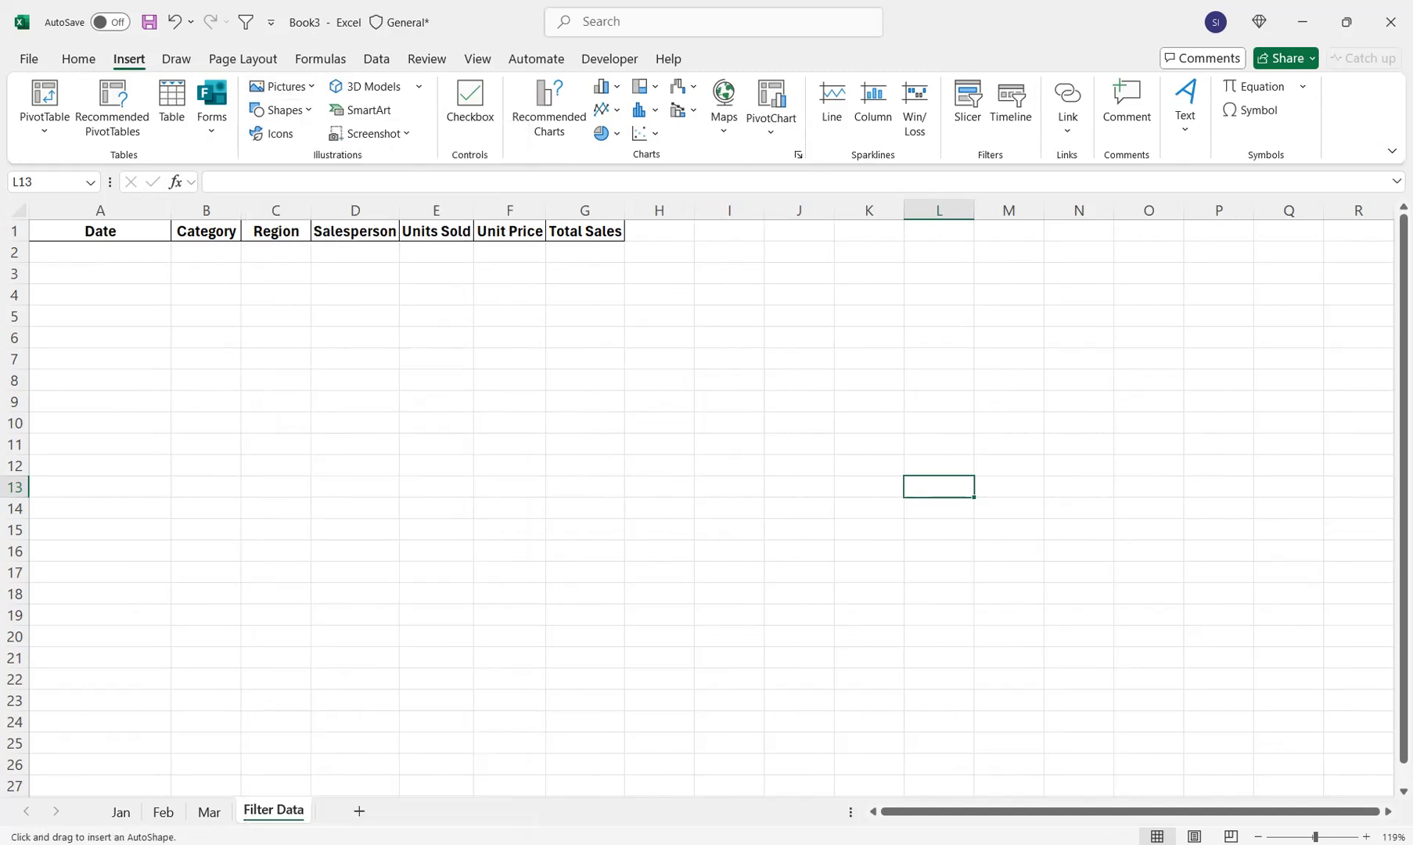
left_click_drag(764, 220, 1184, 241)
- Fill all three rectangles with the standard dark red colour
left_click(1013, 241, "shift")
left_click(835, 241, "shift")
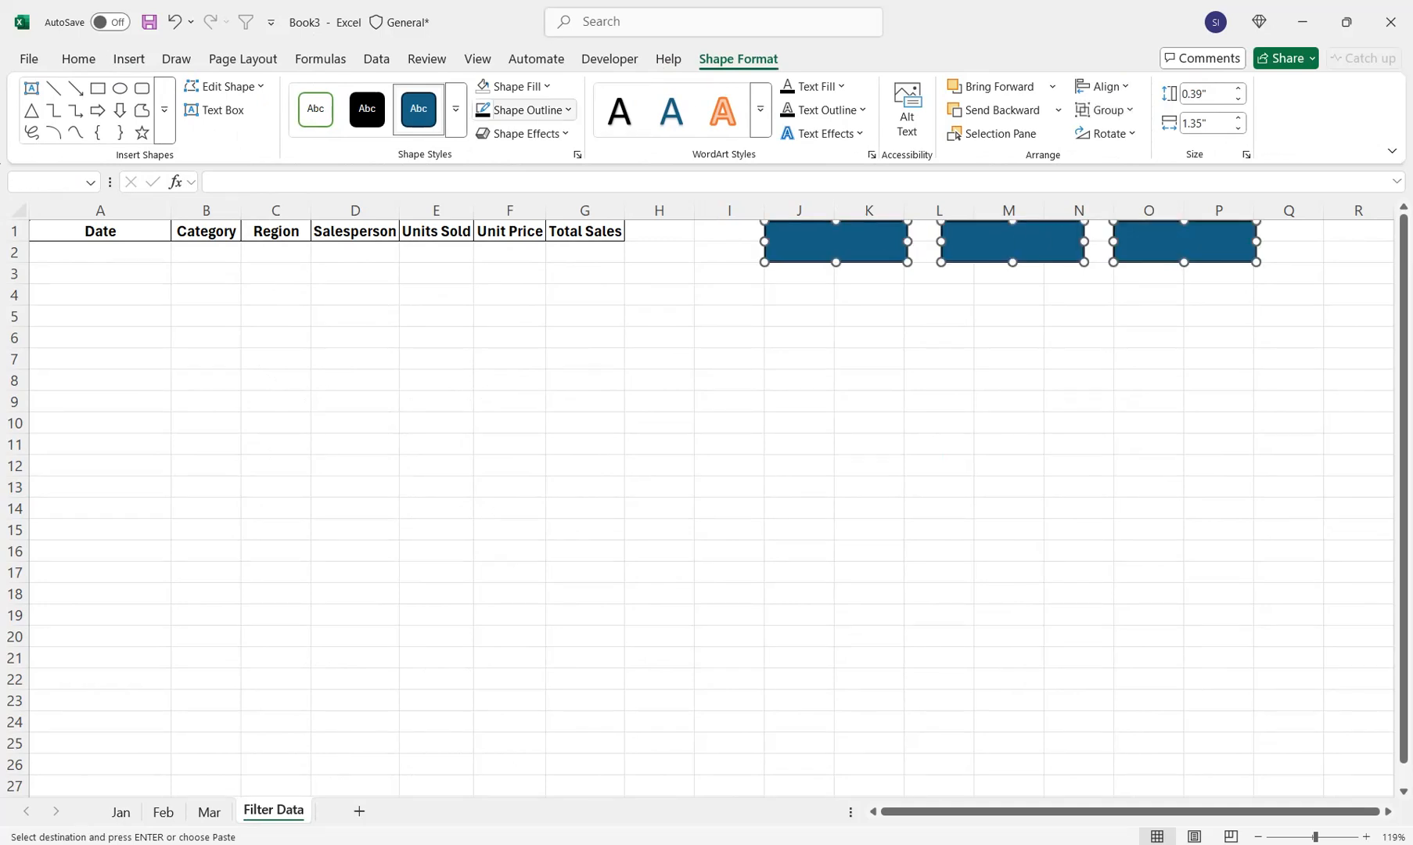
left_click(513, 86)
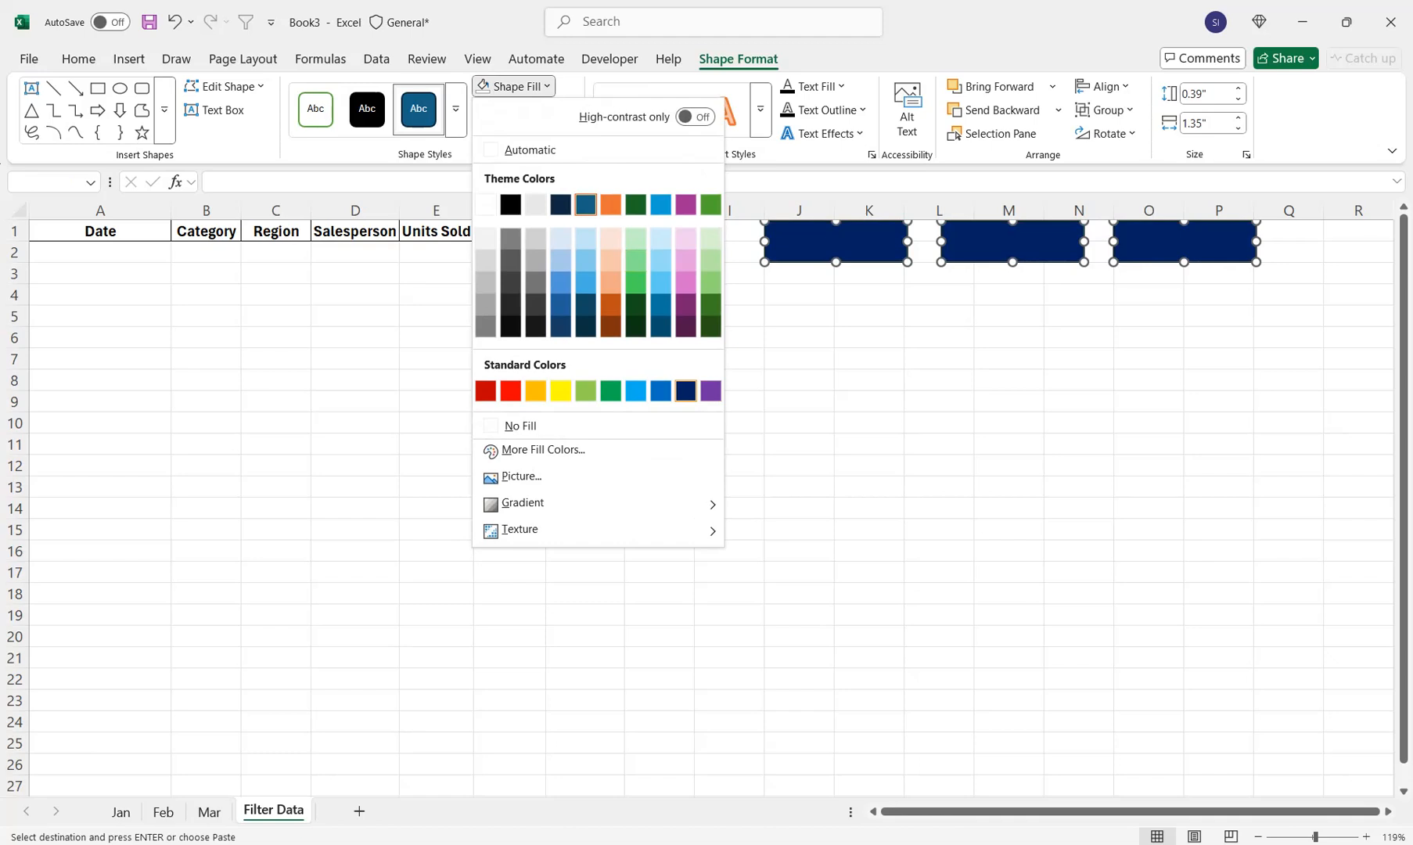
left_click(485, 390)
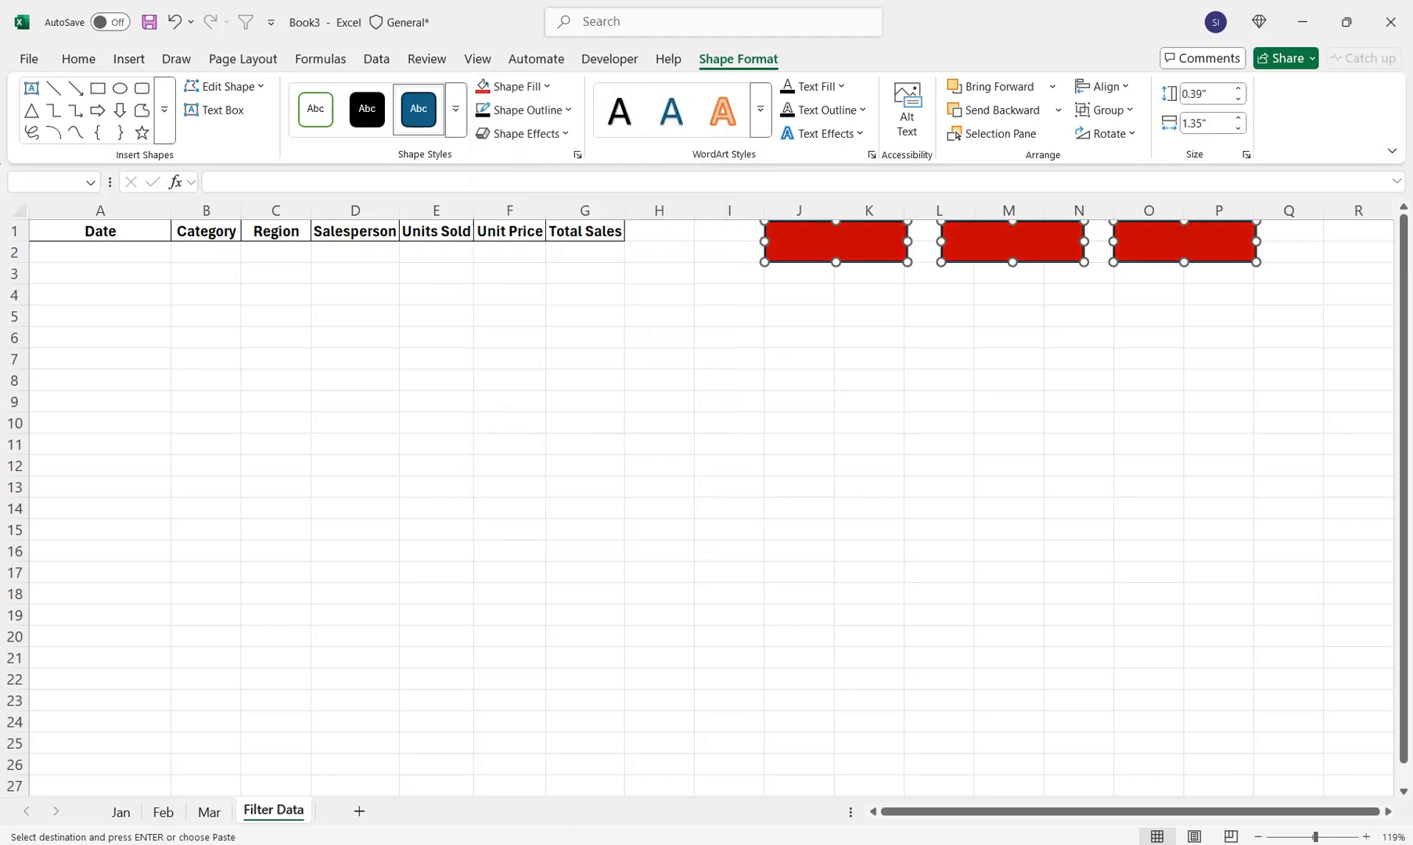
- Apply an outer bottom-right offset shadow and a beveled preset effect to the three red rectangles
left_click(525, 133)
mouse_move(538, 205)
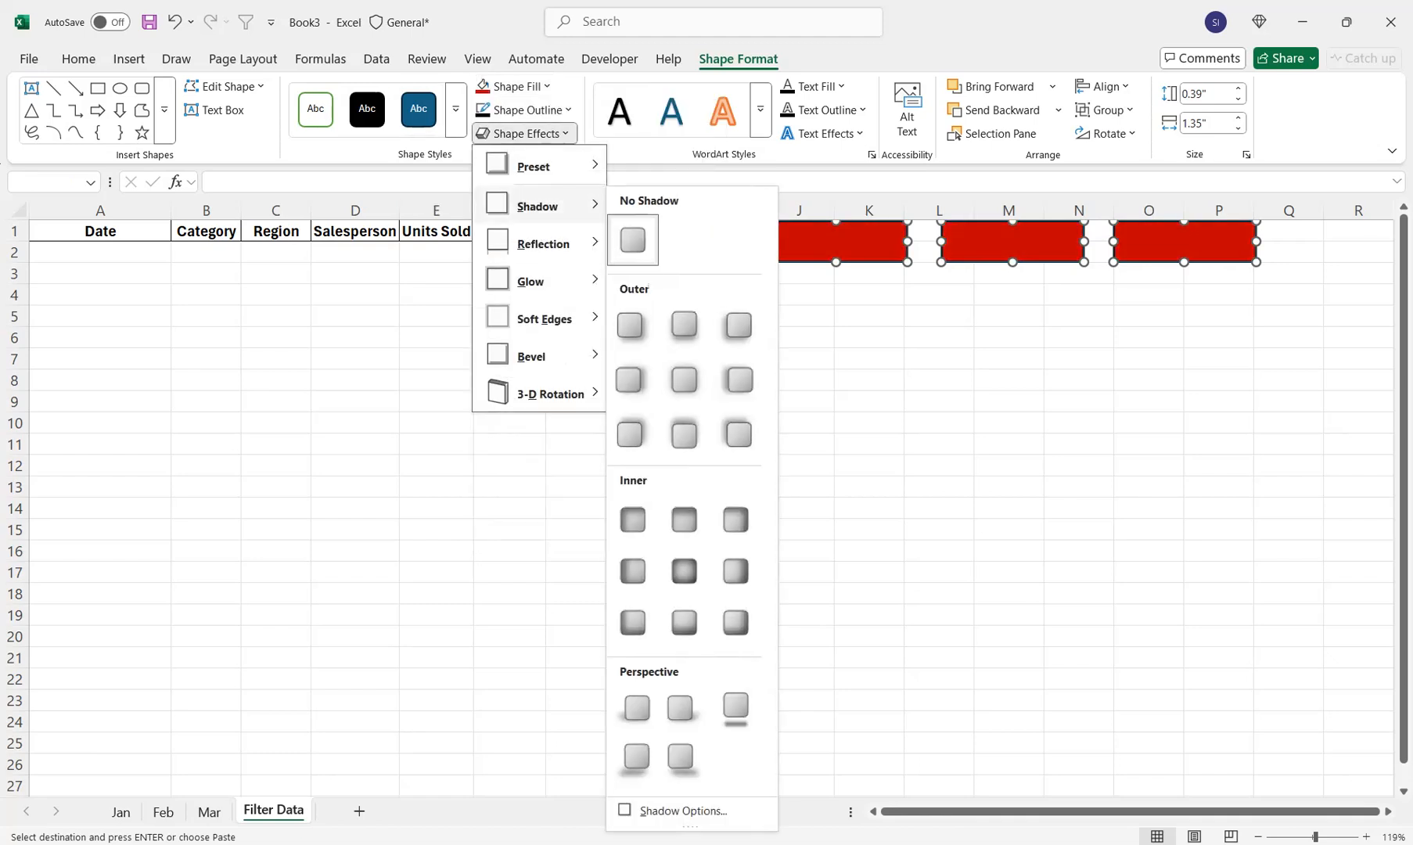
left_click(634, 328)
left_click(525, 133)
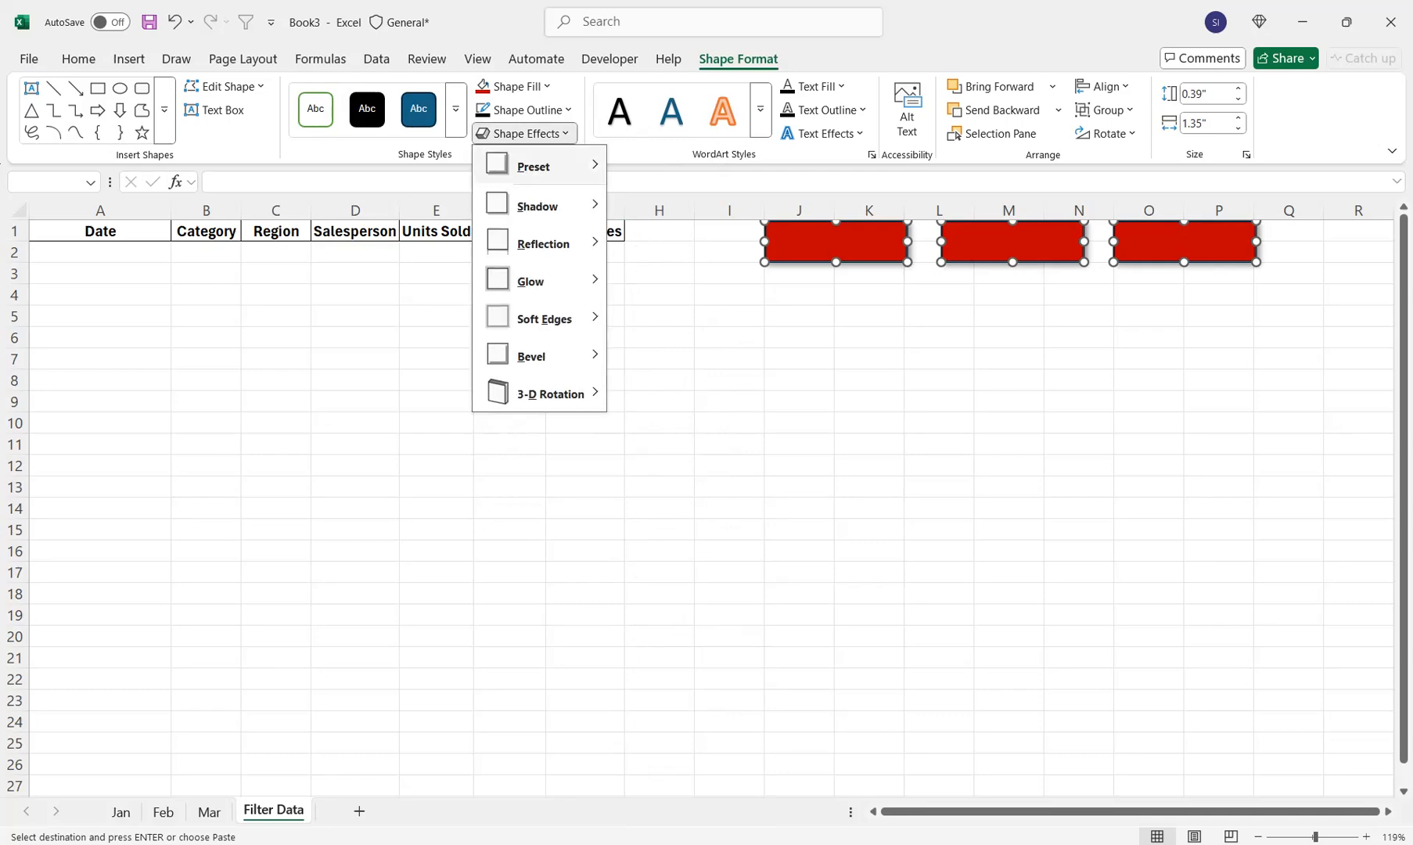
mouse_move(539, 166)
left_click(684, 288)
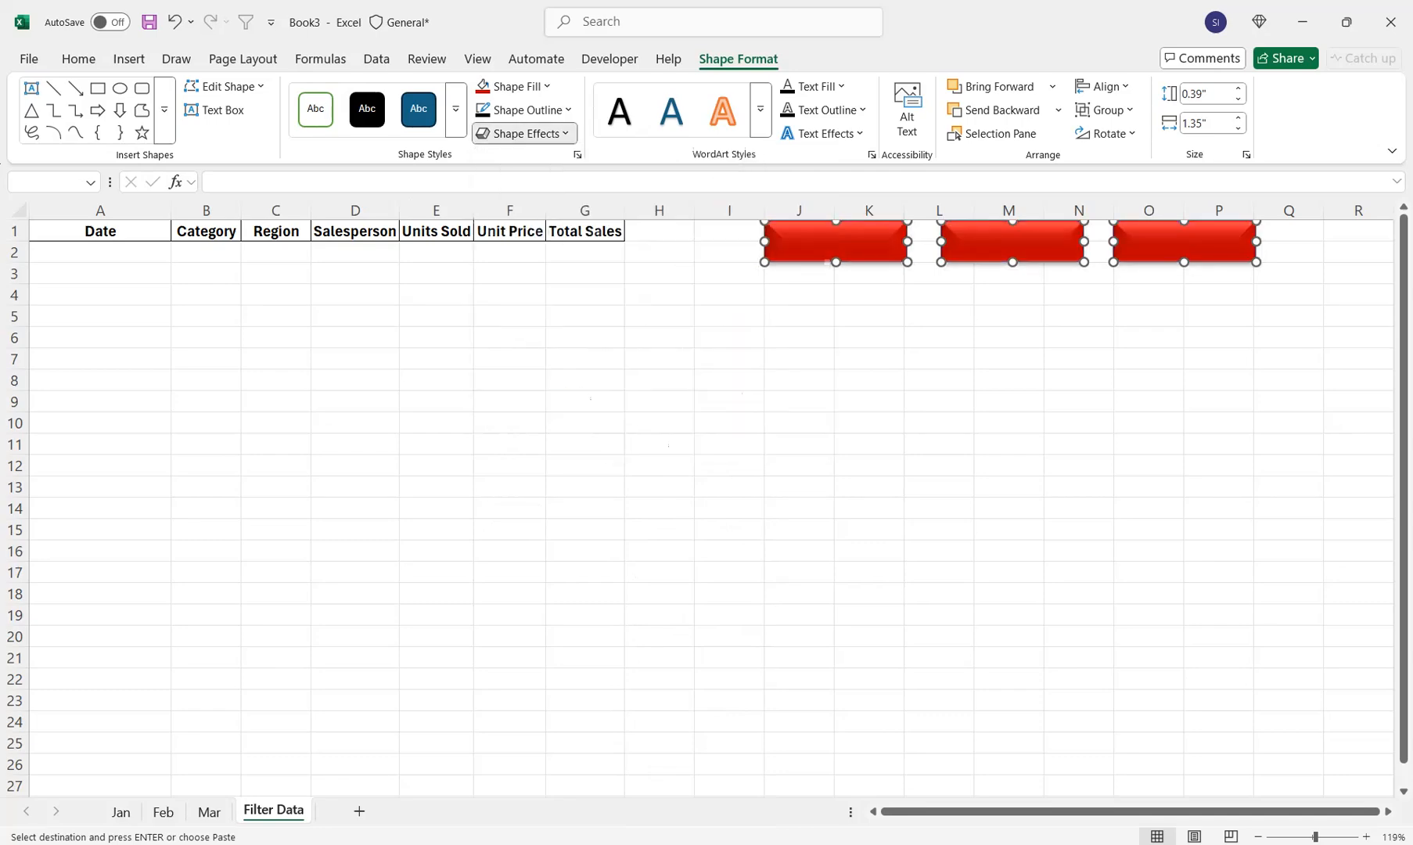
left_click(729, 295)
- Move the three red rectangles together straight down to rows 4–6
left_click(836, 241)
left_click(1013, 241, "ctrl")
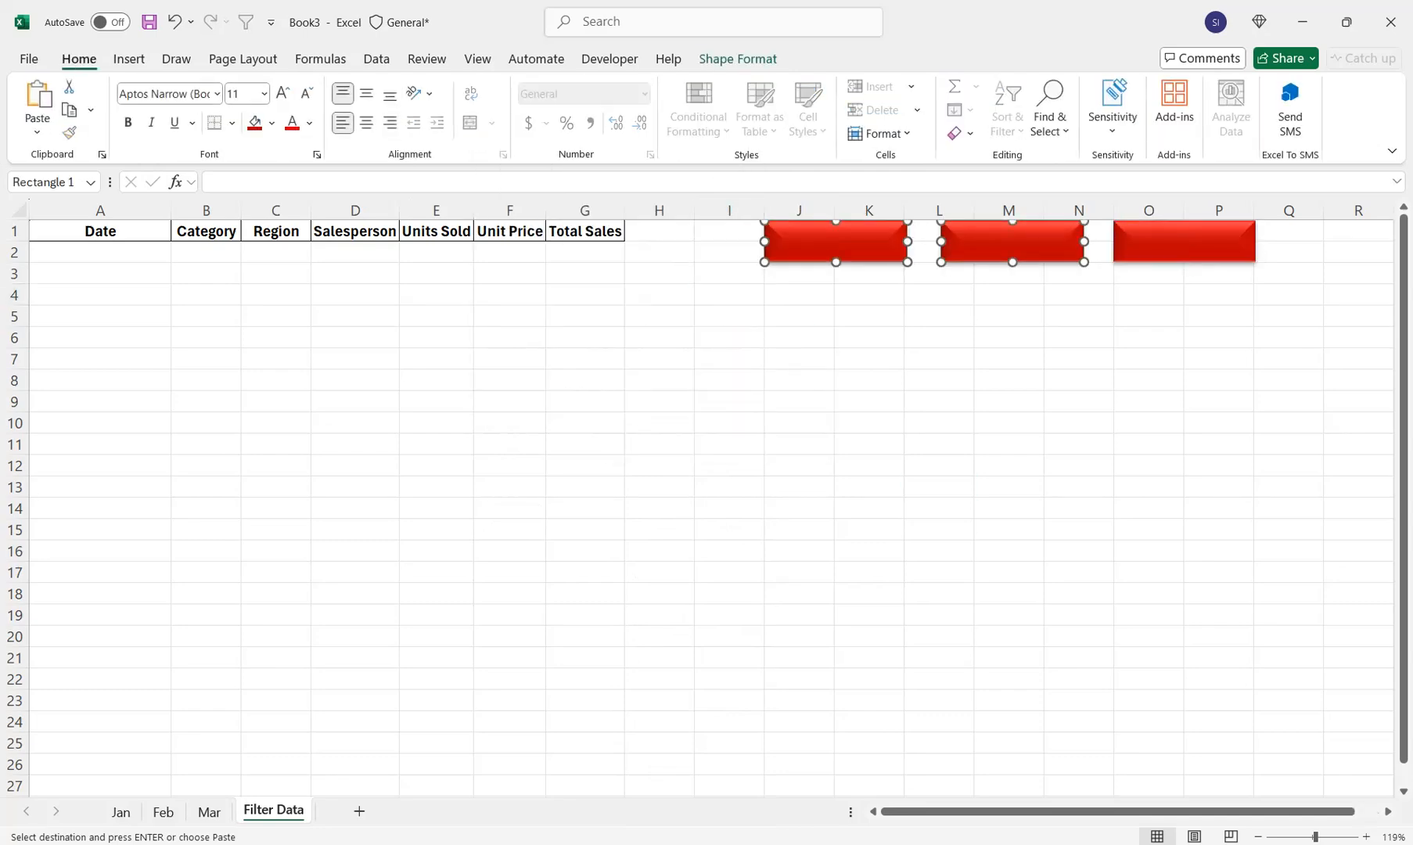
left_click(1184, 241, "ctrl")
left_click_drag(1184, 241, 1184, 320)
left_click(869, 380)
- Auto-fit the Category column on the Mar sheet and label the first rectangle on Filter Data "Electronics"
right_click(855, 322)
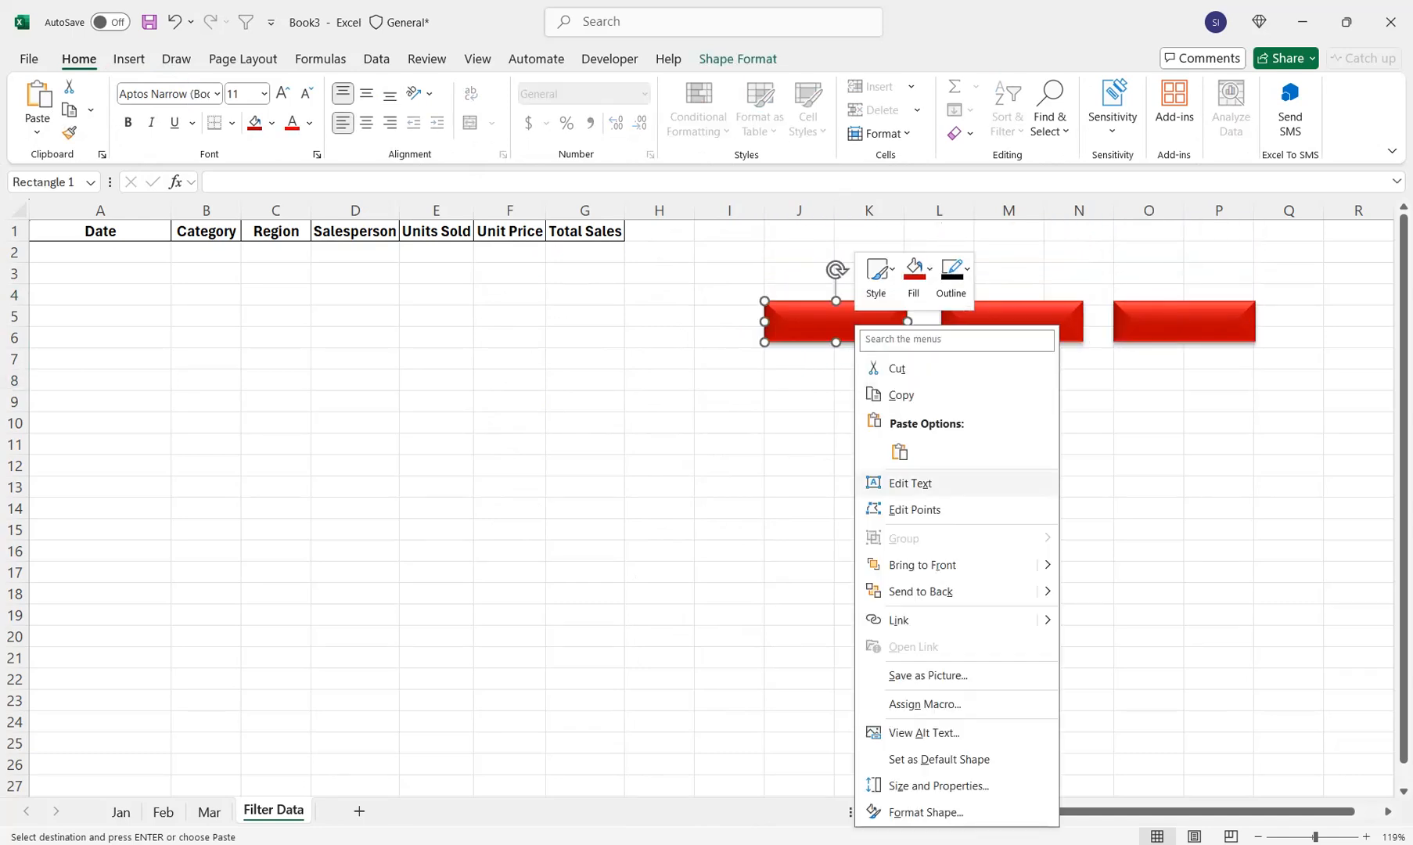
key("Escape")
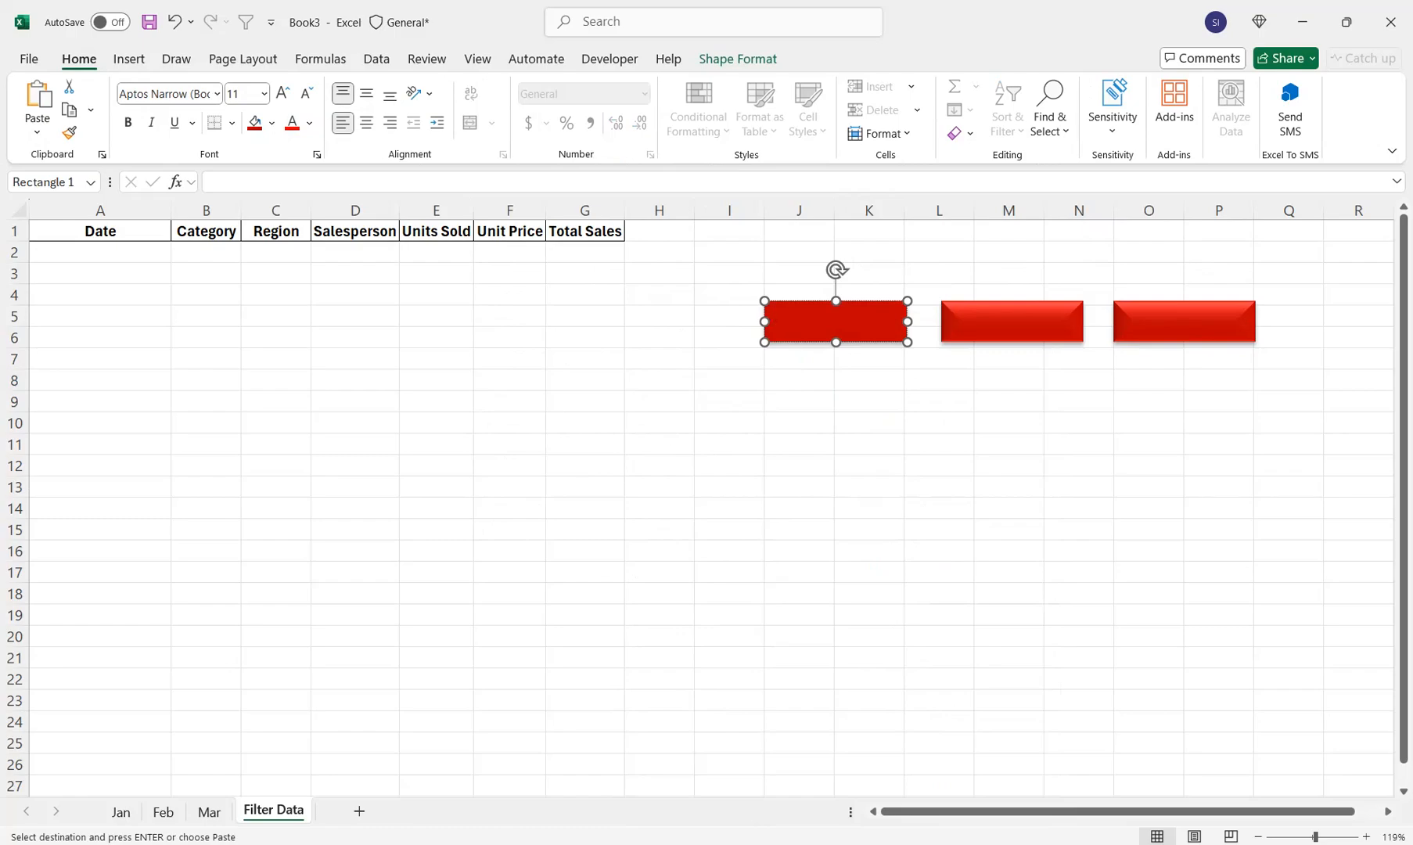
left_click(209, 812)
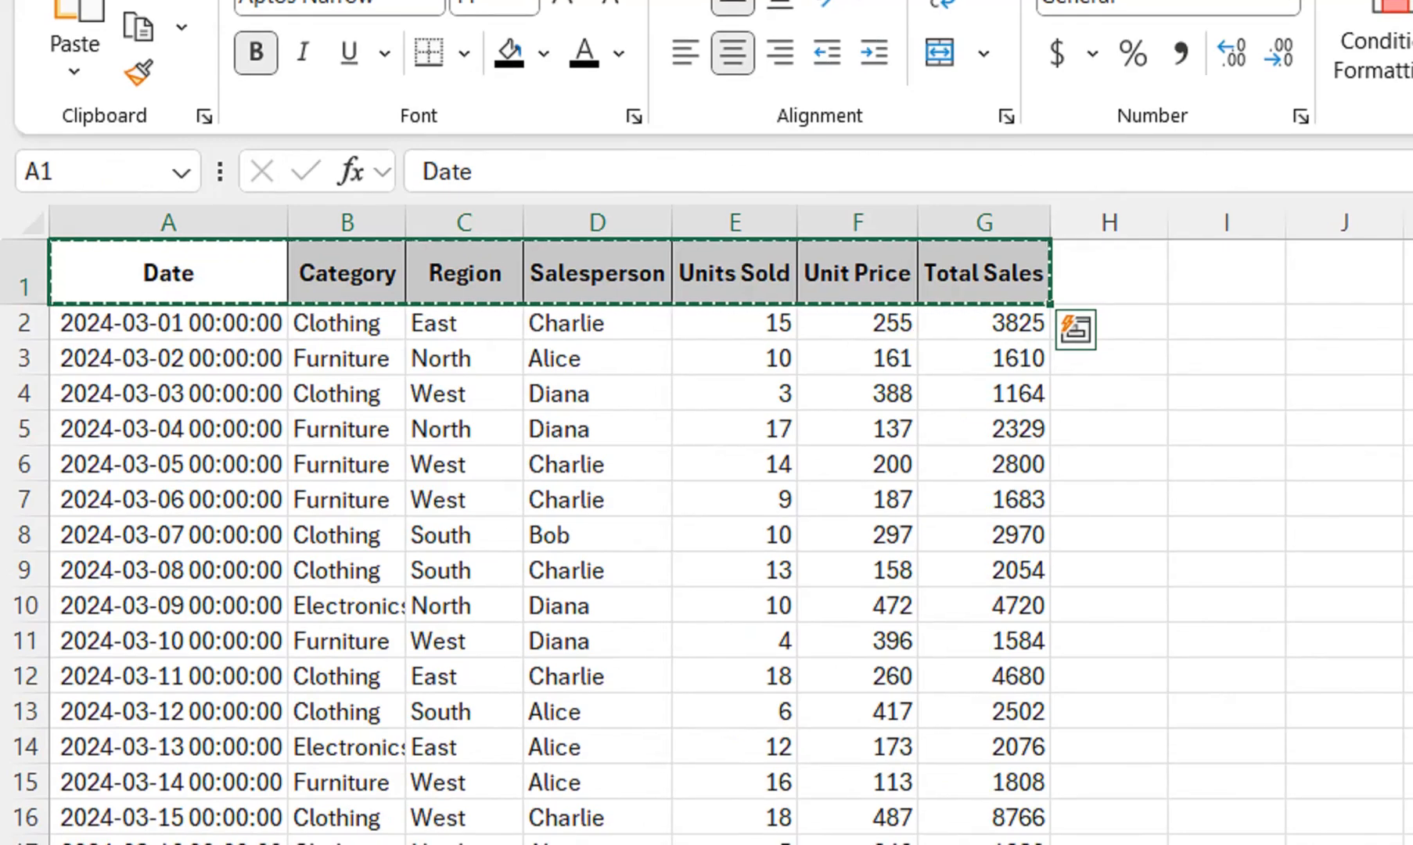
double_click(405, 222)
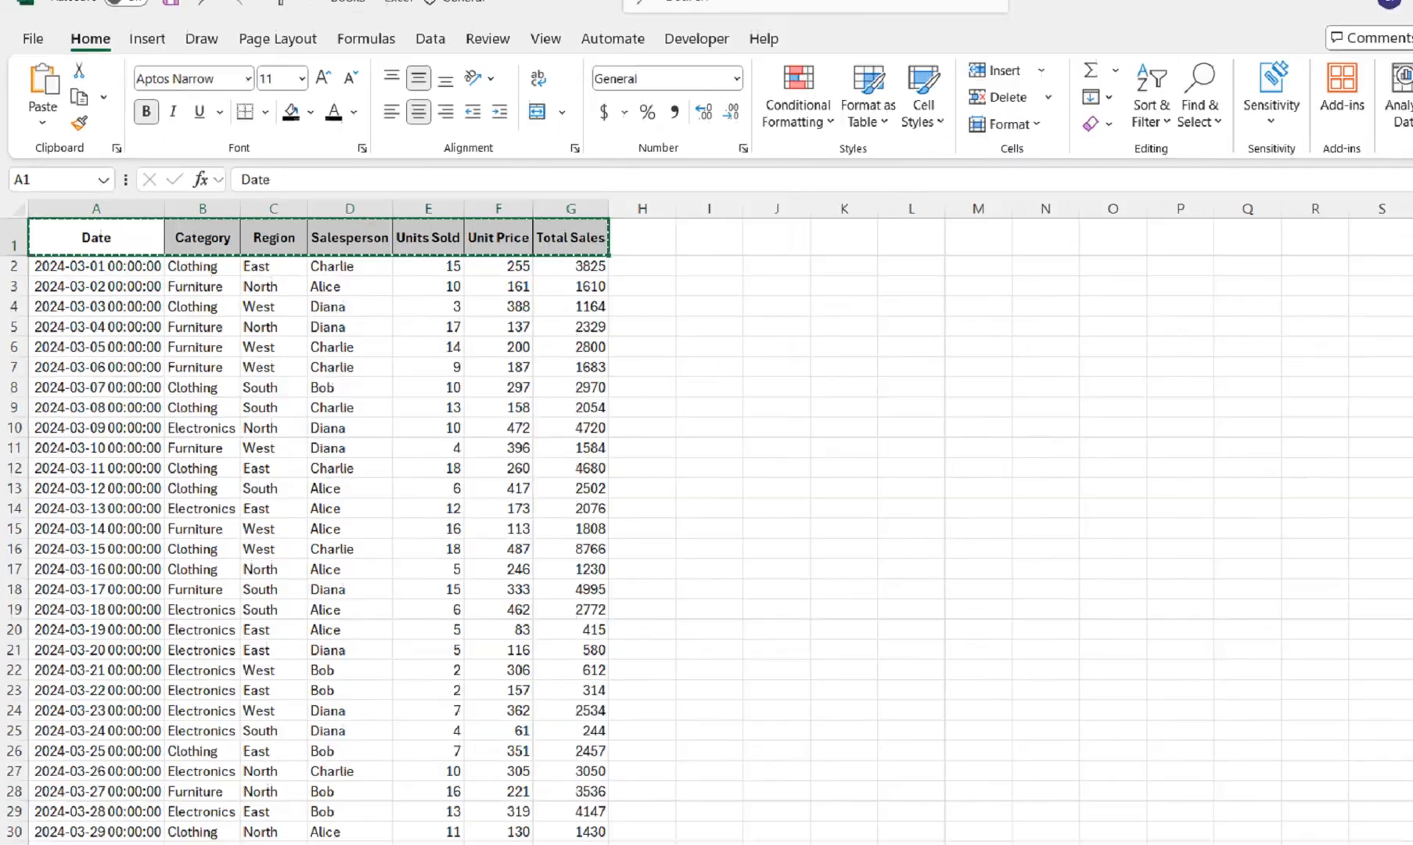
left_click(274, 812)
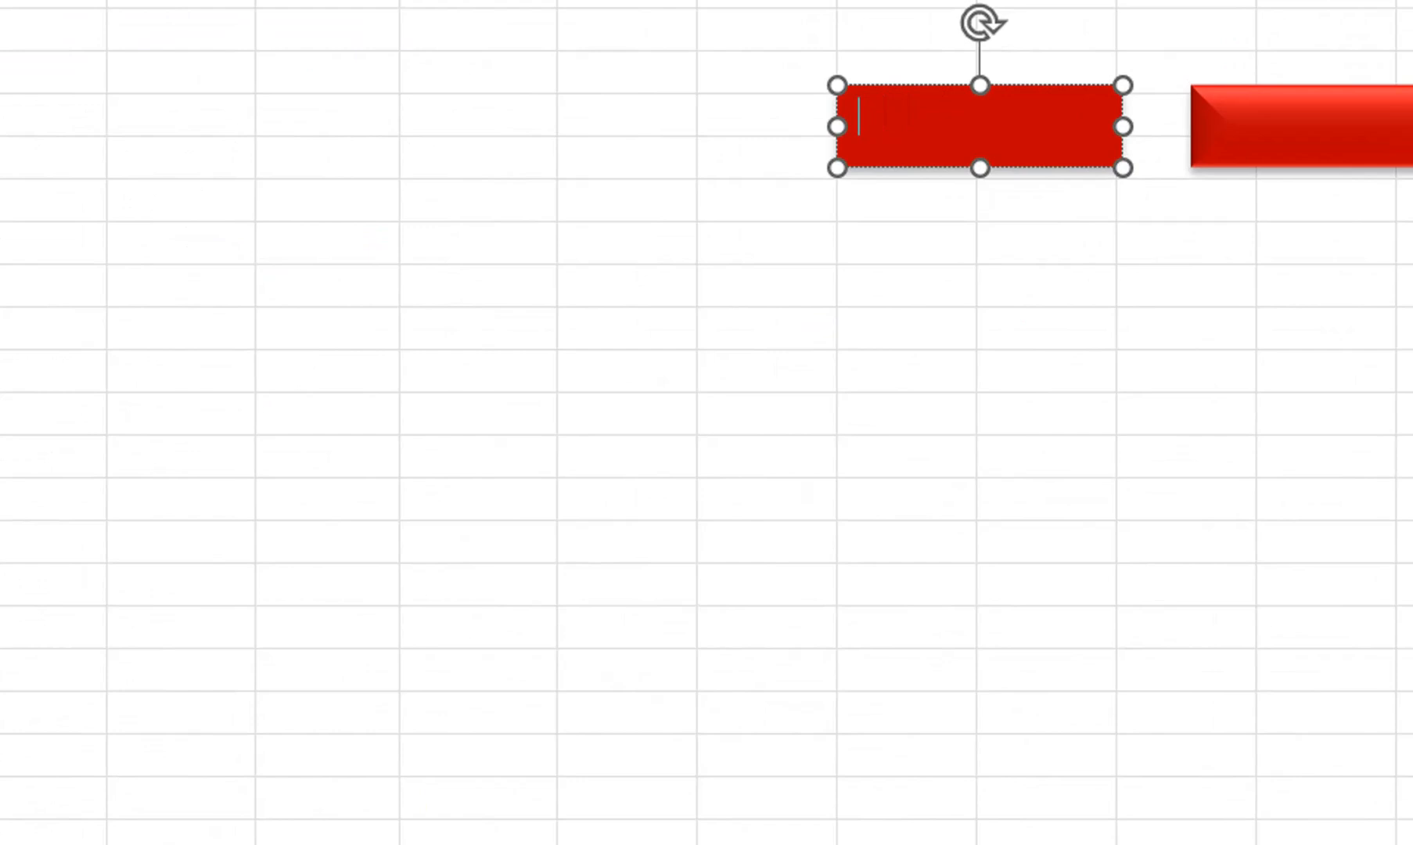
type("Electronics")
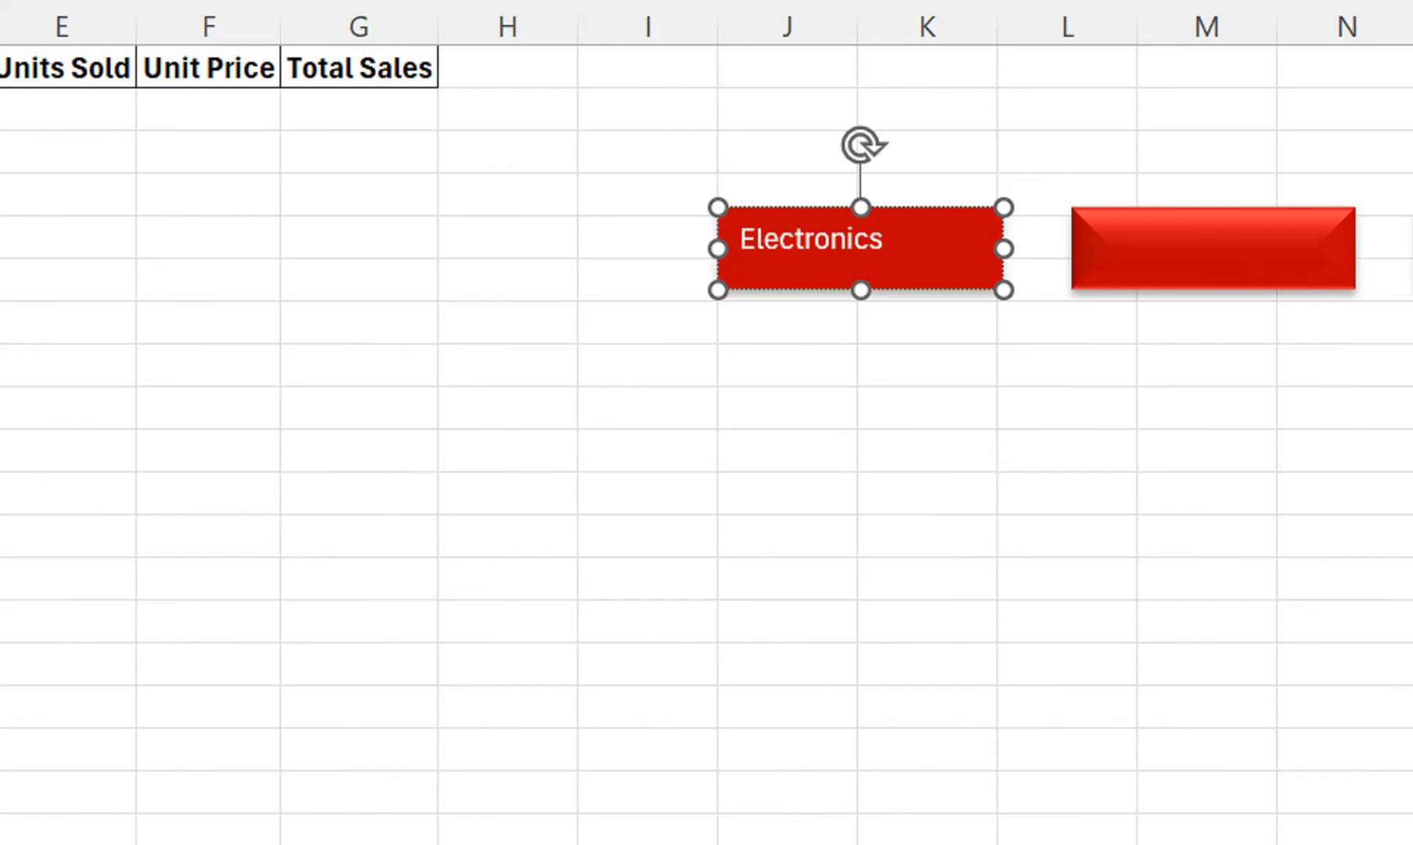
- Label the middle red rectangle "Furniture"
left_click(1213, 249)
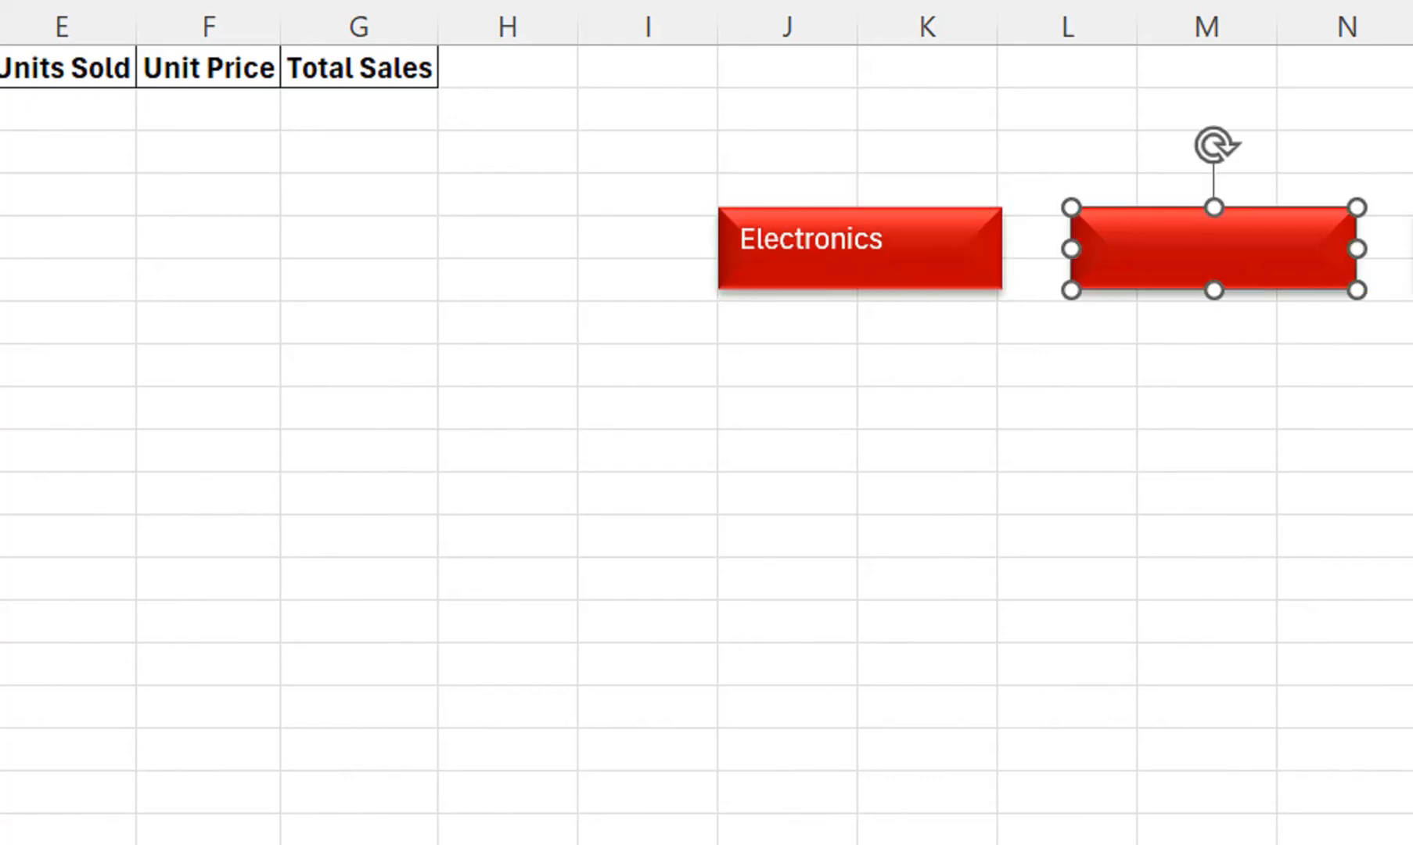
right_click(1120, 228)
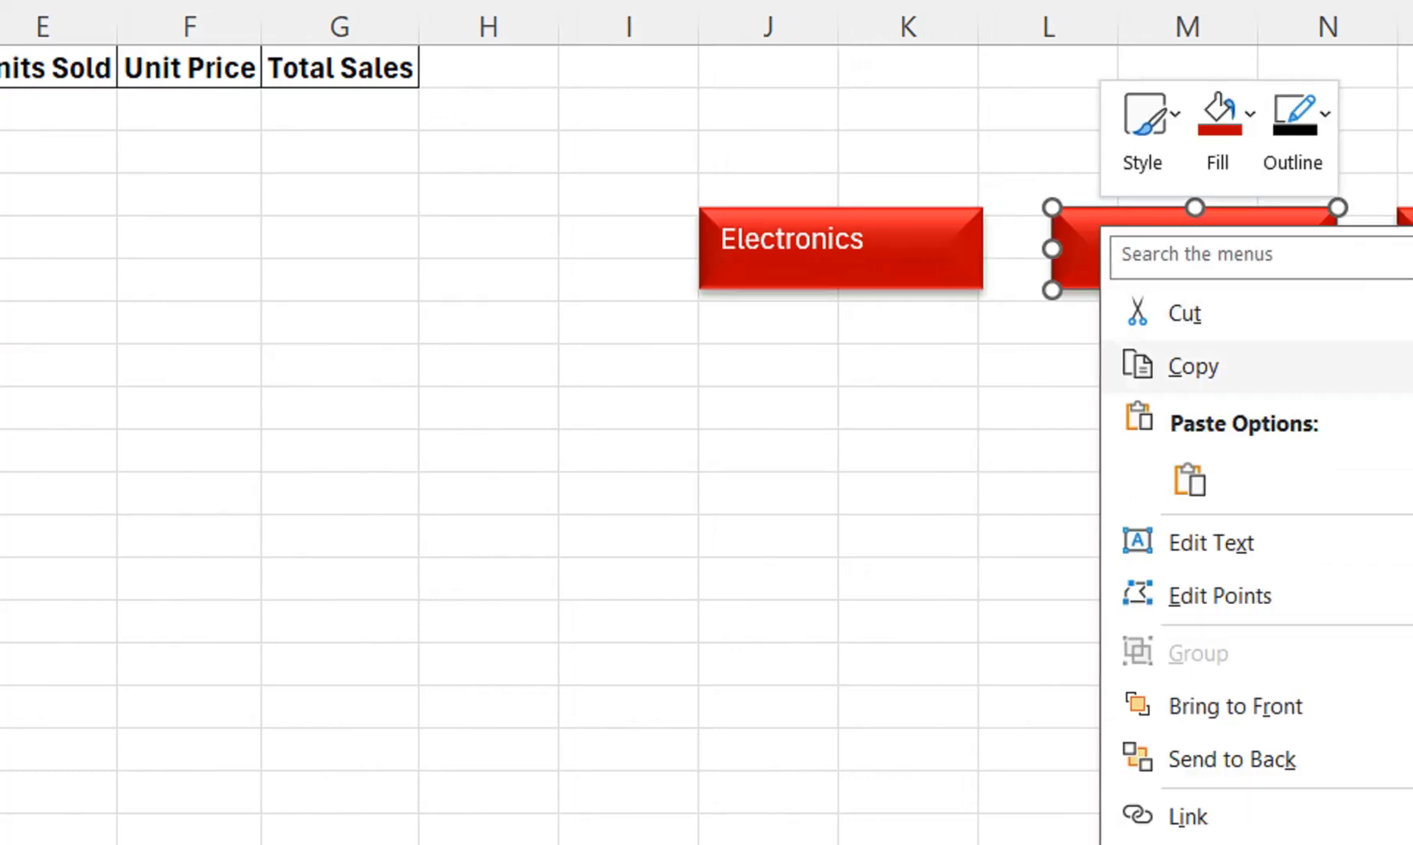
left_click(1189, 543)
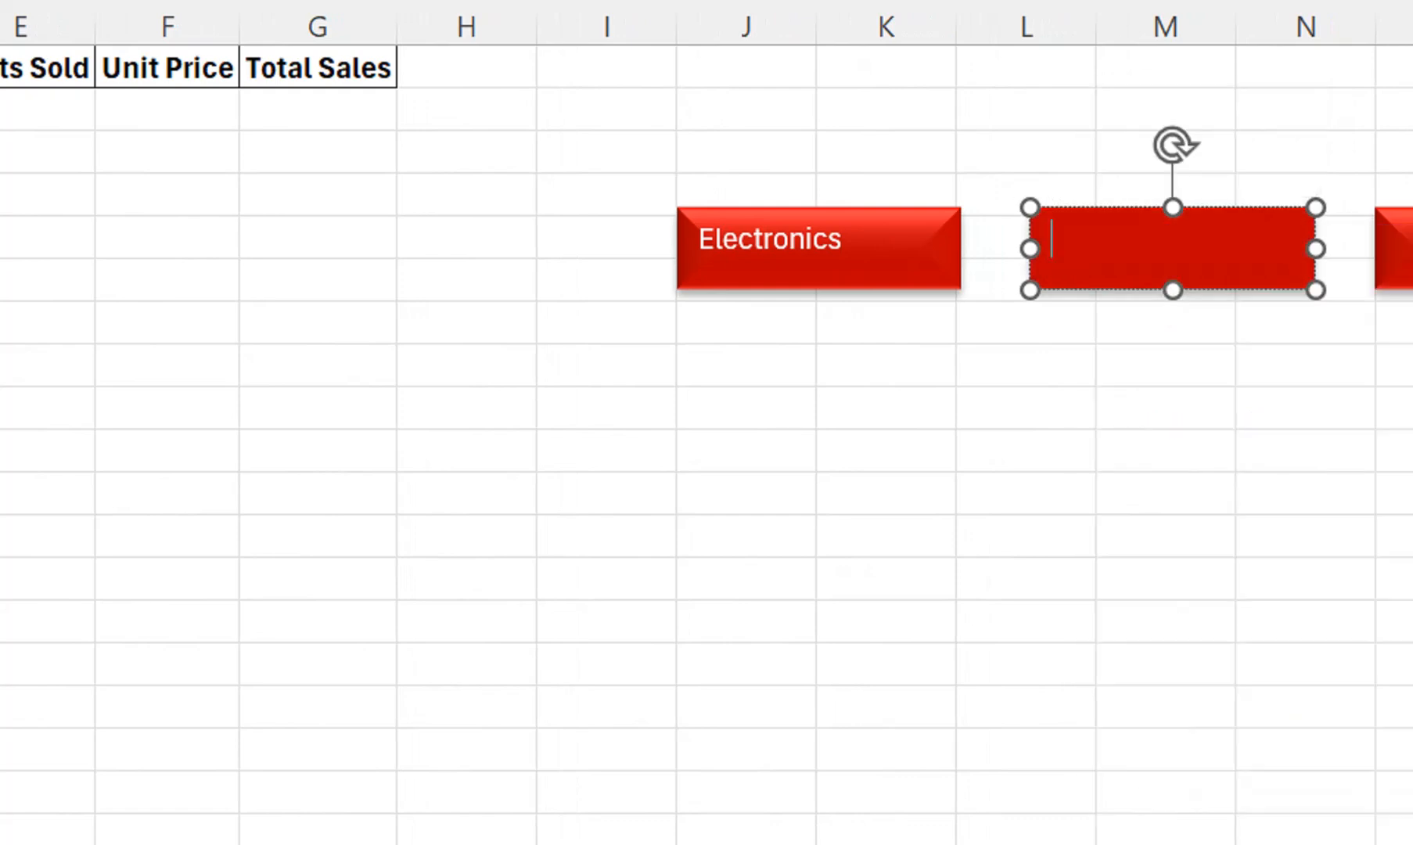
type("Furnitu")
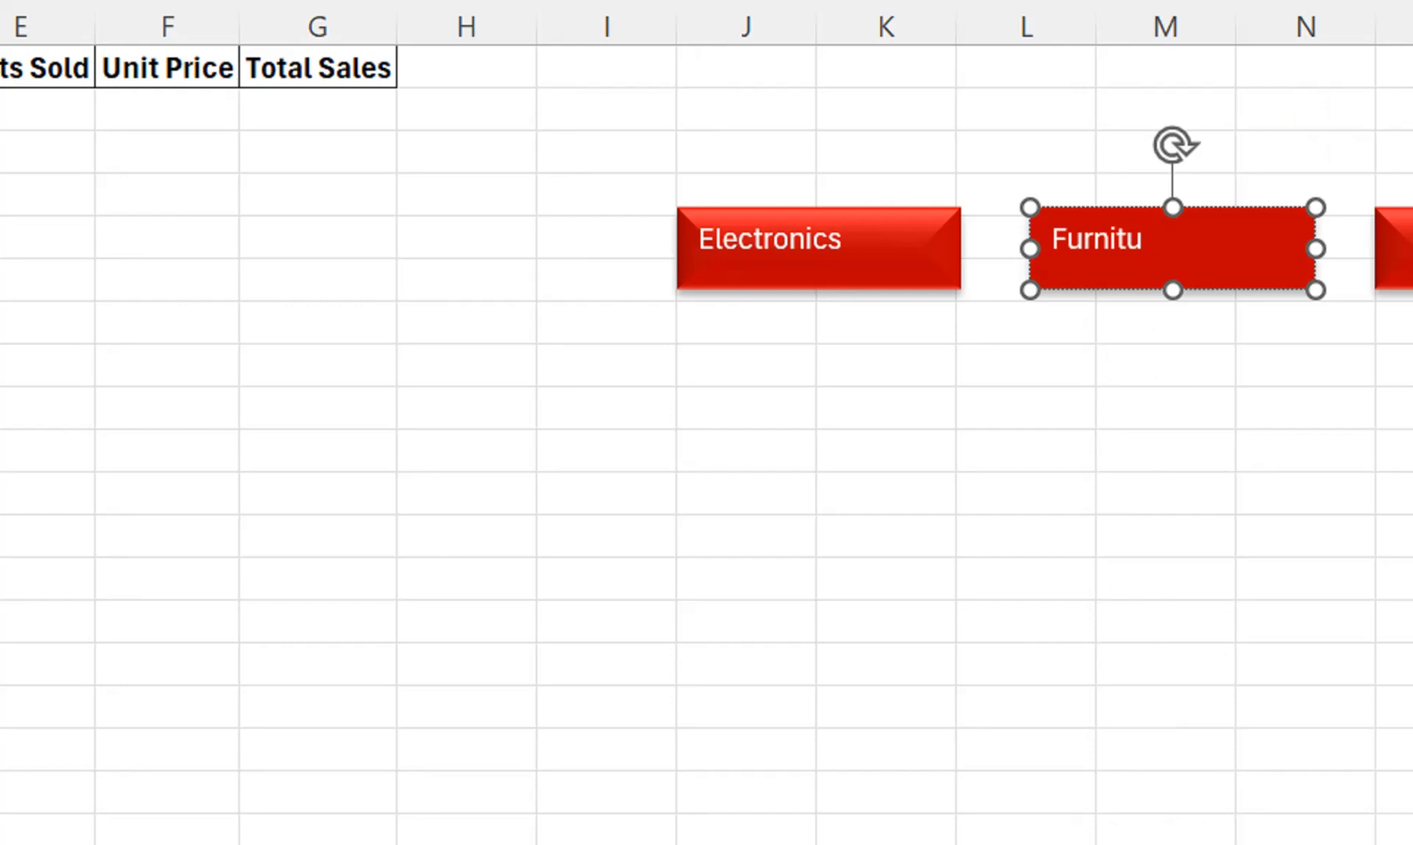
type("re")
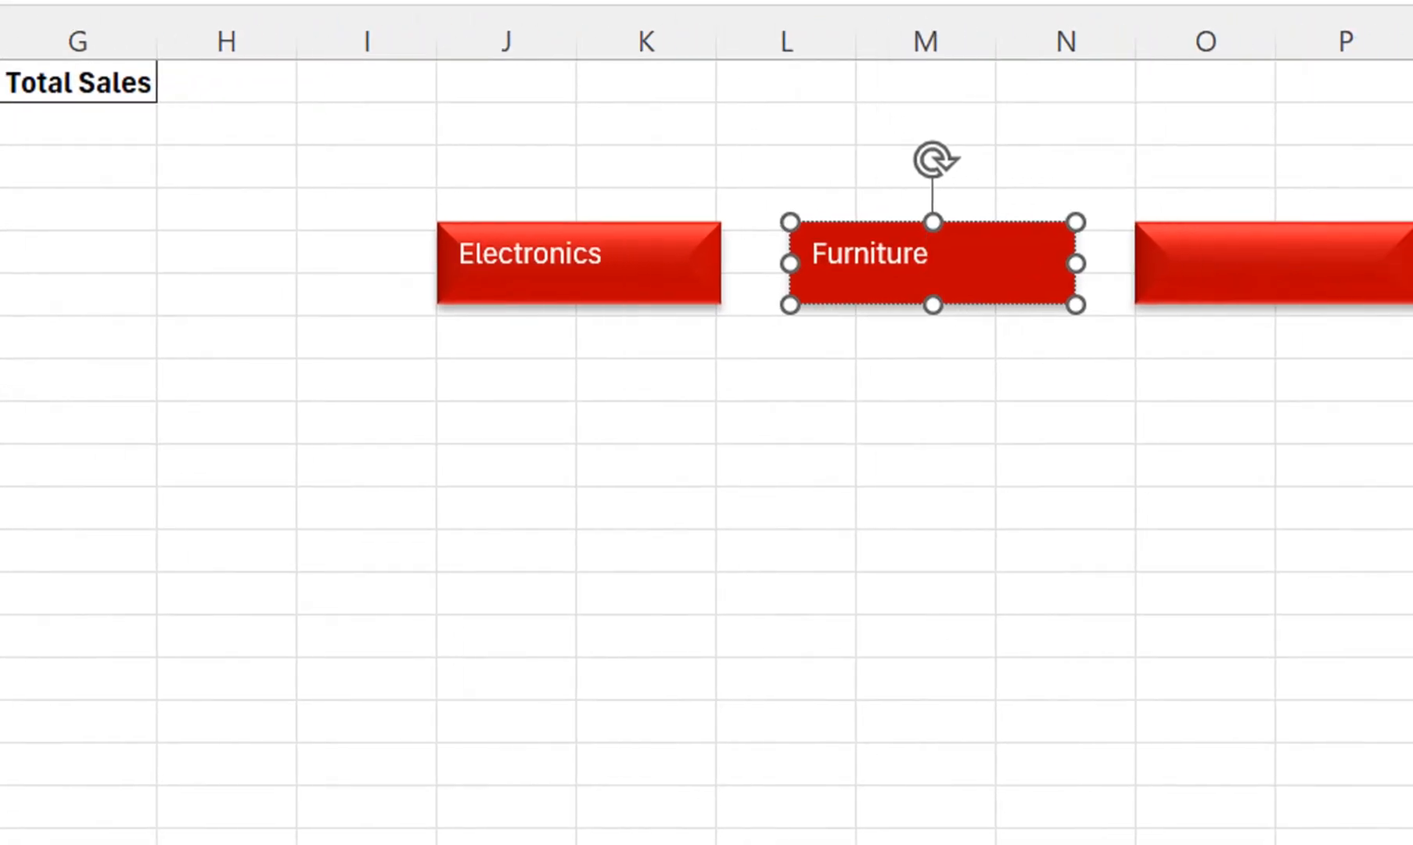
- Add the text "Clothing" to the third red rectangle
right_click(1160, 258)
left_click(1251, 536)
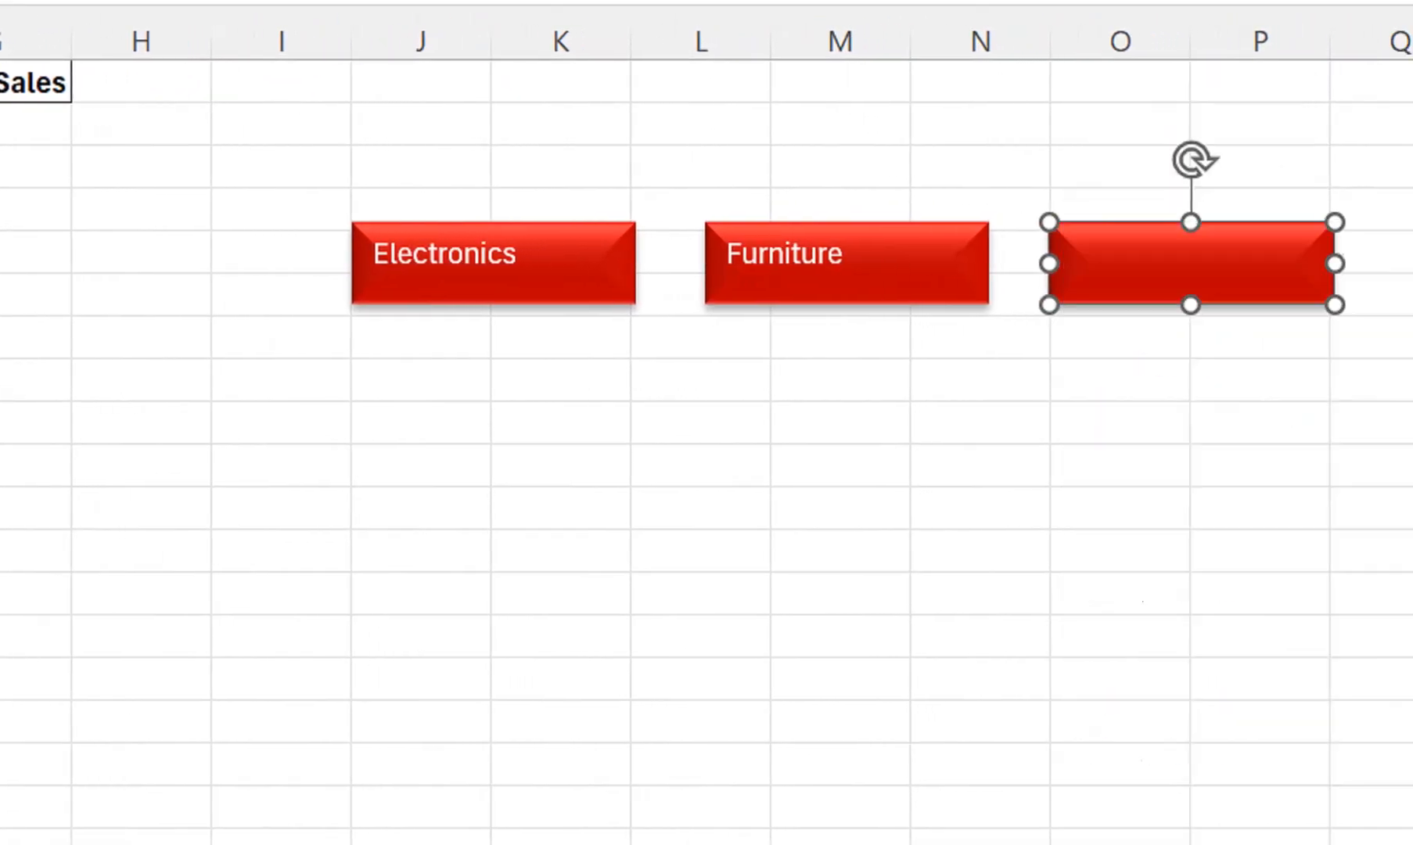
type("Clo")
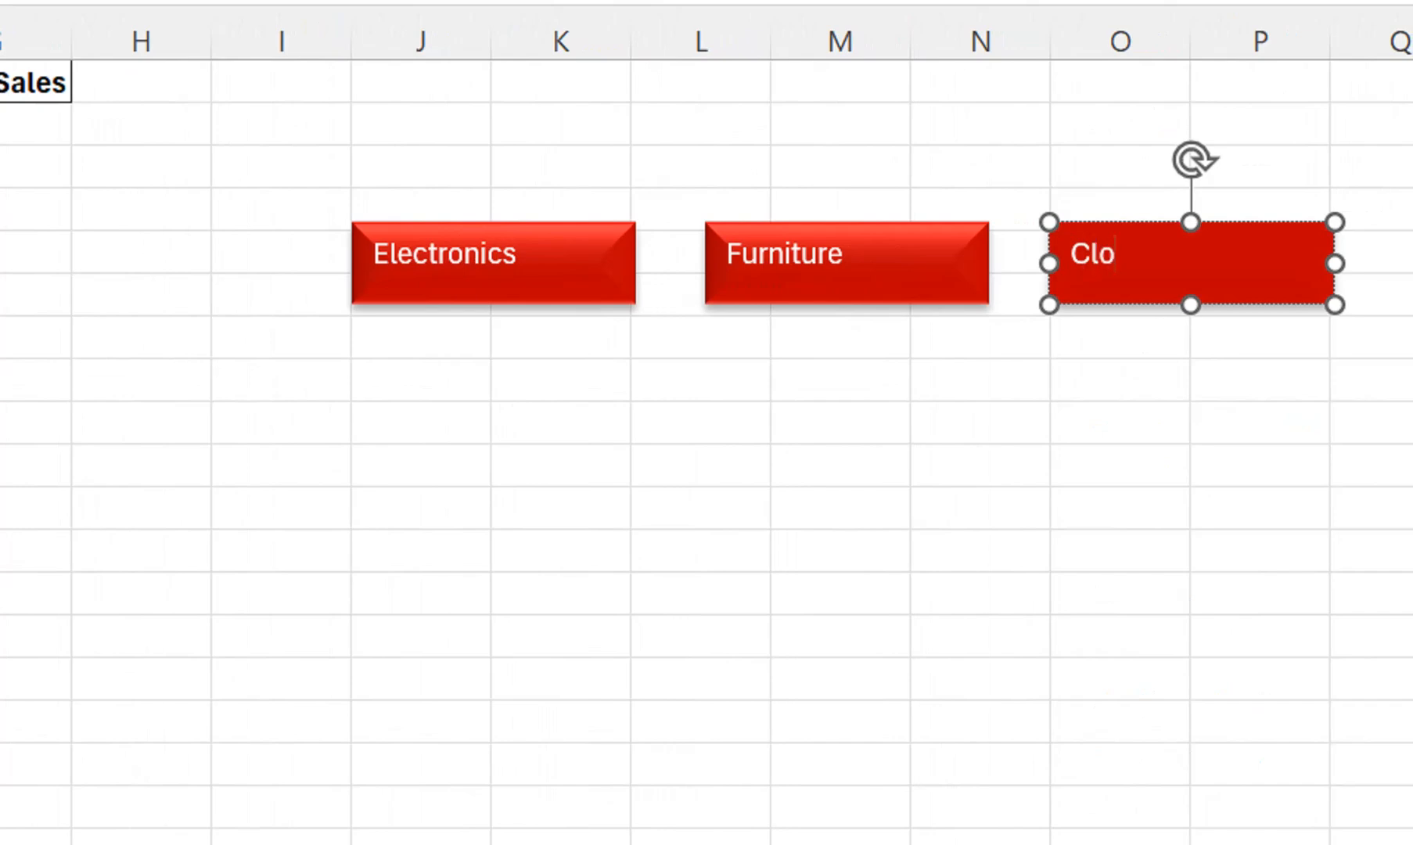
type("thing")
- Centre the text of all three rectangles horizontally and vertically
left_click(846, 263, "ctrl")
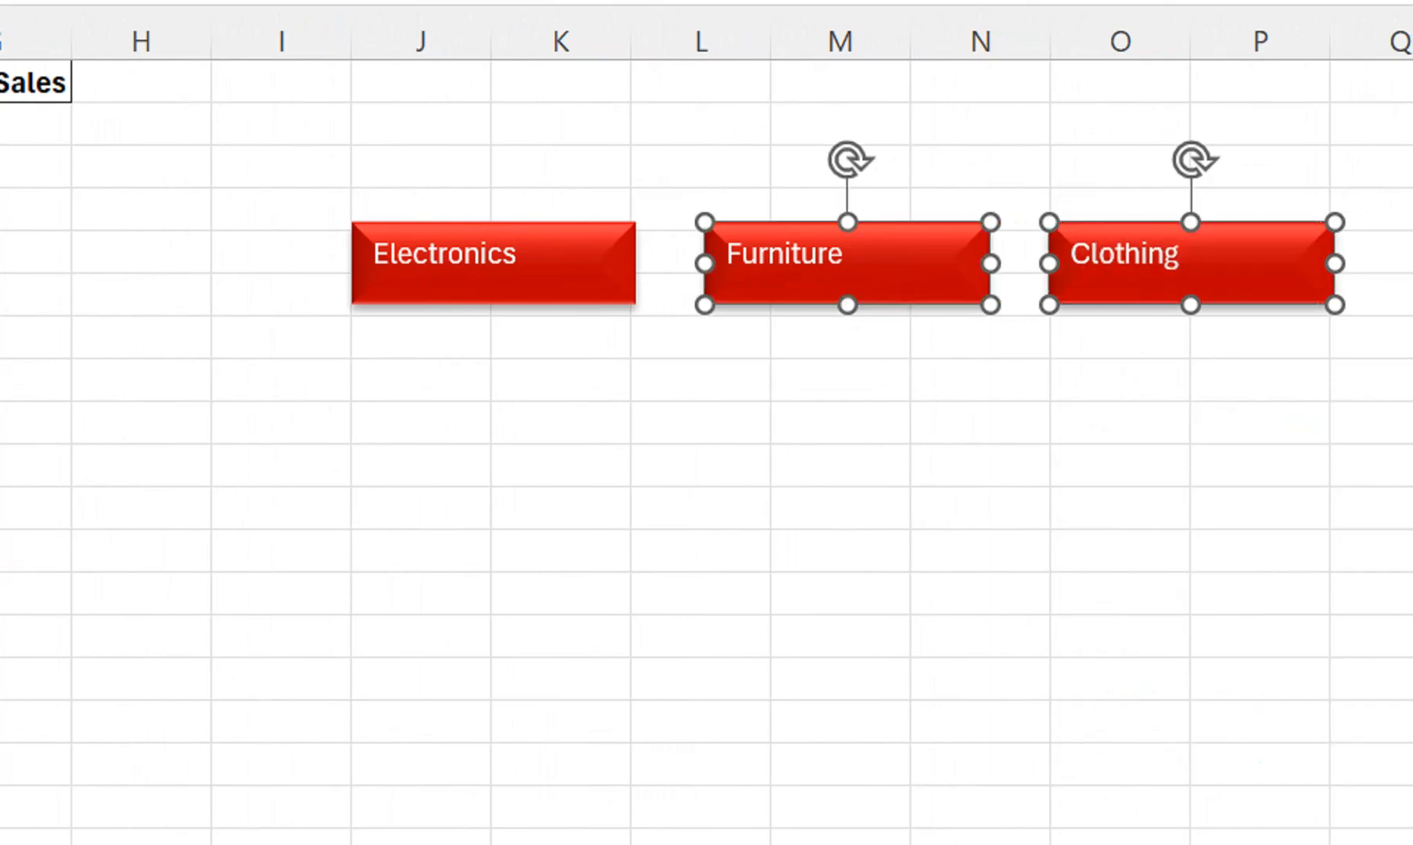
left_click(494, 263, "ctrl")
left_click(336, 246)
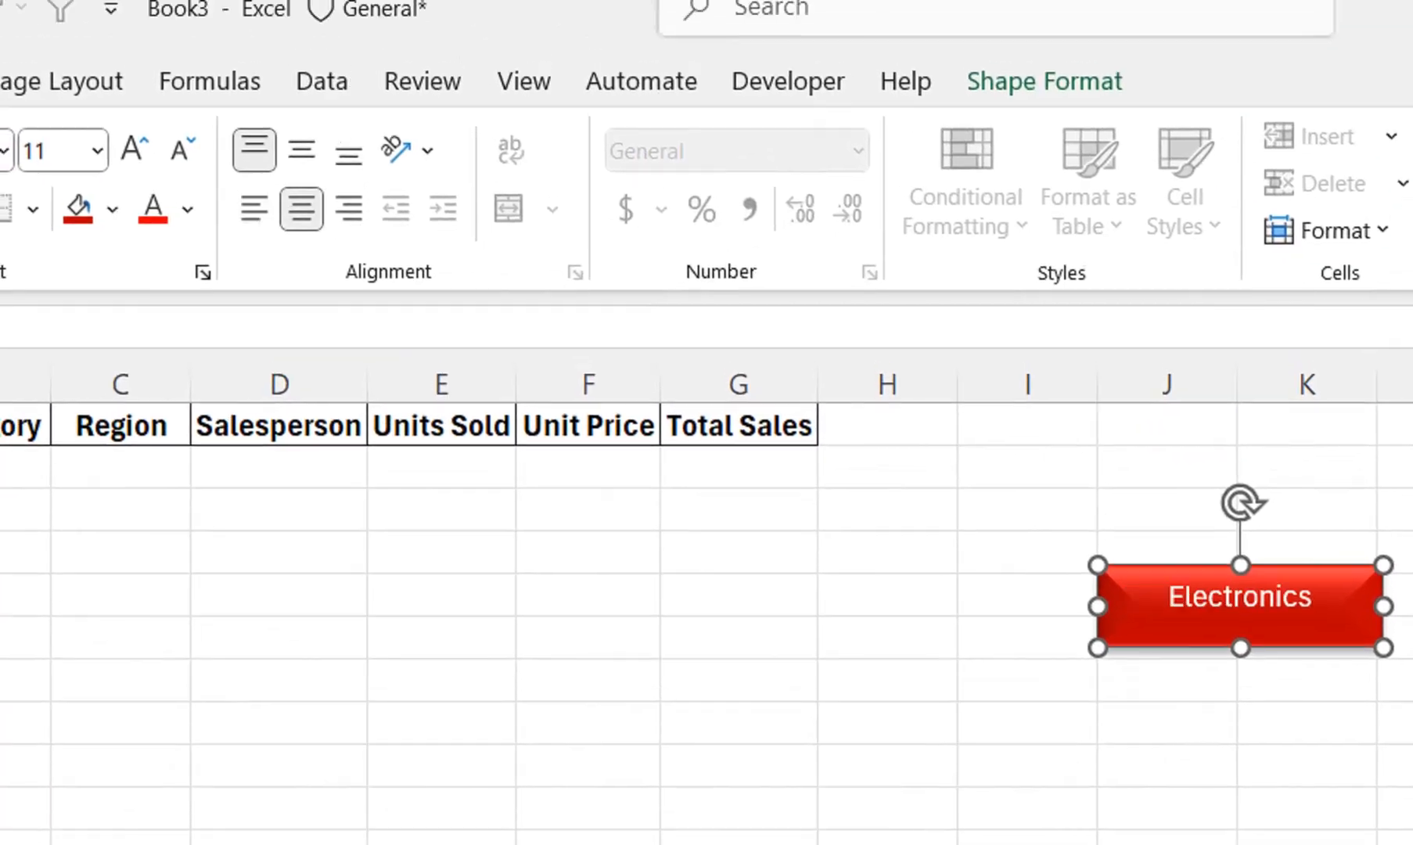
left_click(336, 187)
- Enlarge the text of the three rectangles to 14 pt and make it bold
left_click(168, 186)
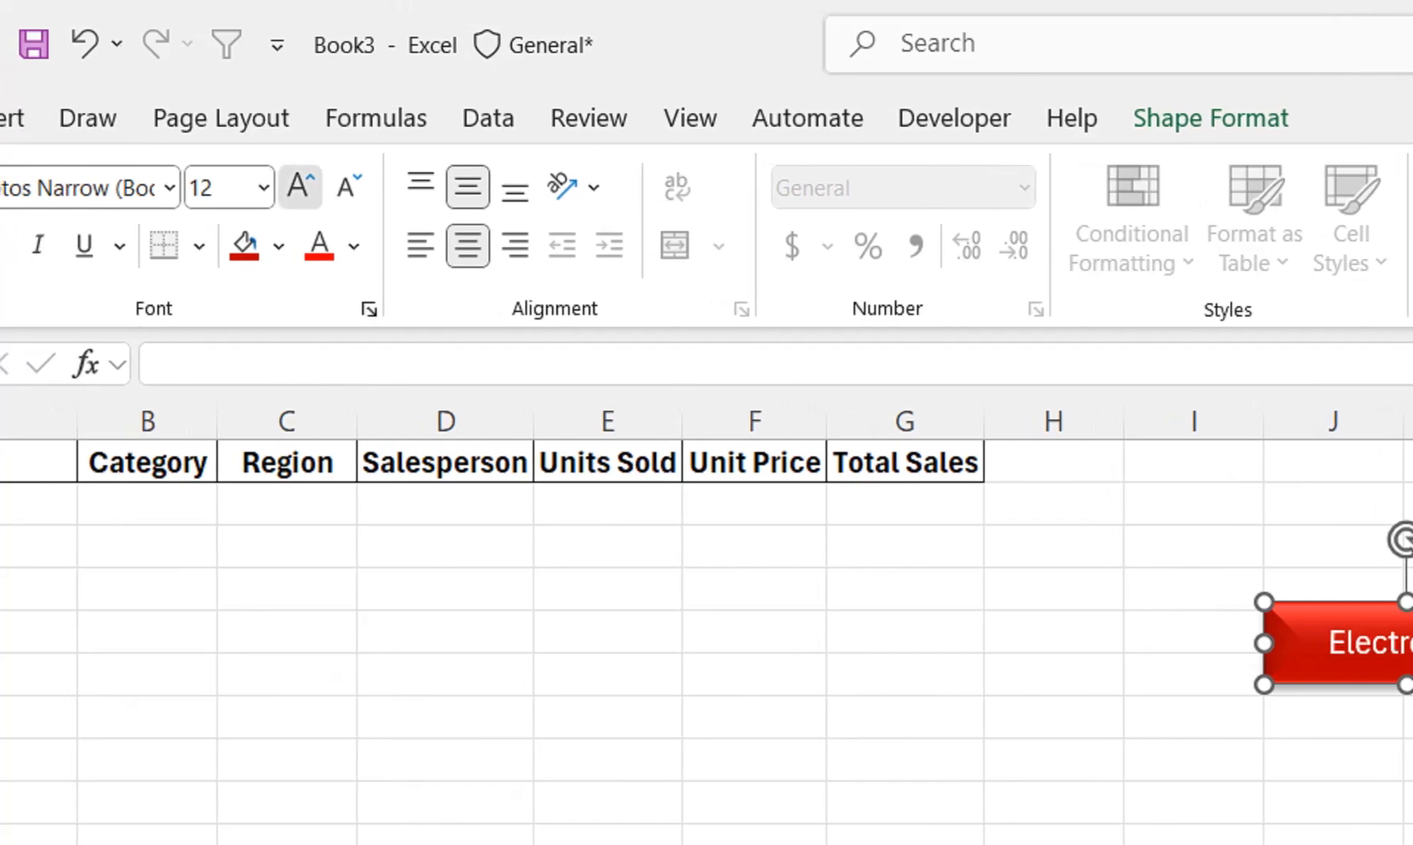
left_click(168, 186)
left_click(63, 245)
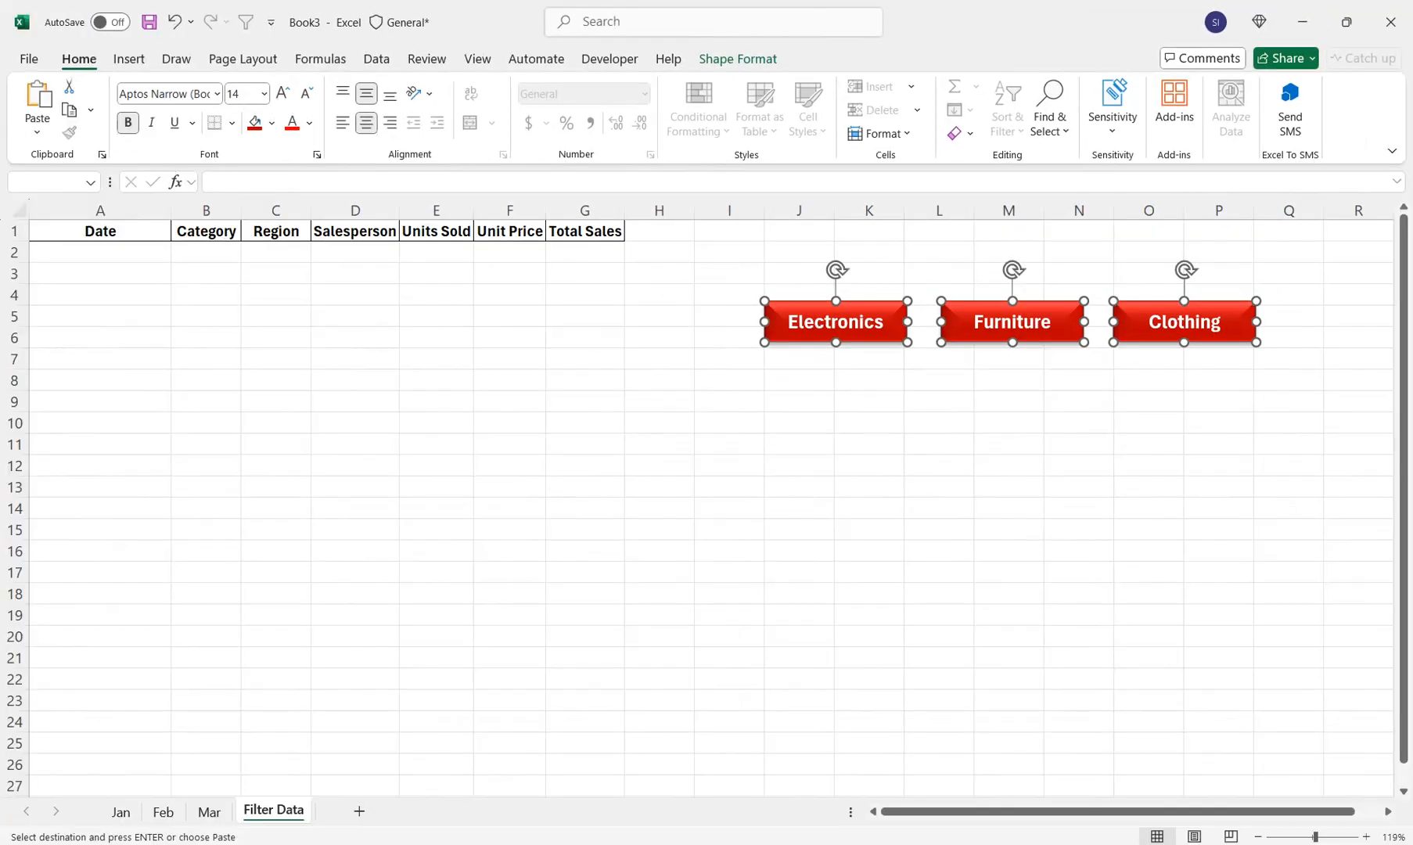
- Move the three buttons together to rows 3–5 across columns H to O and slightly narrow column A
left_click(836, 321, "ctrl")
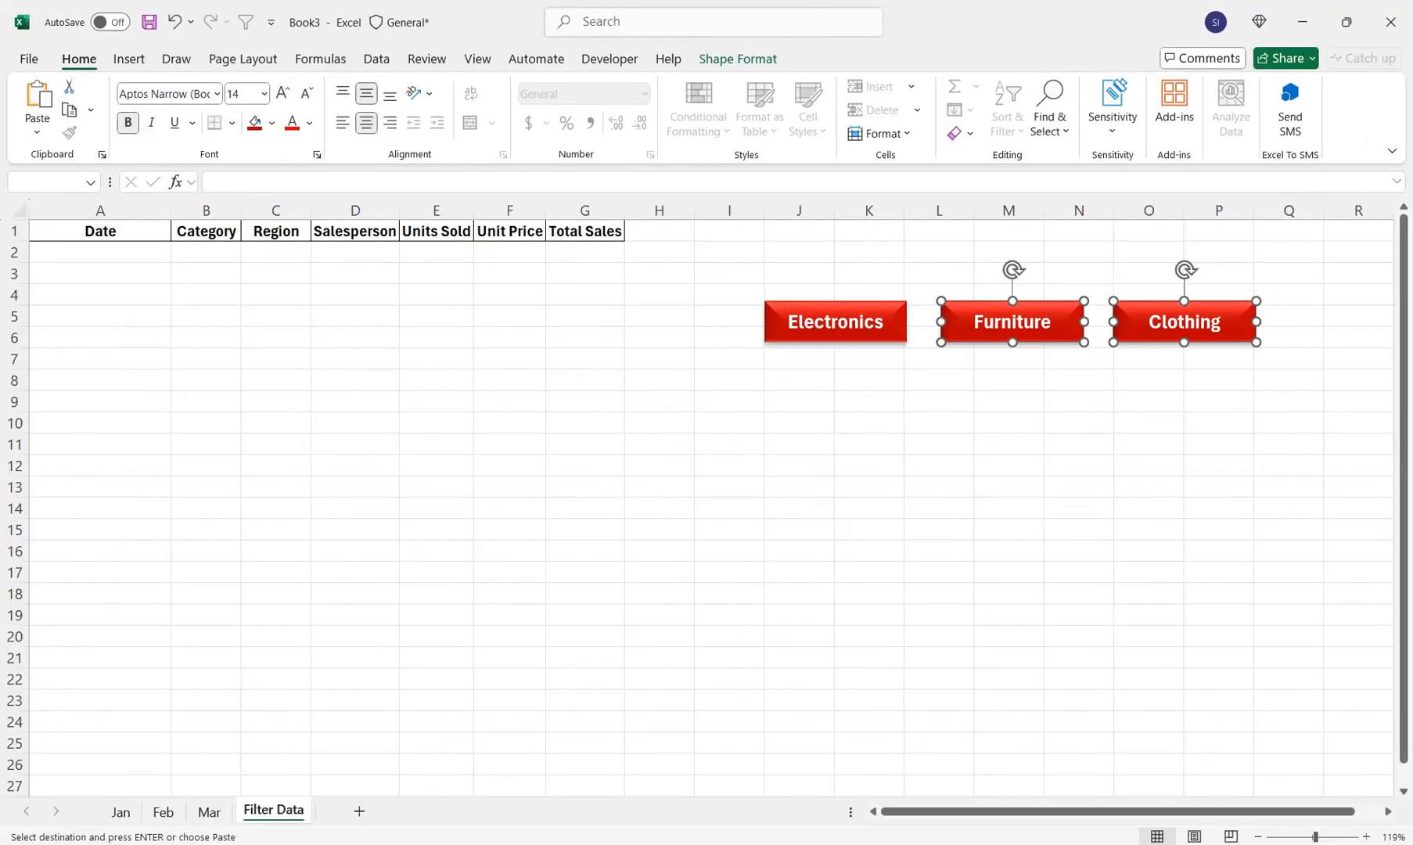
left_click(1012, 322, "ctrl")
left_click(835, 322, "ctrl")
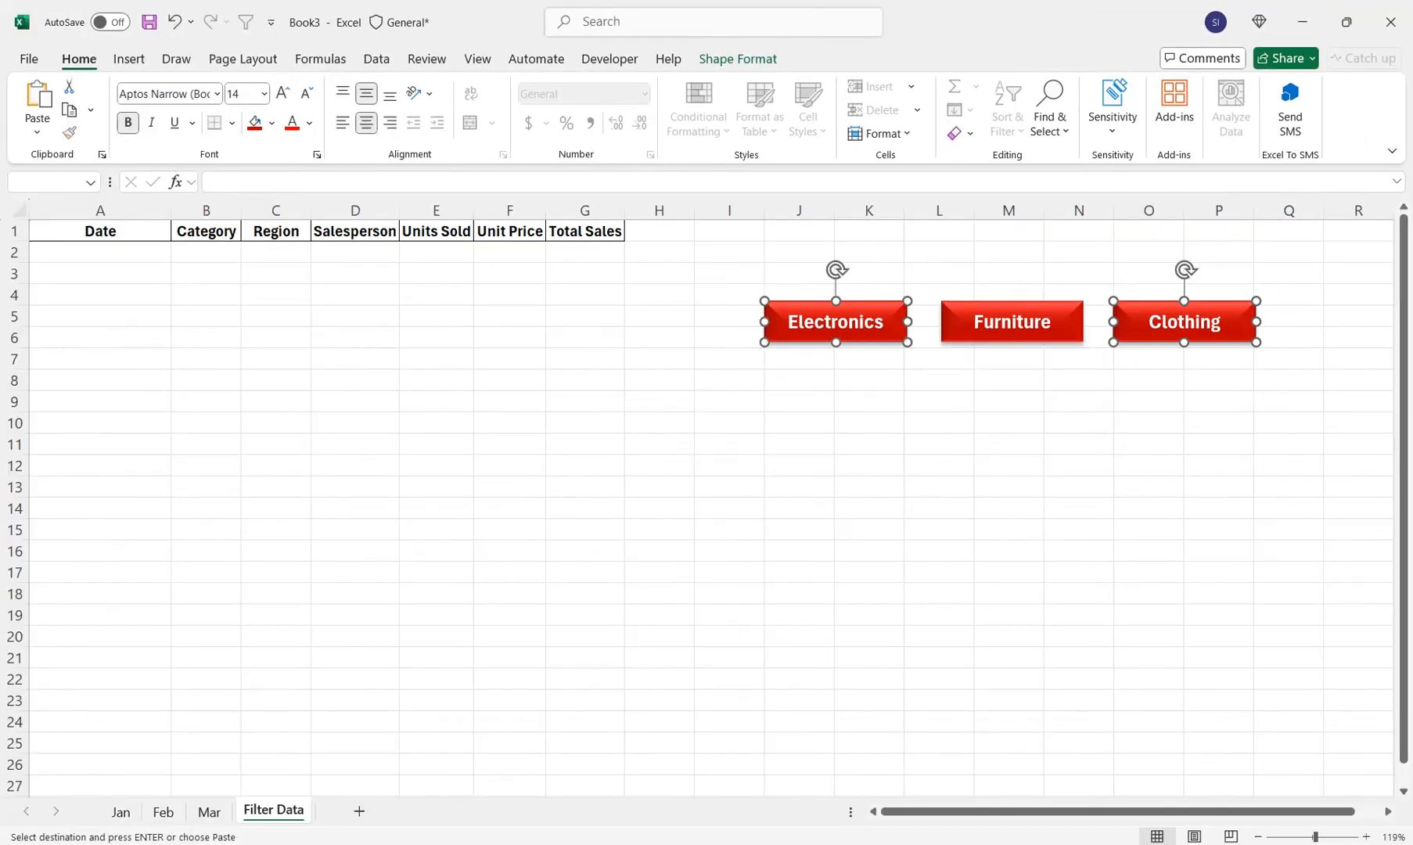
left_click_drag(869, 380, 938, 319)
left_click(1012, 321)
left_click(836, 322, "ctrl")
left_click(1185, 322, "ctrl")
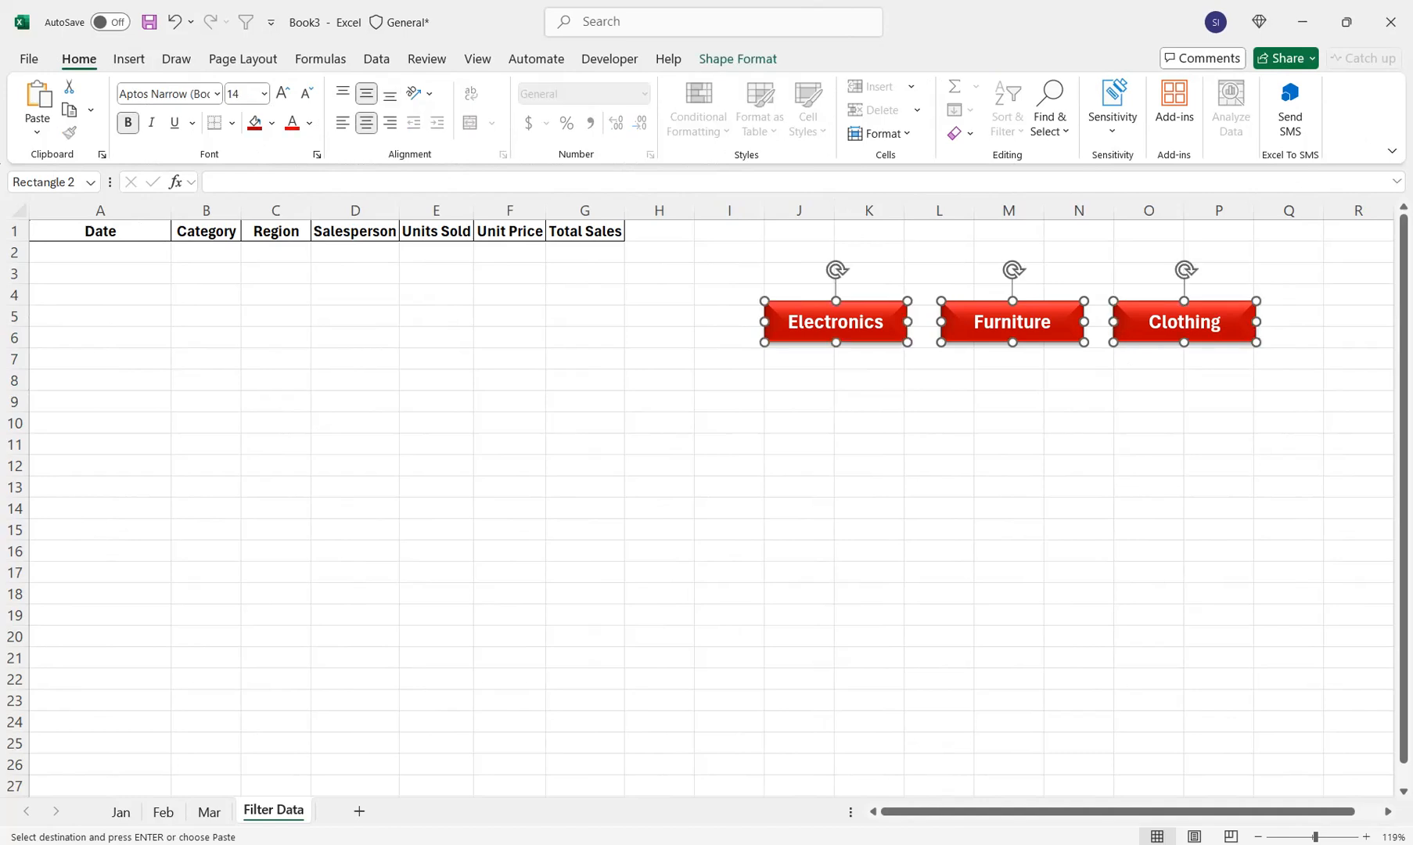
left_click_drag(1185, 322, 1098, 294)
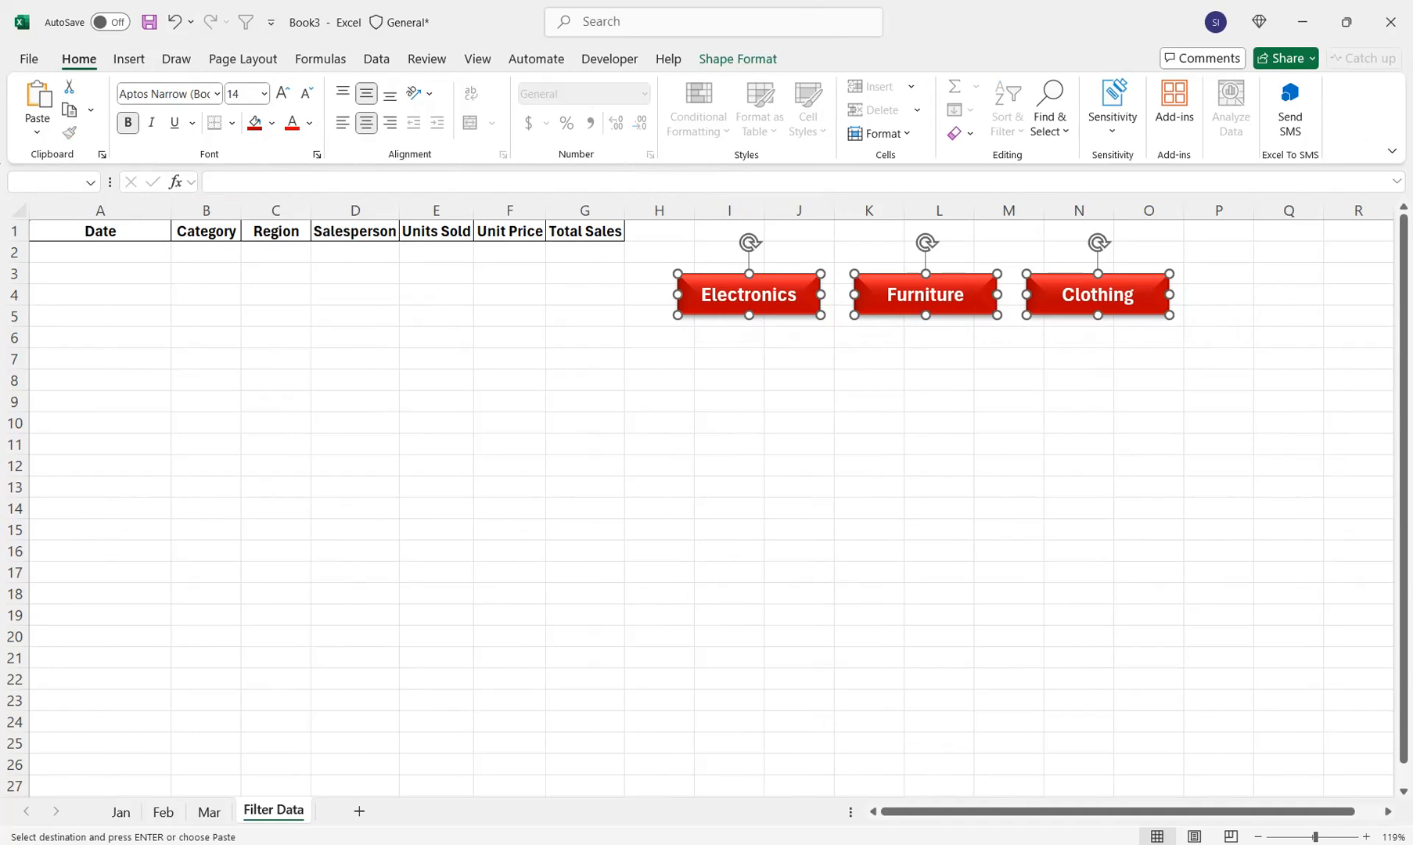
left_click_drag(171, 210, 164, 210)
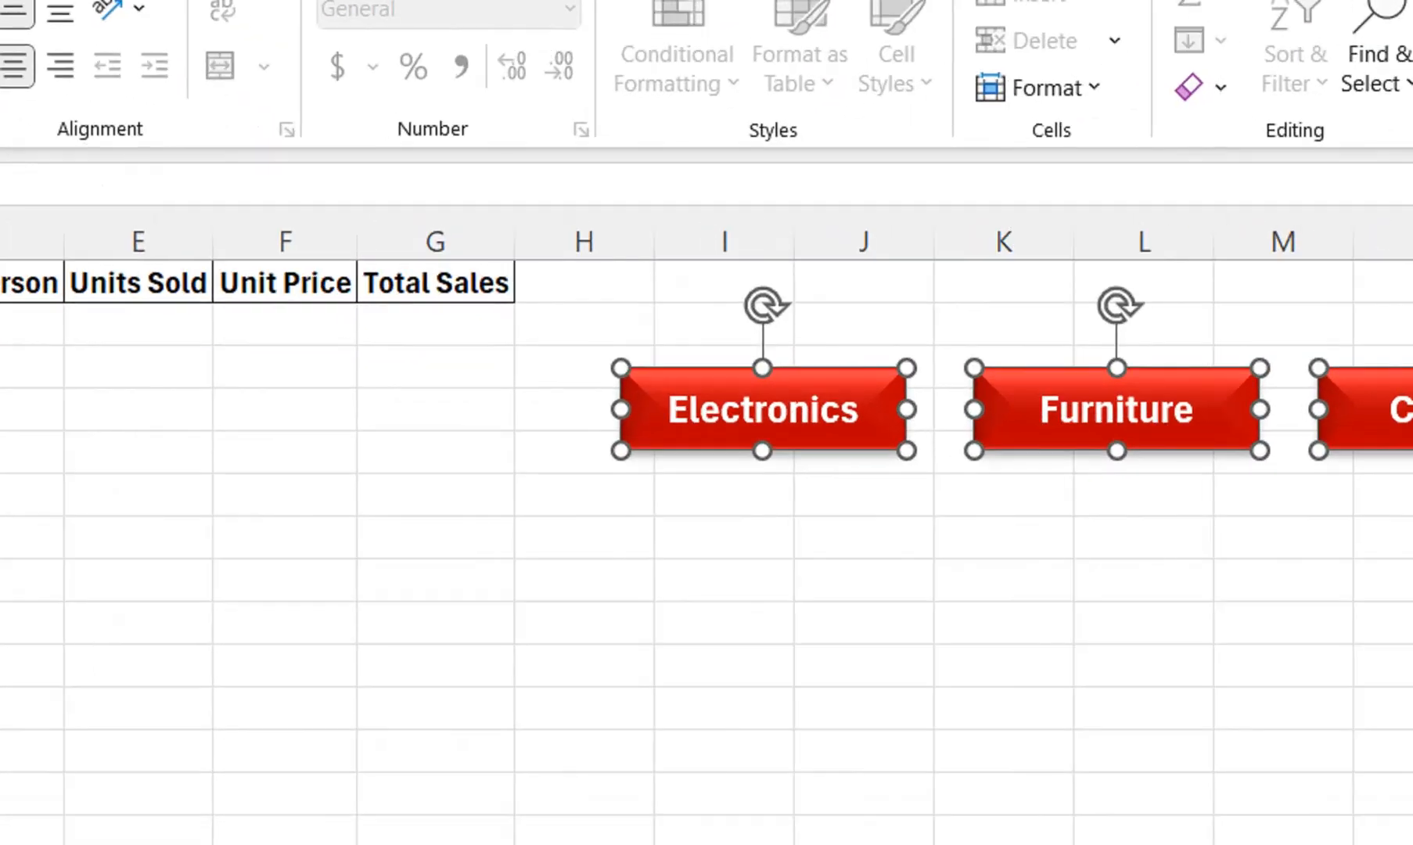
- Check the shape names of the three buttons and rename the Electronics button's shape as Electronics
left_click(720, 413)
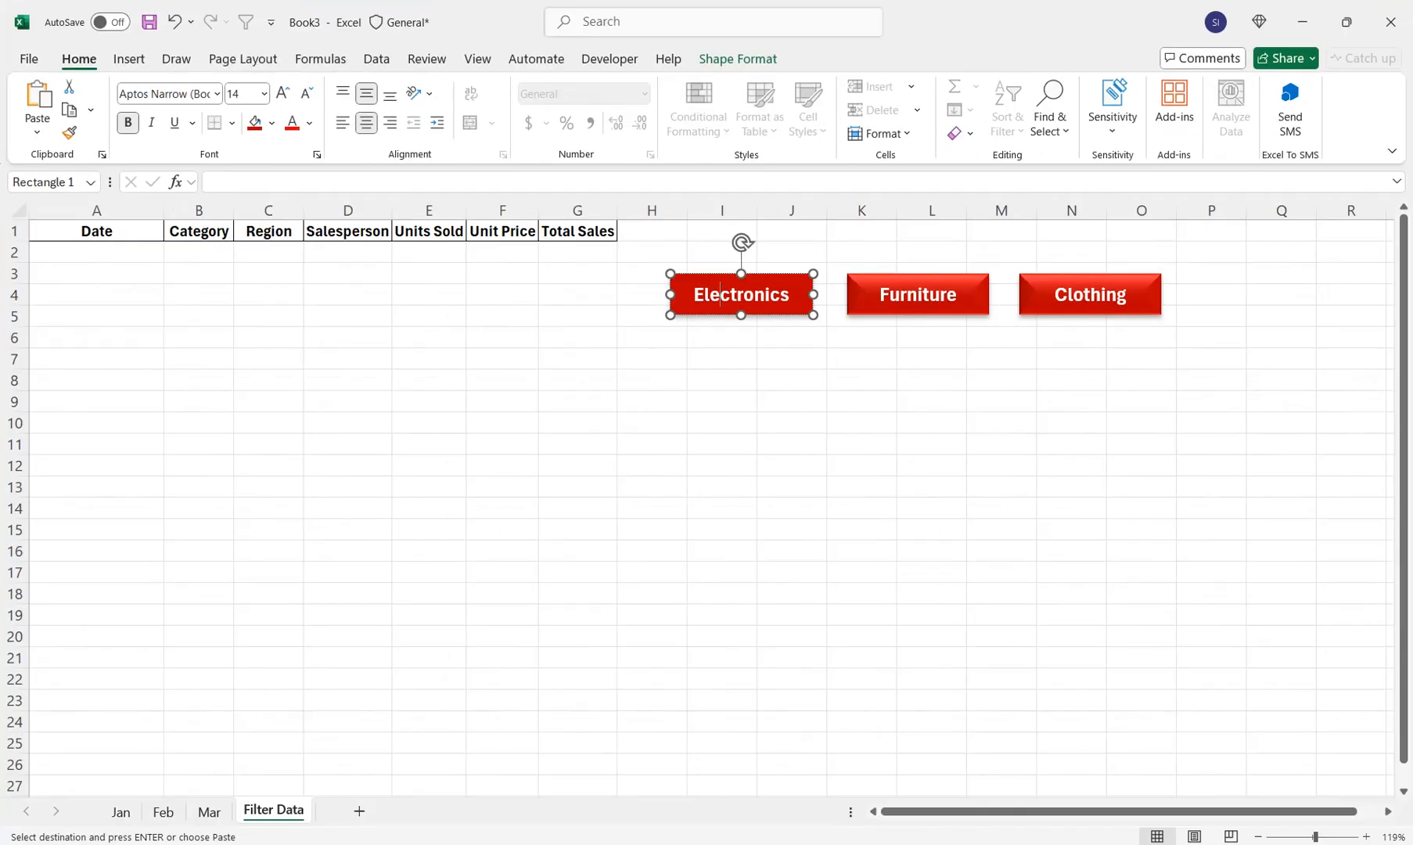
left_click(917, 296)
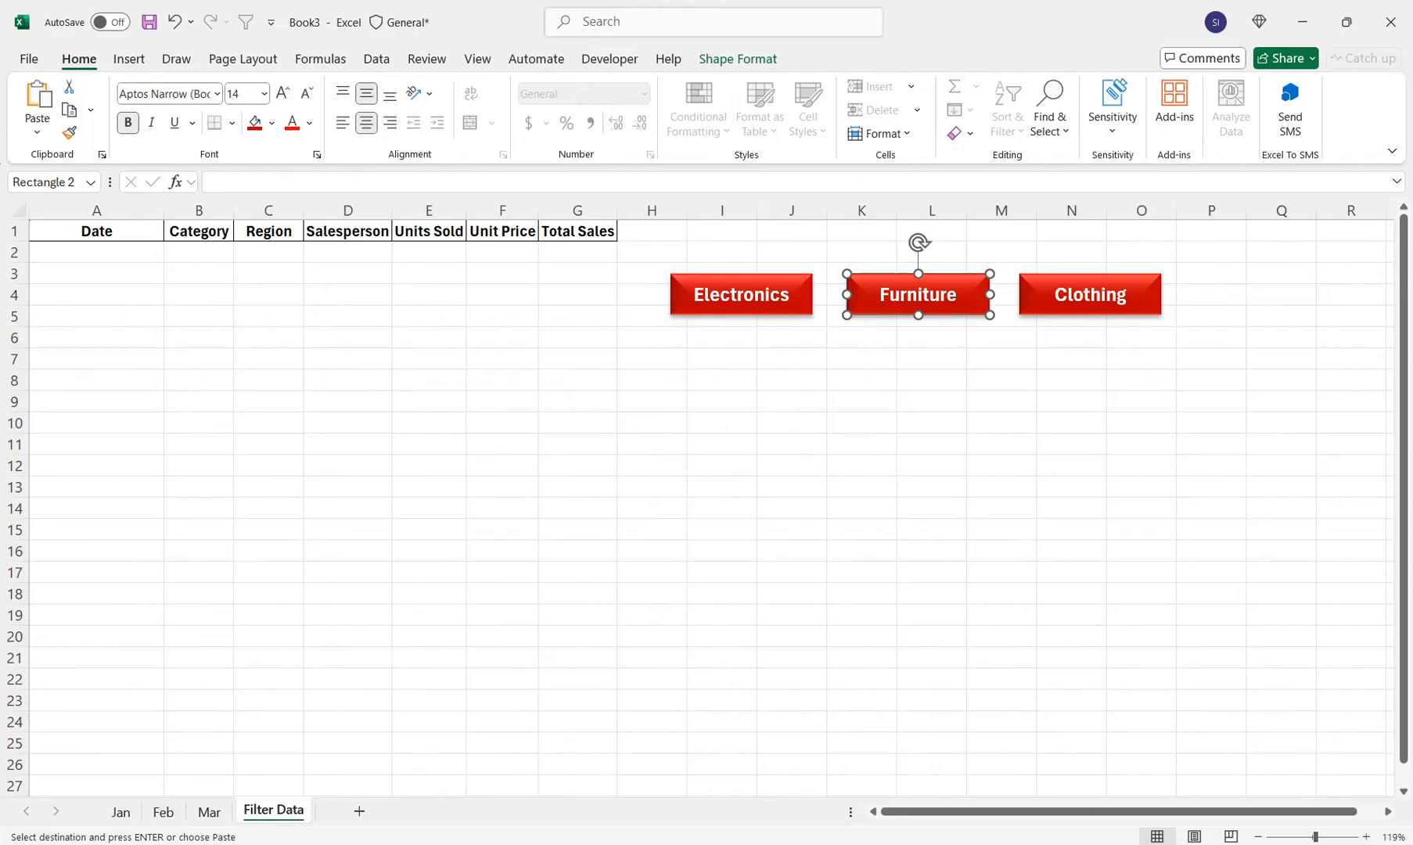
left_click(1246, 337)
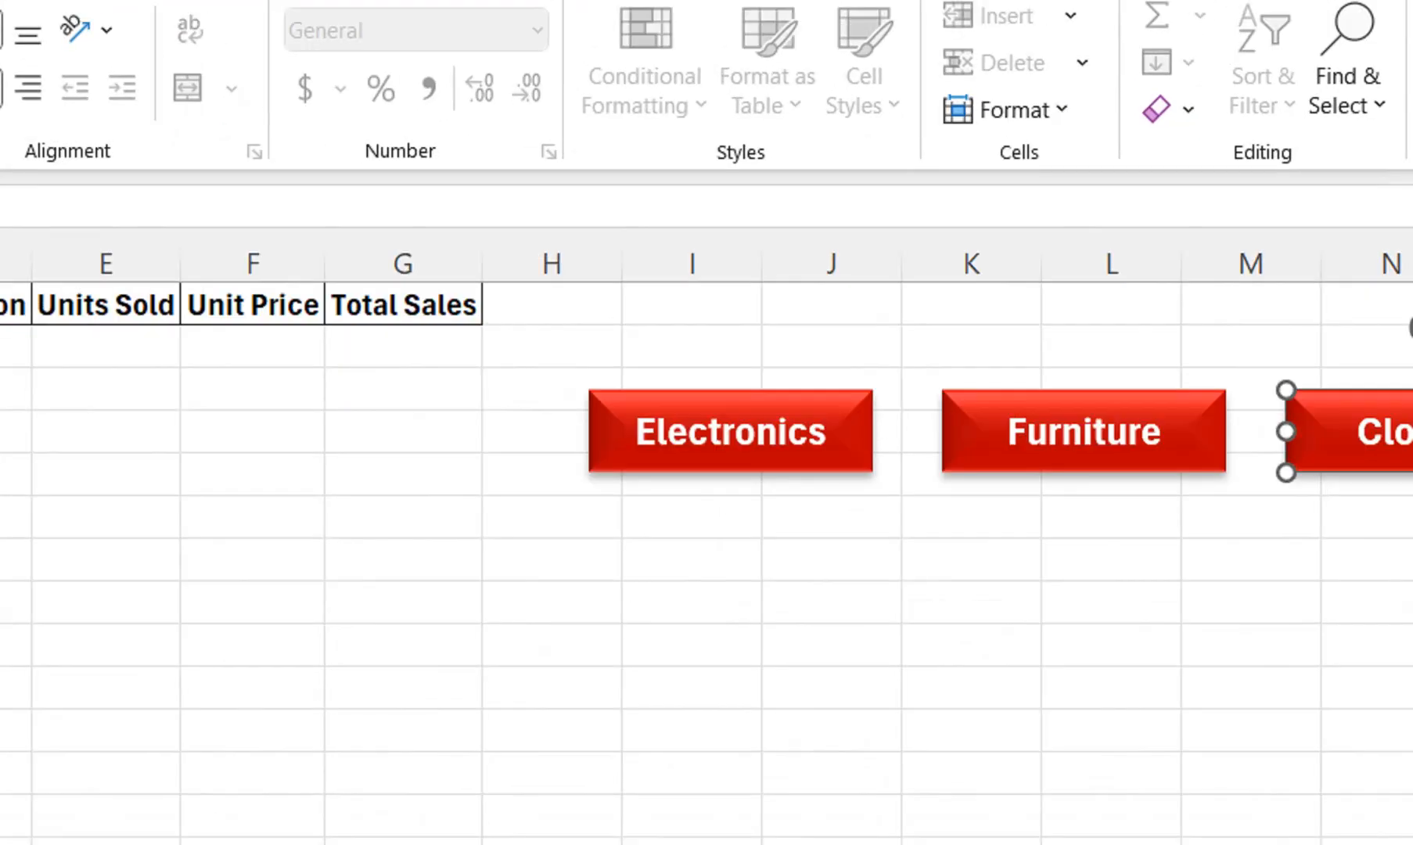
left_click(688, 431)
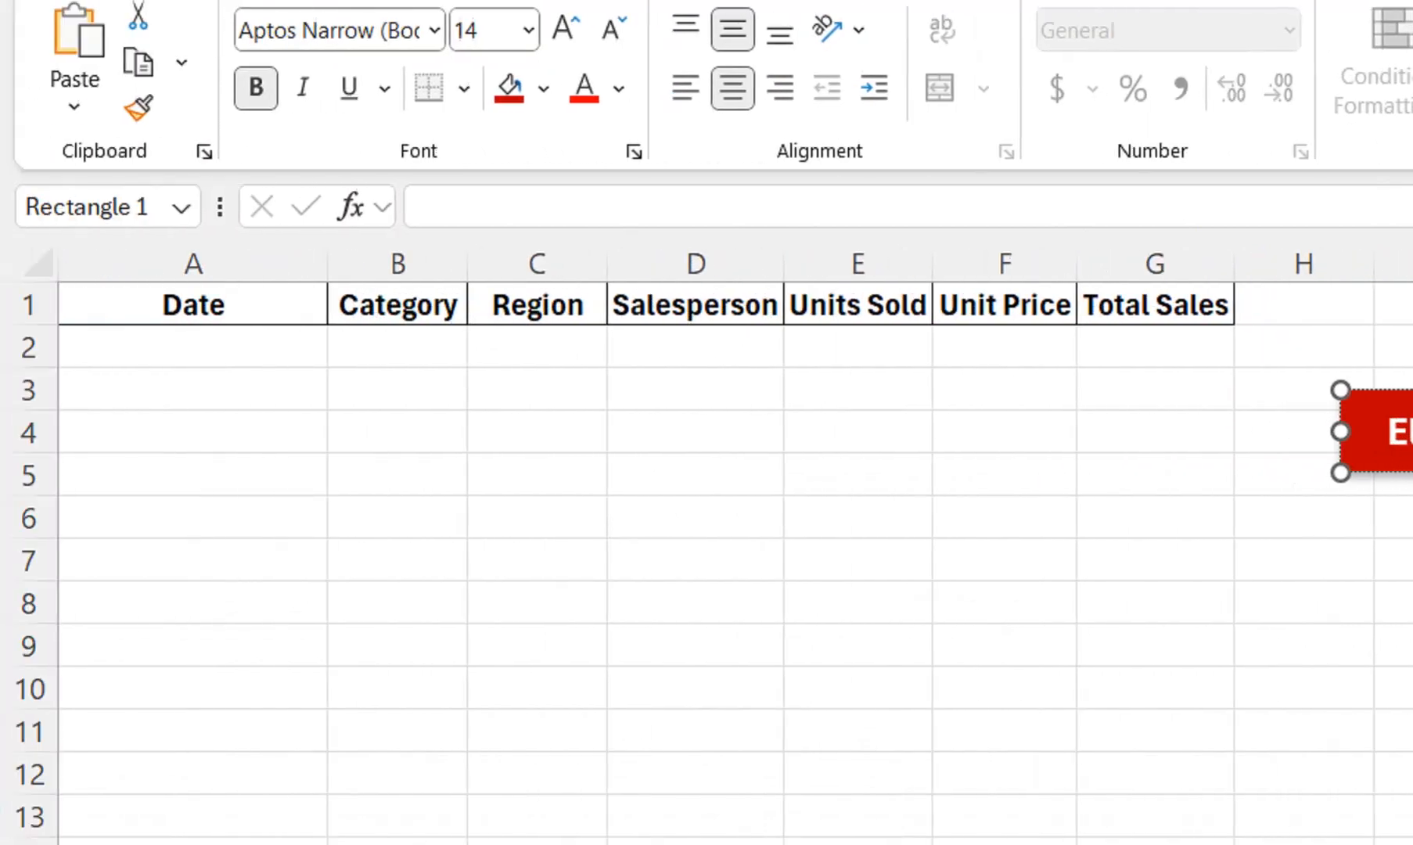
left_click(94, 208)
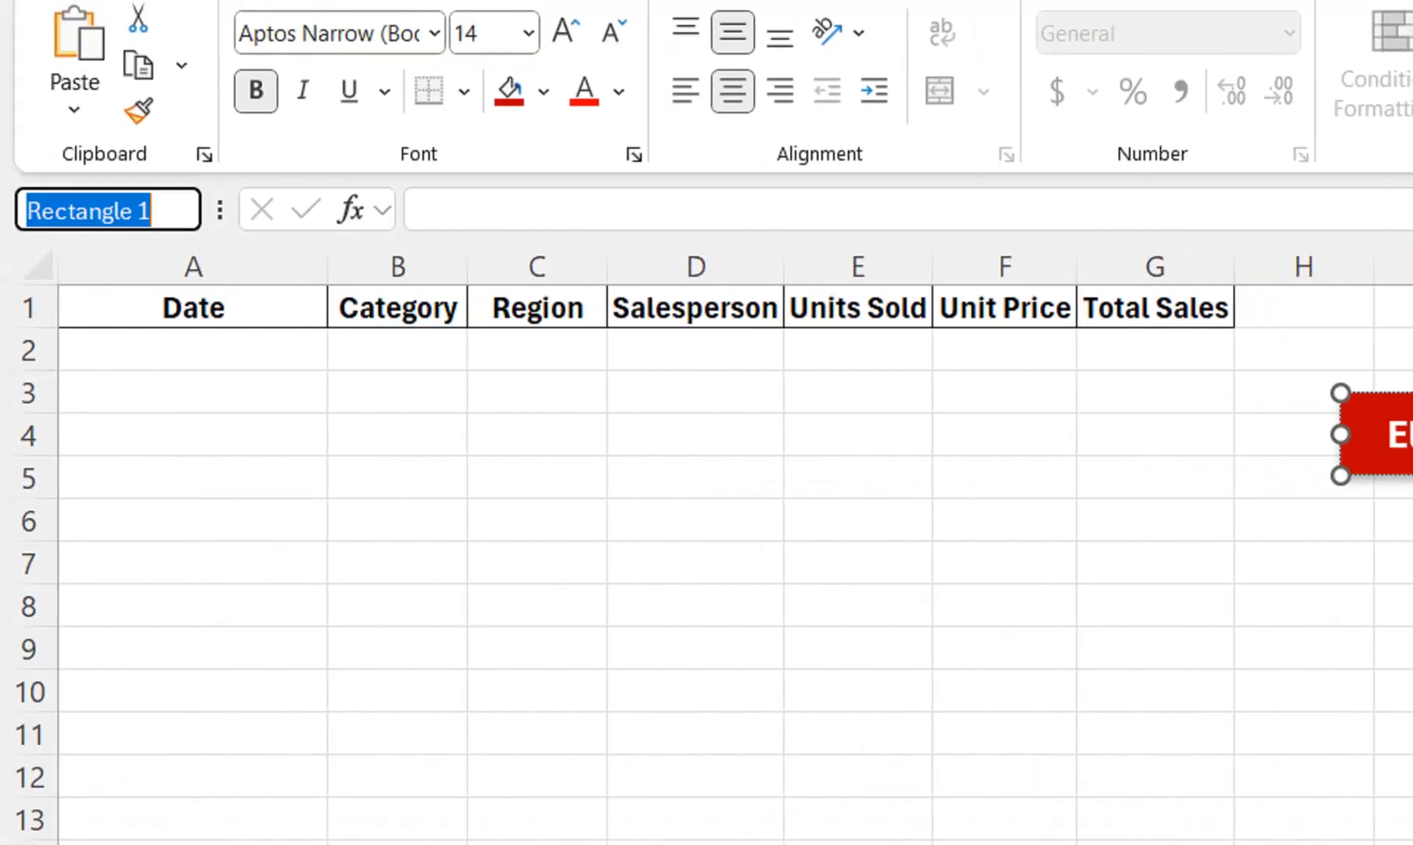
type("Electr")
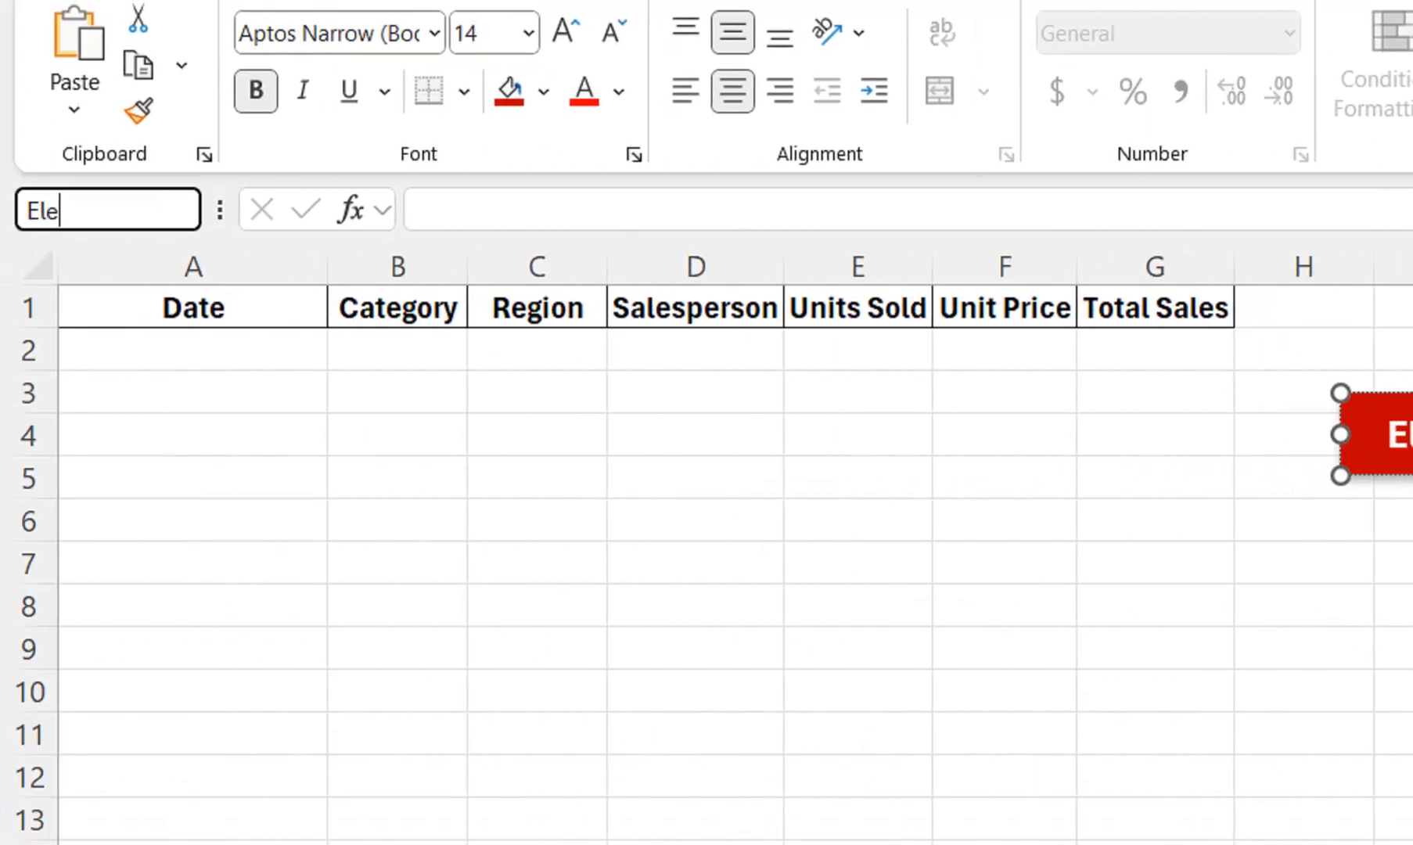
type("onics")
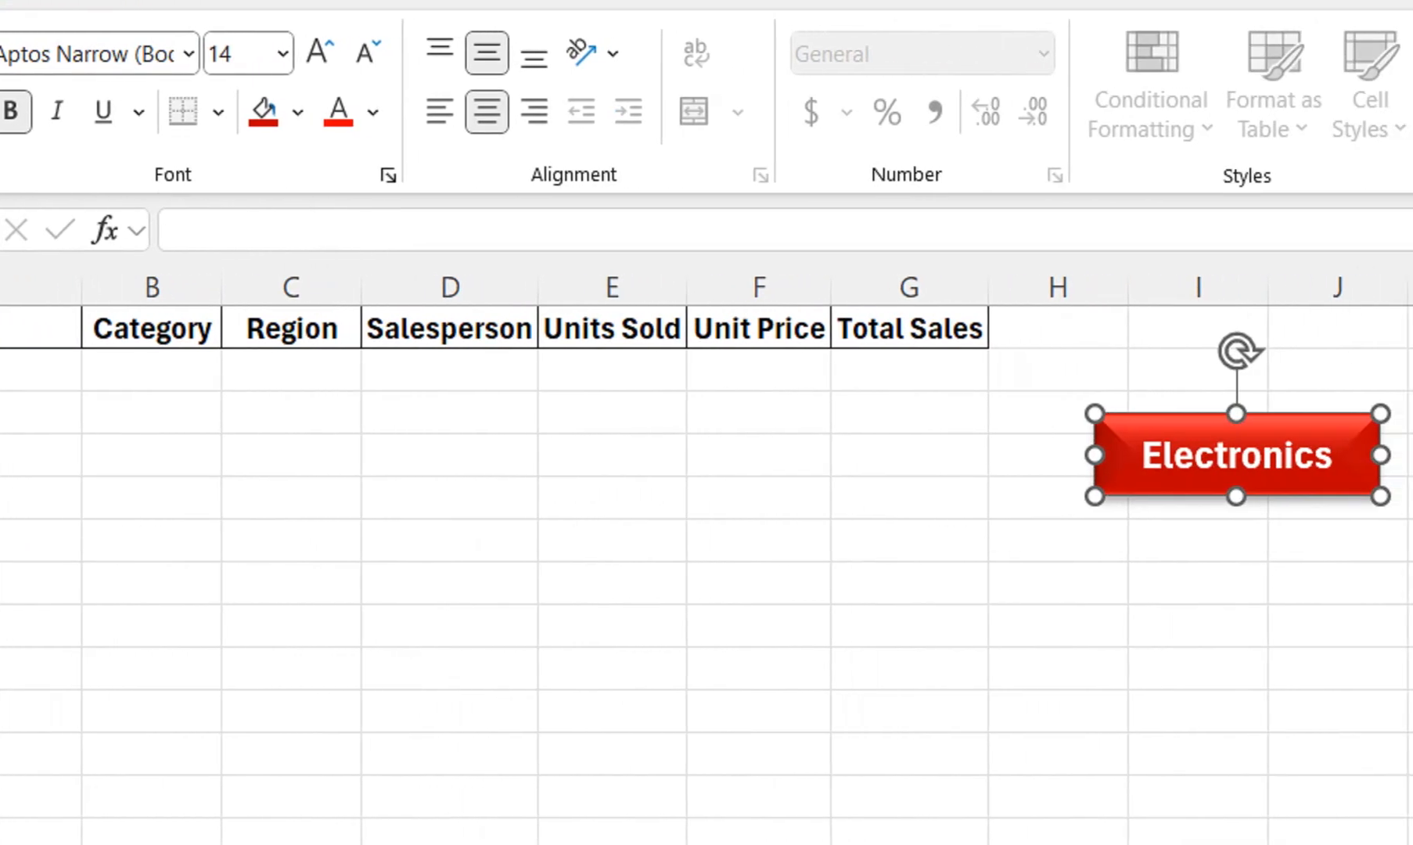
left_click(1180, 455)
key("Escape")
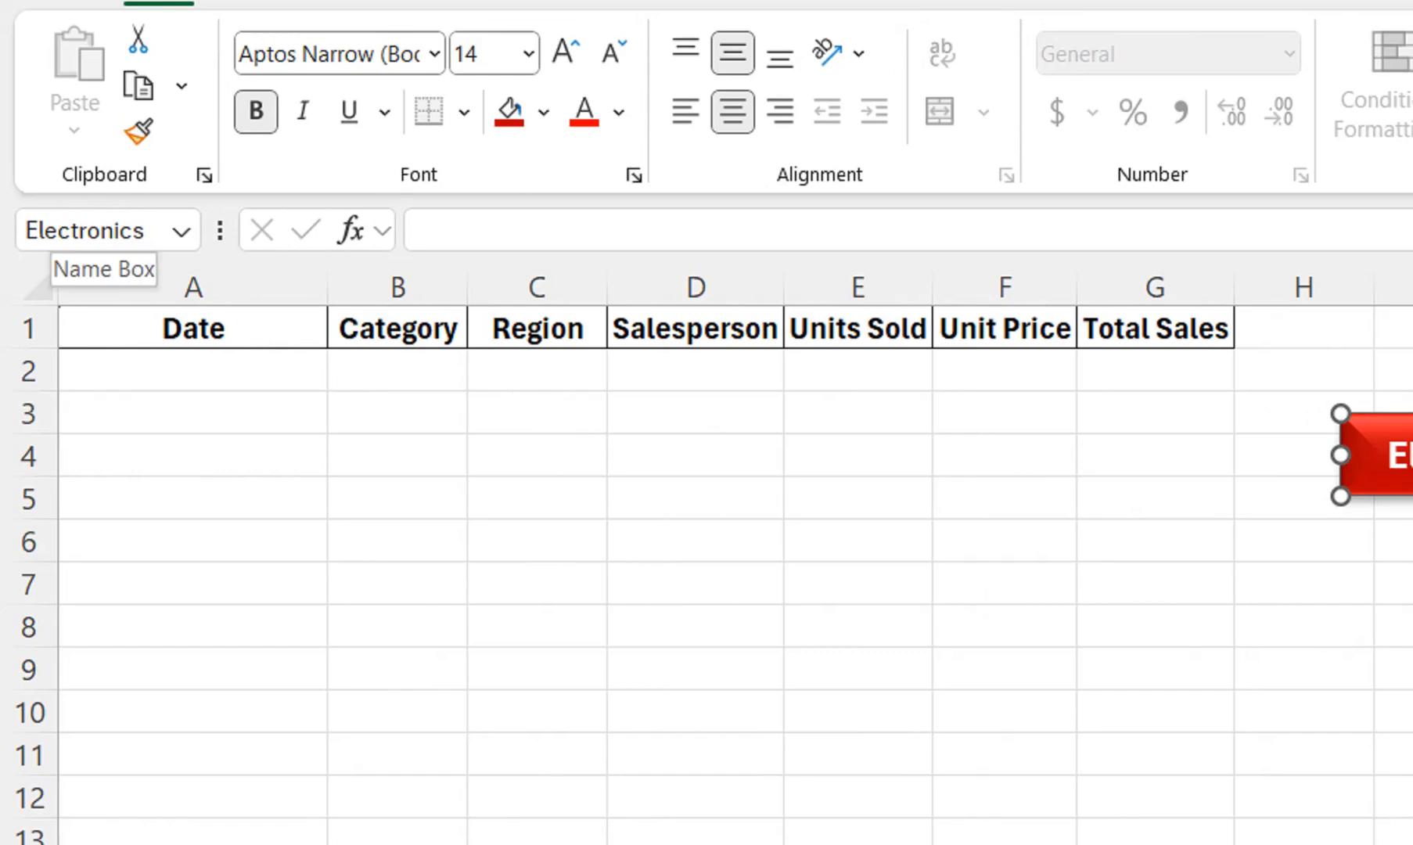
left_click(1304, 540)
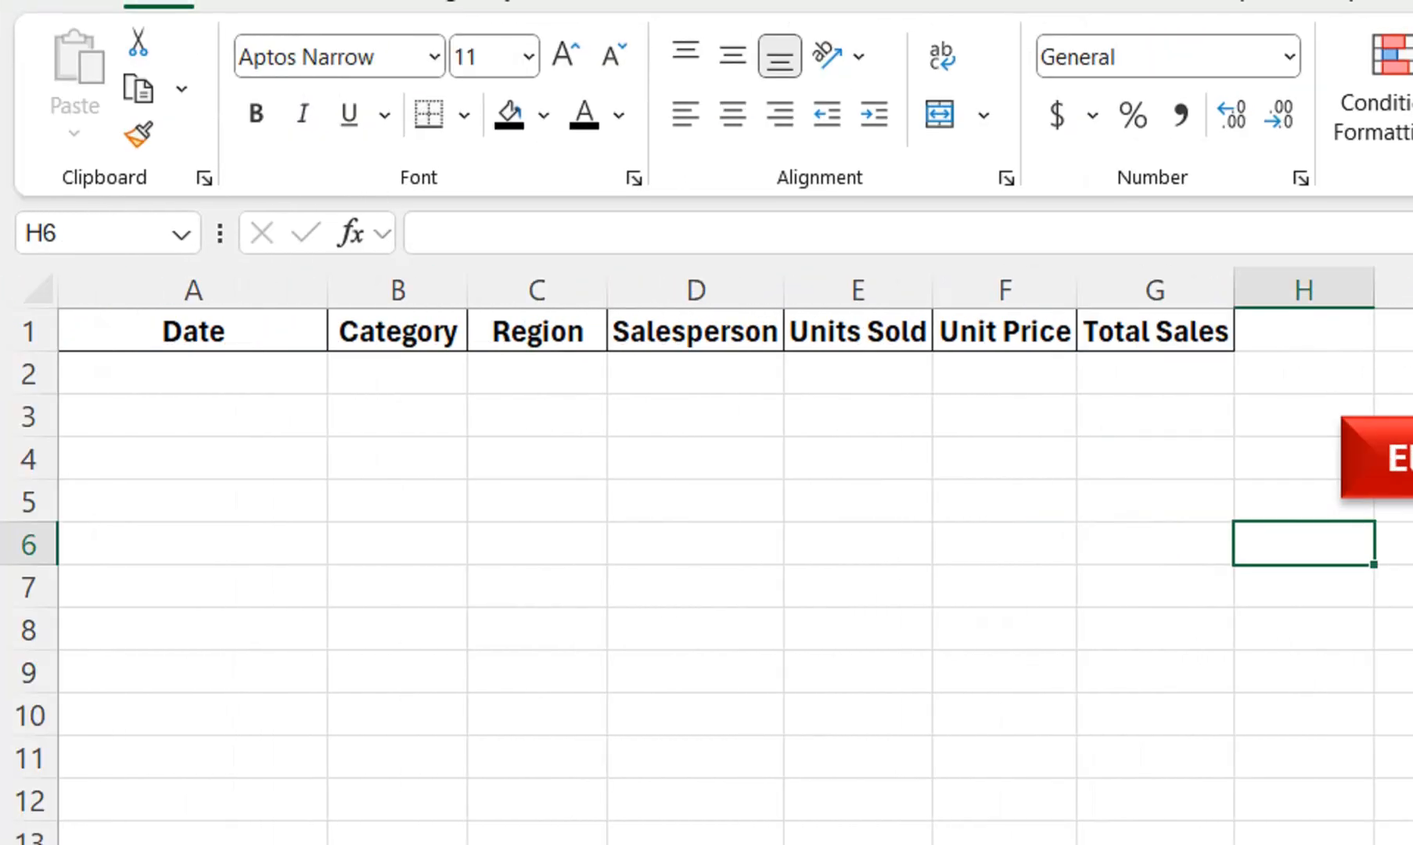
left_click(1382, 463)
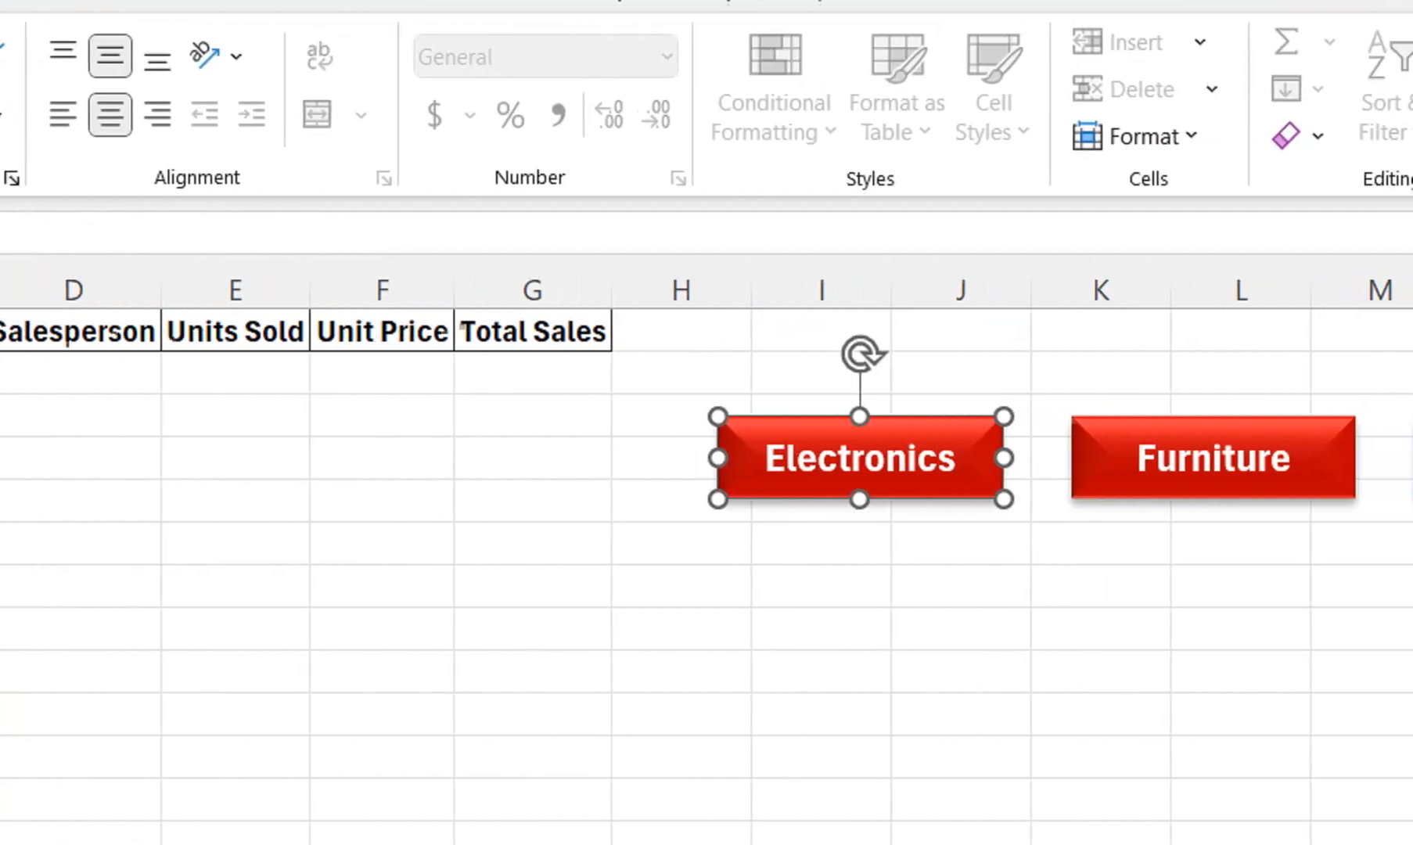
- Rename the Furniture button's shape as Furniture
left_click(1156, 458)
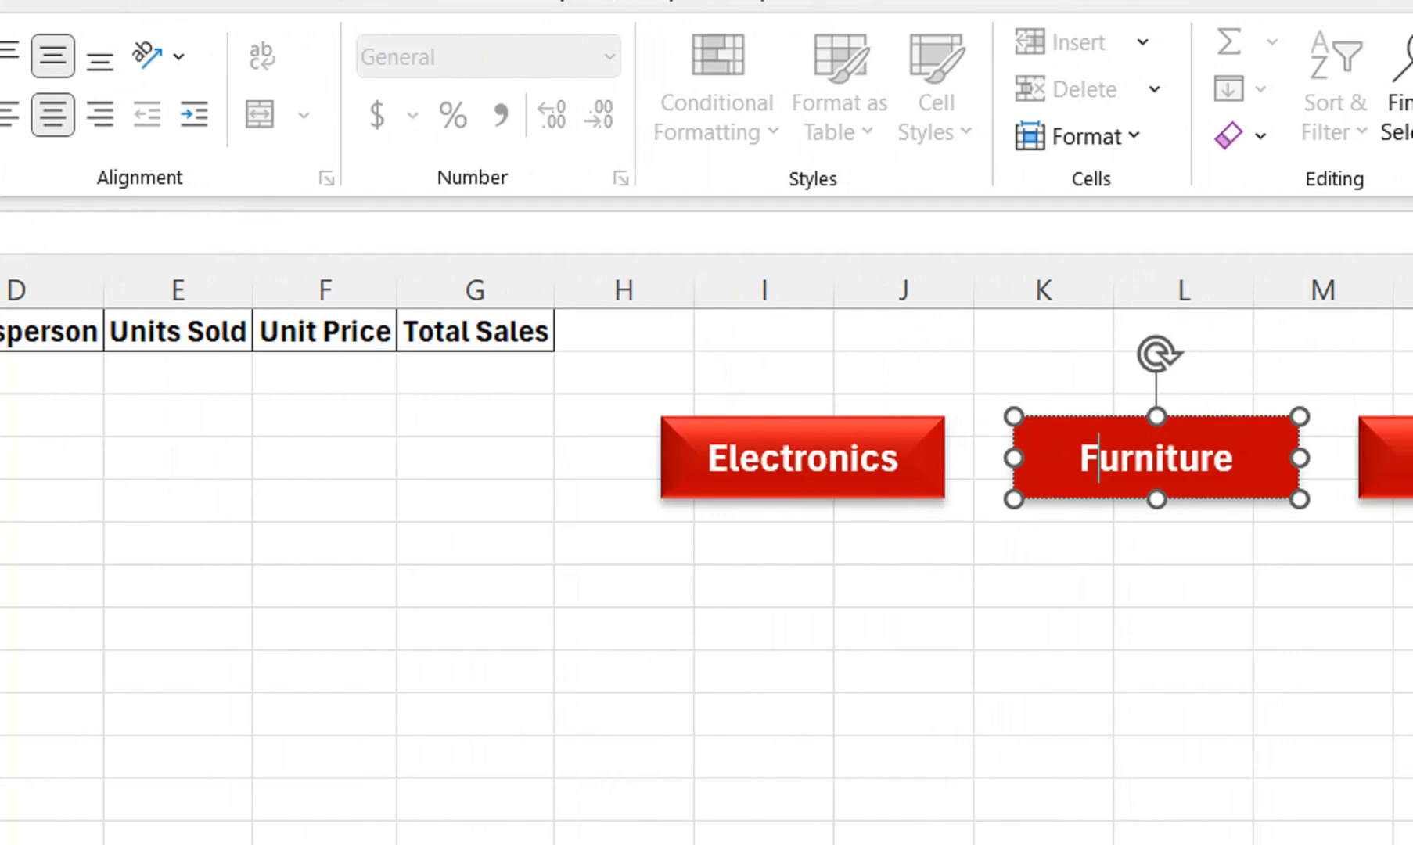
left_click(94, 234)
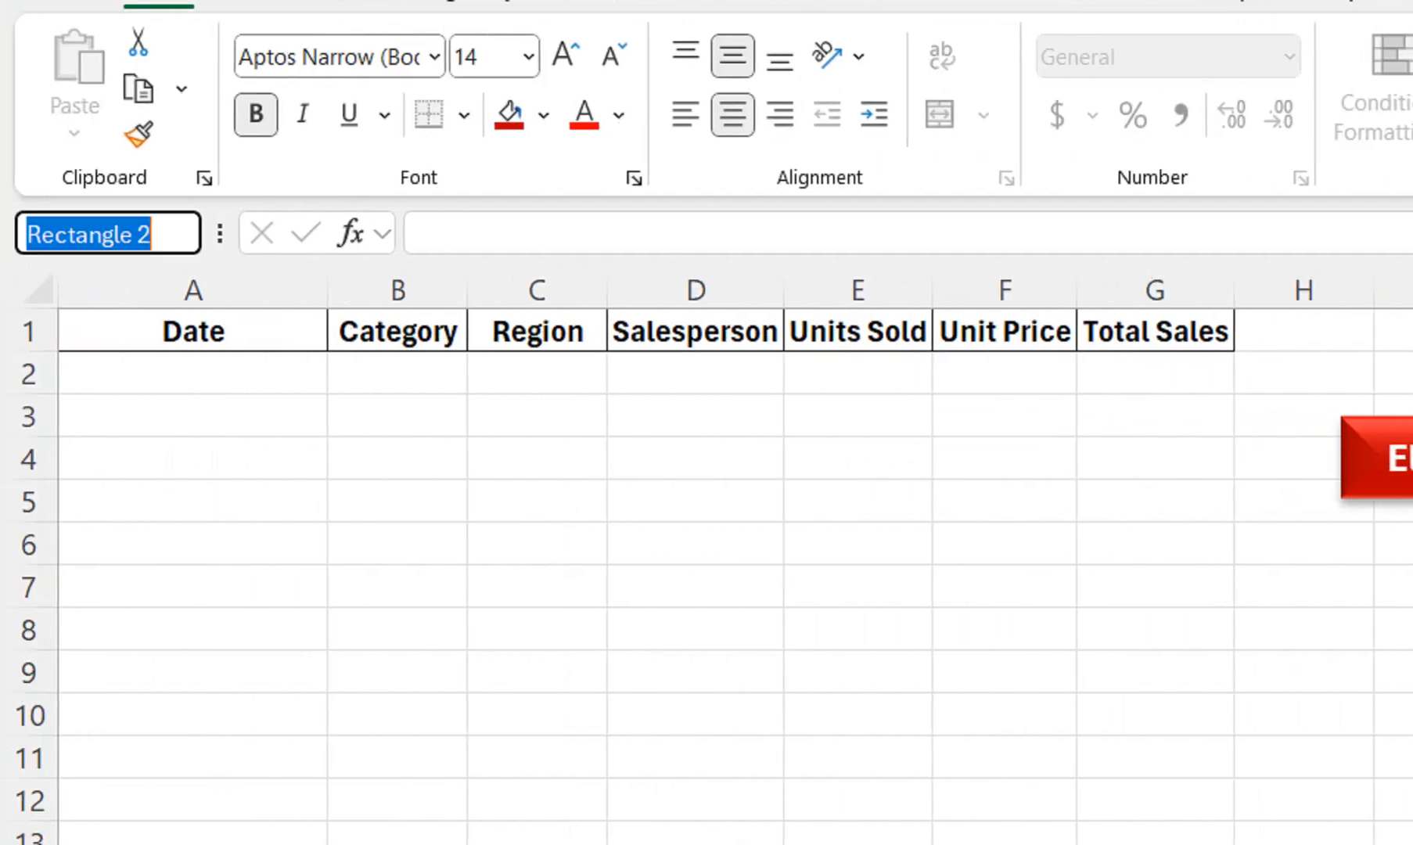
type("Fun")
key("BackSpace")
type("rn")
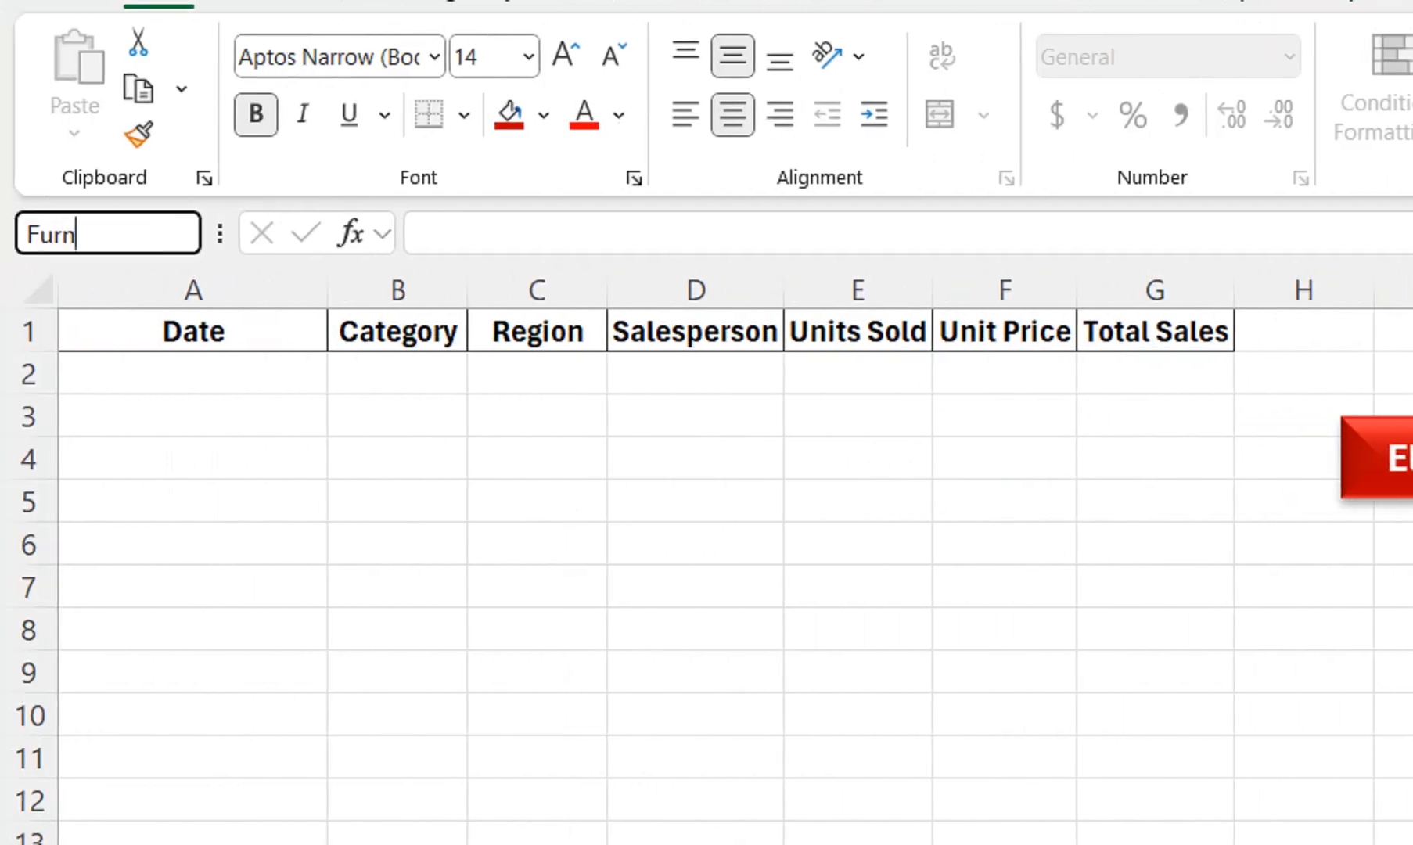
type("iture")
key("Return")
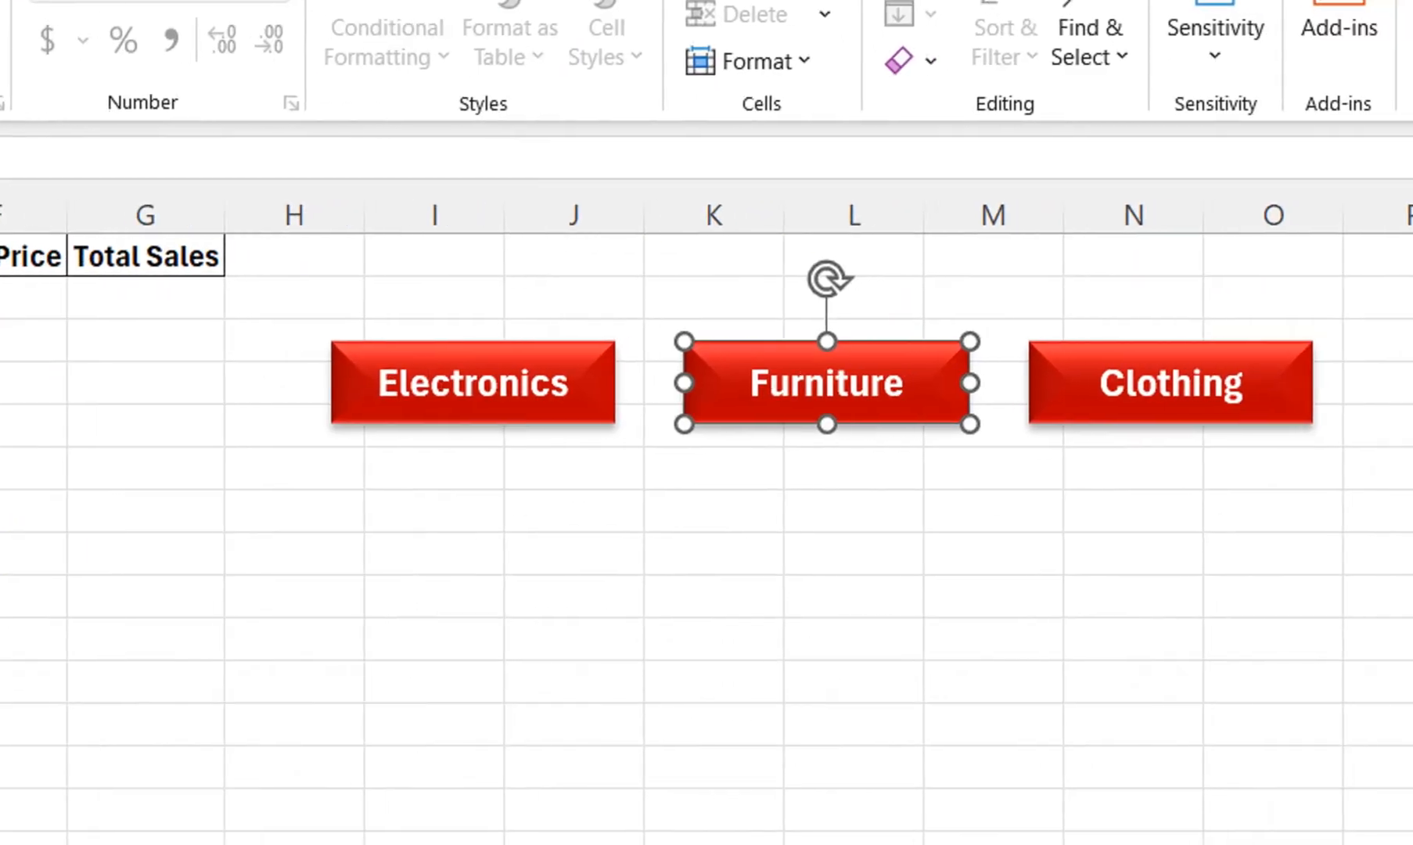
- Rename the Clothing button's shape as Clothing and deselect it
left_click(1117, 383)
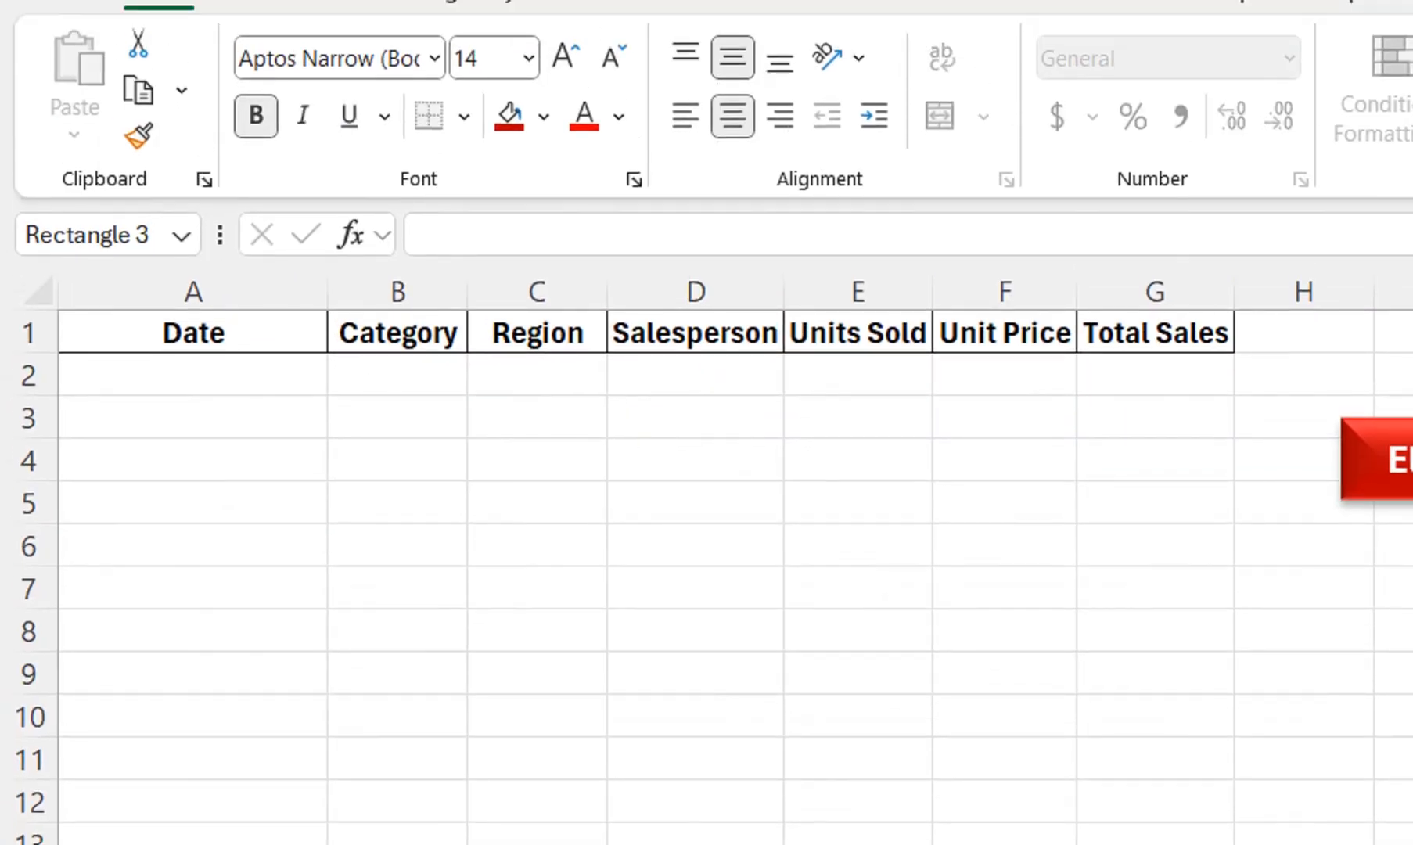
left_click(94, 235)
type("Clo")
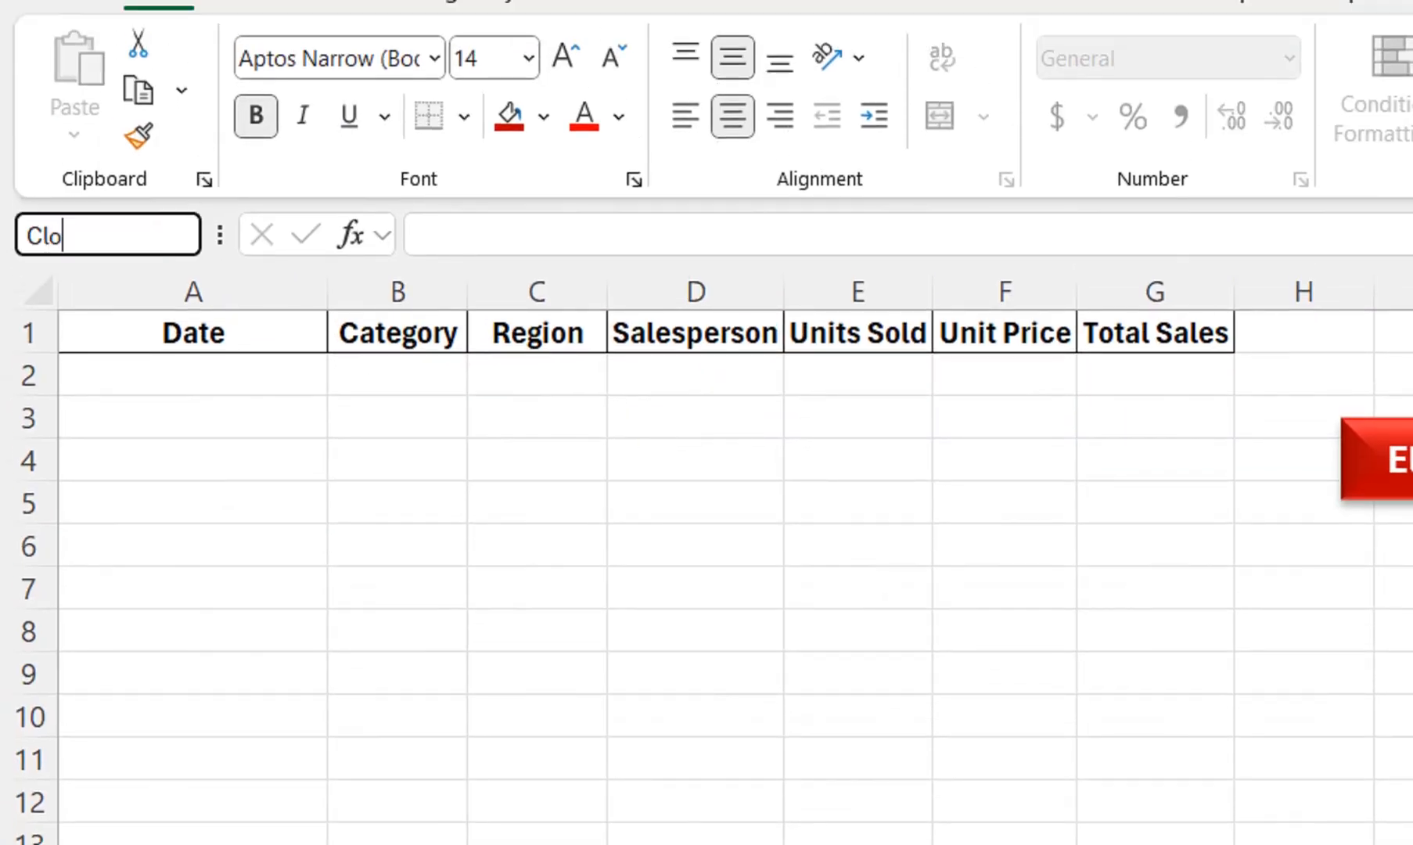
type("thing")
key("Return")
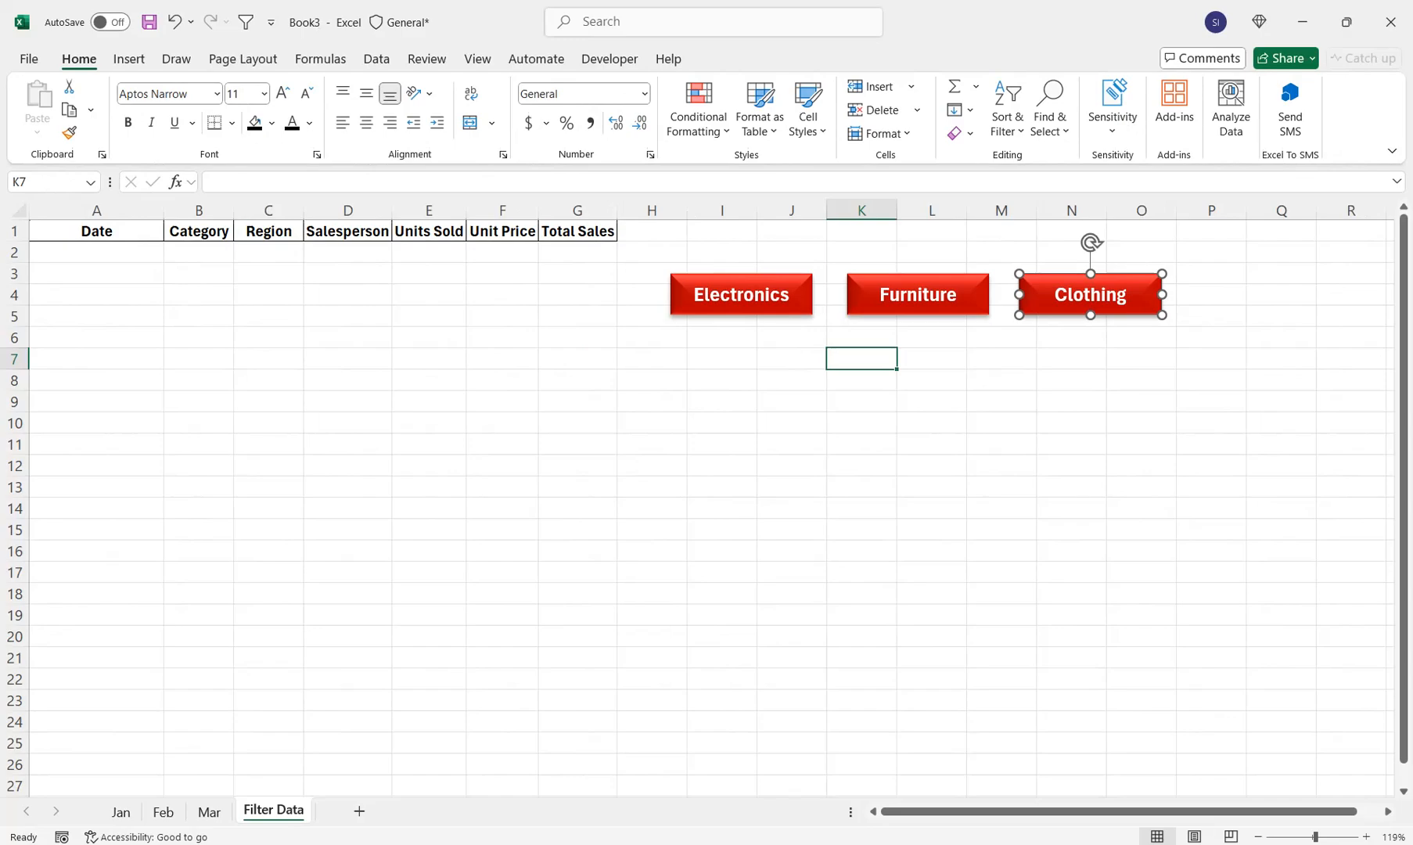
key("Escape")
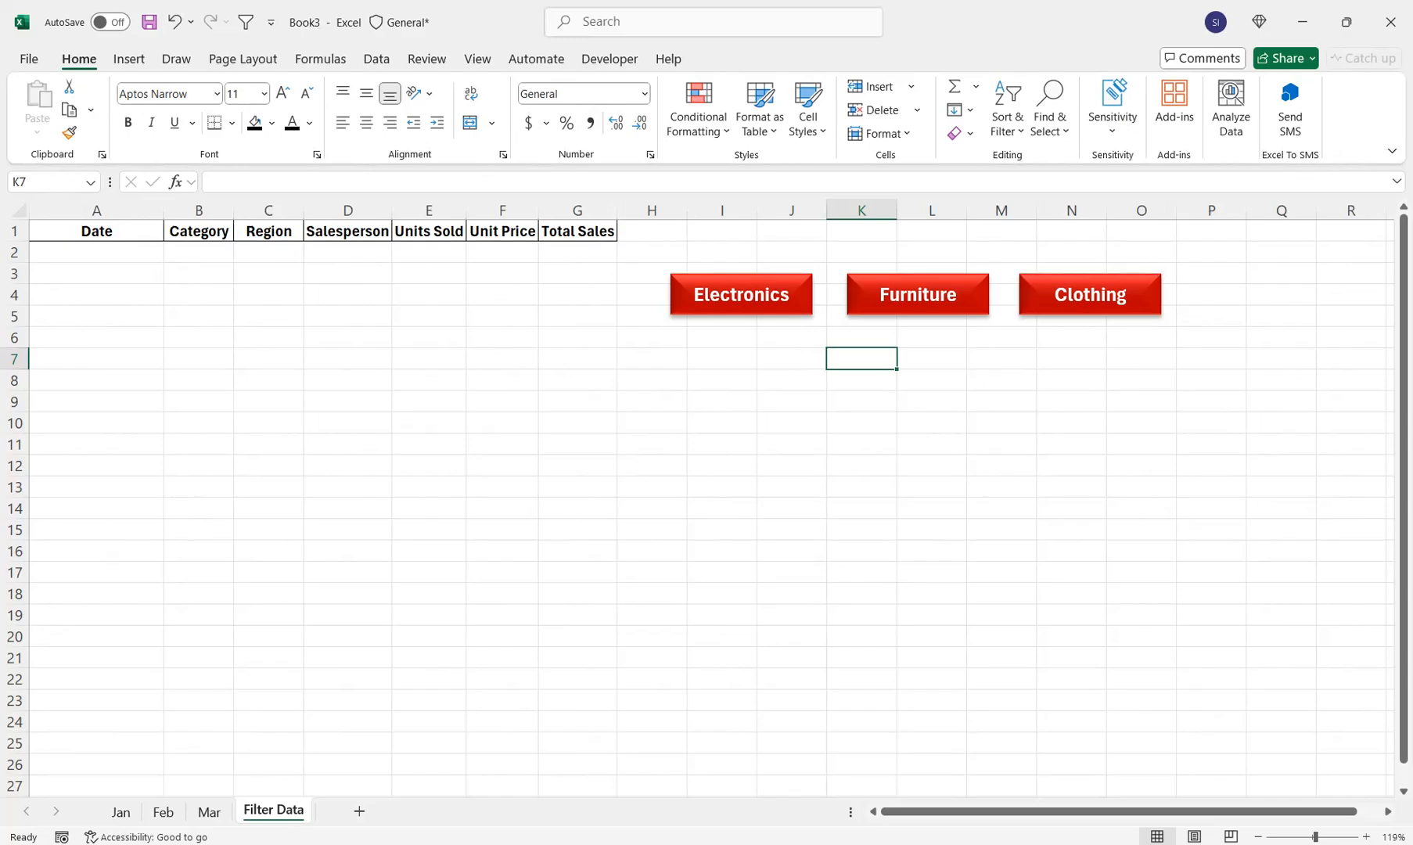
- Open the VBA code of the Filter Data sheet and add a new module to the workbook
left_click(163, 811)
left_click(121, 812)
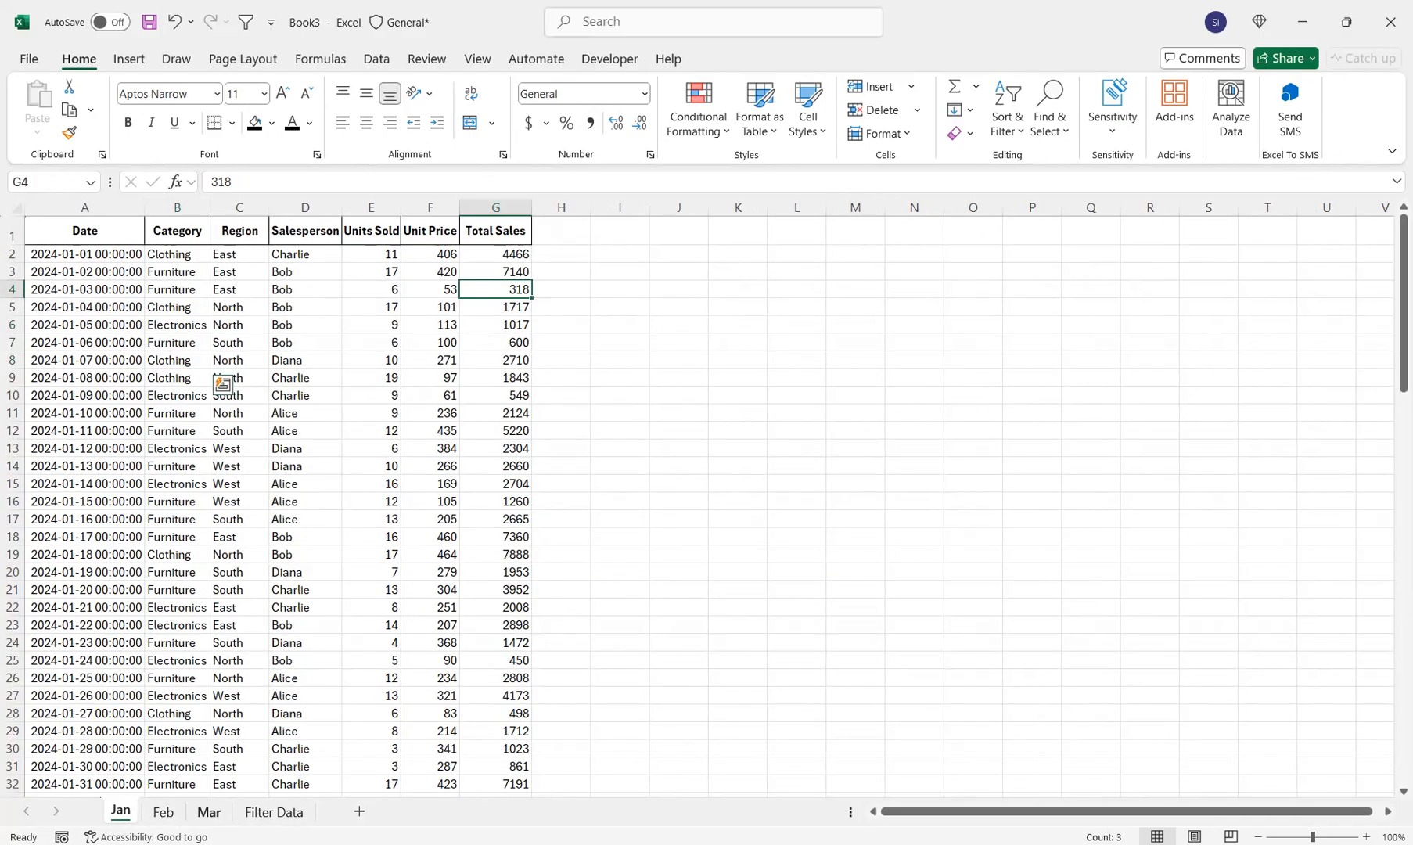
left_click(209, 811)
left_click(273, 812)
right_click(275, 809)
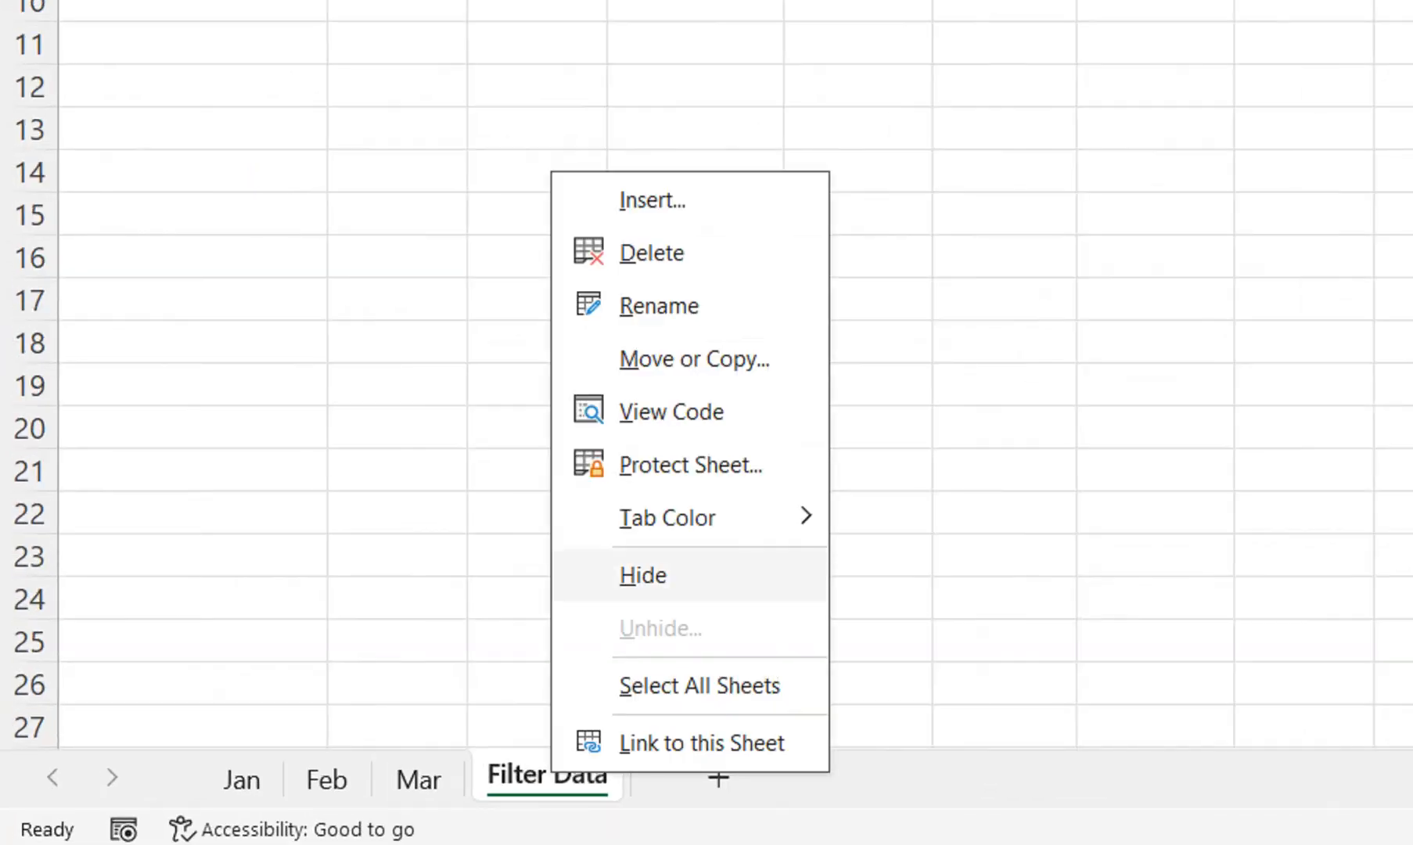
left_click(671, 411)
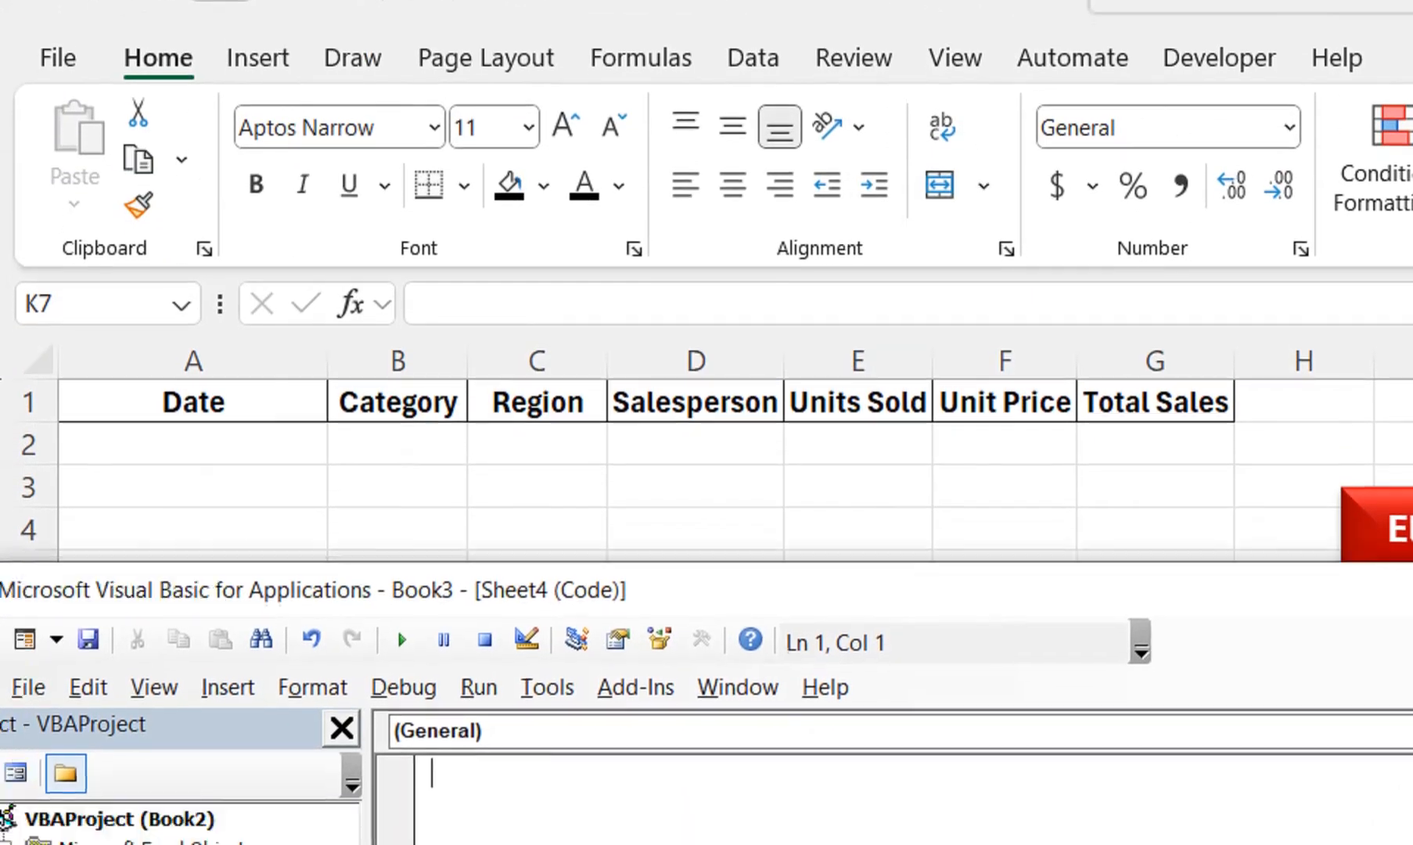
left_click_drag(665, 590, 872, 201)
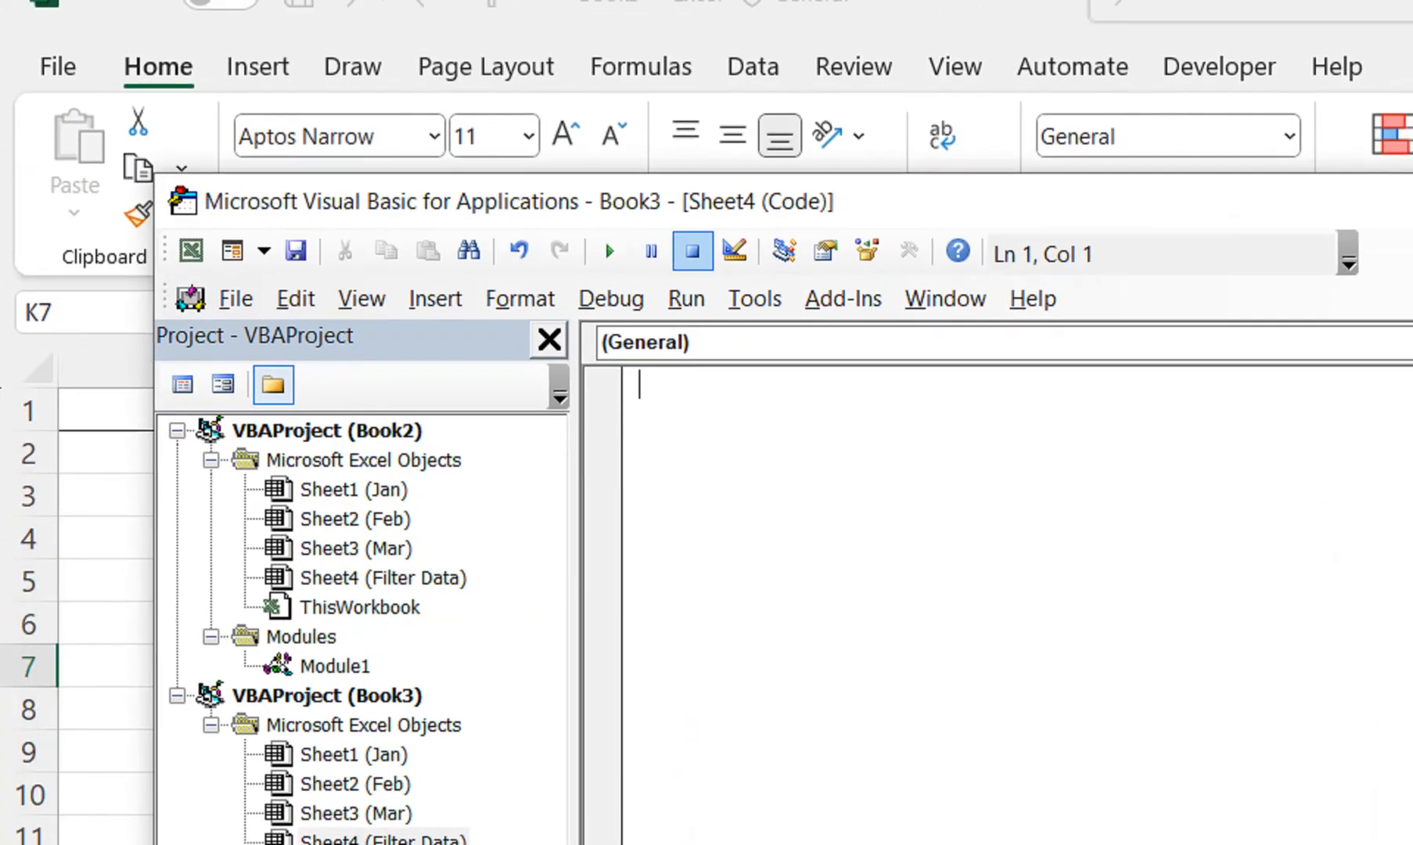
left_click(435, 298)
left_click(485, 413)
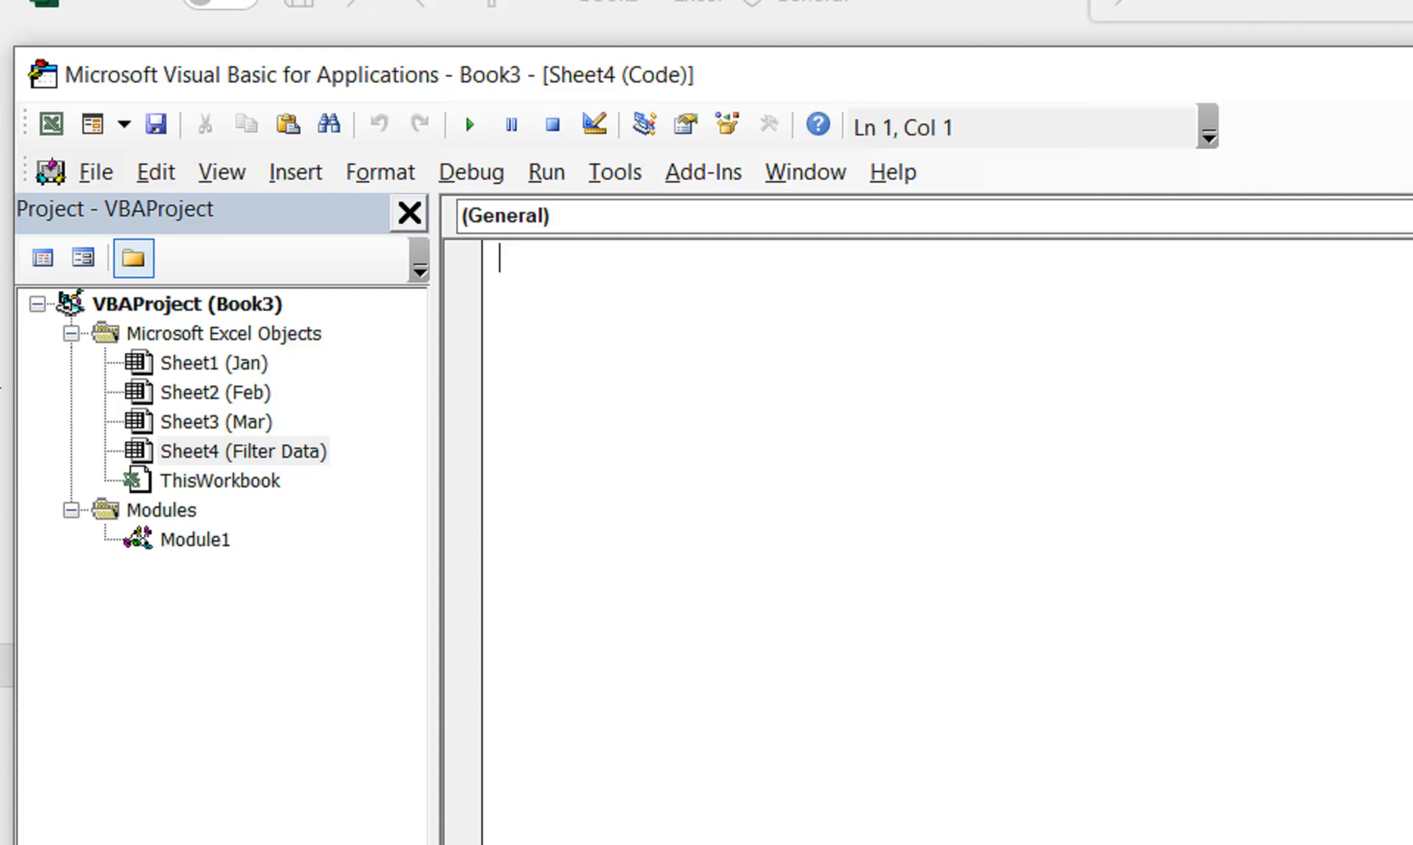
- Try out the Button_Click macro in the Filter Data sheet's own code window and clear that code again
type("Sub Button_Click()     ' Get the name of the button (shape) that was clicked     Dim ButtonName As String     ButtonName = Application.Caller      ' Write the corresponding name to cell P1 based on the button name     If ButtonName = \"Electronics\" Then         Range(\"P1\").Value = \"Electronics\"     ElseIf ButtonName = \"Furniture\" Then         Range(\"P1\").Value = \"Furniture\"     ElseIf ButtonName = \"Clothing\" Then         Range(\"P1\").Value = \"Clothing\"     End If End Sub")
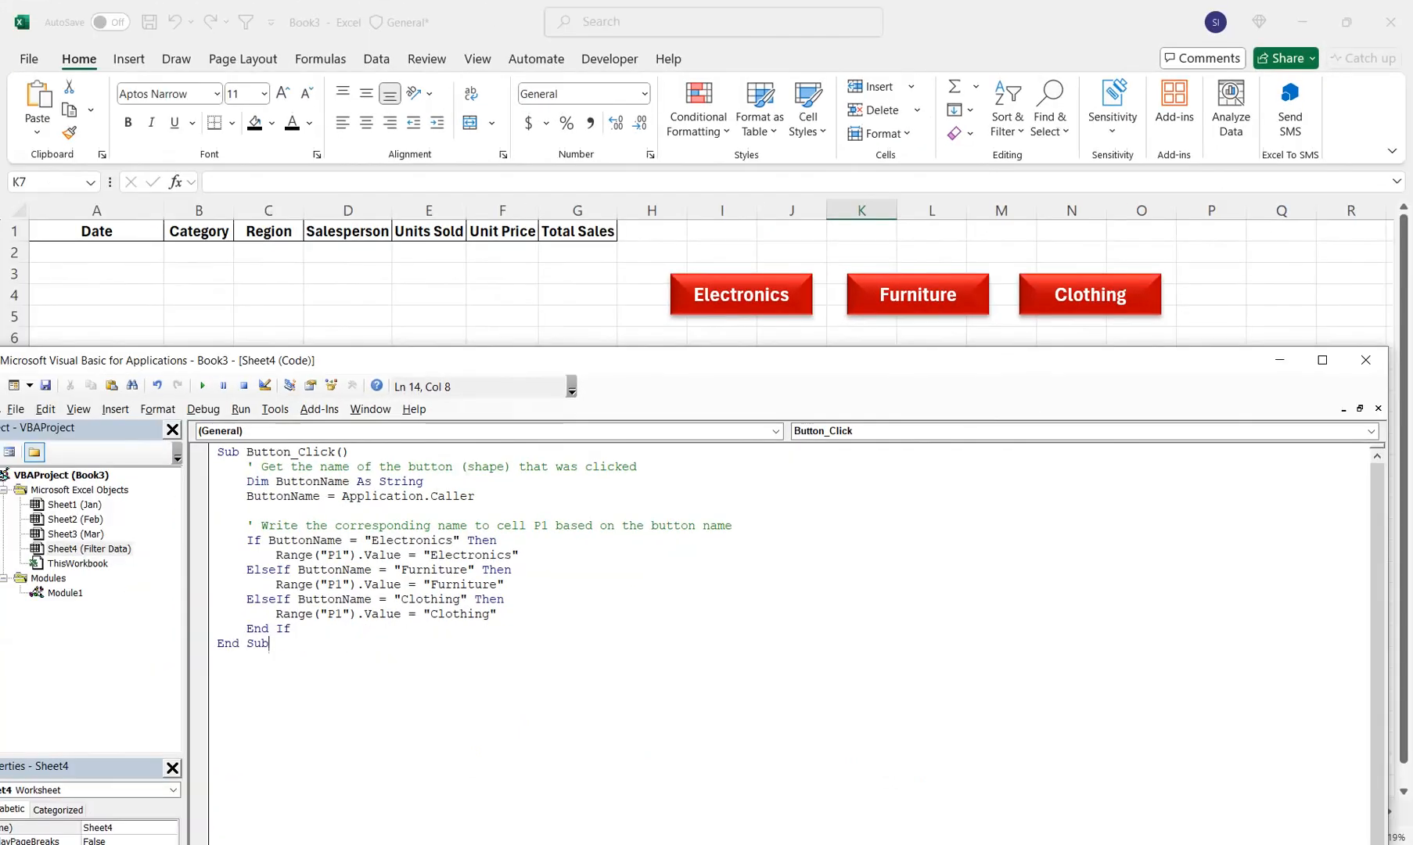
key("F5")
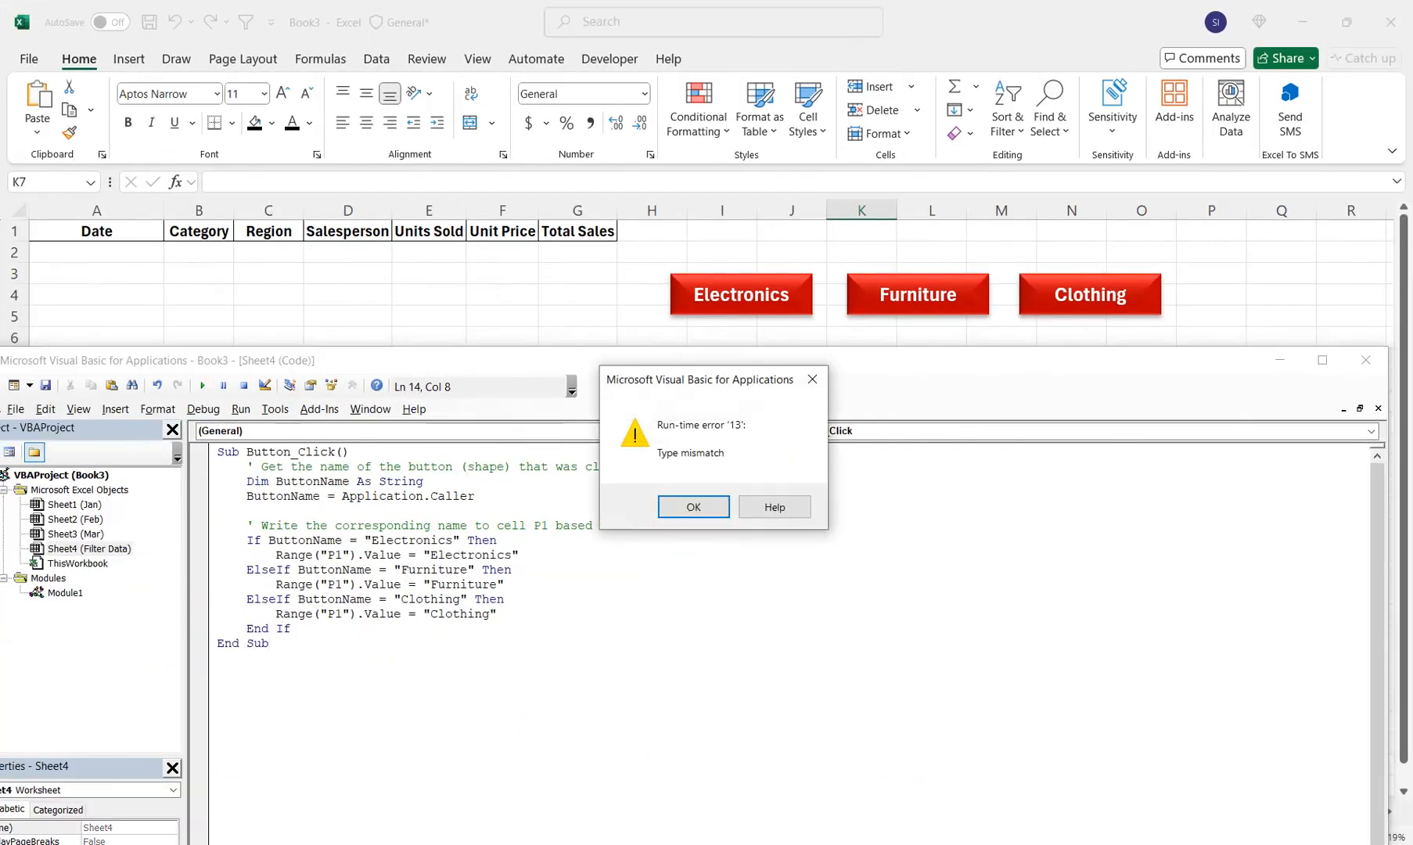
key("Return")
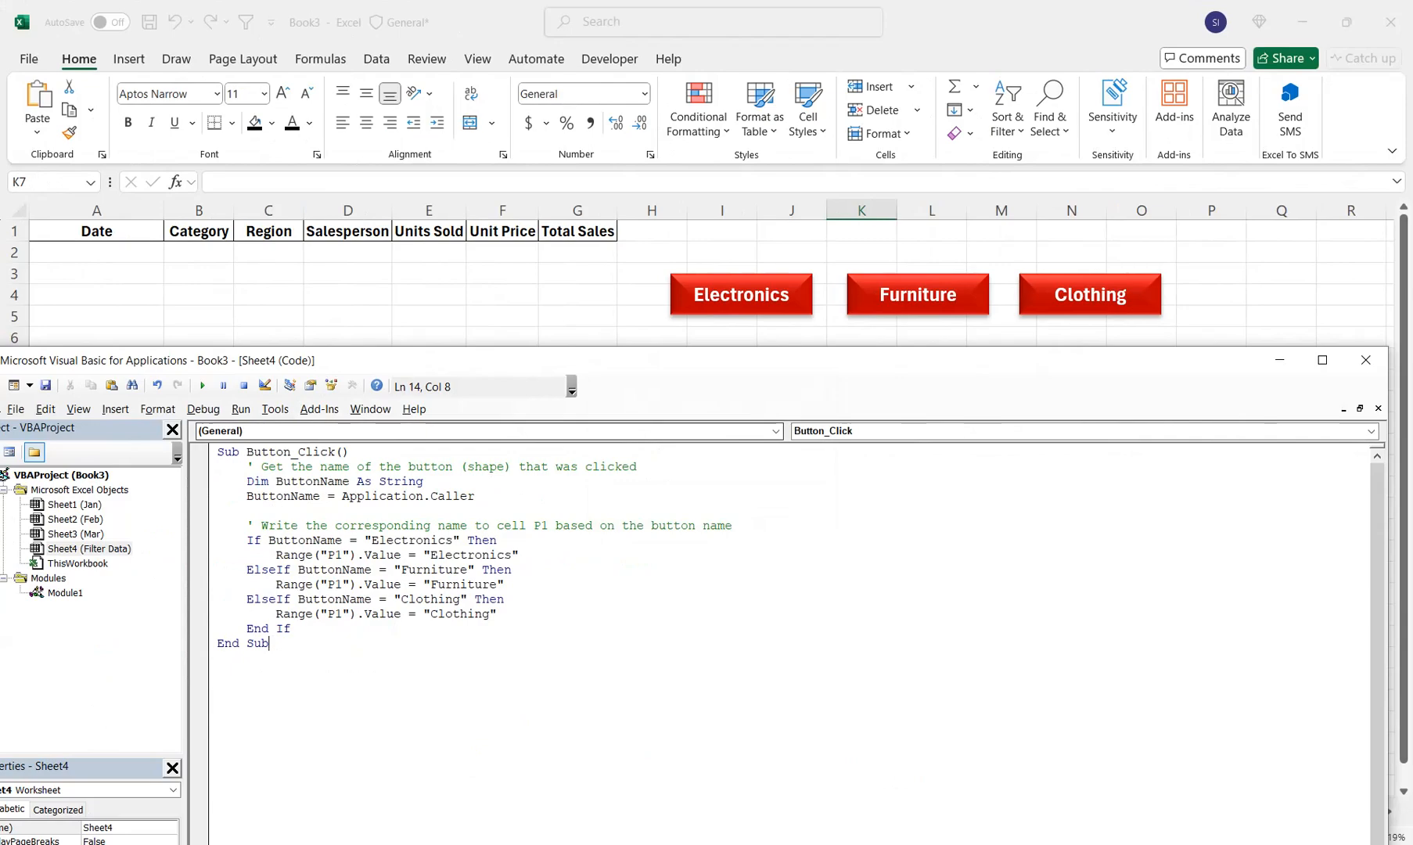
left_click(1212, 231)
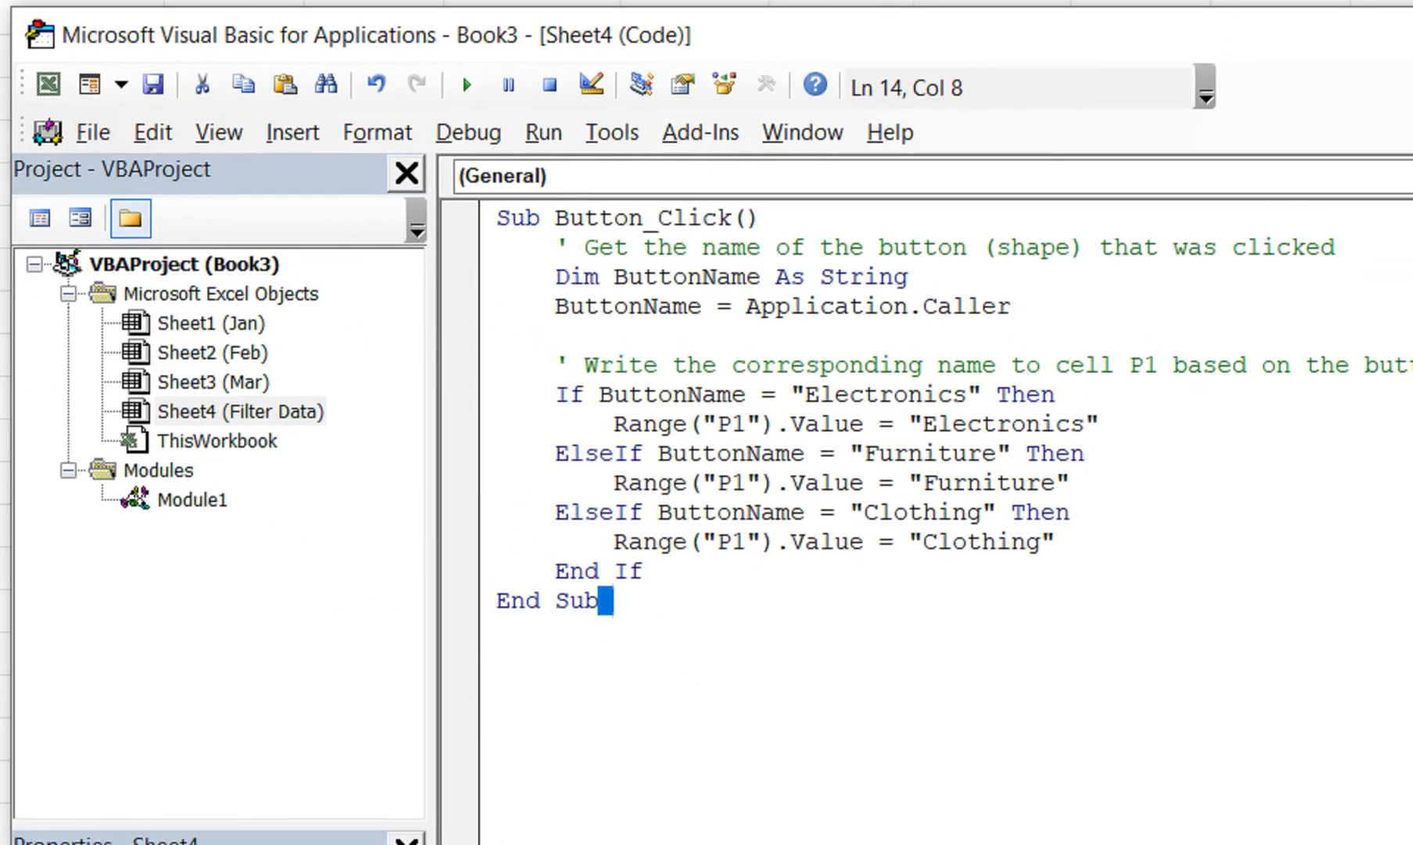
key("ctrl+a")
key("Delete")
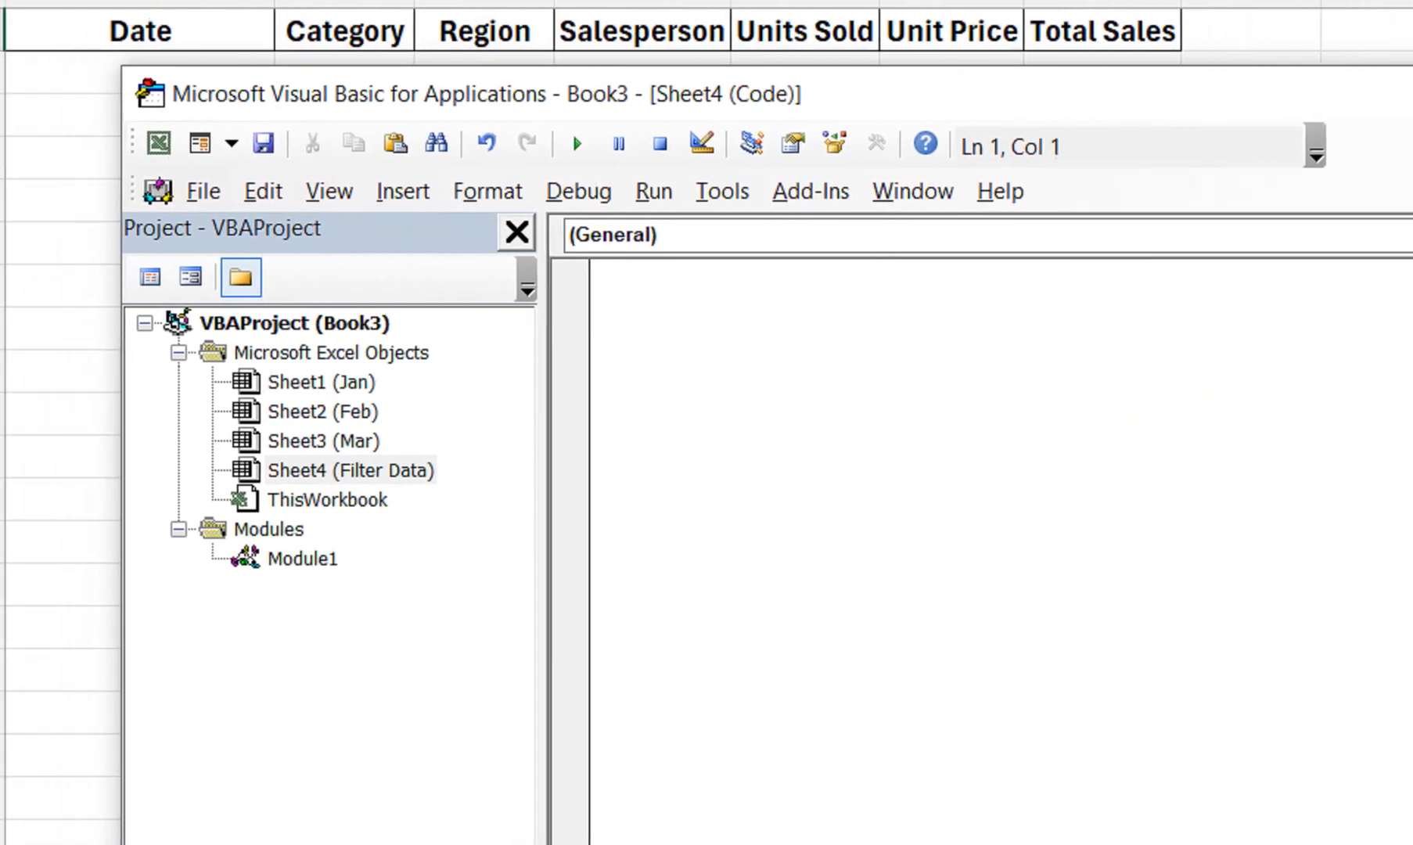
- Enter the Button_Click macro in Module1, writing Electronics, Furniture or Clothing to cell P1 according to the calling shape's name
double_click(303, 559)
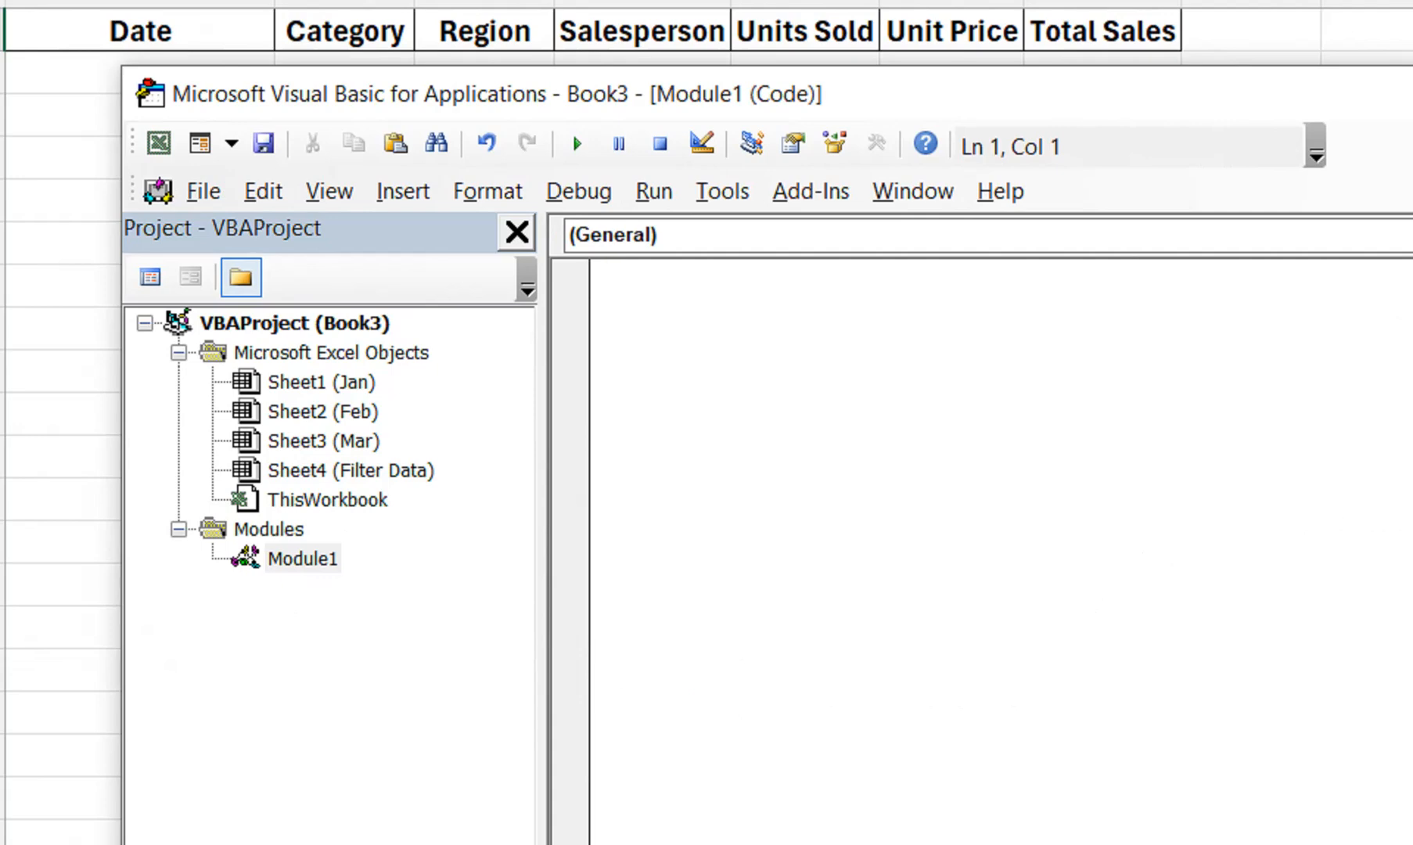
type("Sub Button_Click()     ' Get the name of the button (shape) that was clicked     Dim ButtonName As String     ButtonName = Application.Caller      ' Write the corresponding name to cell P1 based on the button name     If ButtonName = \"Electronics\" Then         Range(\"P1\").Value = \"Electronics\"     ElseIf ButtonName = \"Furniture\" Then         Range(\"P1\").Value = \"Furniture\"     ElseIf ButtonName = \"Clothing\" Then         Range(\"P1\").Value = \"Clothing\"     End If End Sub")
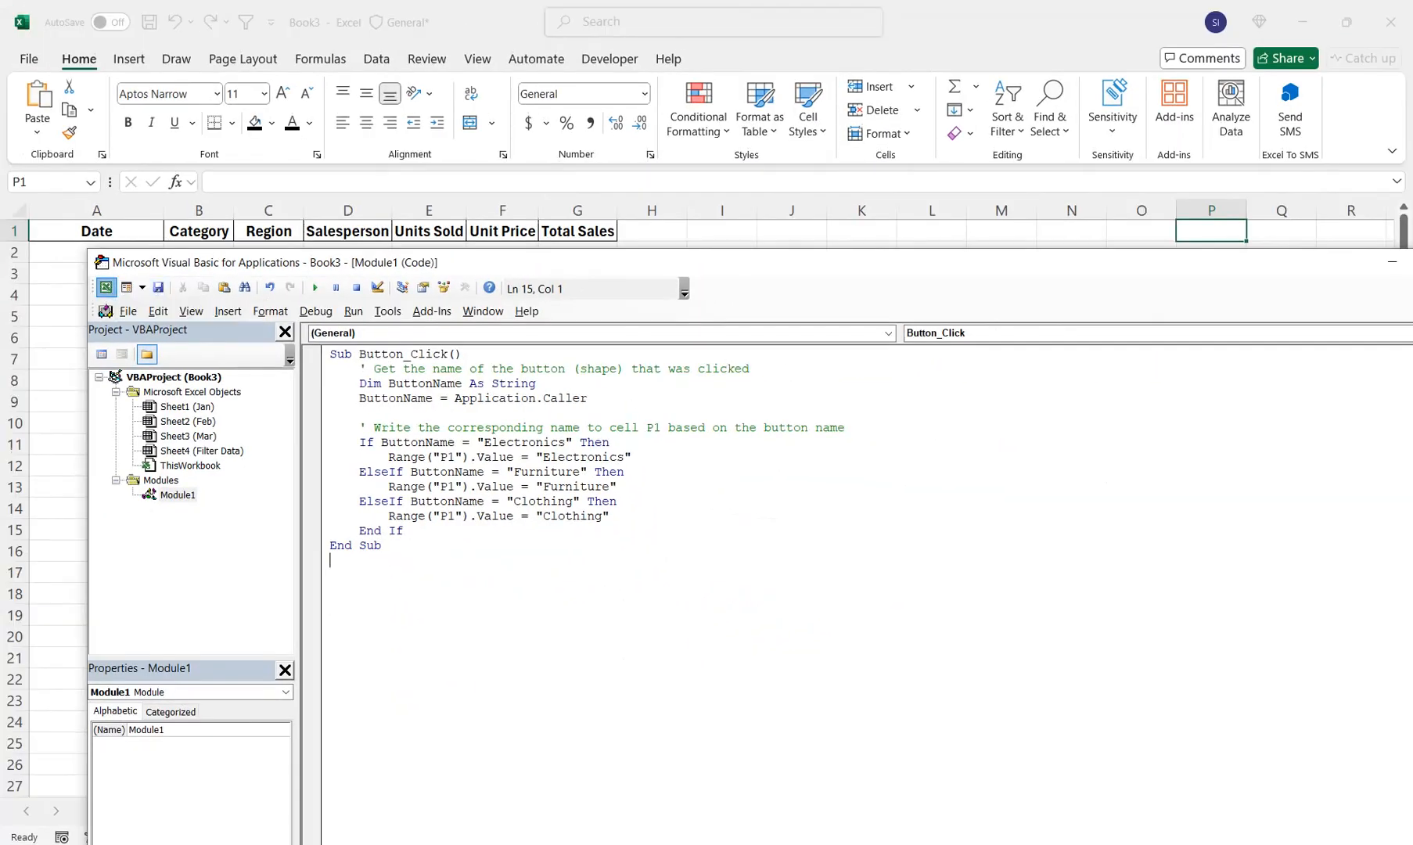
left_click(105, 287)
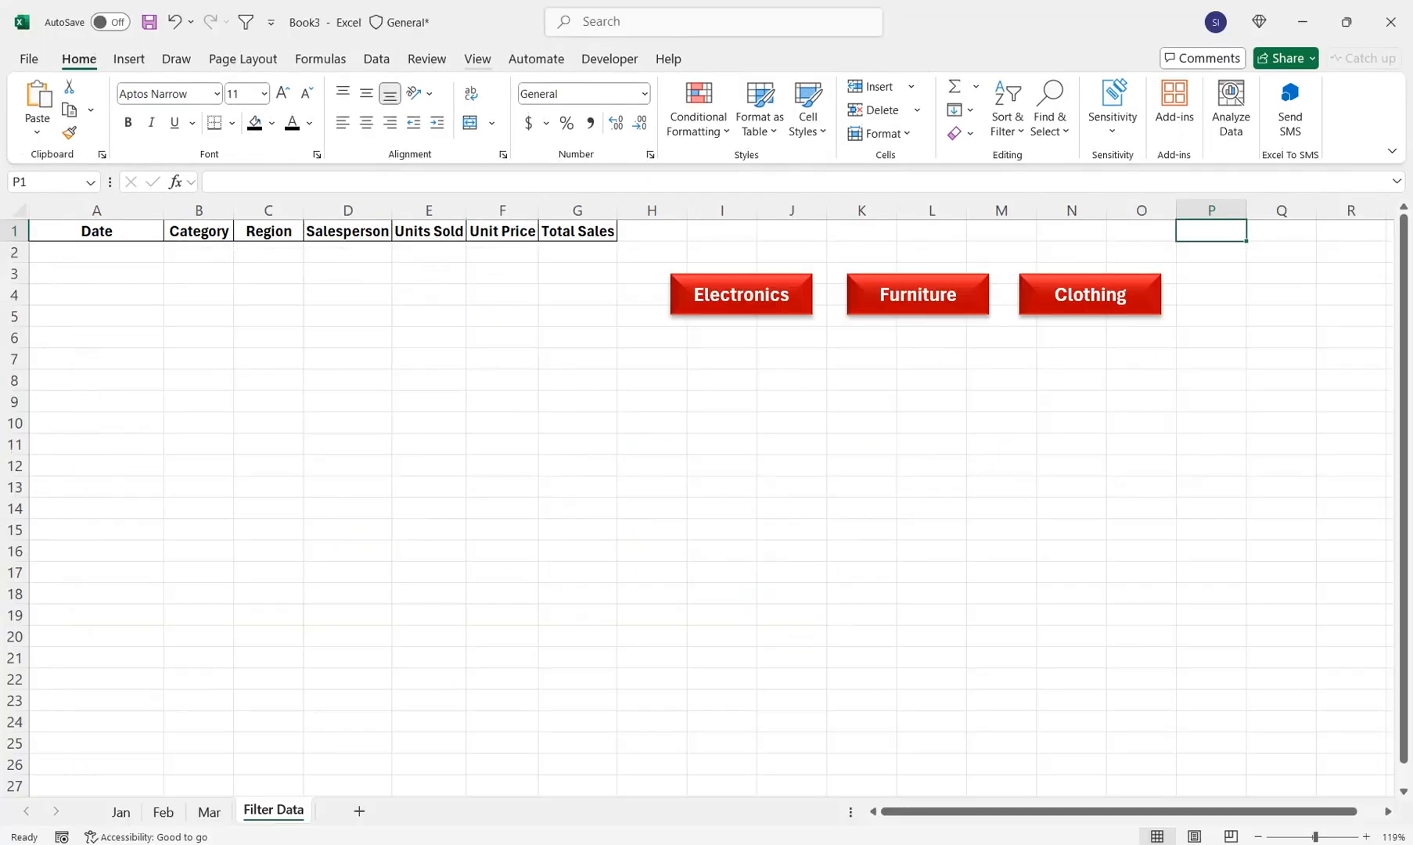
- Hide the gridlines on the Filter Data sheet
left_click(477, 59)
left_click(524, 110)
left_click(792, 338)
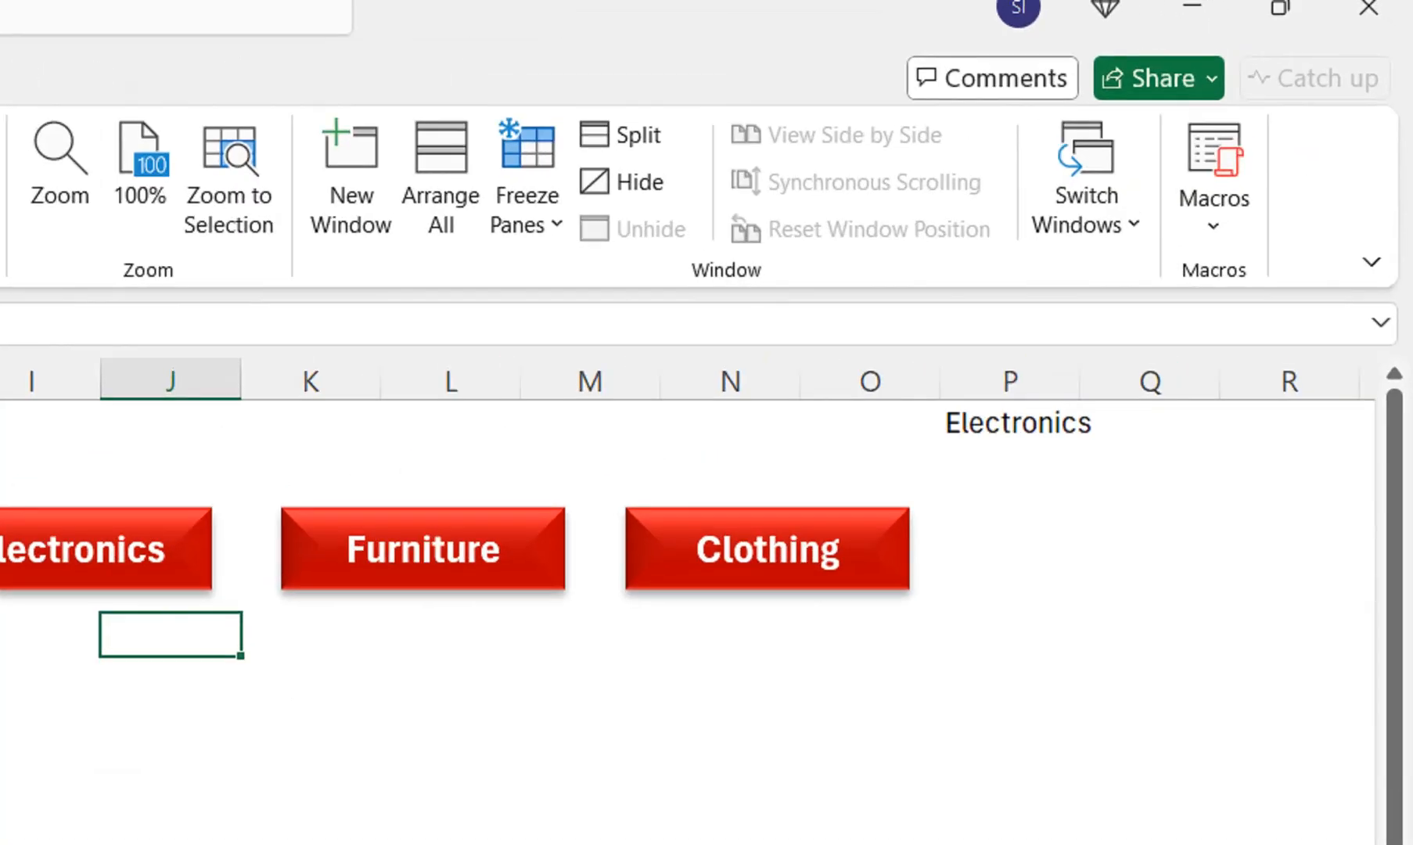
- Assign the Button_Click macro to the Electronics button and deselect the shape
left_click(483, 549)
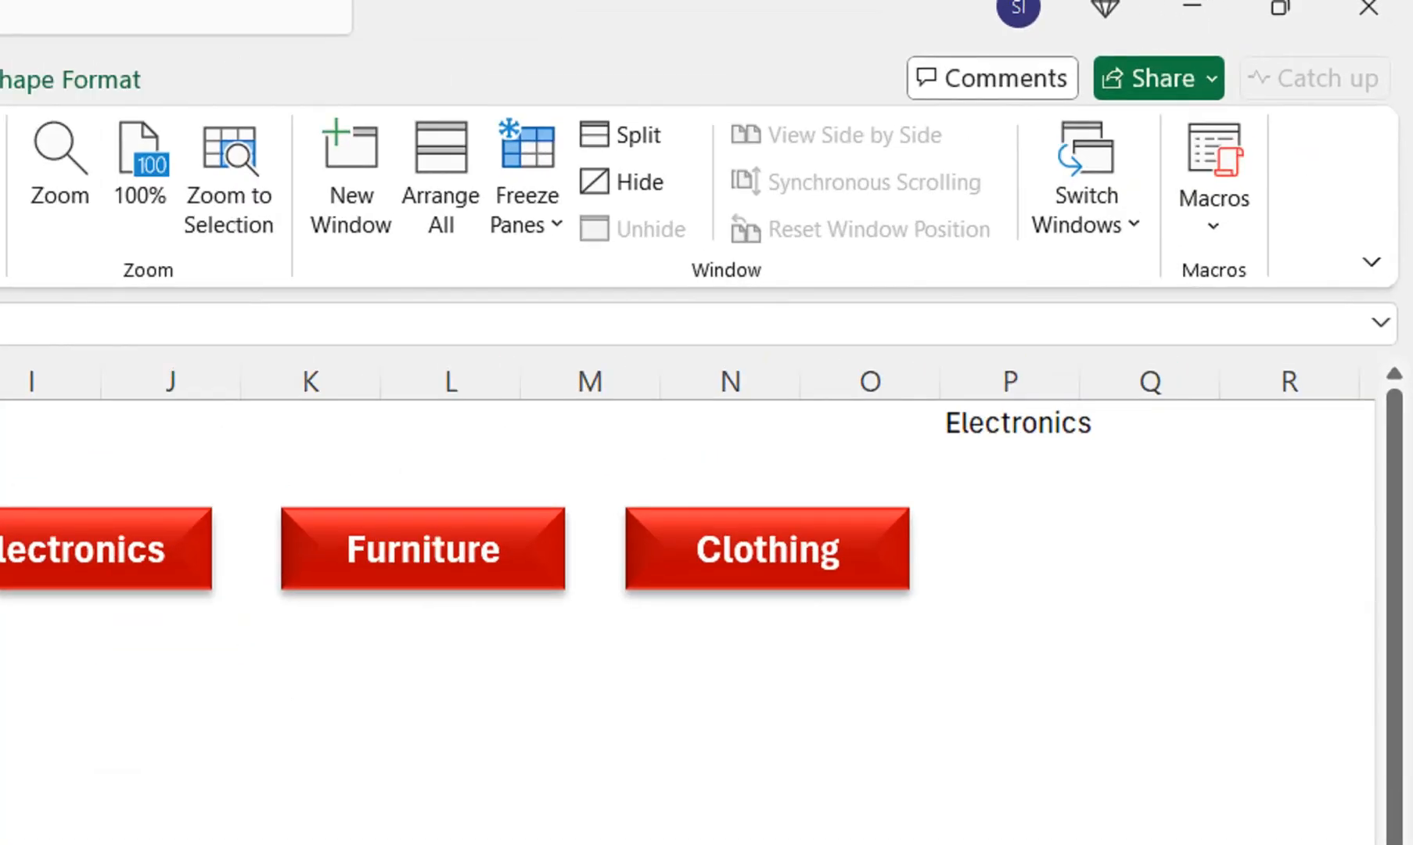
left_click(78, 549)
right_click(301, 579)
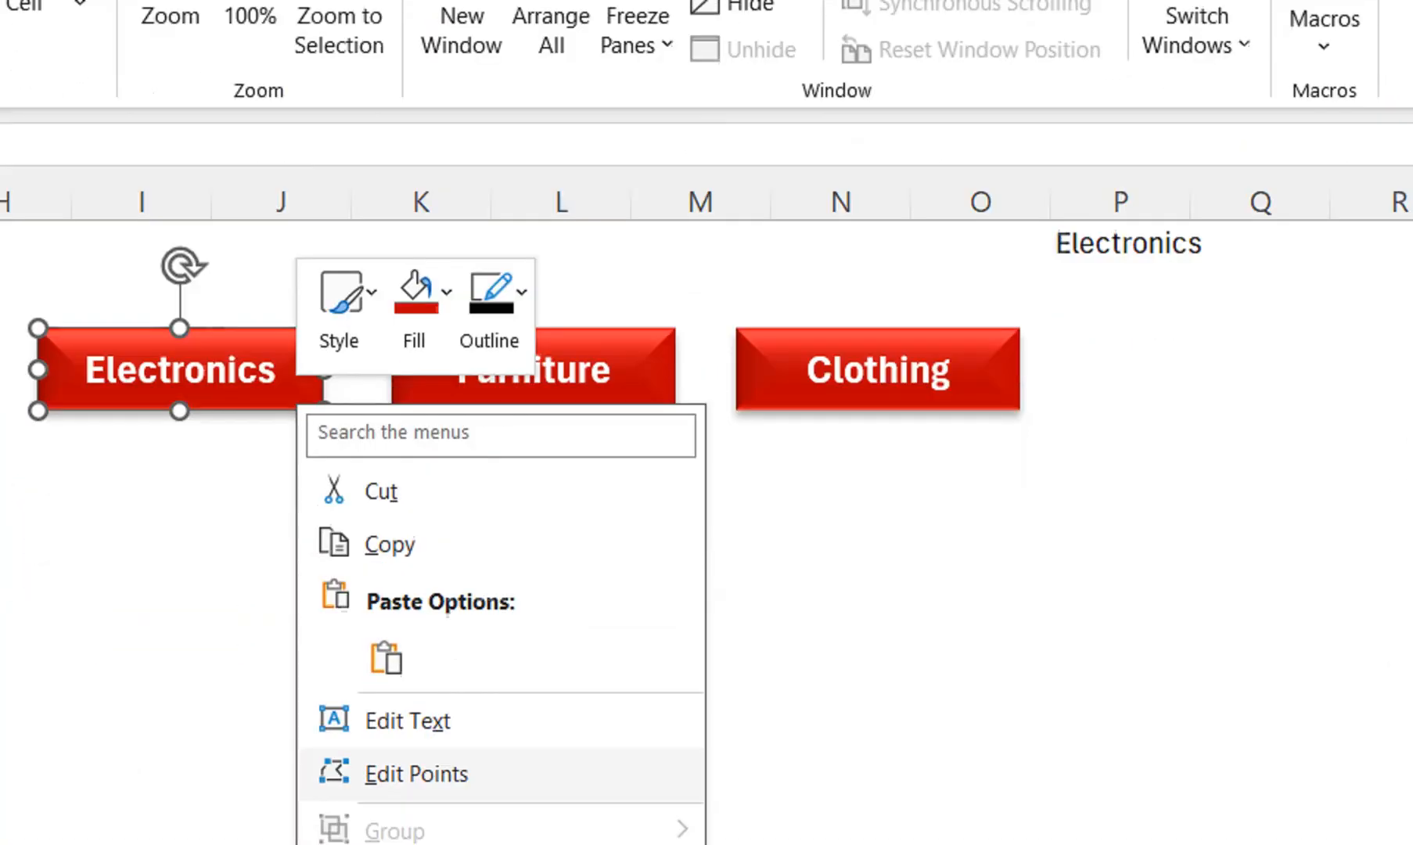
left_click(442, 647)
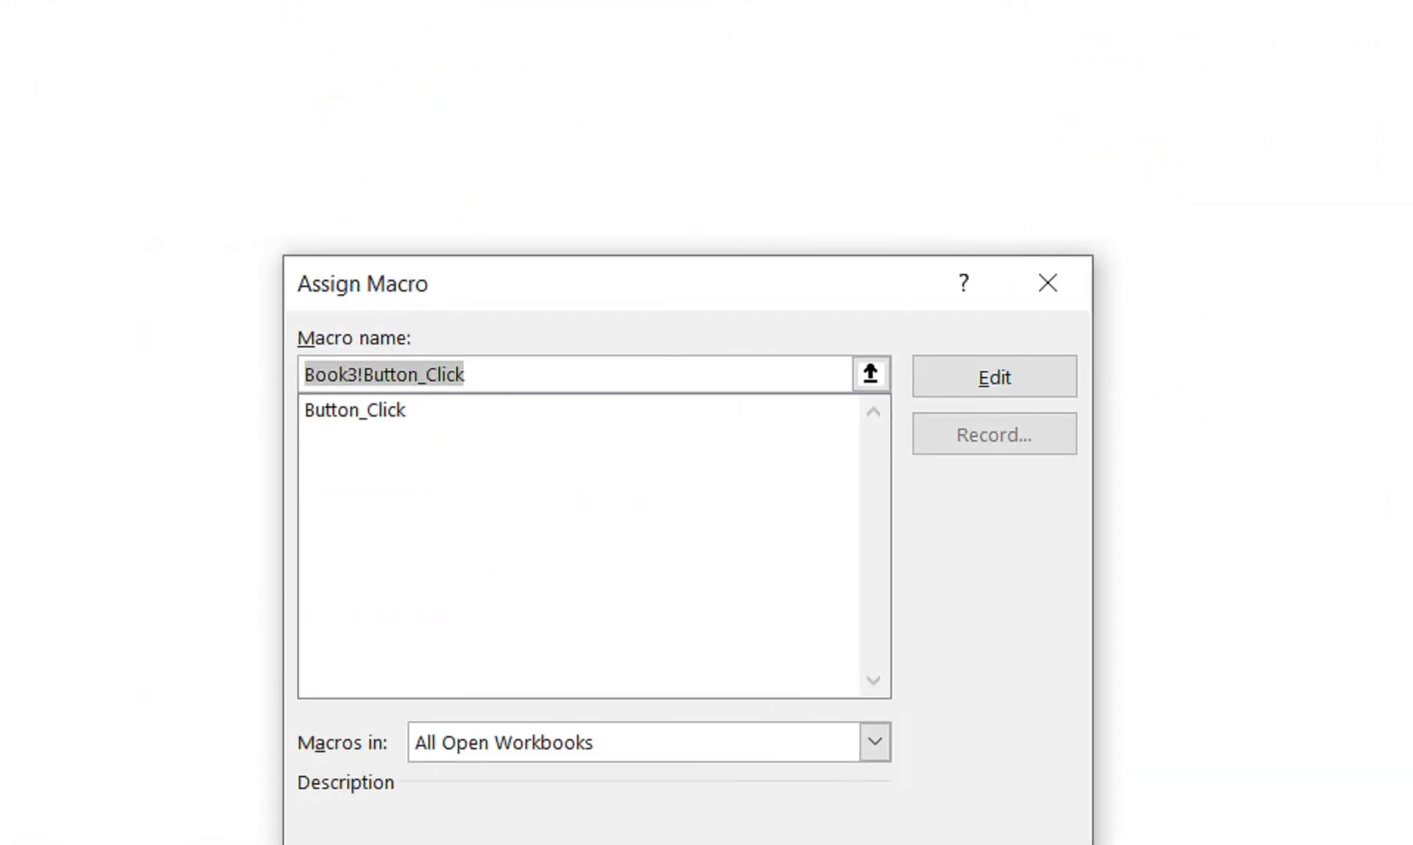
left_click(235, 410)
left_click(809, 799)
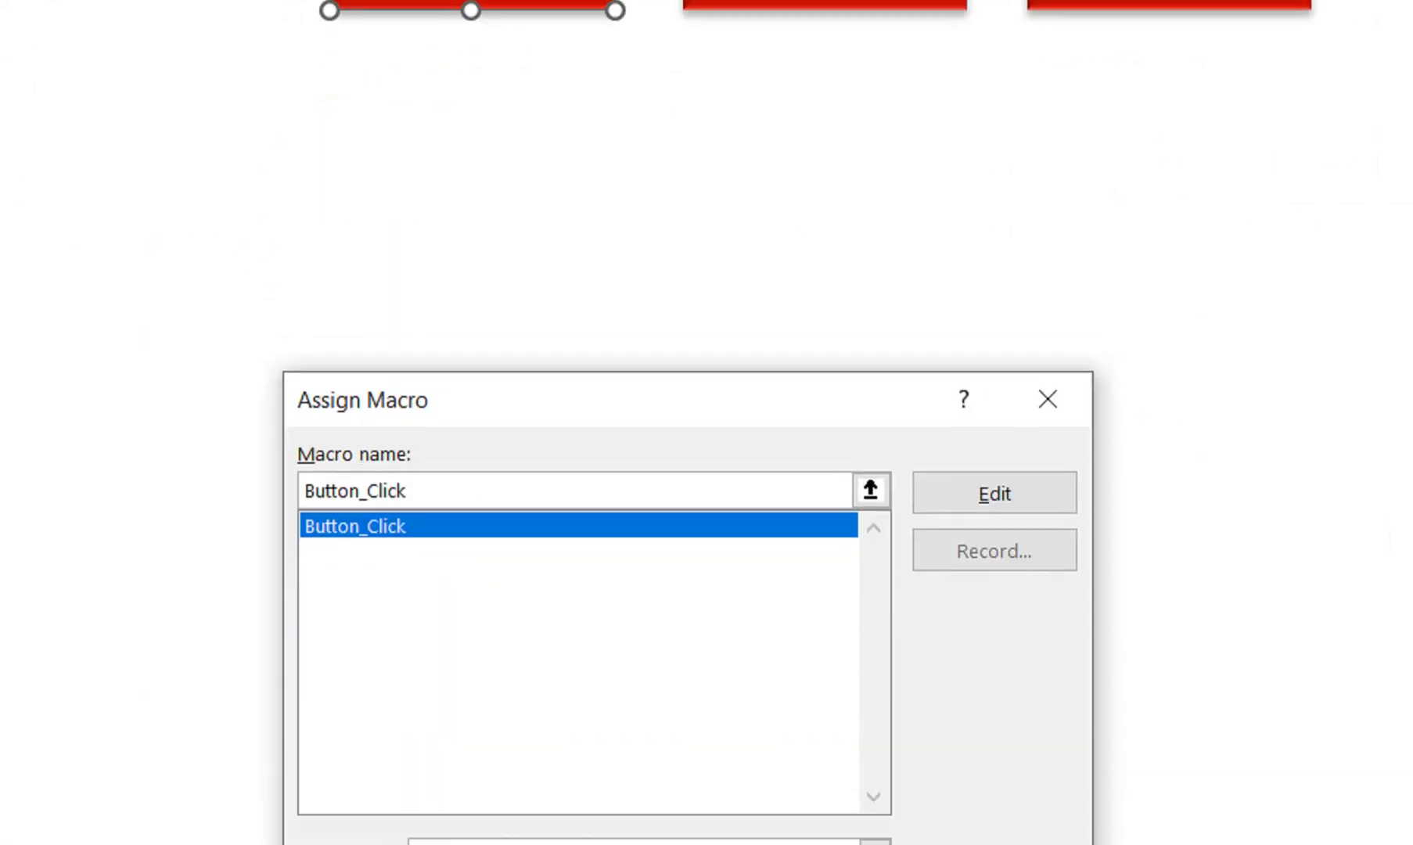
left_click(809, 800)
left_click_drag(573, 395, 572, 364)
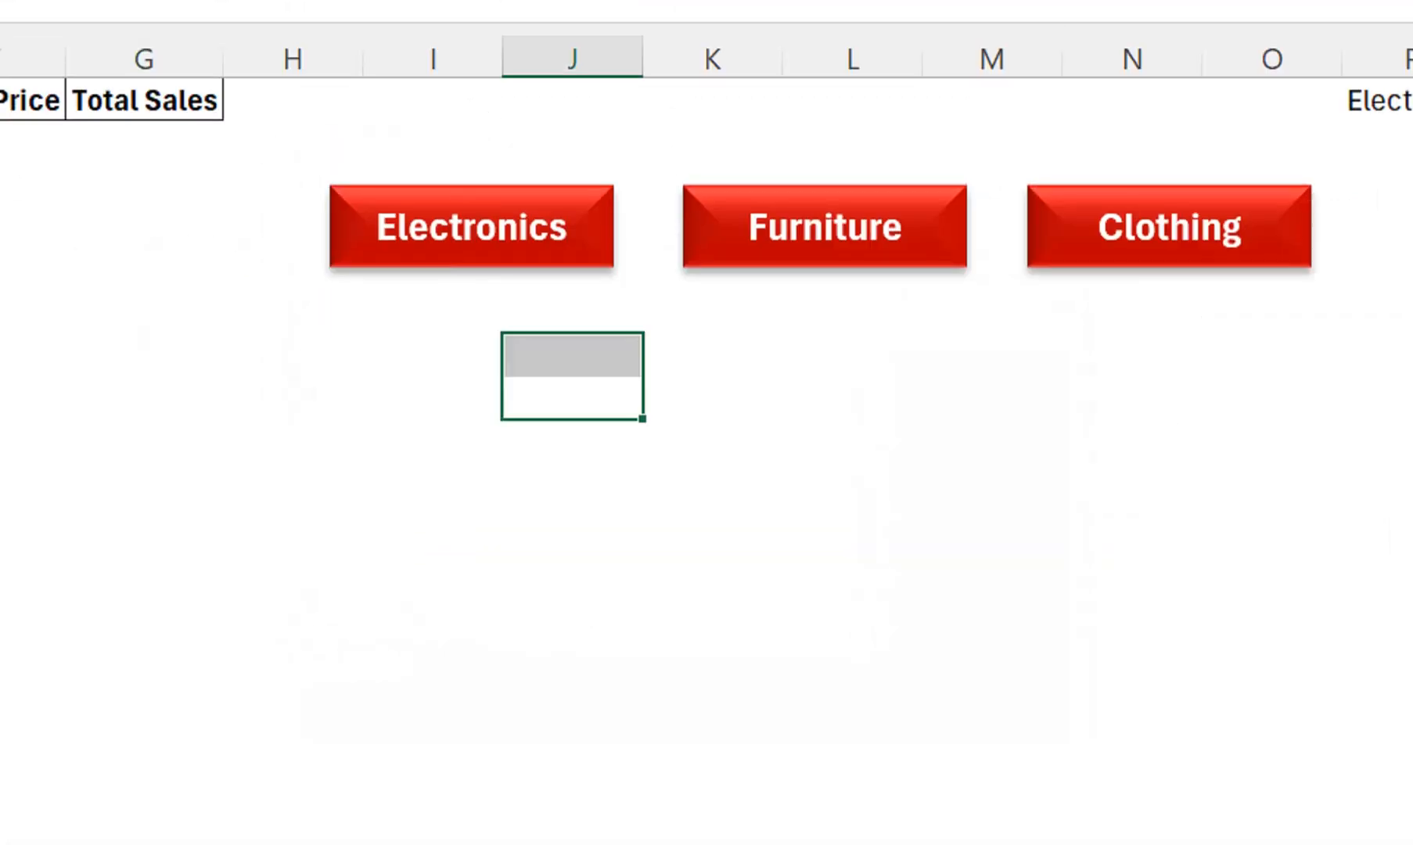
- Assign the Button_Click macro to the Furniture button
right_click(767, 250)
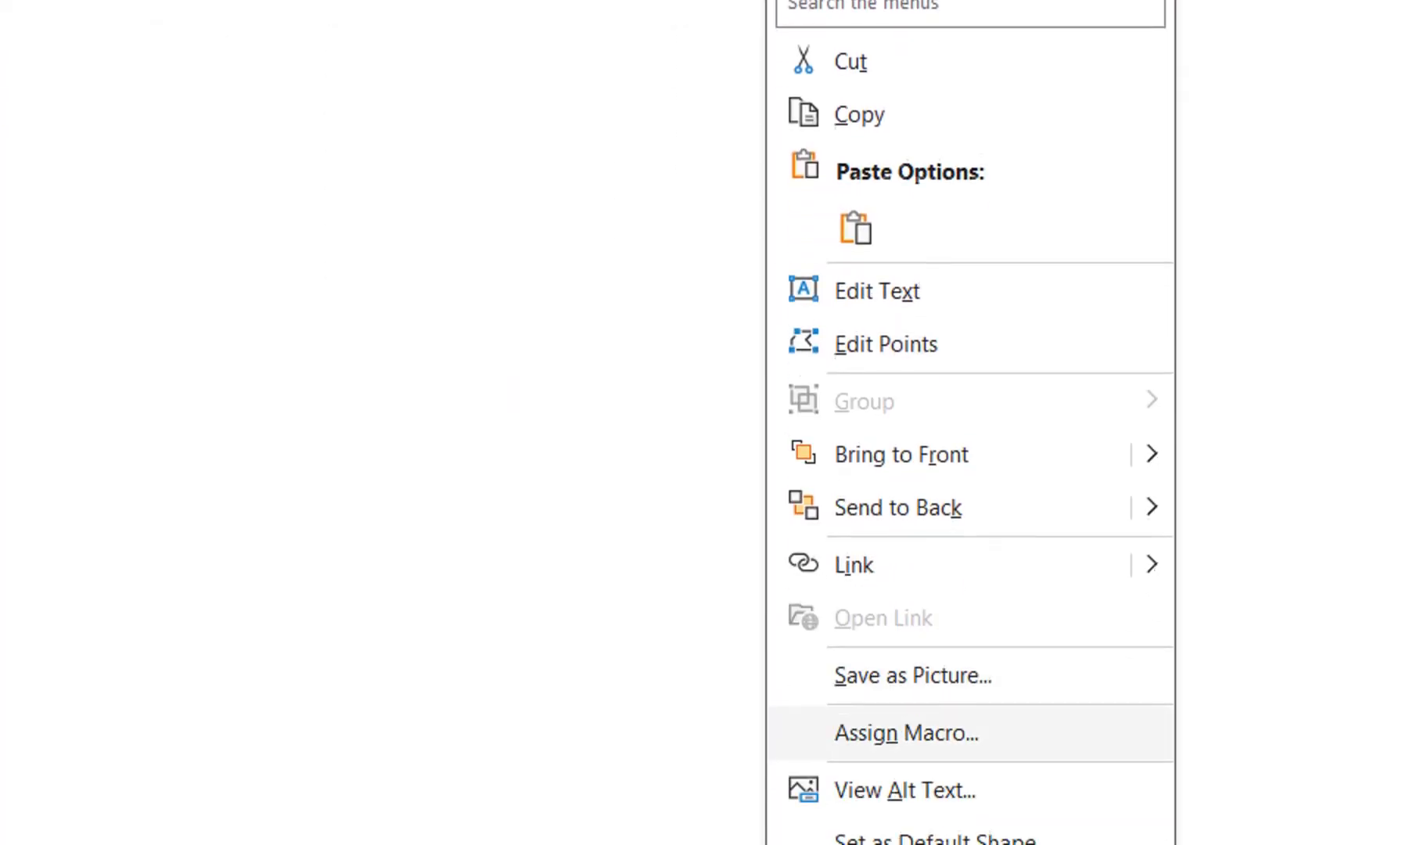
left_click(906, 632)
left_click(512, 403)
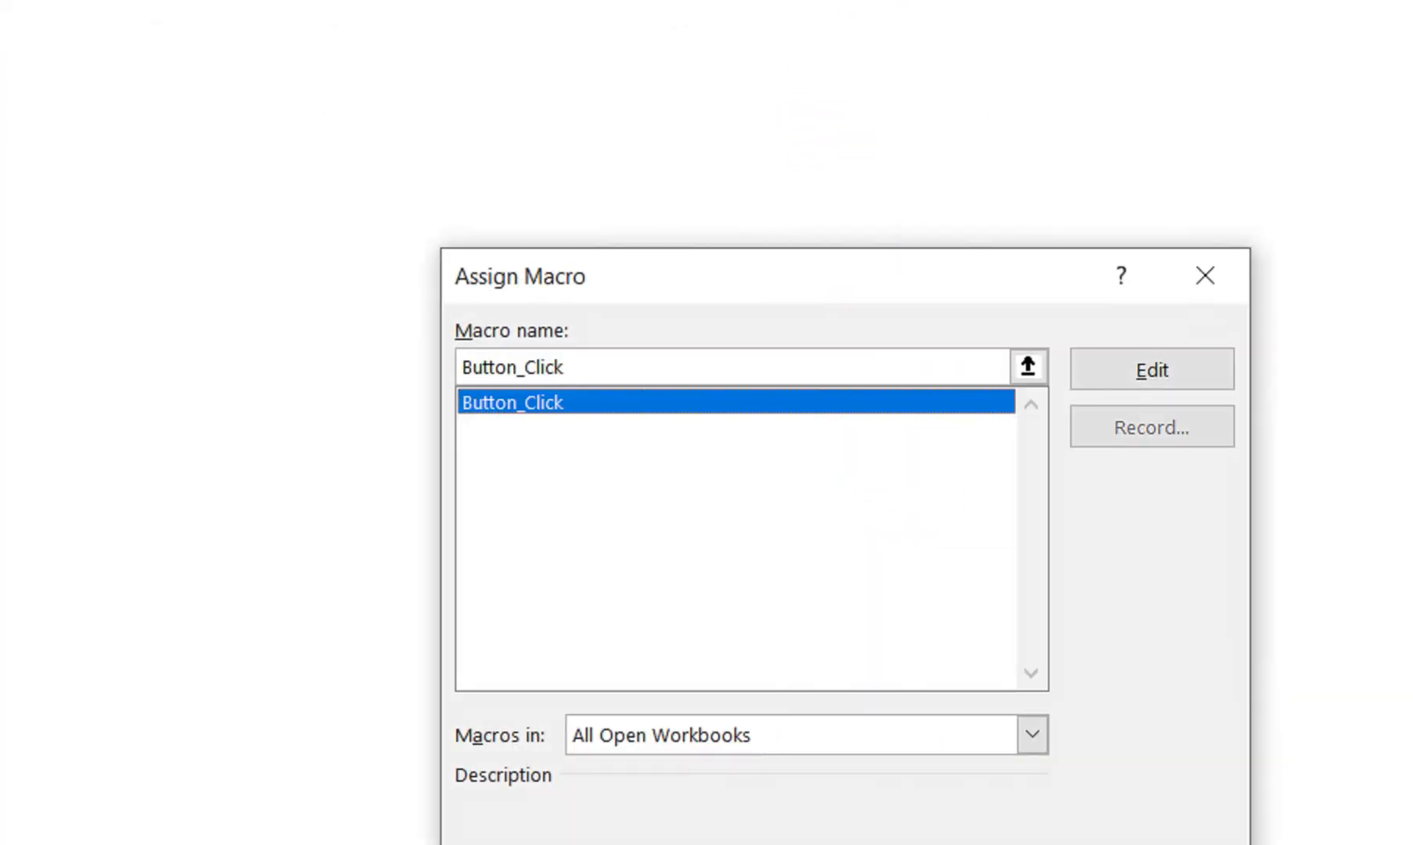
left_click(965, 799)
- Assign the Button_Click macro to the Clothing button and deselect the shape
right_click(1088, 221)
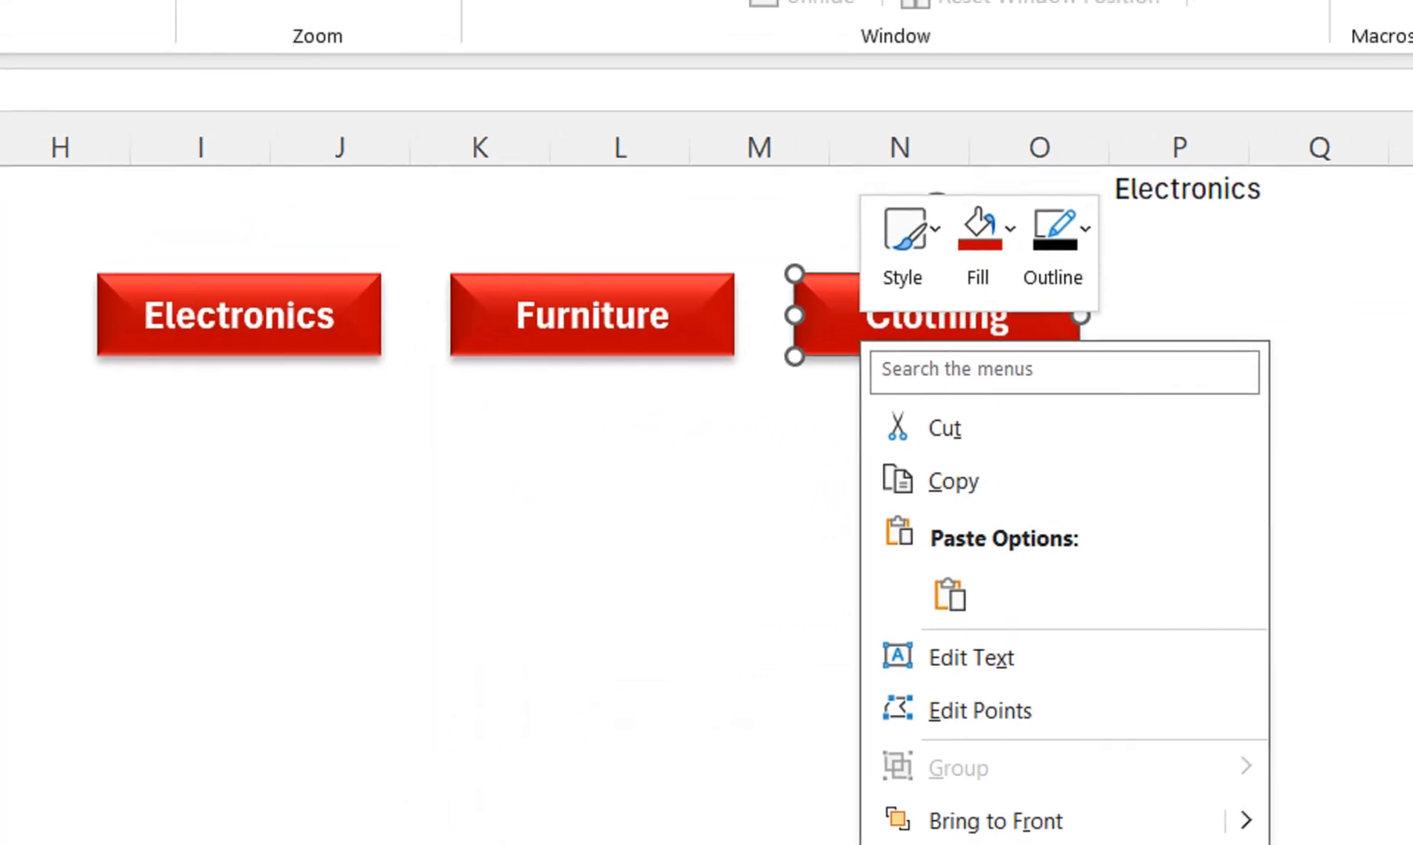
left_click(990, 659)
left_click(557, 406)
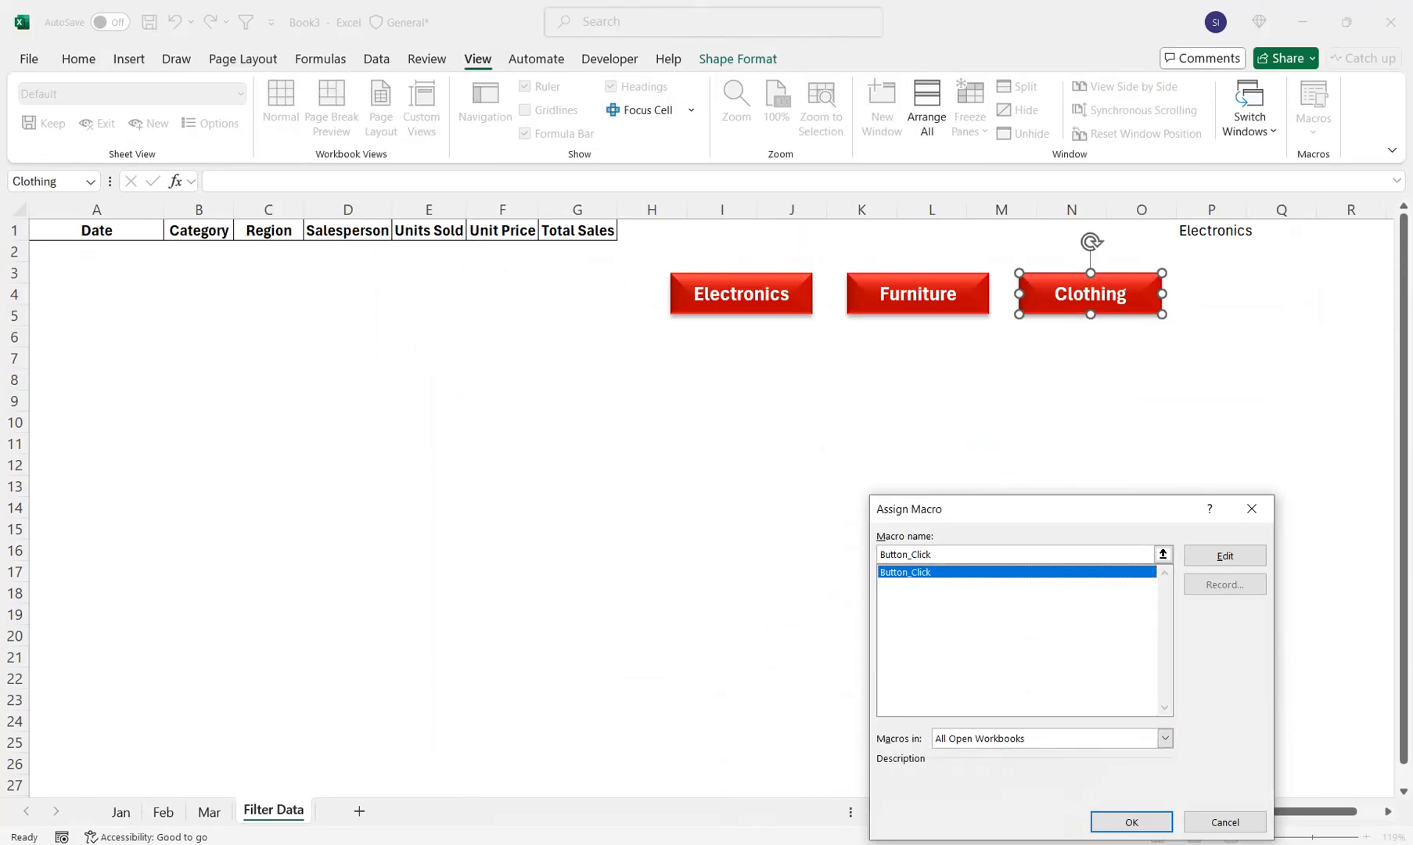
left_click(1132, 823)
left_click(1002, 444)
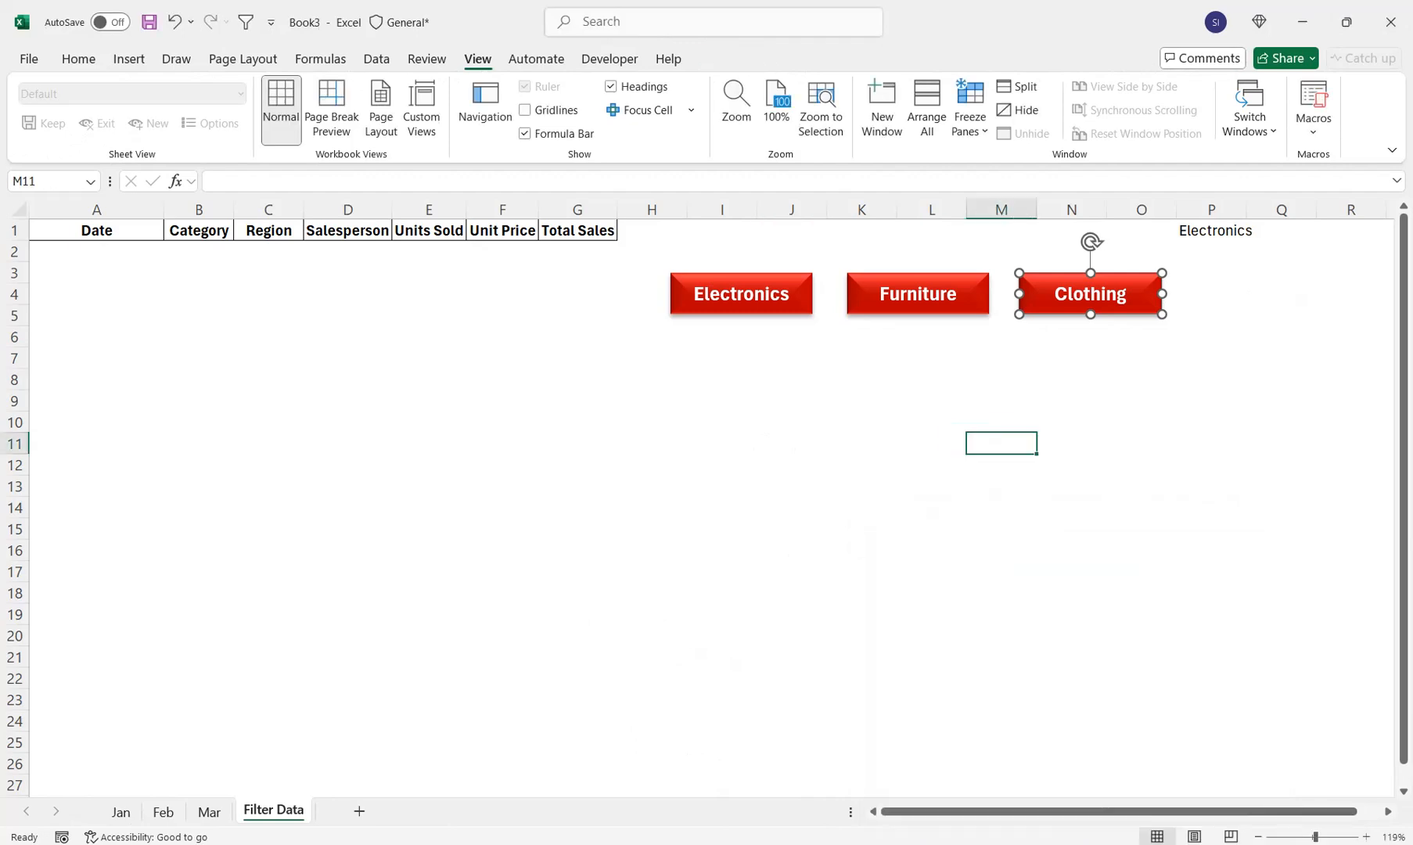
- Test the Clothing, Furniture and Electronics buttons in turn, checking the category written to cell P1
left_click(1089, 294)
left_click(917, 294)
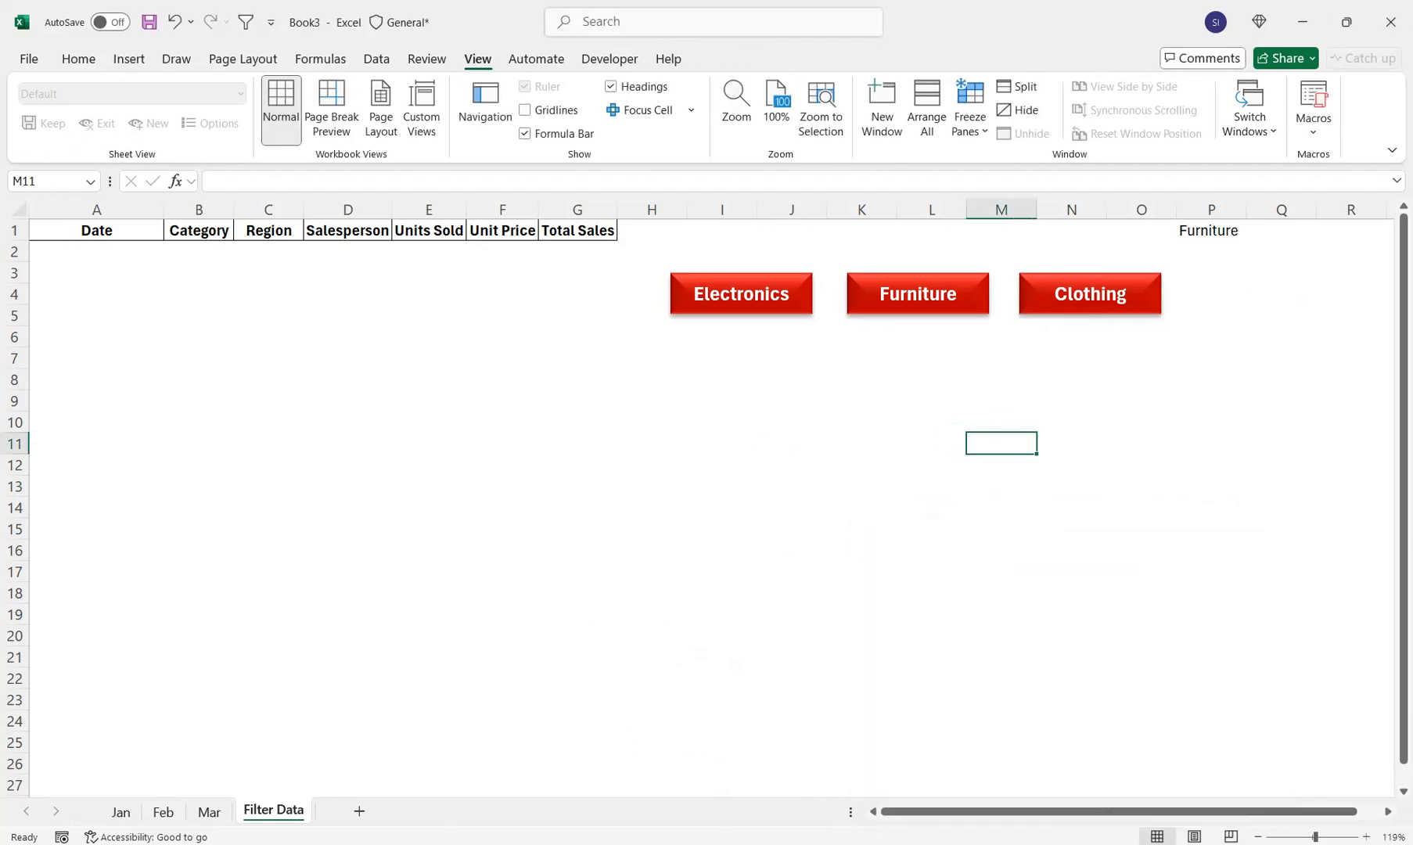
left_click(741, 294)
- Start an IF formula in cell A2 of Filter Data with the logical test P1=""
left_click(96, 252)
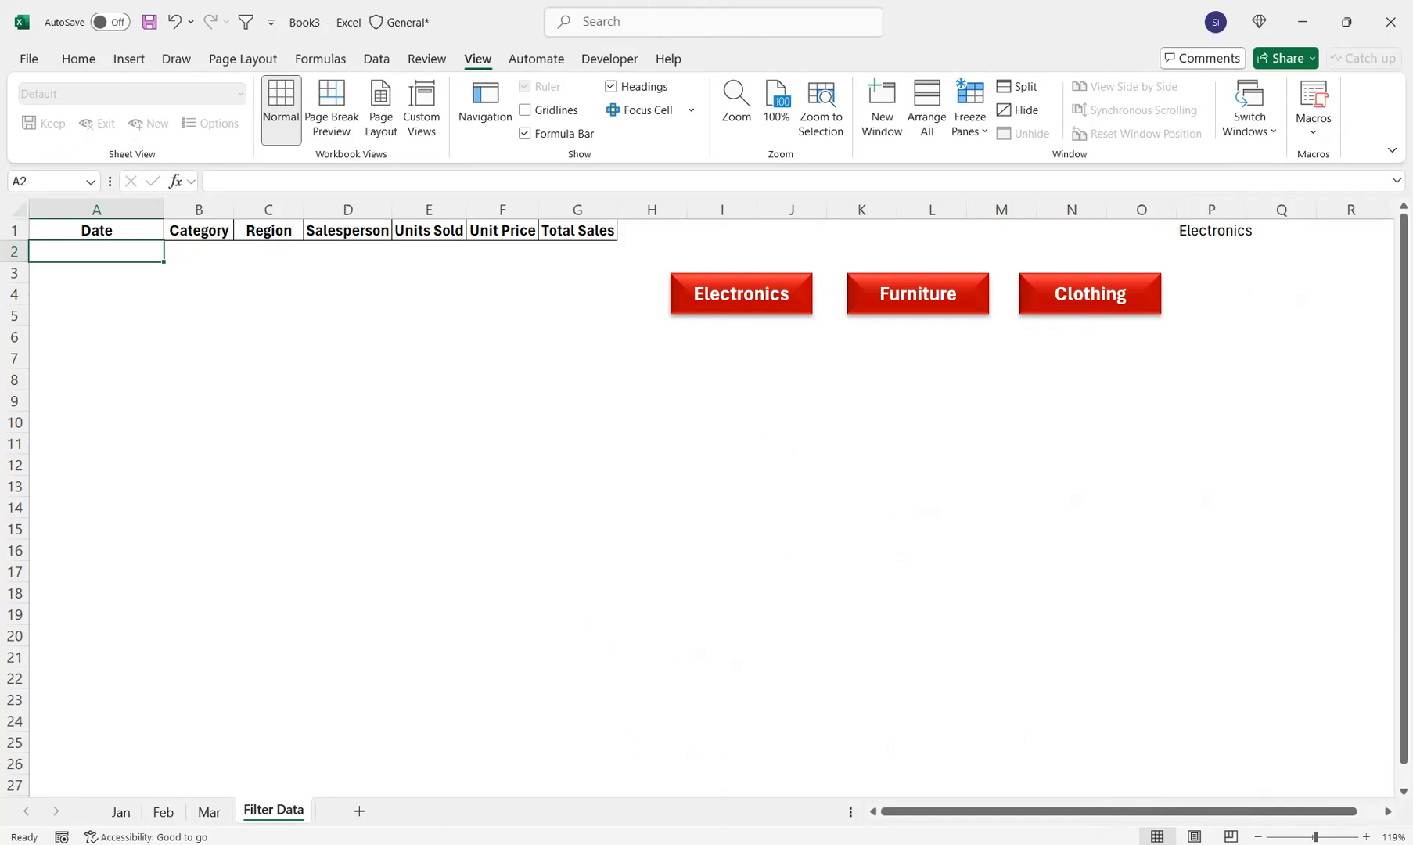
type("=i")
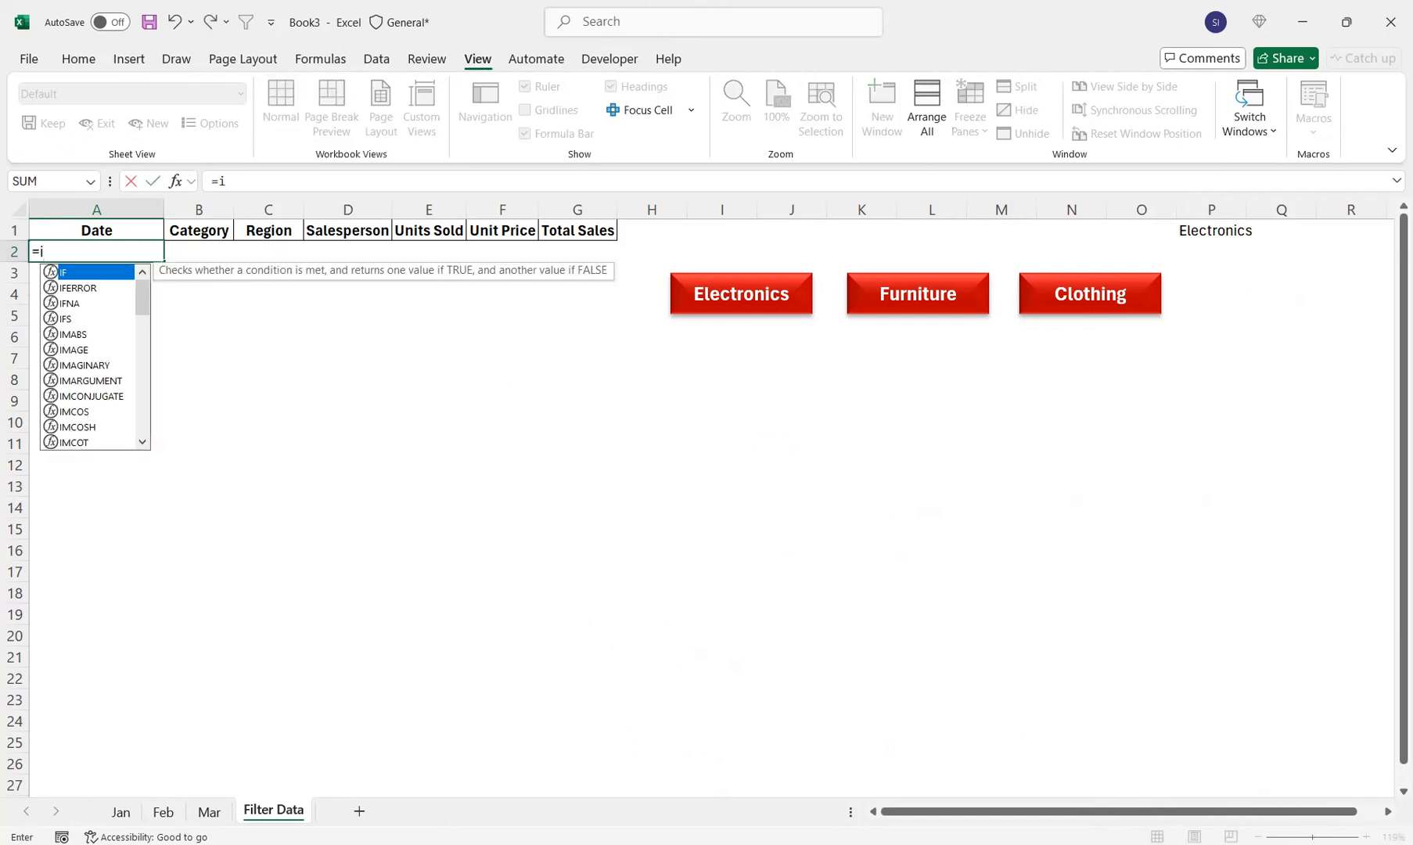
type("f")
key("Tab")
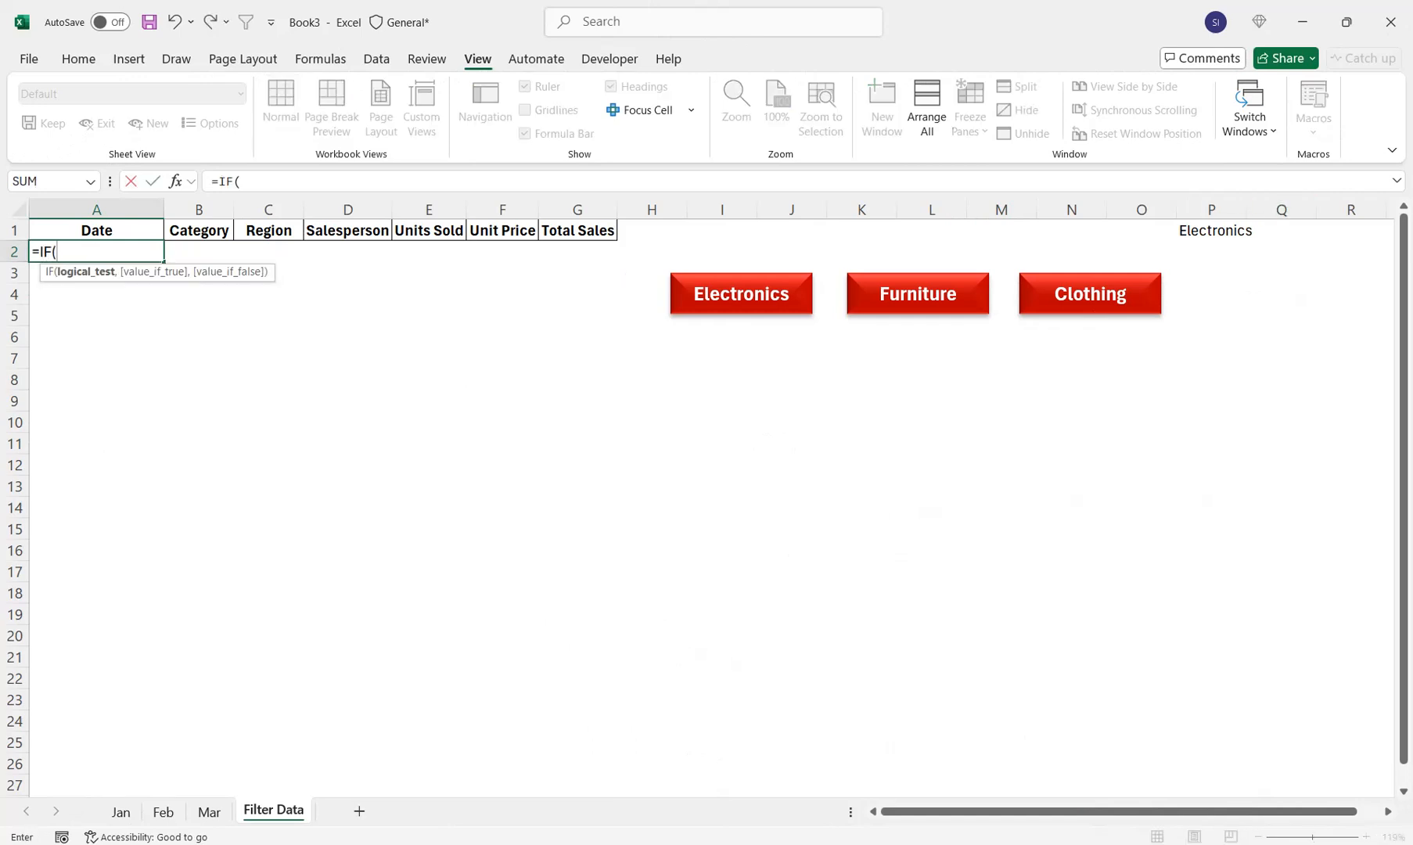
left_click(1211, 231)
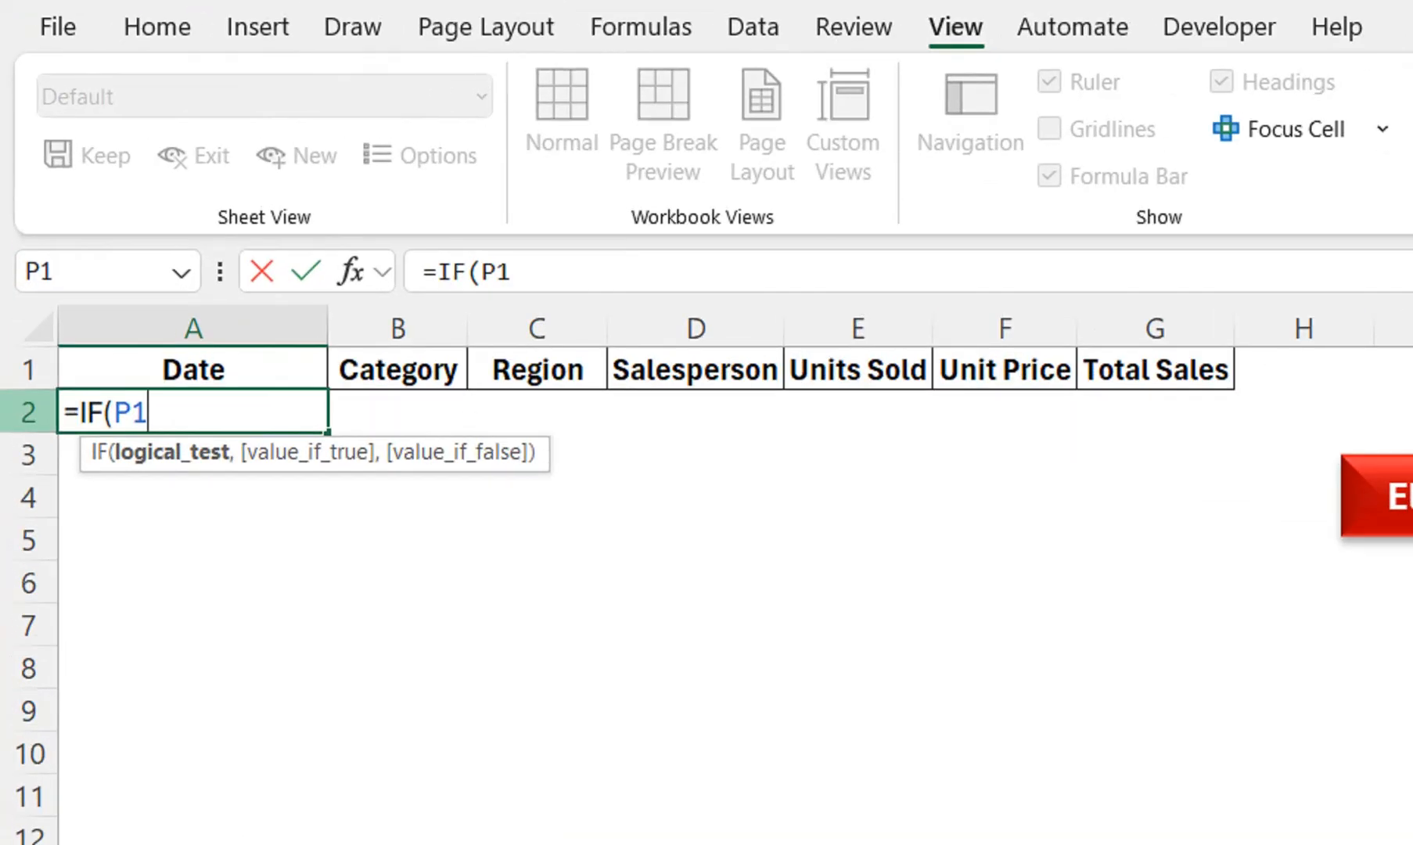
type("=\"\"")
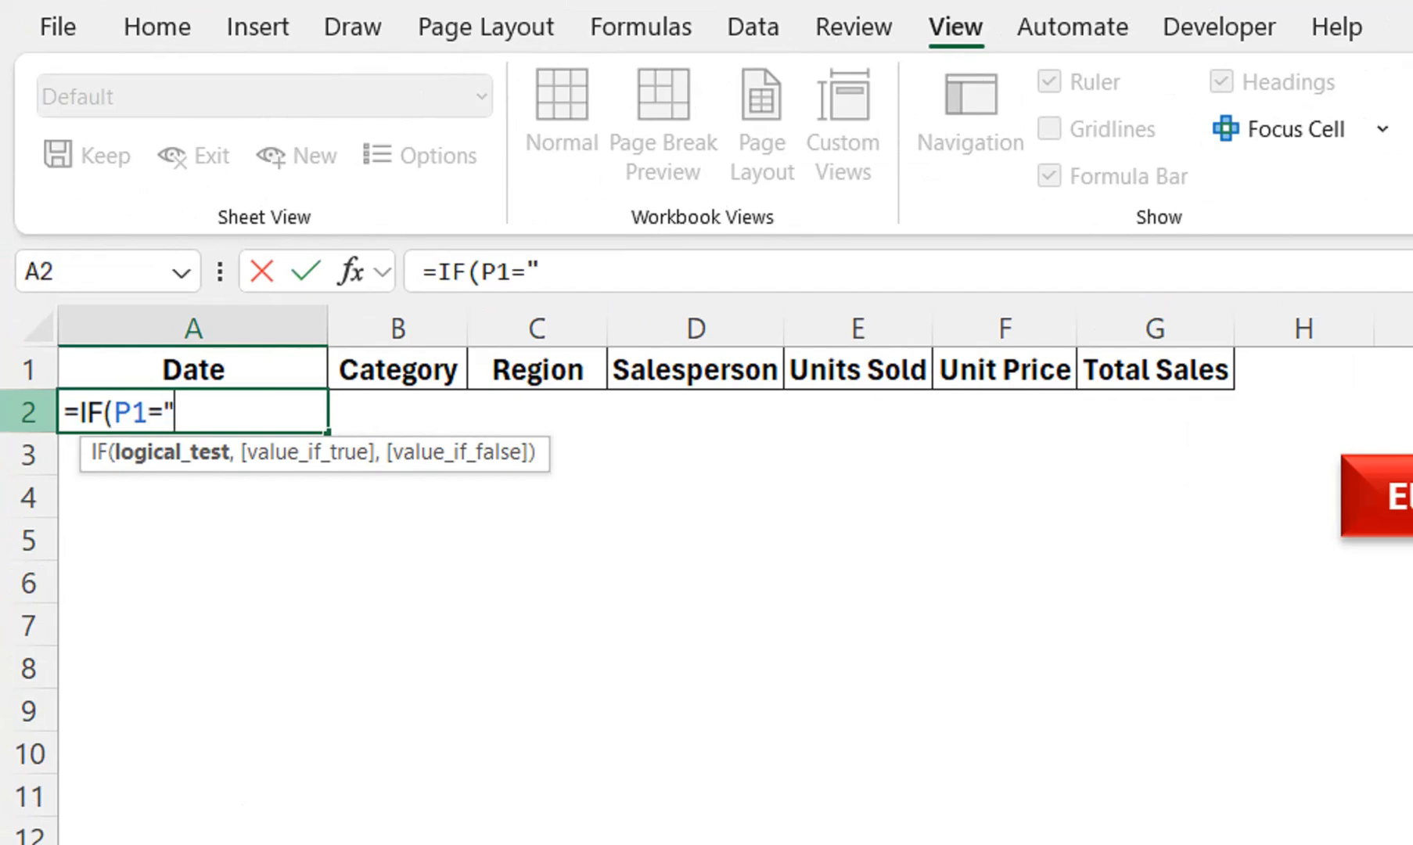
- Add VSTACK('Jan:Mar'!A2:G32) as the IF formula's value if true, referencing the data rows across the Jan to Mar sheets
type(",v")
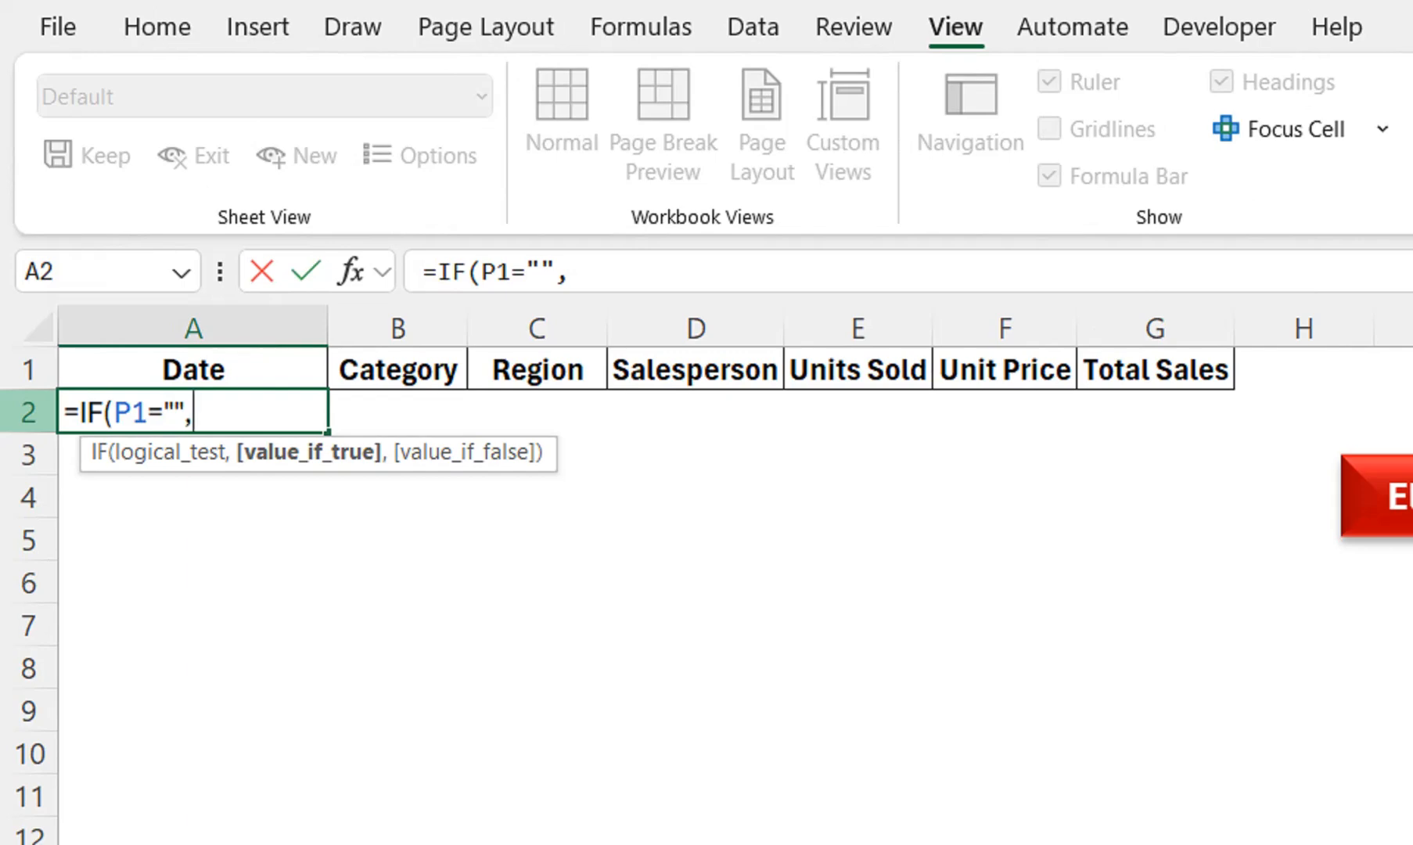
type("s")
key("Tab")
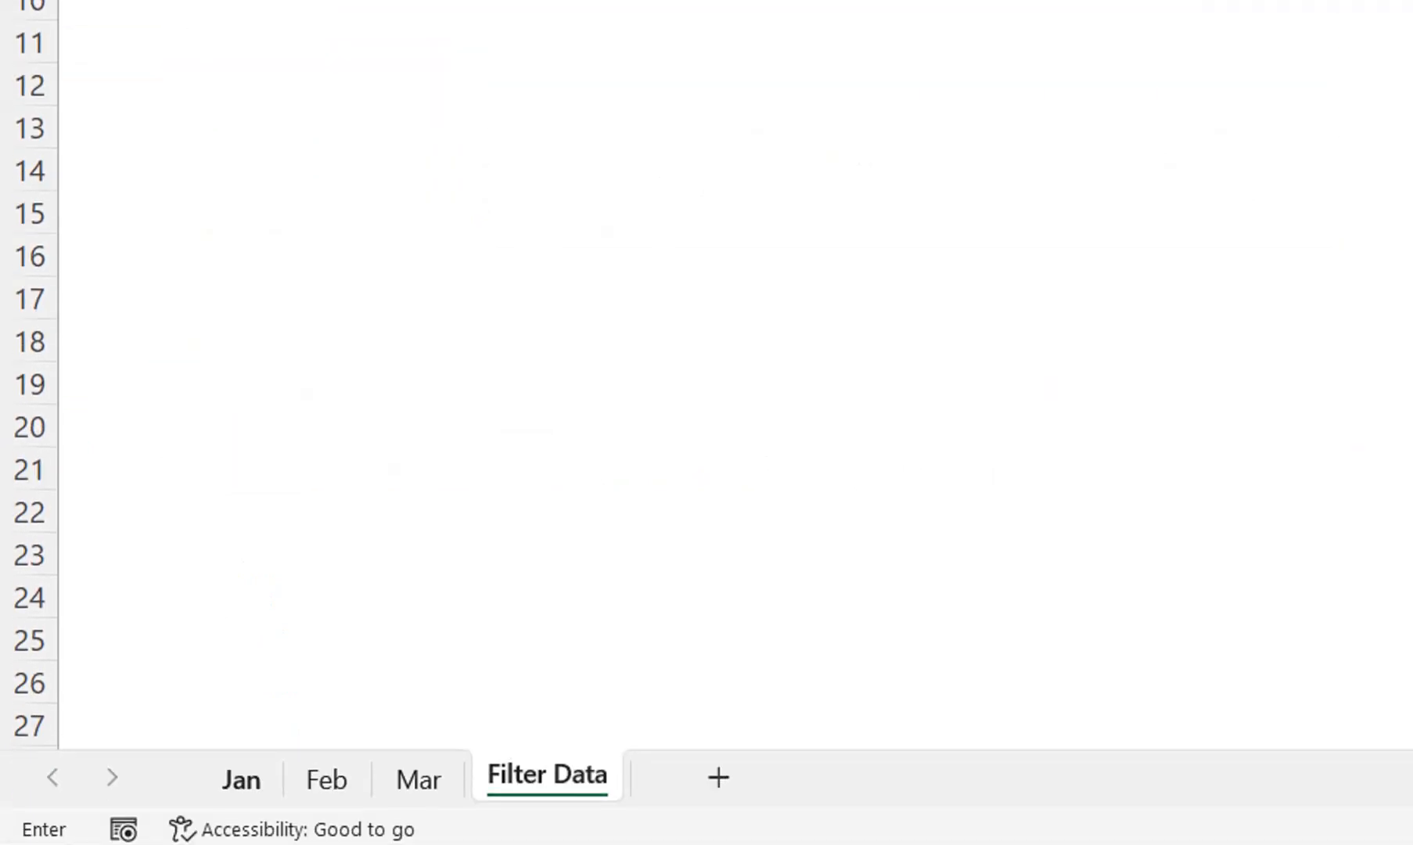
left_click(241, 779)
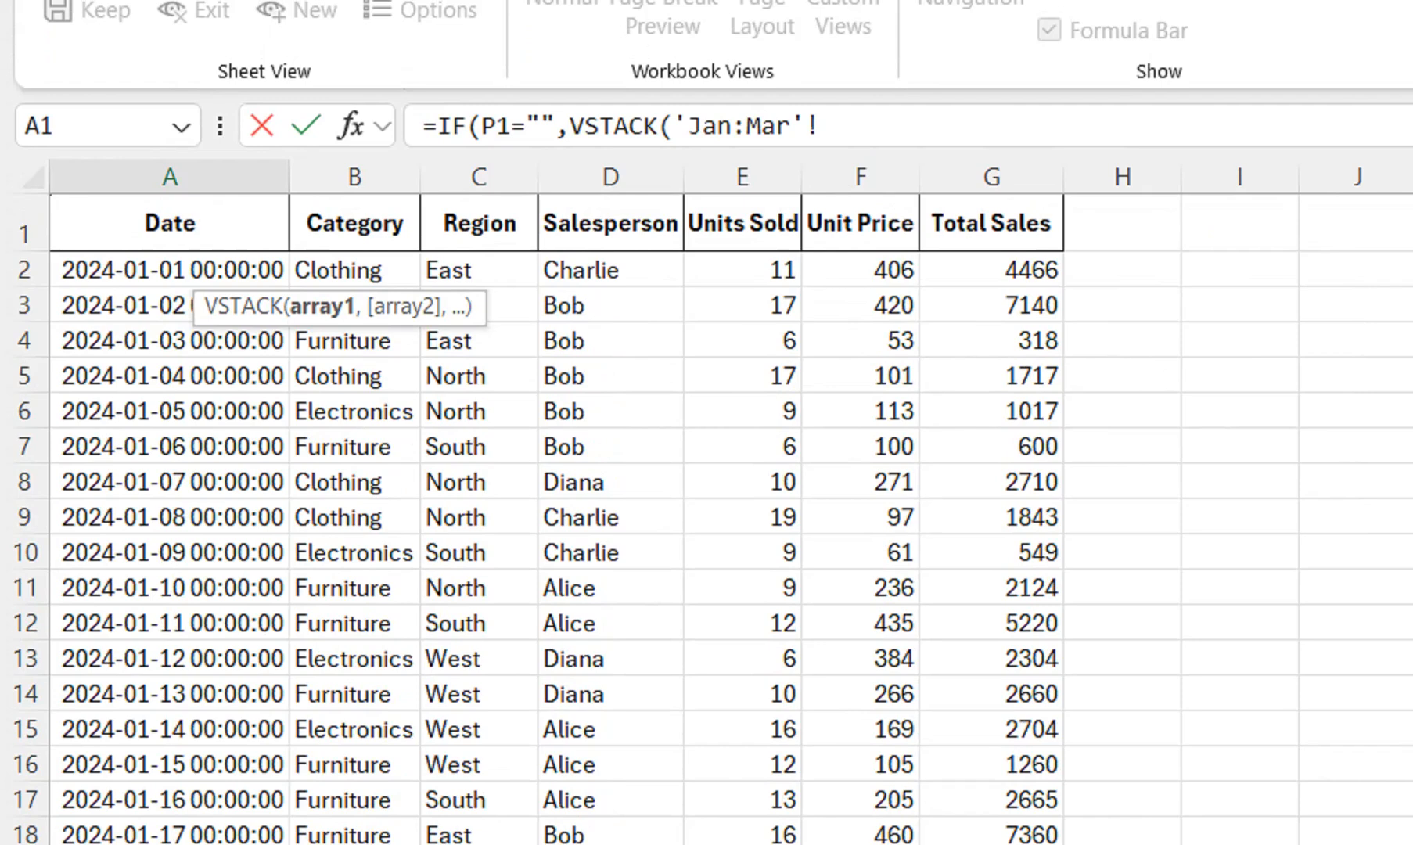
left_click_drag(156, 270, 1041, 269)
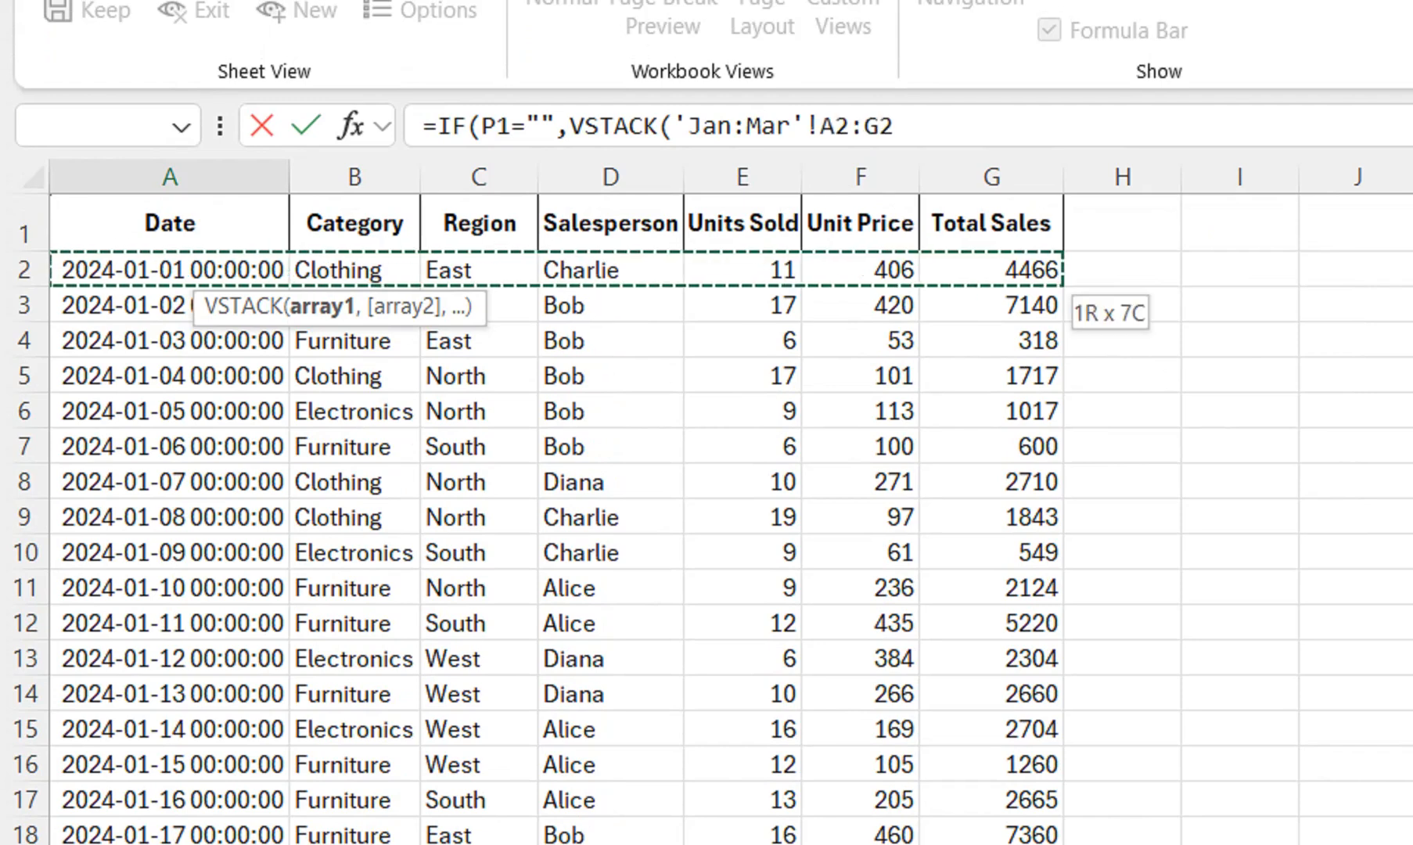
key("ctrl+shift+Down")
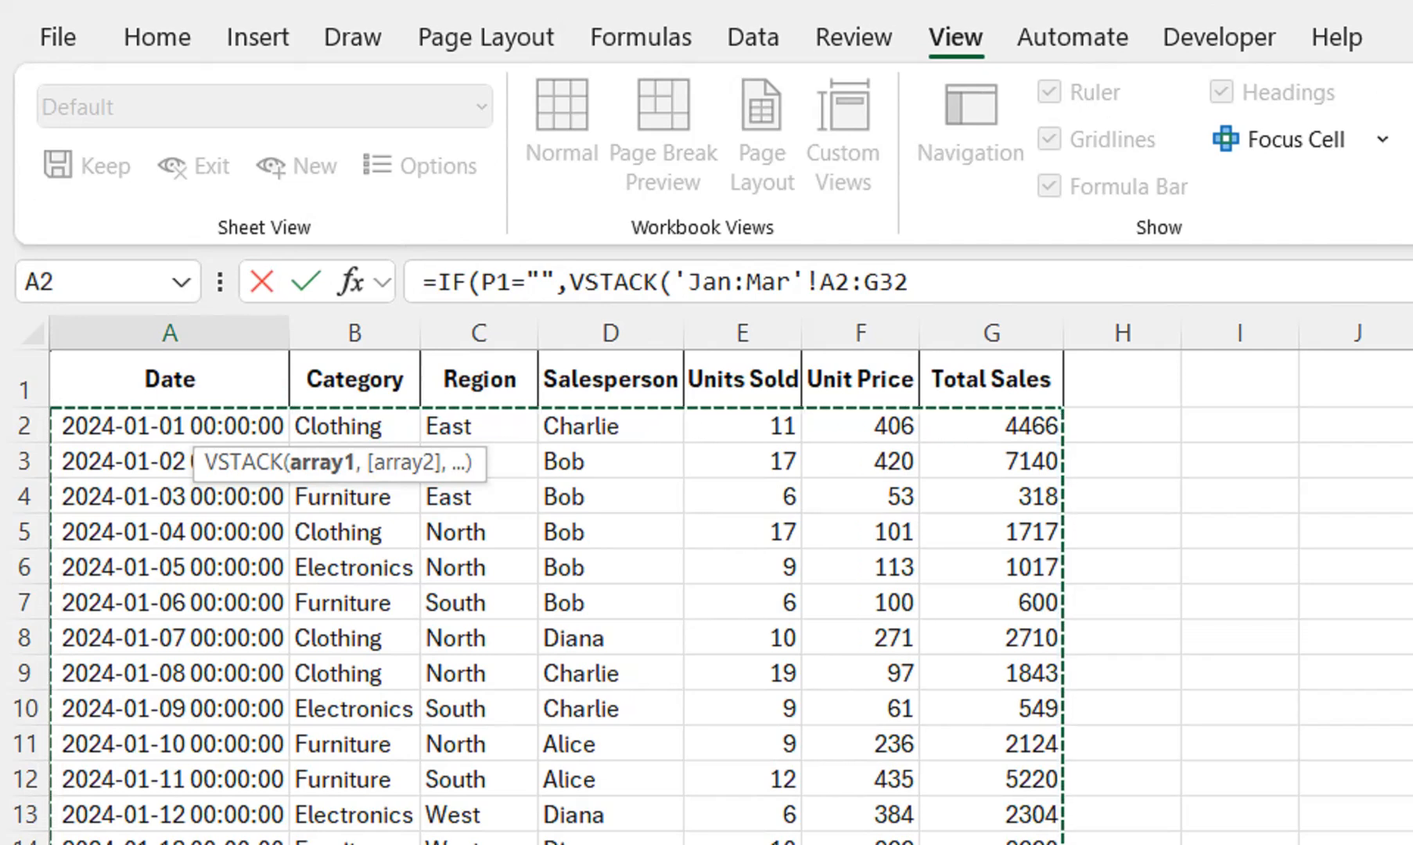
type(")")
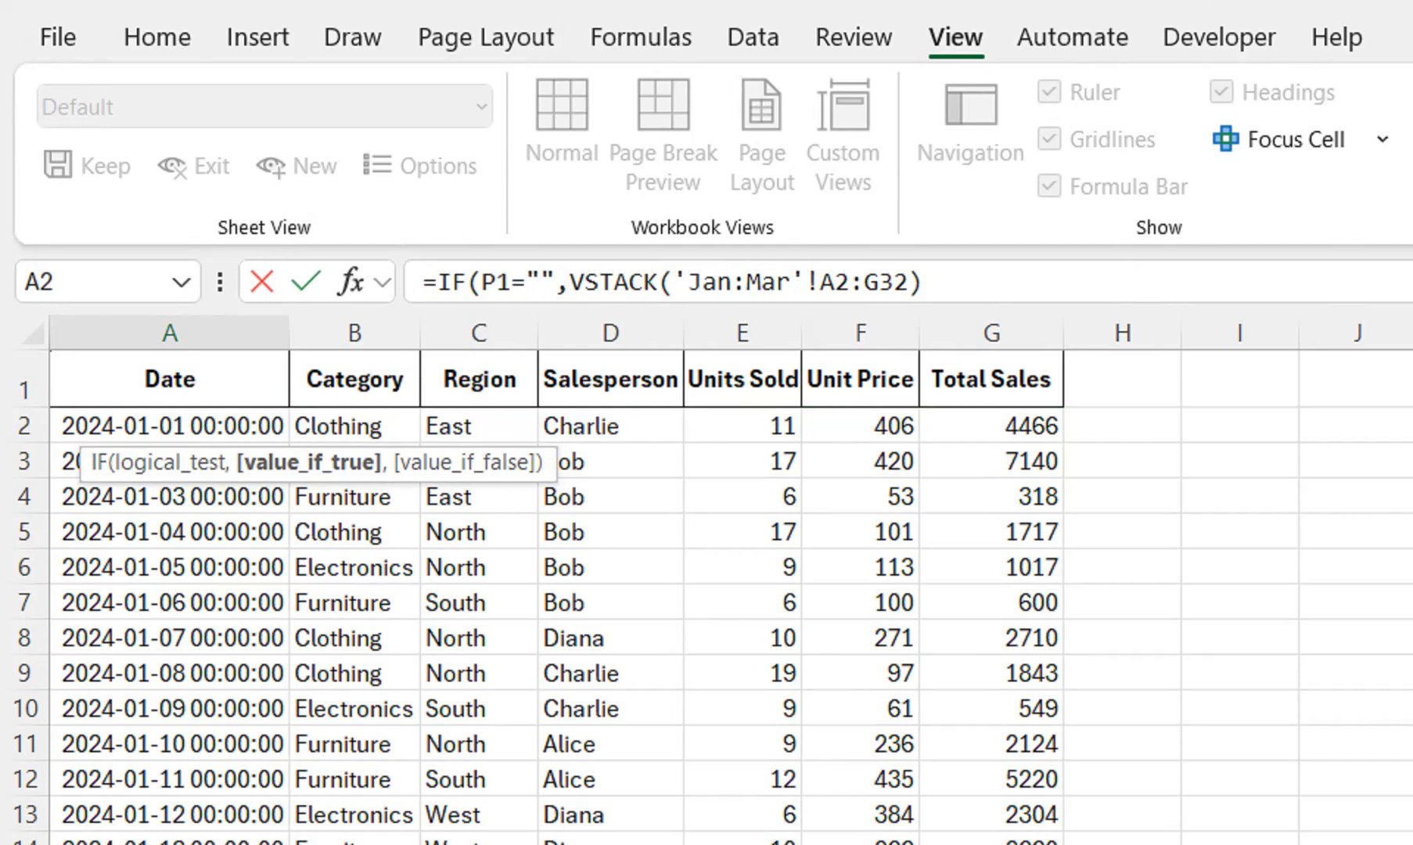
- Begin the value if false with FILTER, reusing a copy of VSTACK('Jan:Mar'!A2:G32) as its array and allowing the pasted active content
type(",")
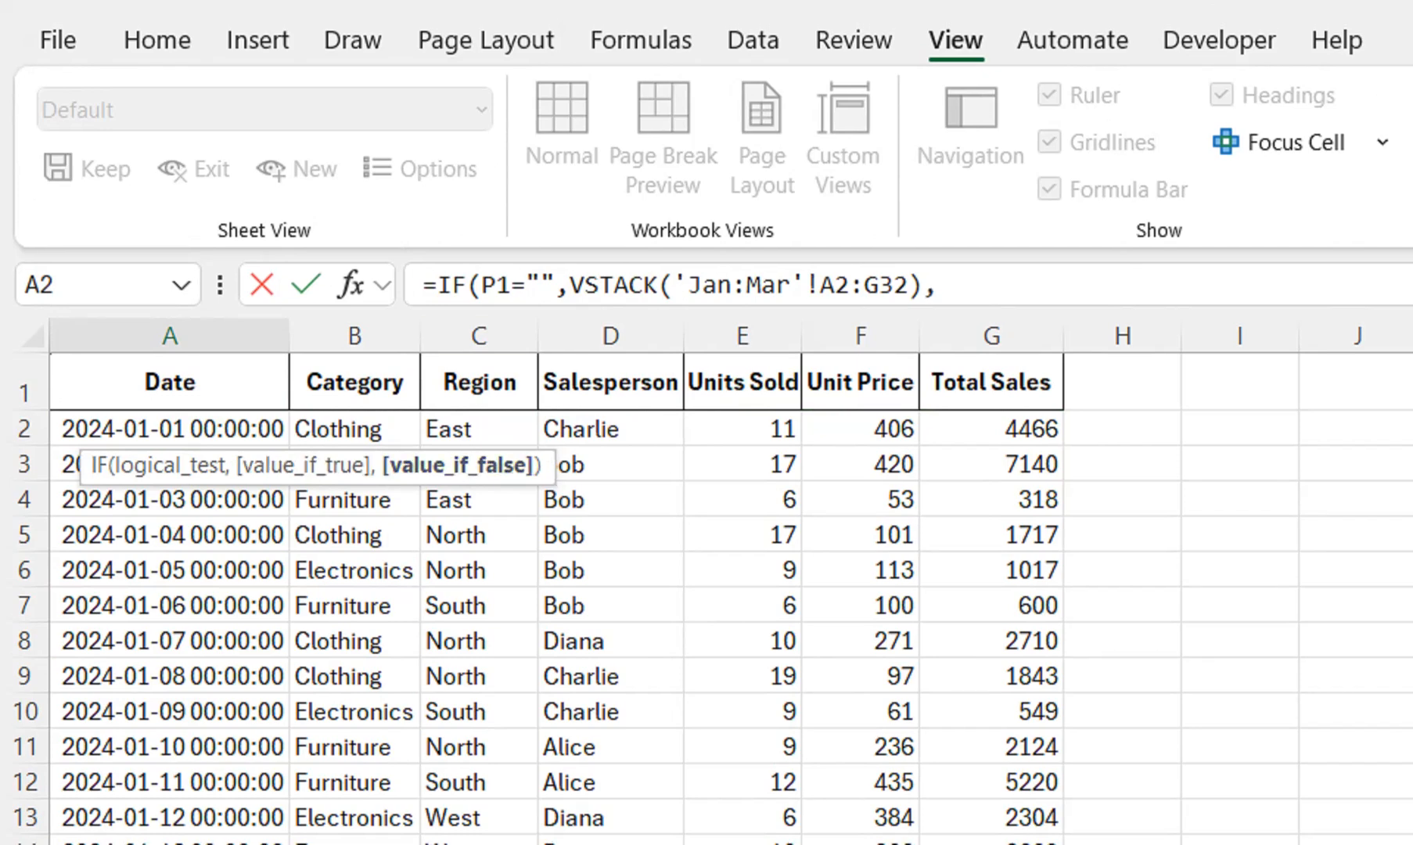
type("filter")
key("Tab")
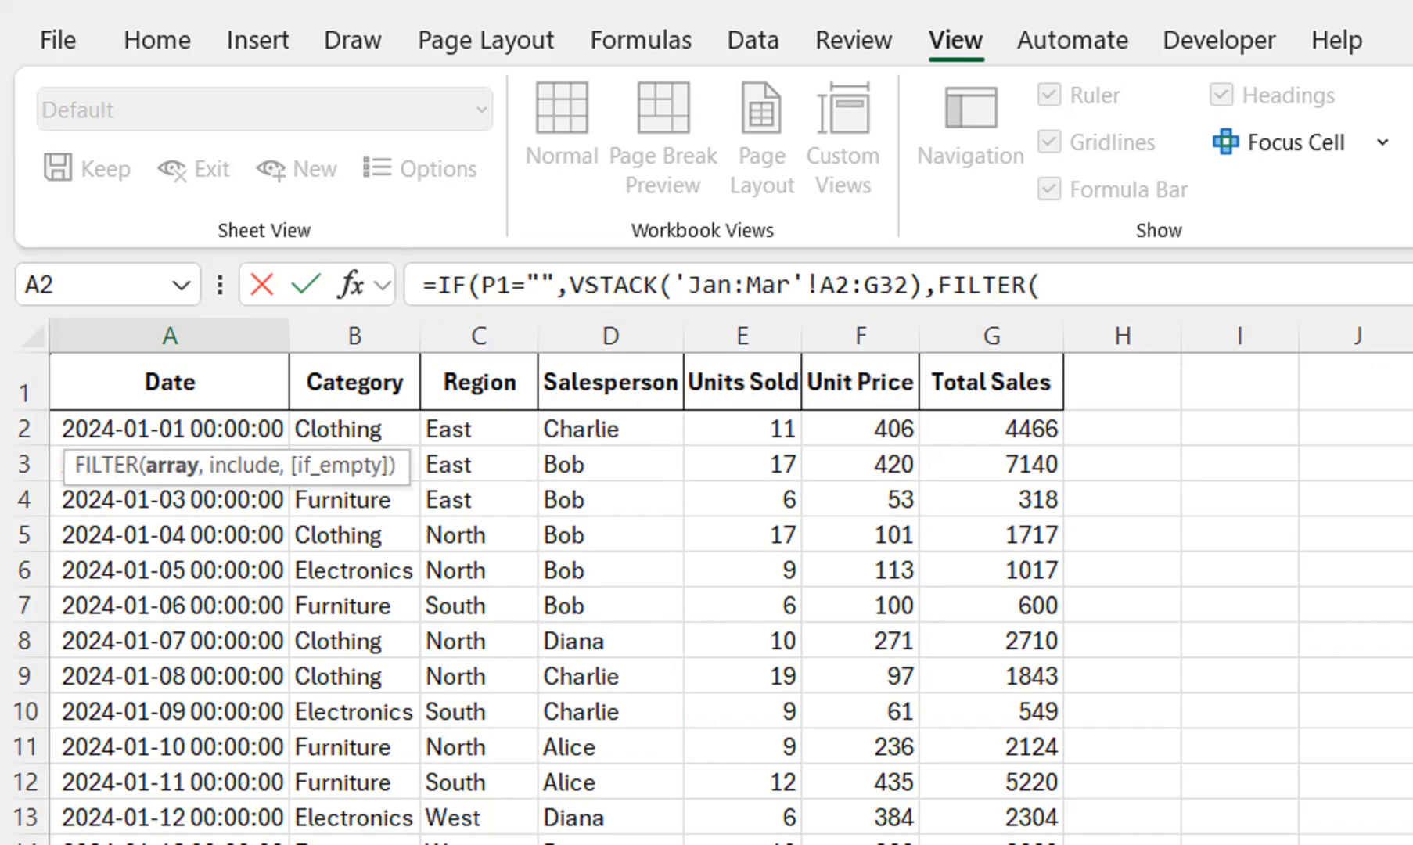
type("vs")
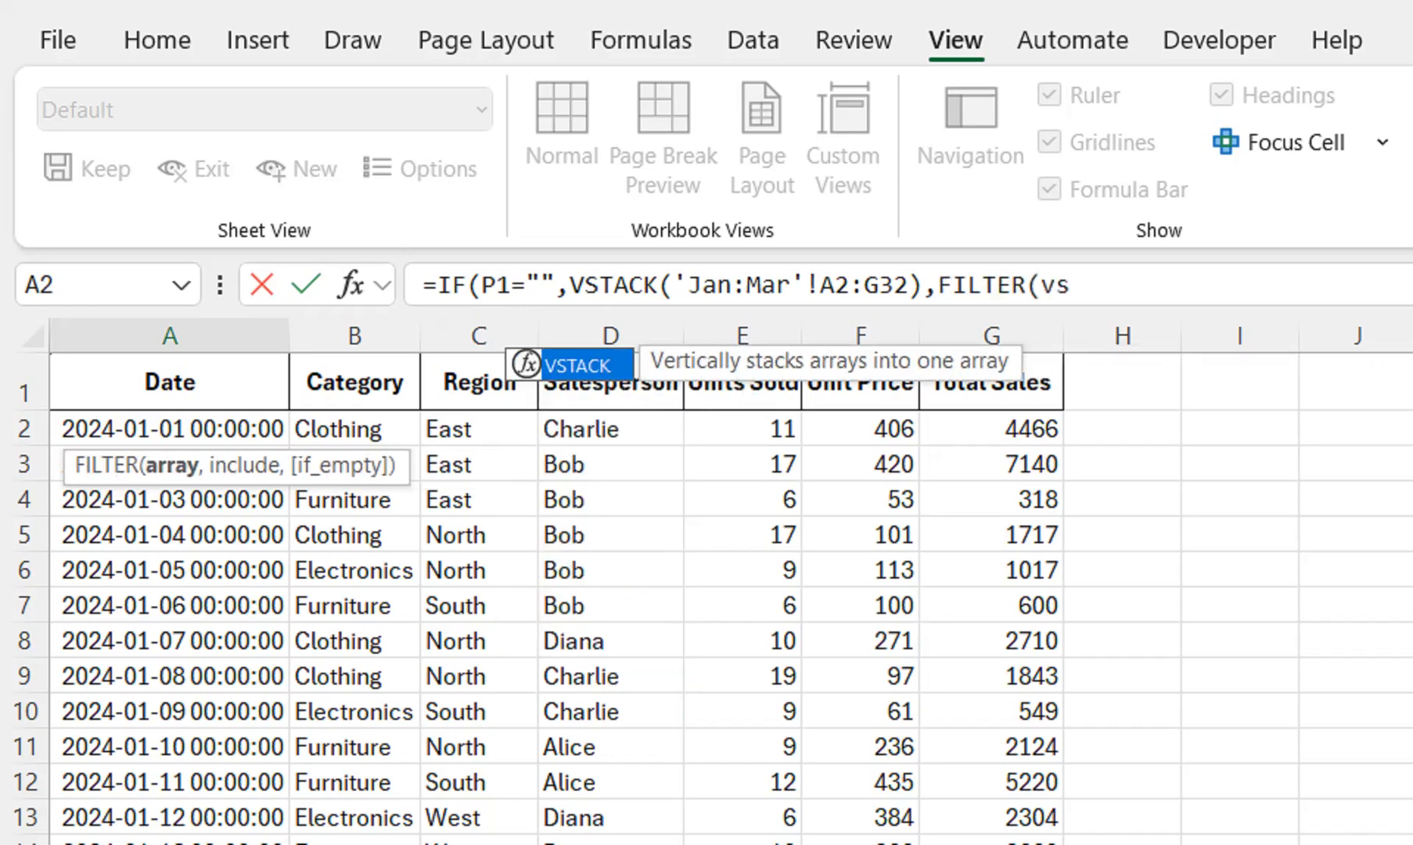
key("Tab")
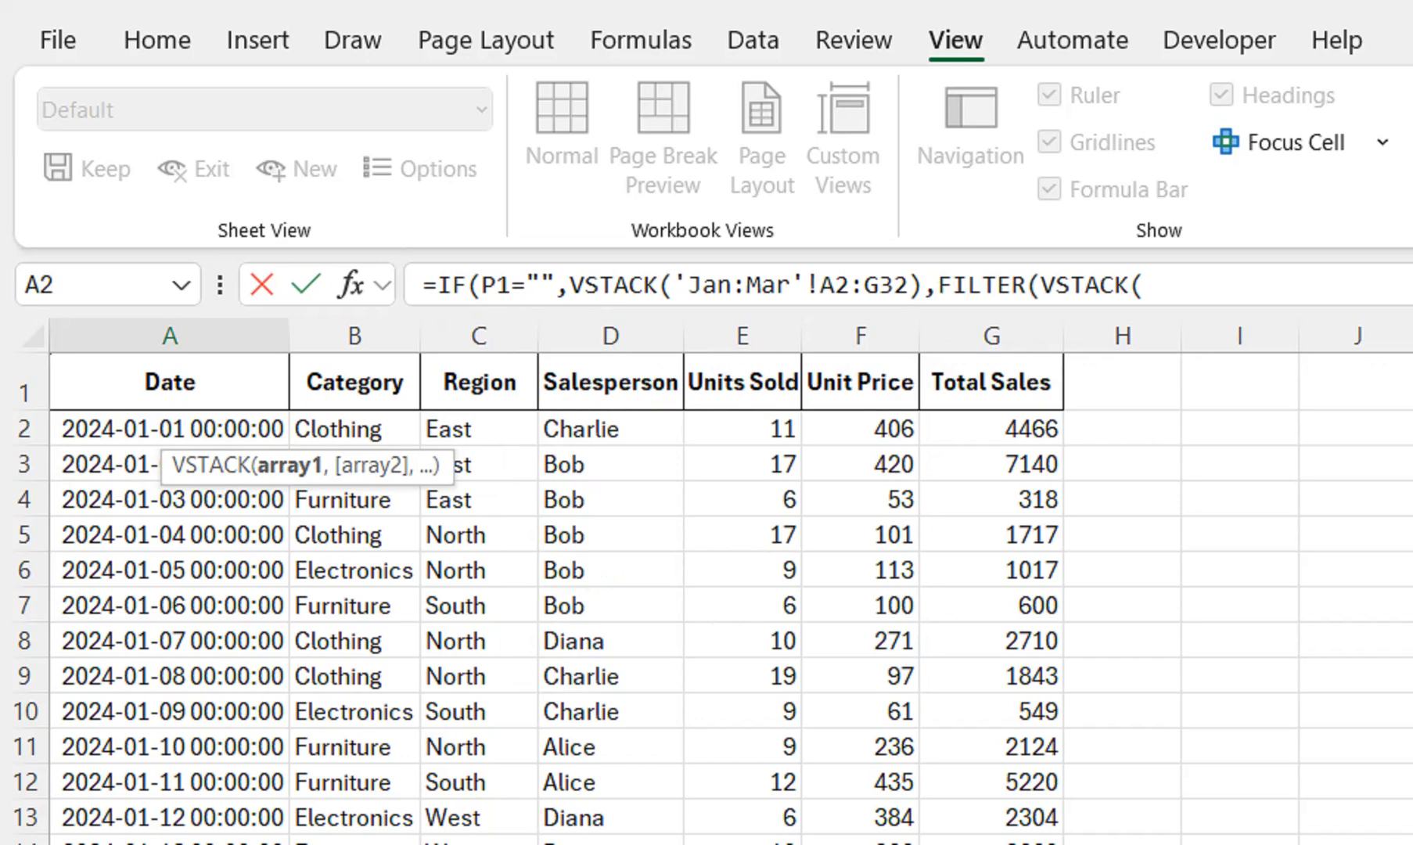
left_click_drag(922, 285, 569, 285)
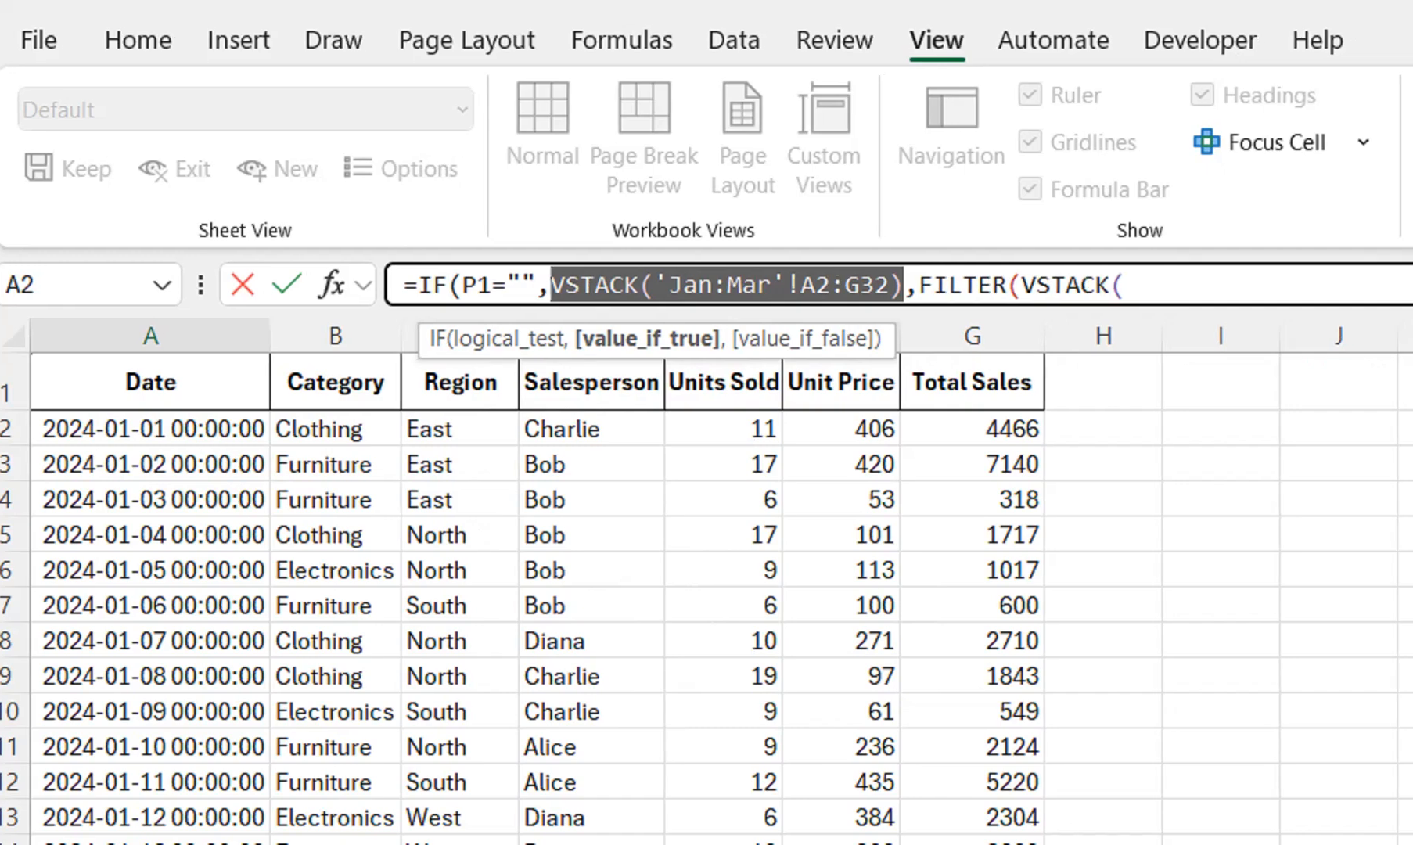
left_click_drag(1144, 285, 1040, 285)
key("ctrl+v")
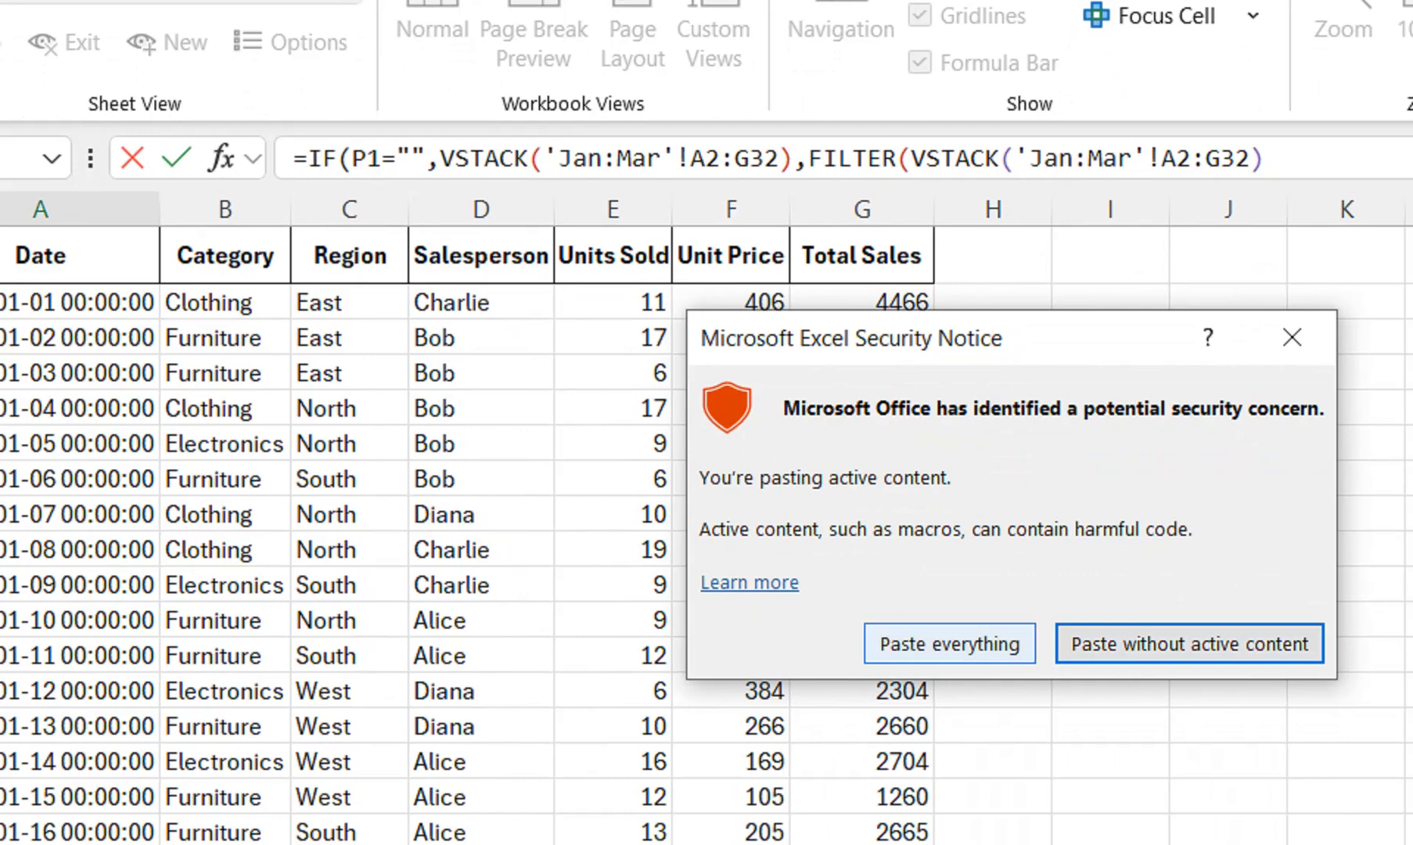
left_click(950, 644)
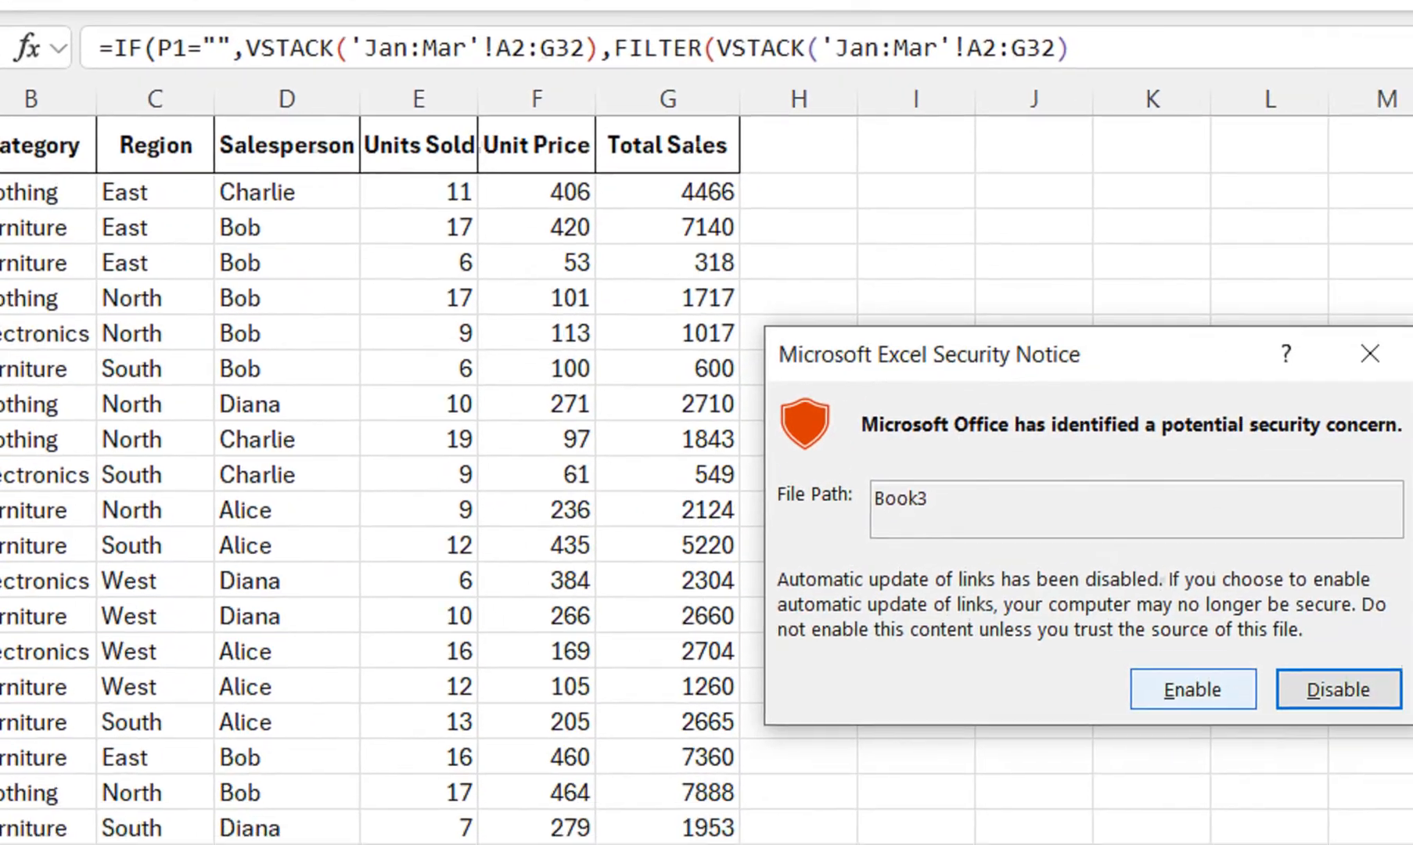
left_click(1361, 823)
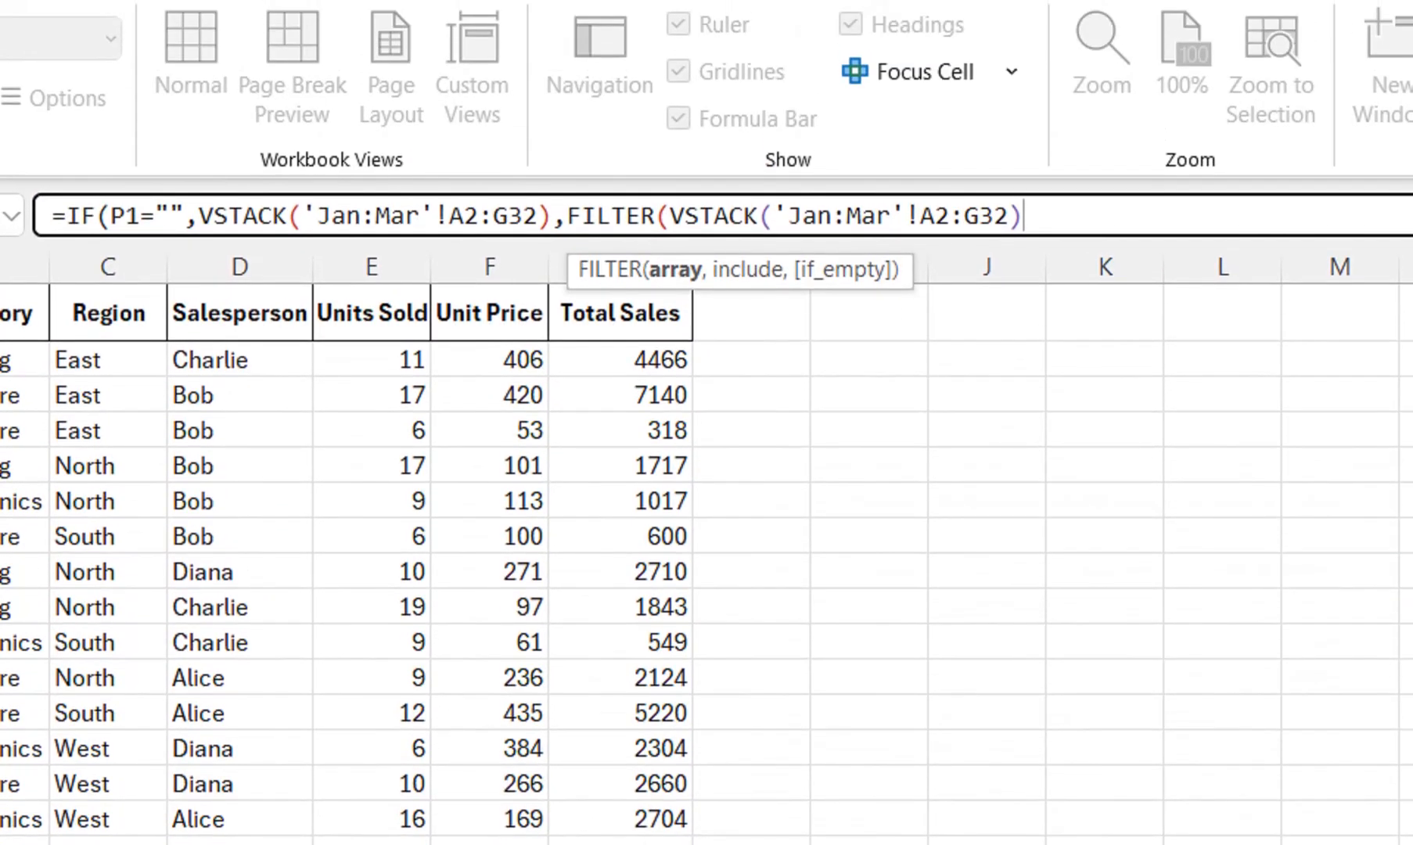
- Set the FILTER include condition to VSTACK('Jan:Mar'!B2:B32)=P1, close both functions and enter the formula
type(",s")
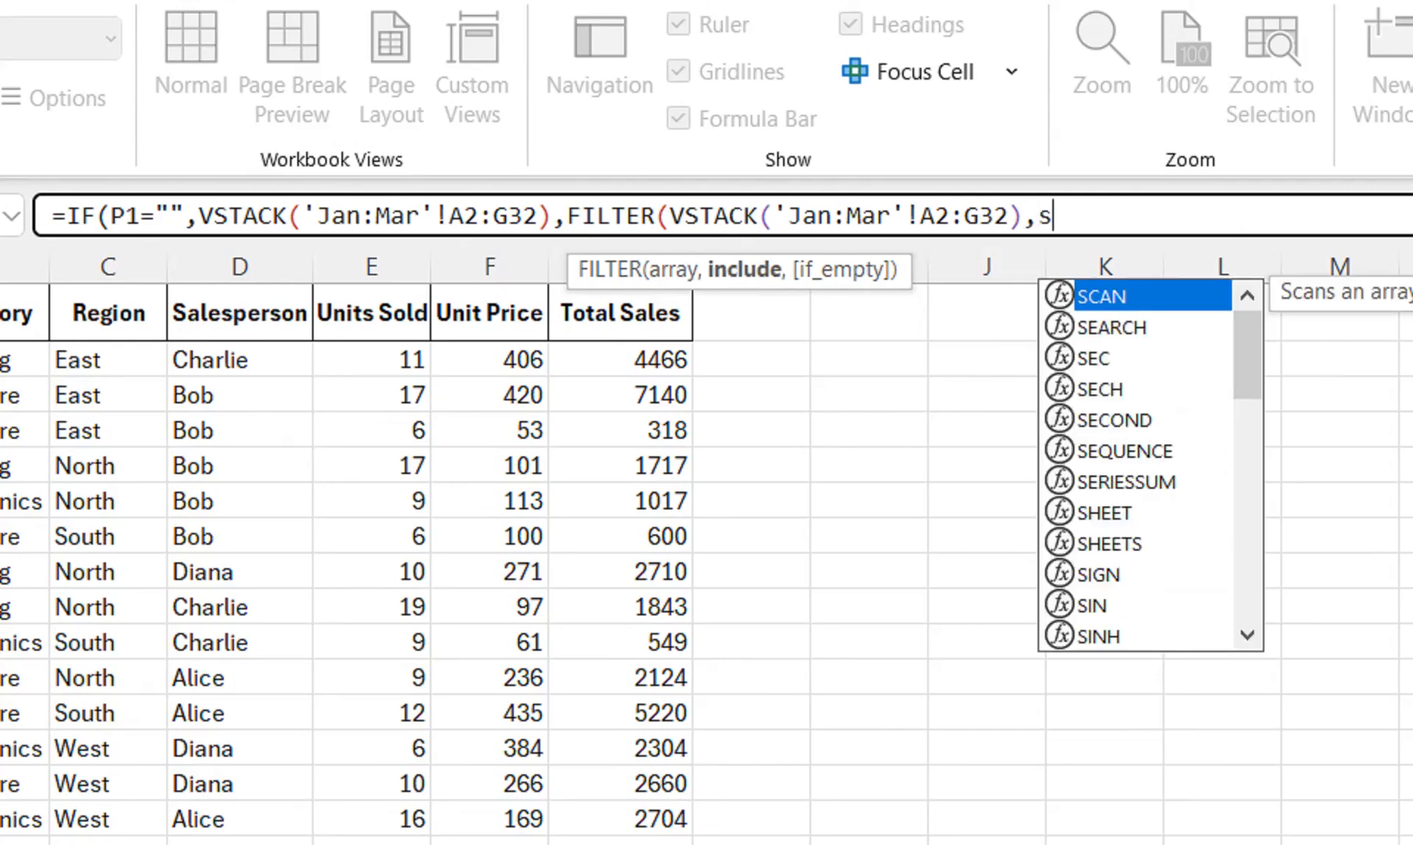
key("BackSpace")
type("vs")
key("Tab")
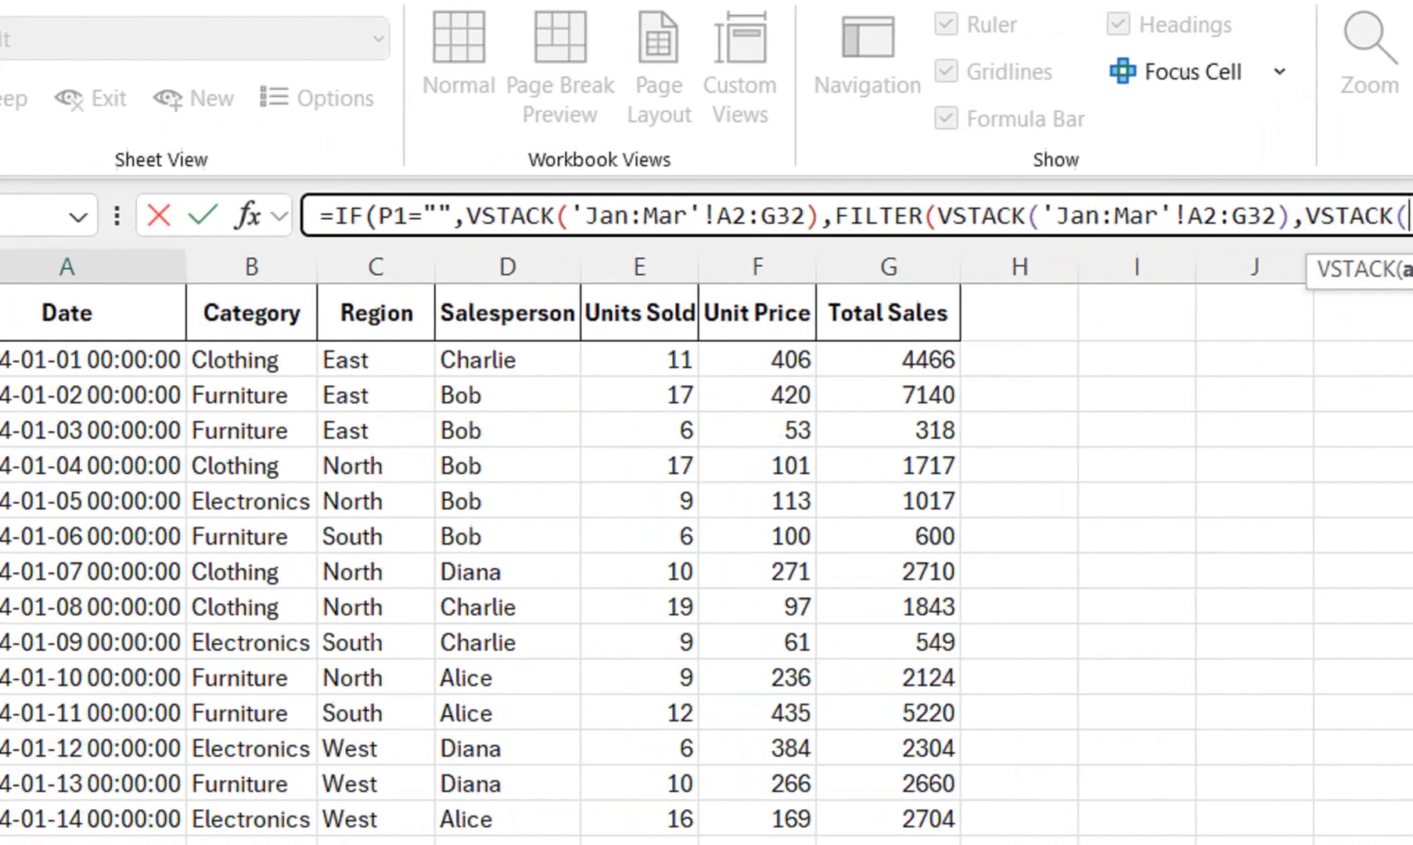
left_click(309, 360)
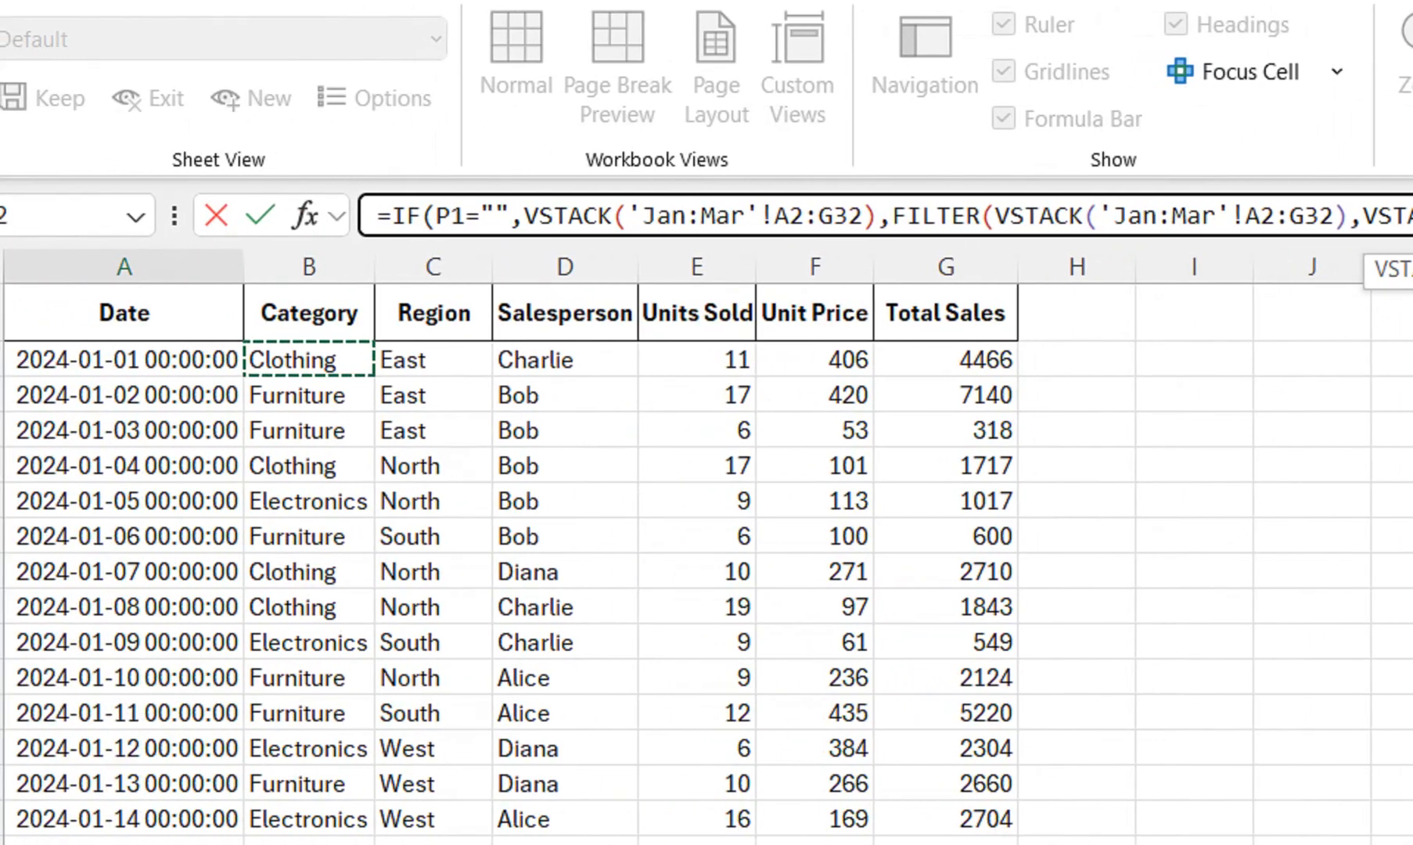
key("ctrl+shift+Down")
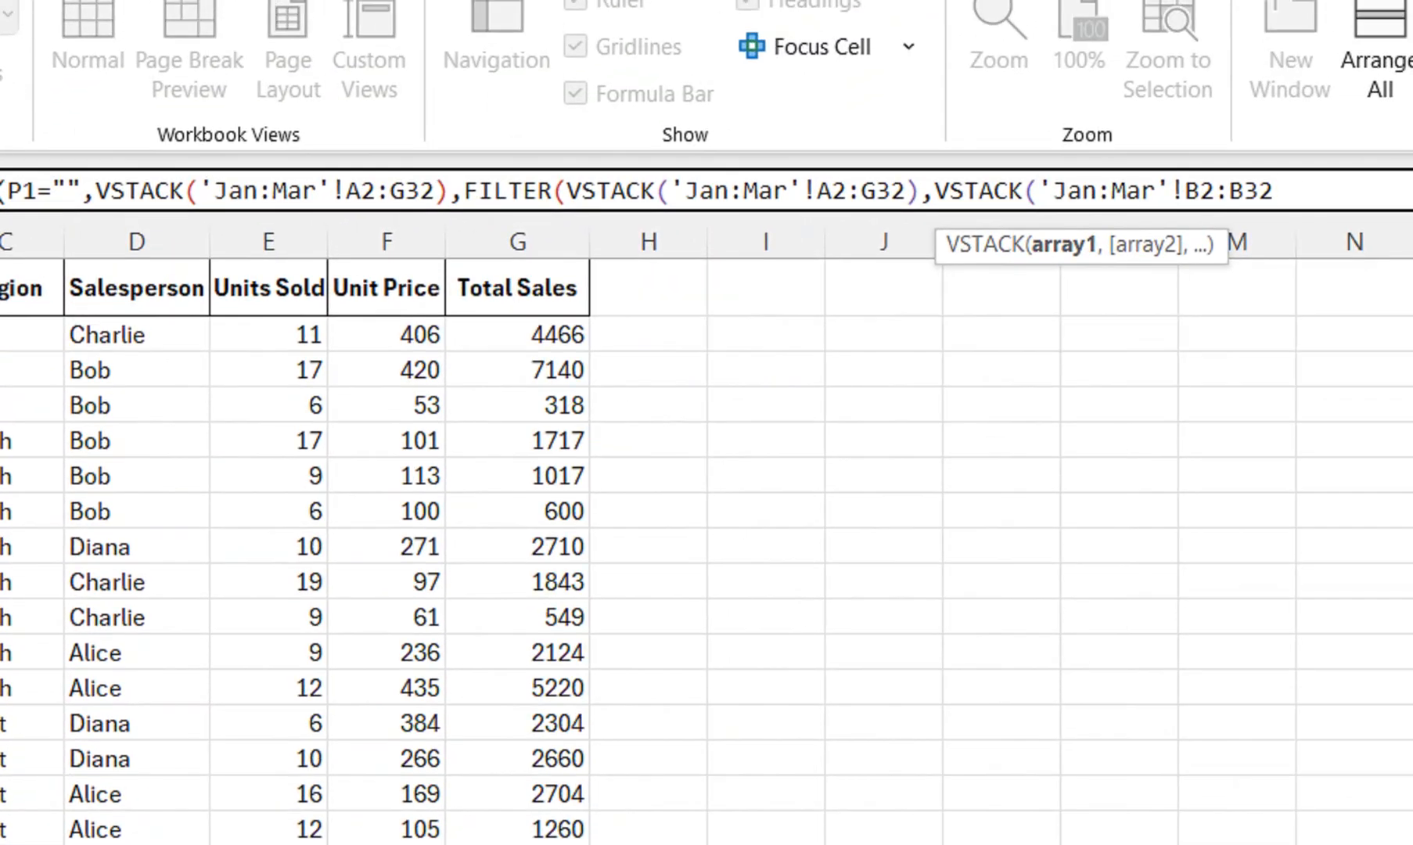
type(")")
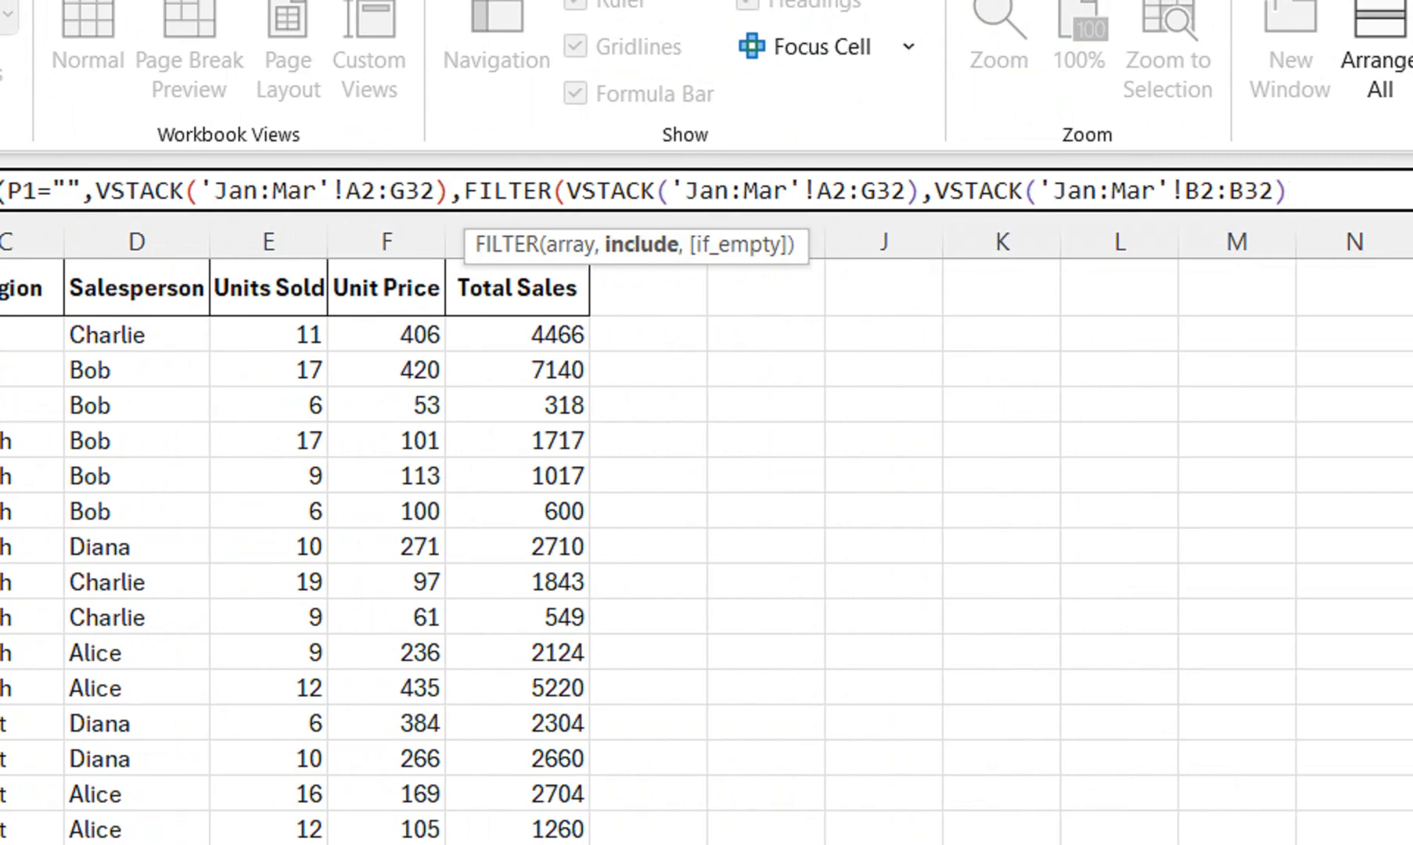
type("=P1)")
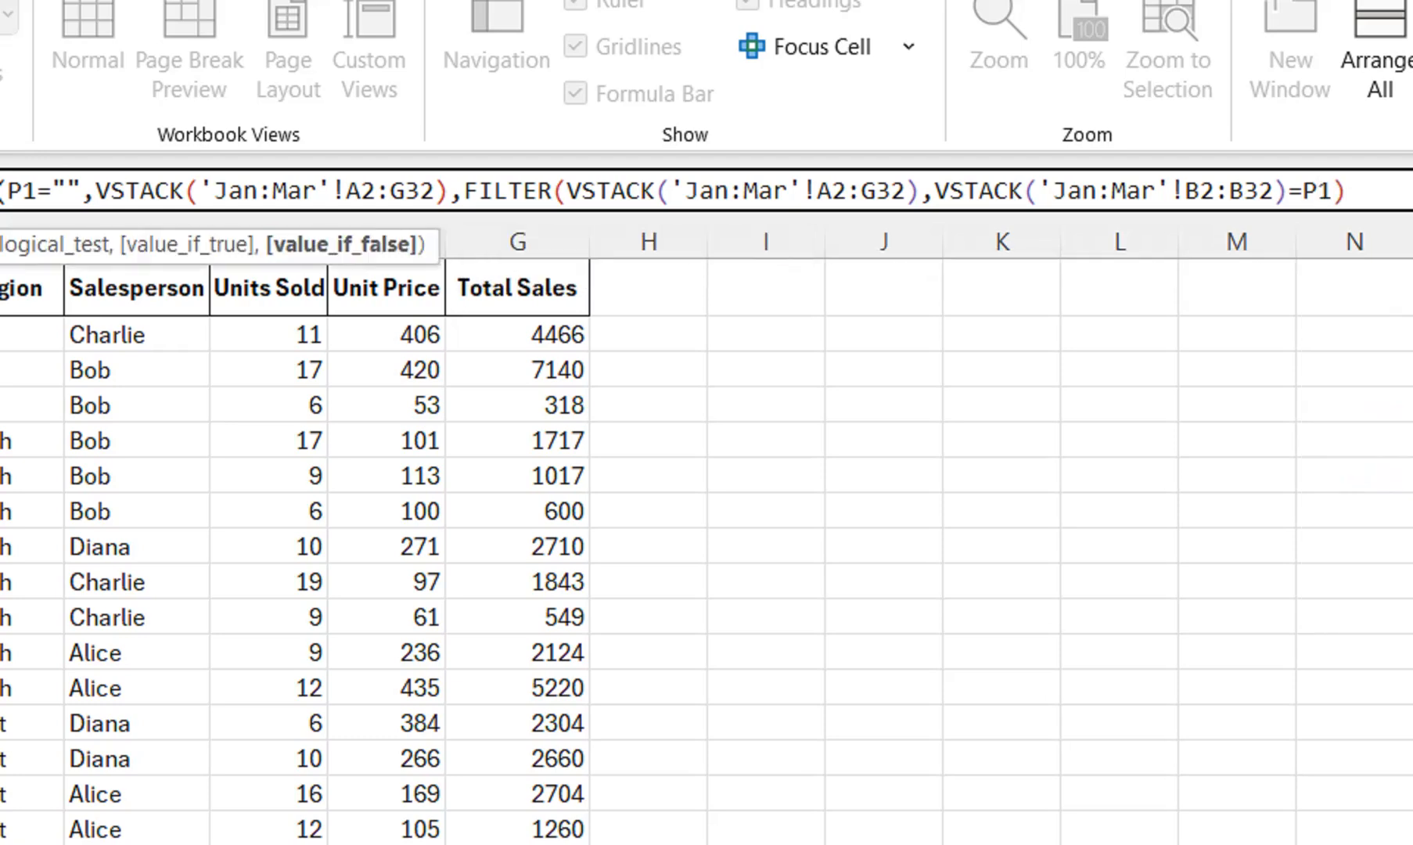
type(")")
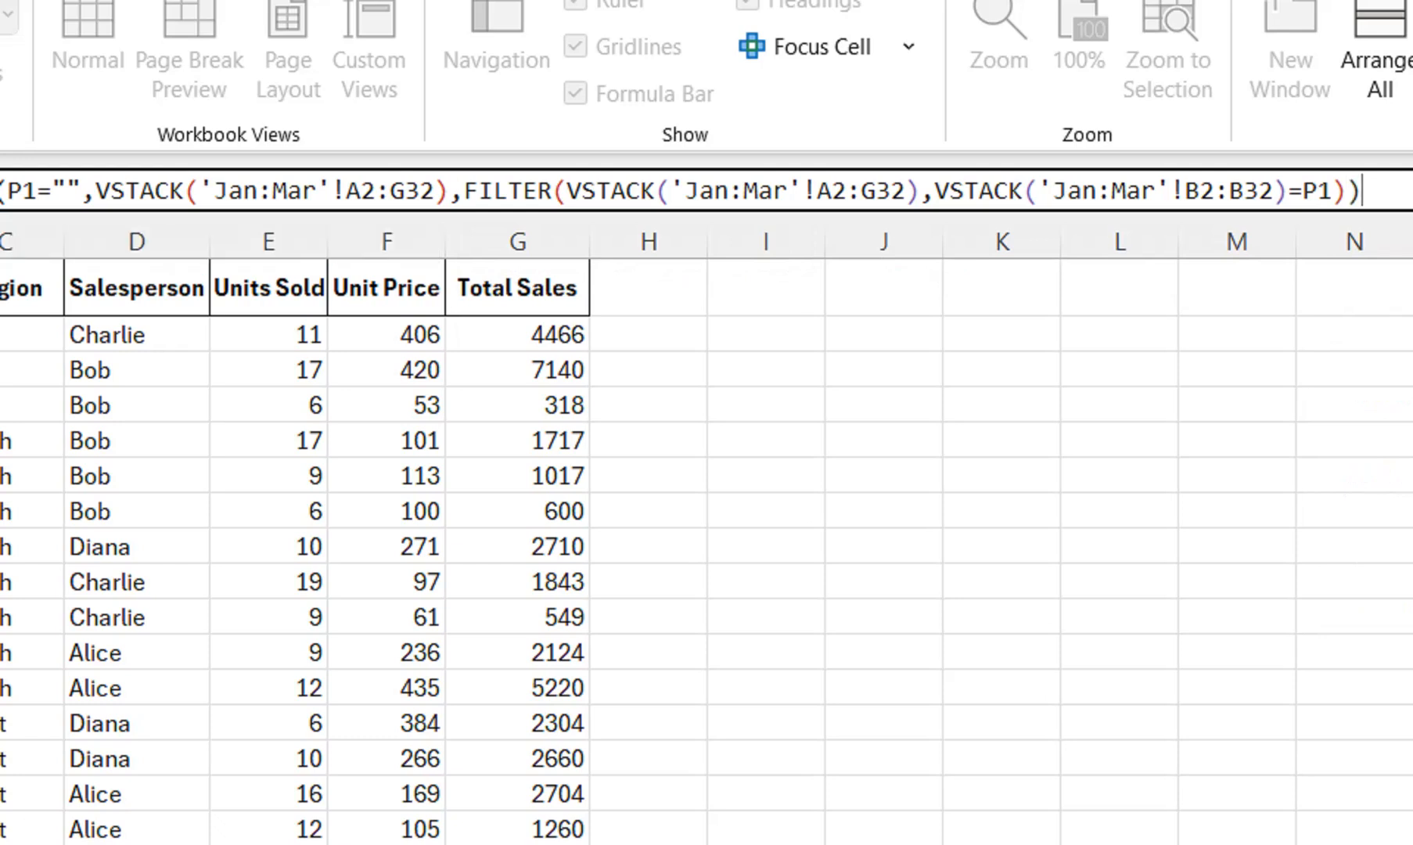
key("Return")
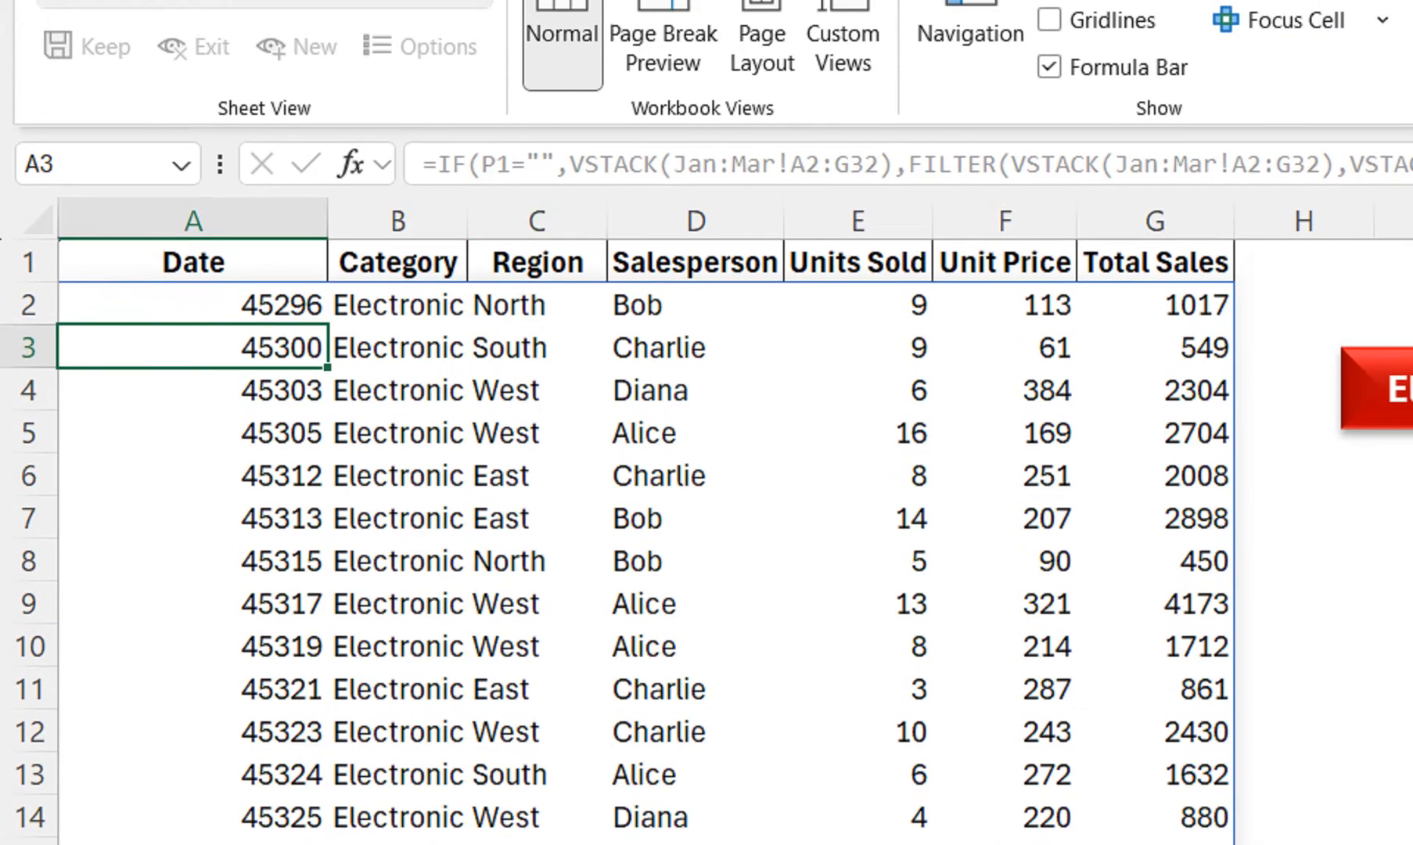
- Autofit the Category column and copy the date format of cell A2 on Mar to the Filter Data dates from A2 down
double_click(467, 133)
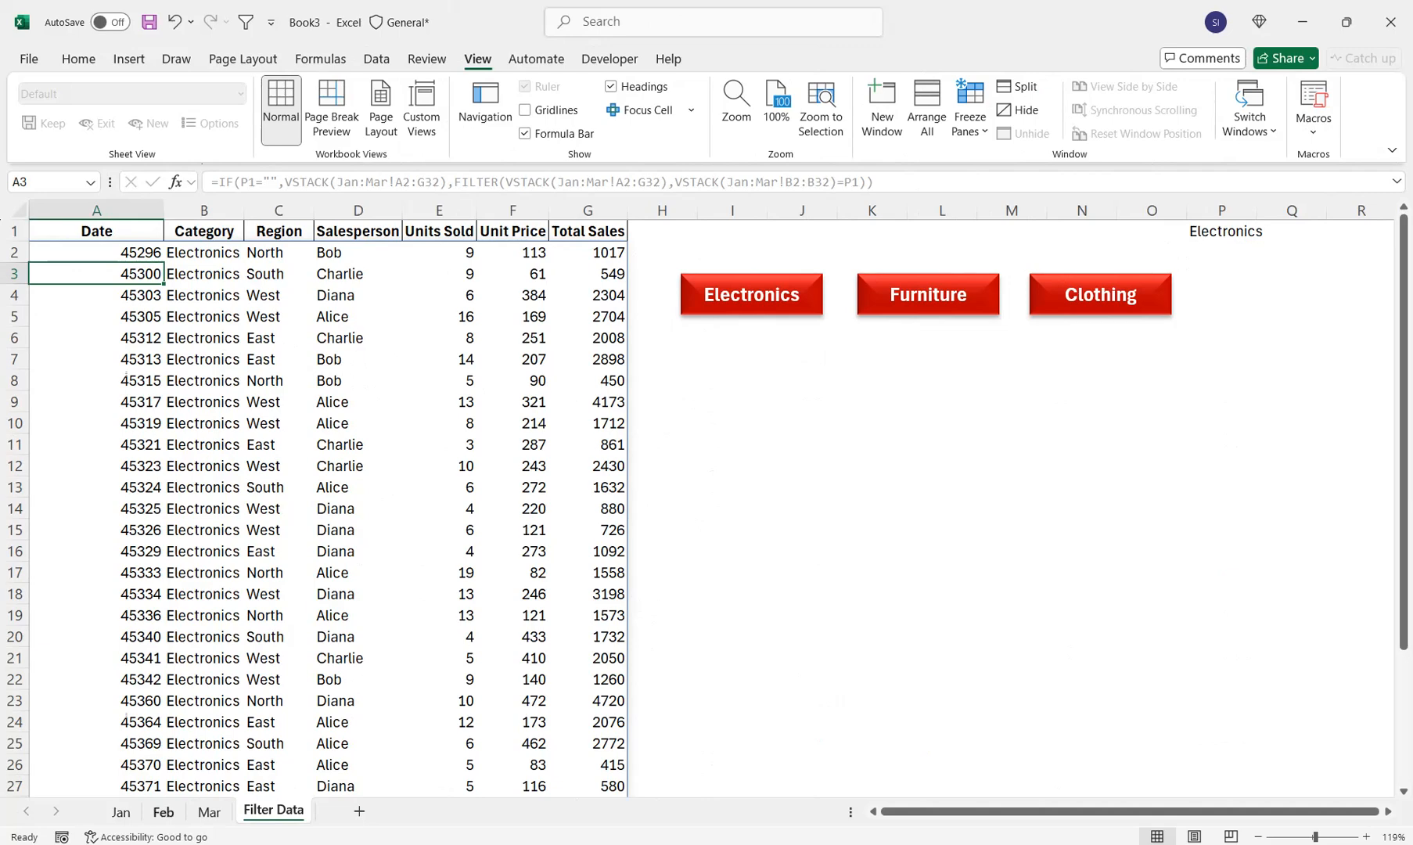
left_click(209, 812)
left_click(83, 258)
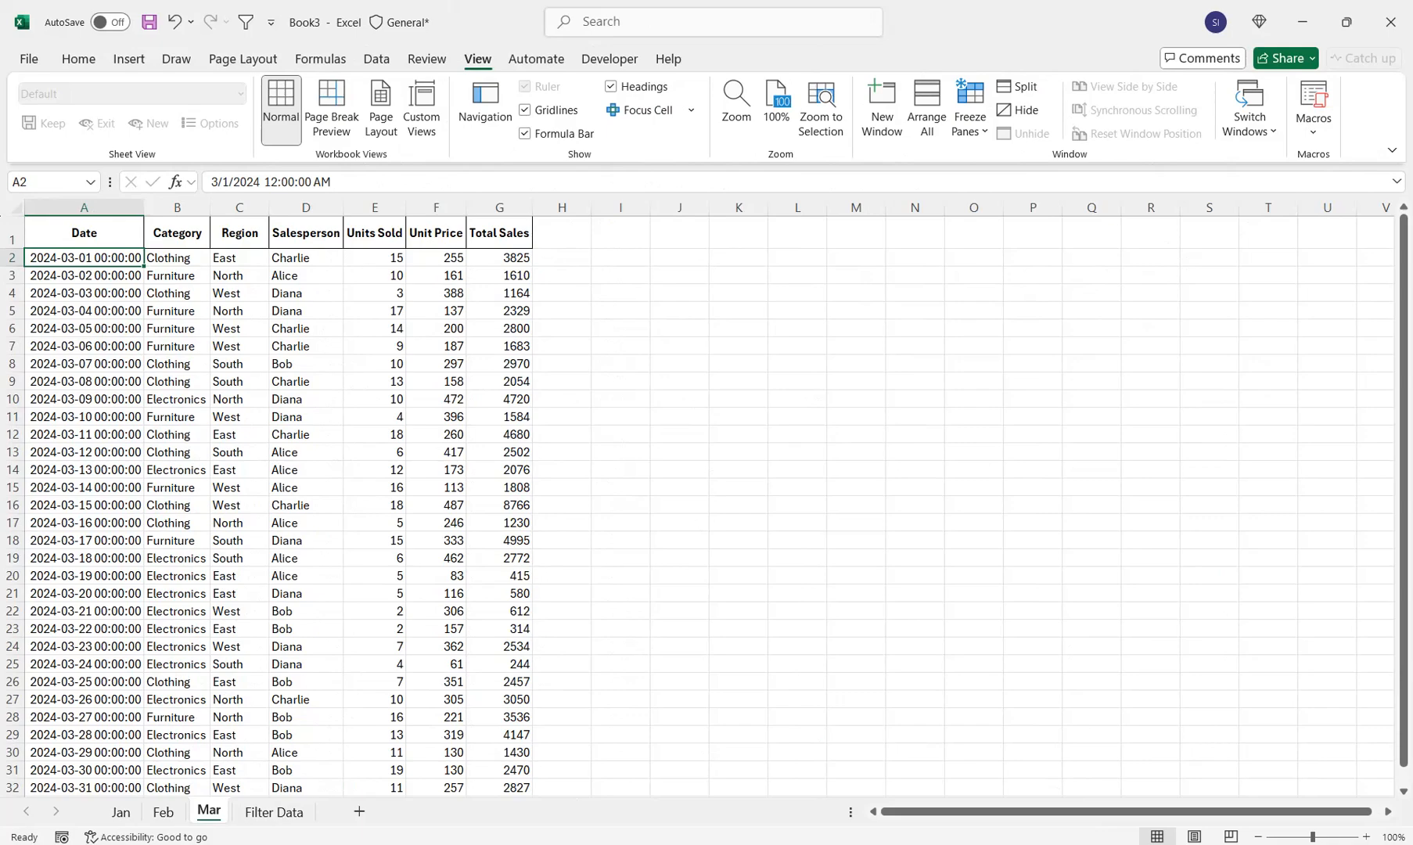
left_click(78, 59)
left_click(69, 133)
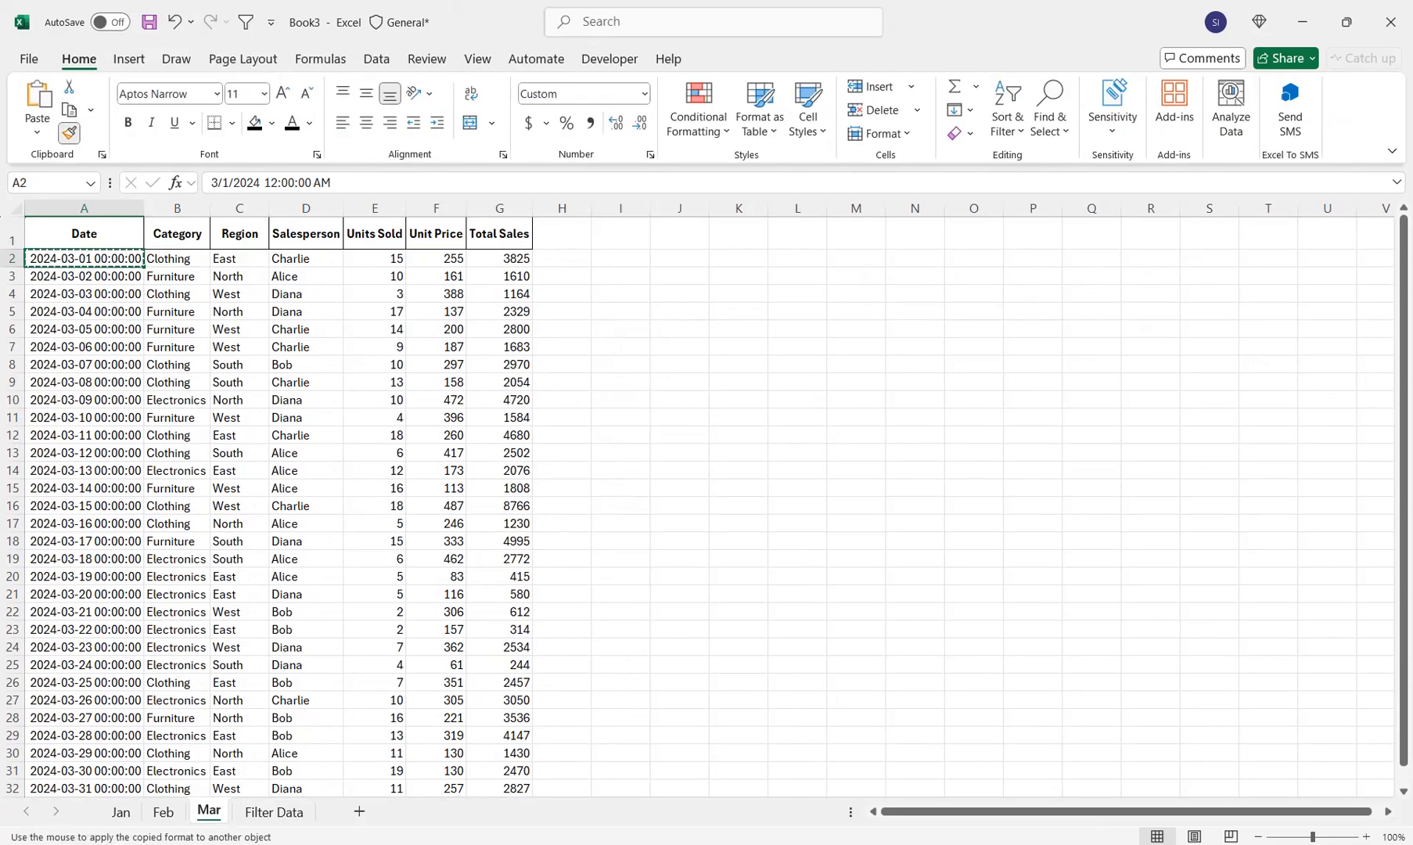
left_click(273, 812)
mouse_move(96, 253)
left_mouse_down()
mouse_move(117, 782)
mouse_move(163, 791)
left_mouse_up()
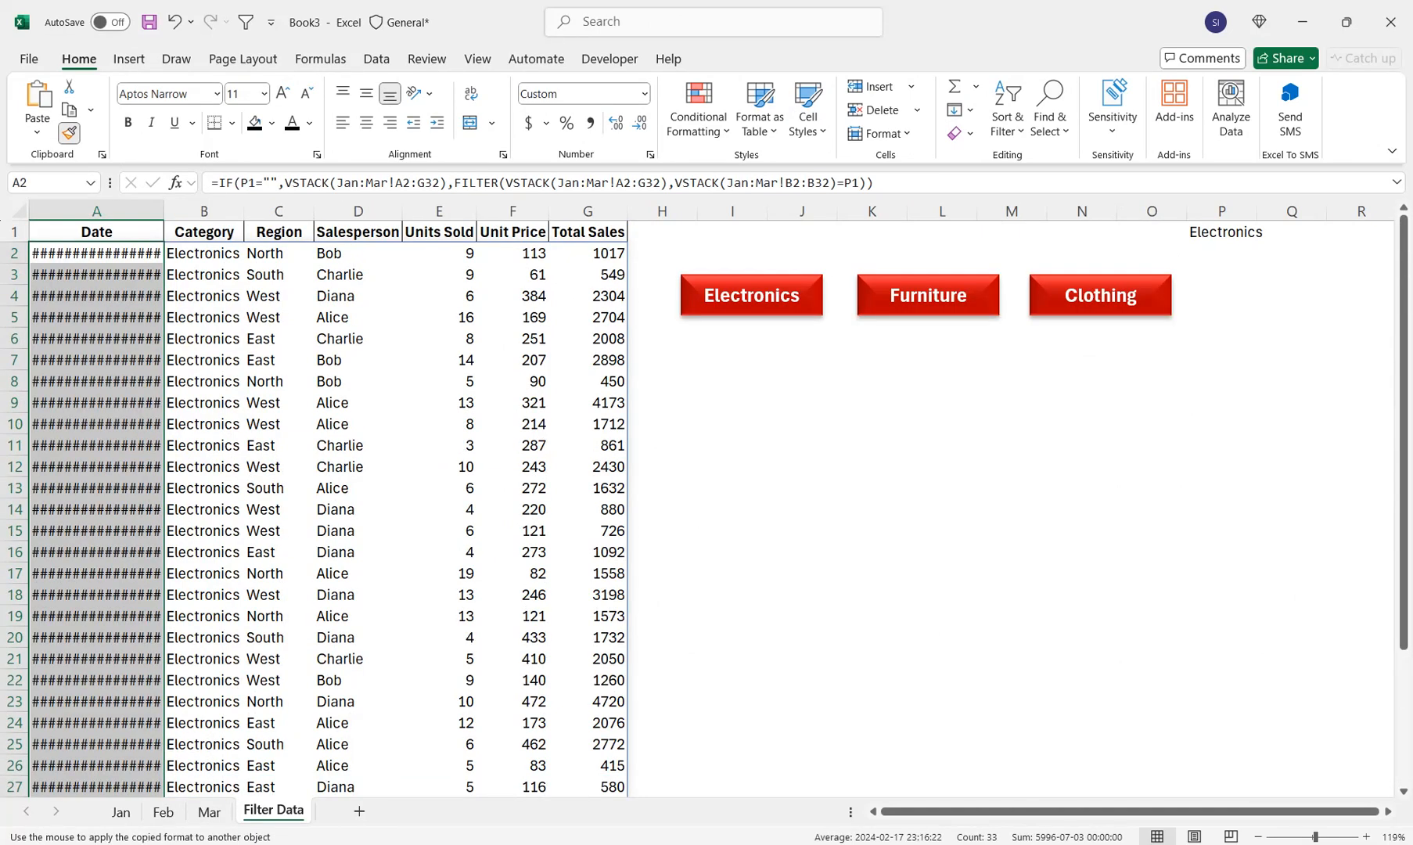
- Autofit the Date column on Filter Data and end the format painting
double_click(165, 211)
key("Escape")
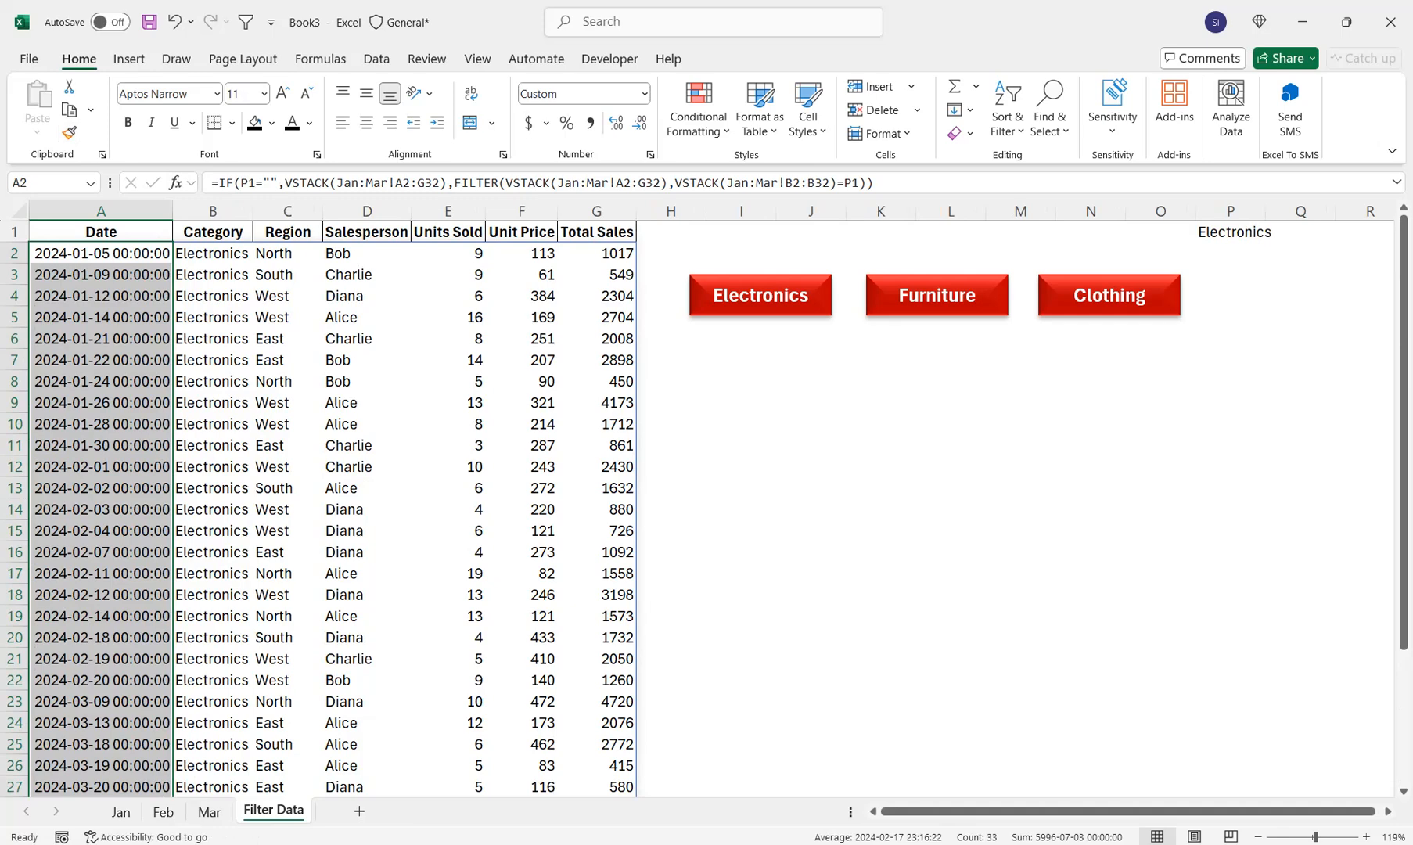
left_click(447, 296)
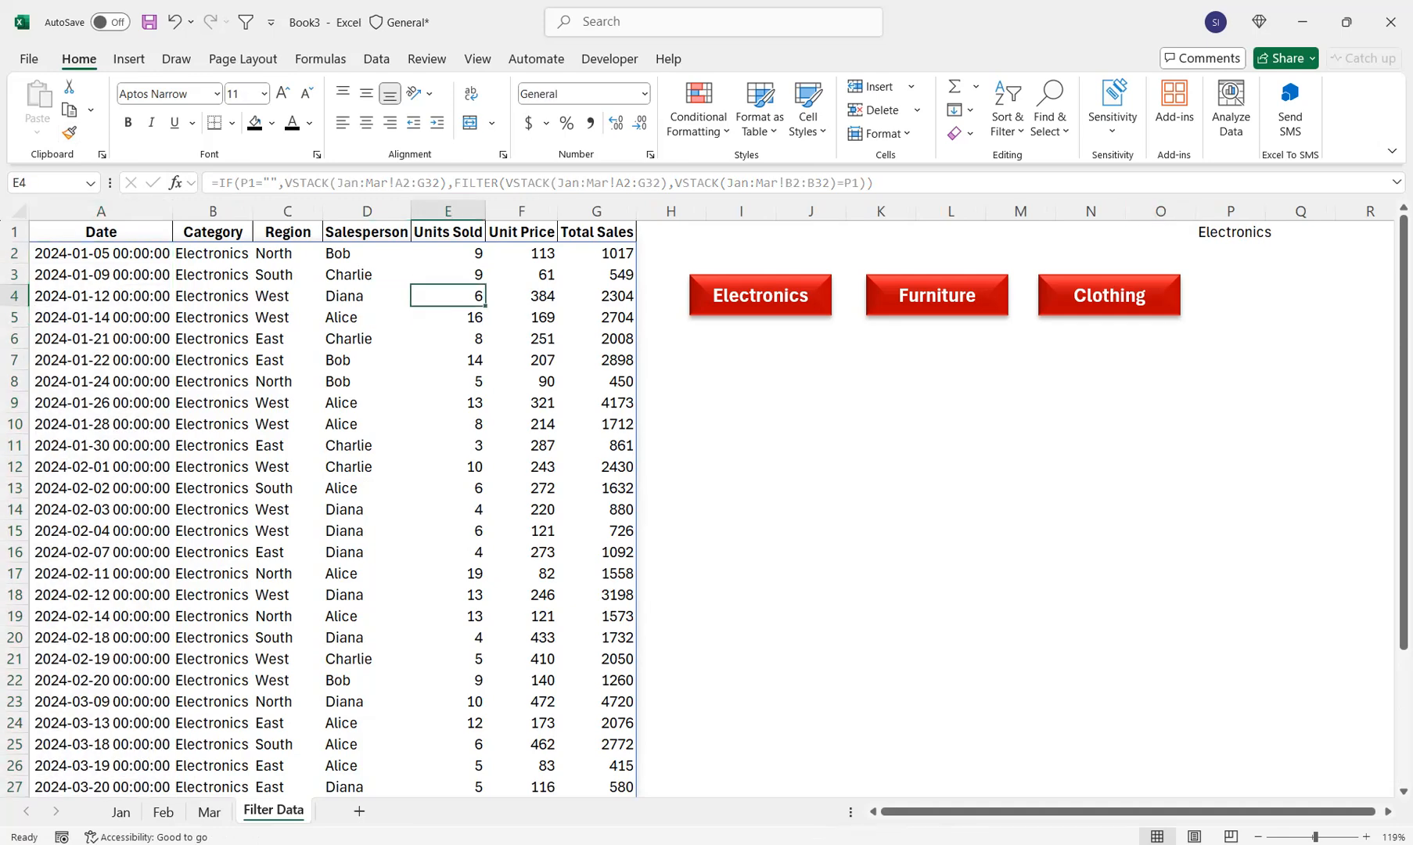
- Clear the category from cell P1
left_click(1229, 233)
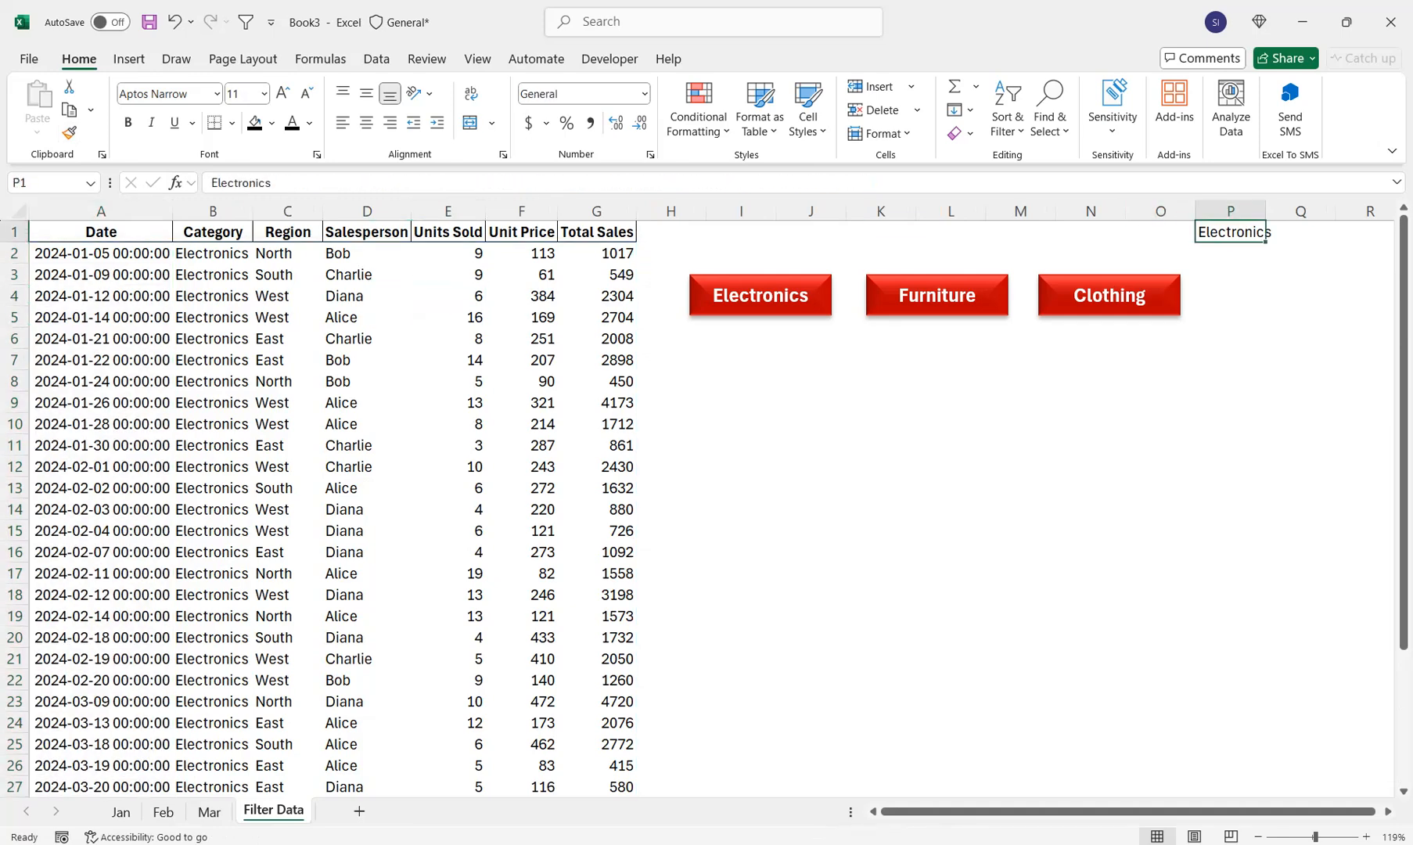
key("Delete")
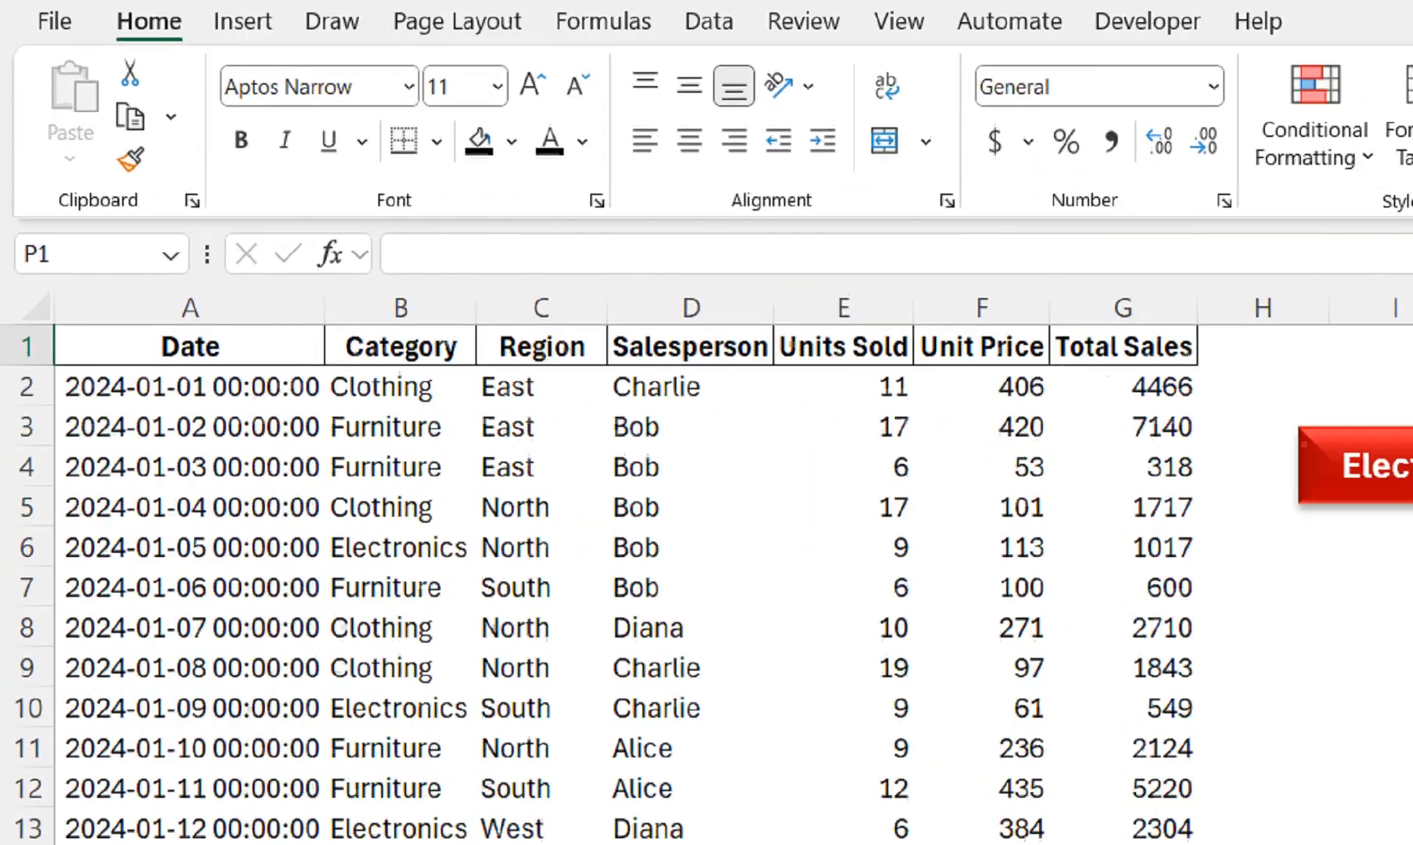
- Copy the date format to all remaining dates in column A of Filter Data, down to A94
left_click_drag(100, 253, 100, 510)
left_click_drag(100, 708, 340, 841)
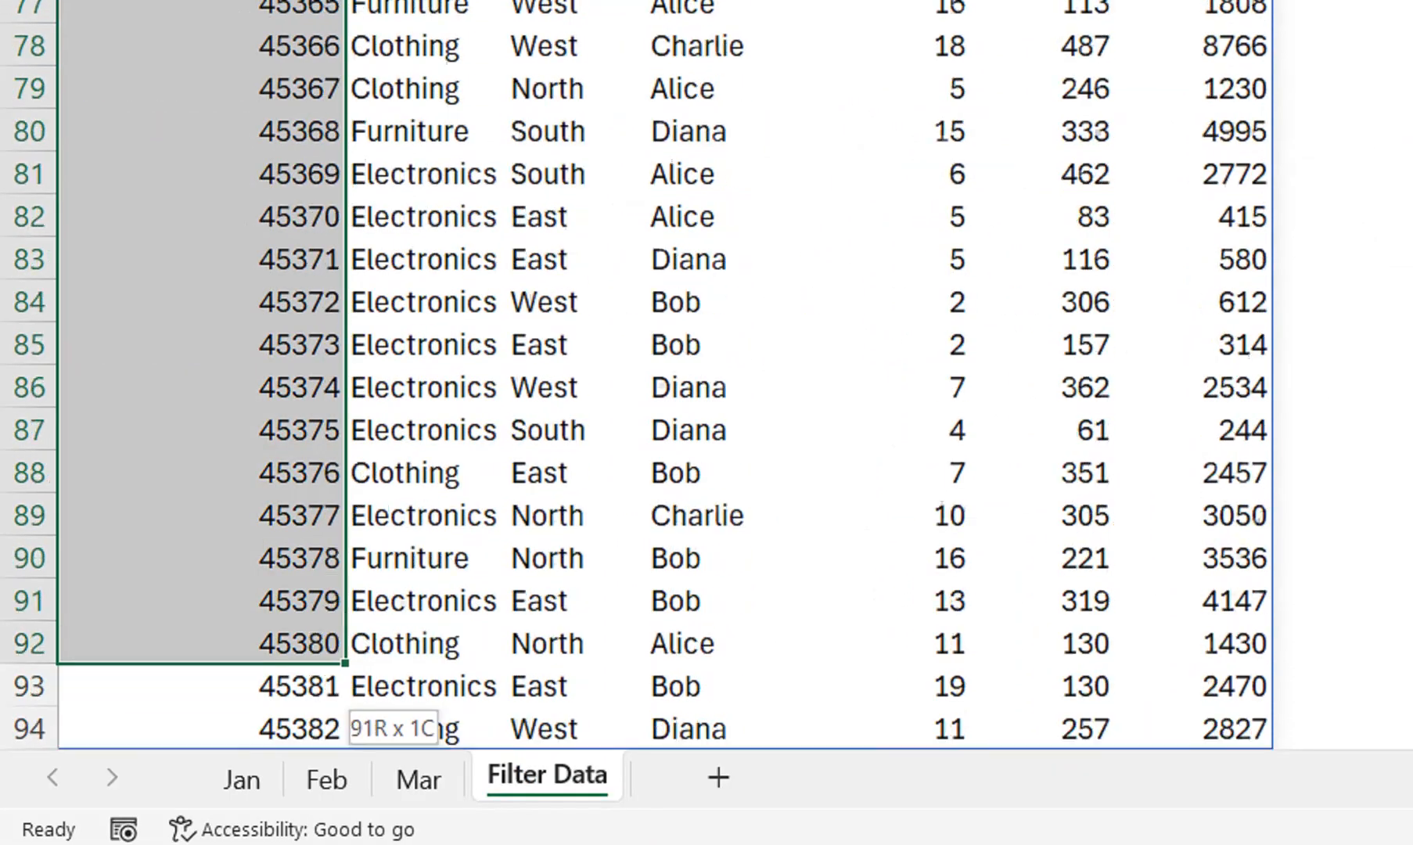
left_click_drag(328, 651, 329, 686)
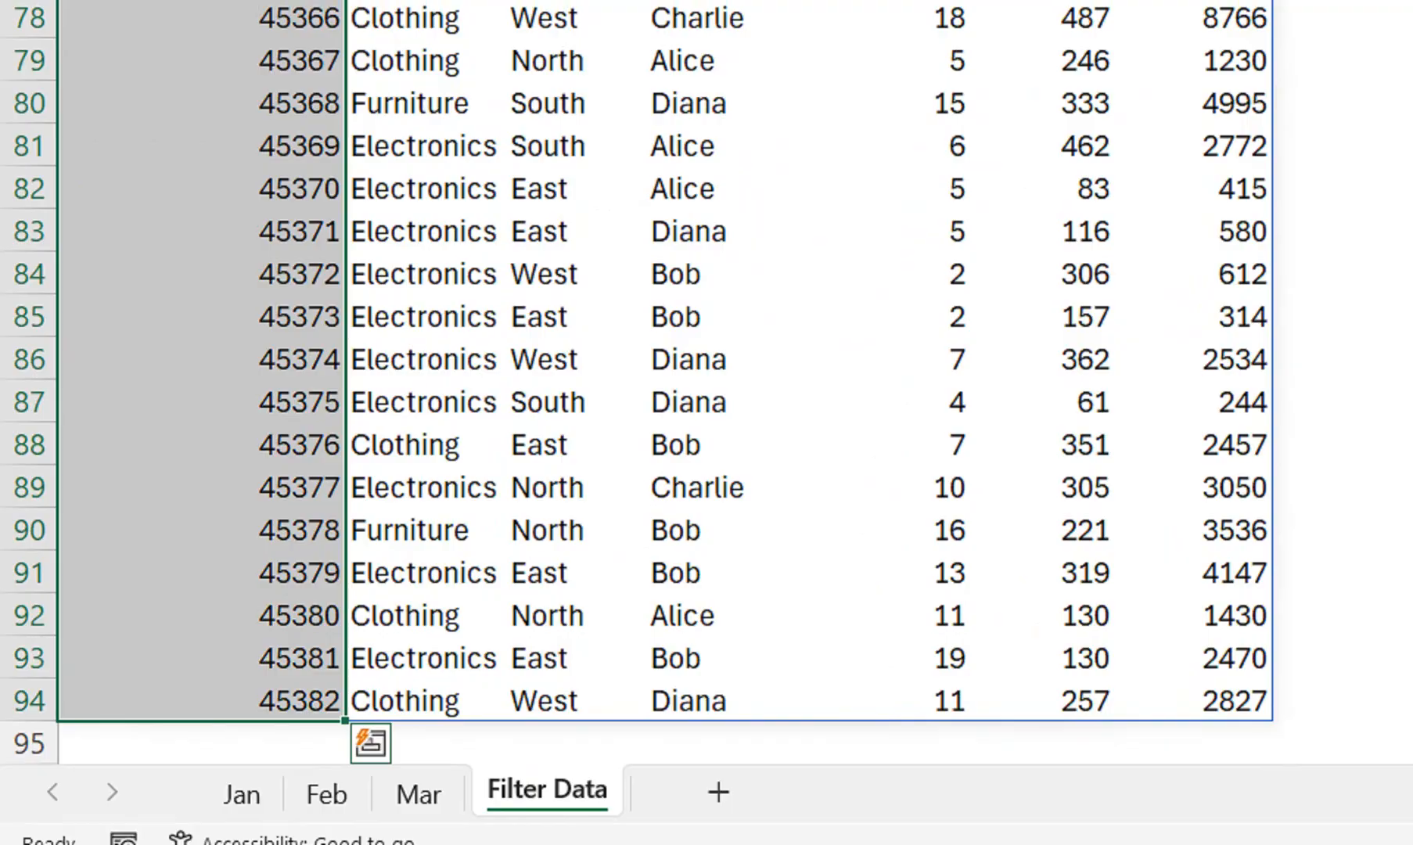
left_click(370, 730)
left_click(201, 89)
left_click_drag(100, 445, 137, 156)
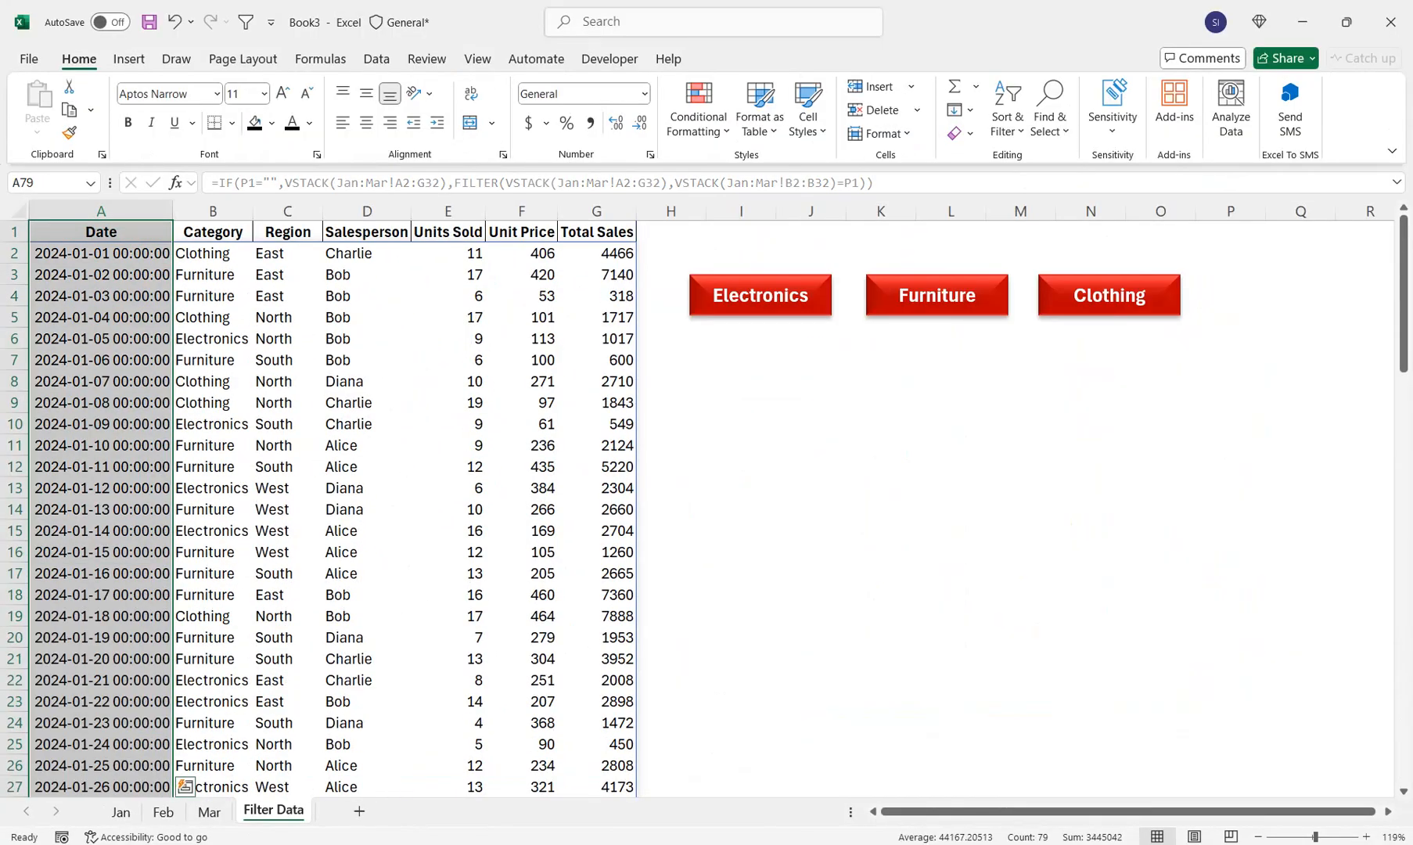
left_click(100, 553)
left_click(69, 133)
mouse_move(100, 701)
left_mouse_down()
mouse_move(101, 786)
mouse_move(160, 782)
mouse_move(164, 753)
mouse_move(188, 757)
mouse_move(192, 776)
mouse_move(170, 775)
left_mouse_up()
- Compare the last Total Sales value in G94 with G32 on the Mar sheet and return to the top of Filter Data
left_click(596, 766)
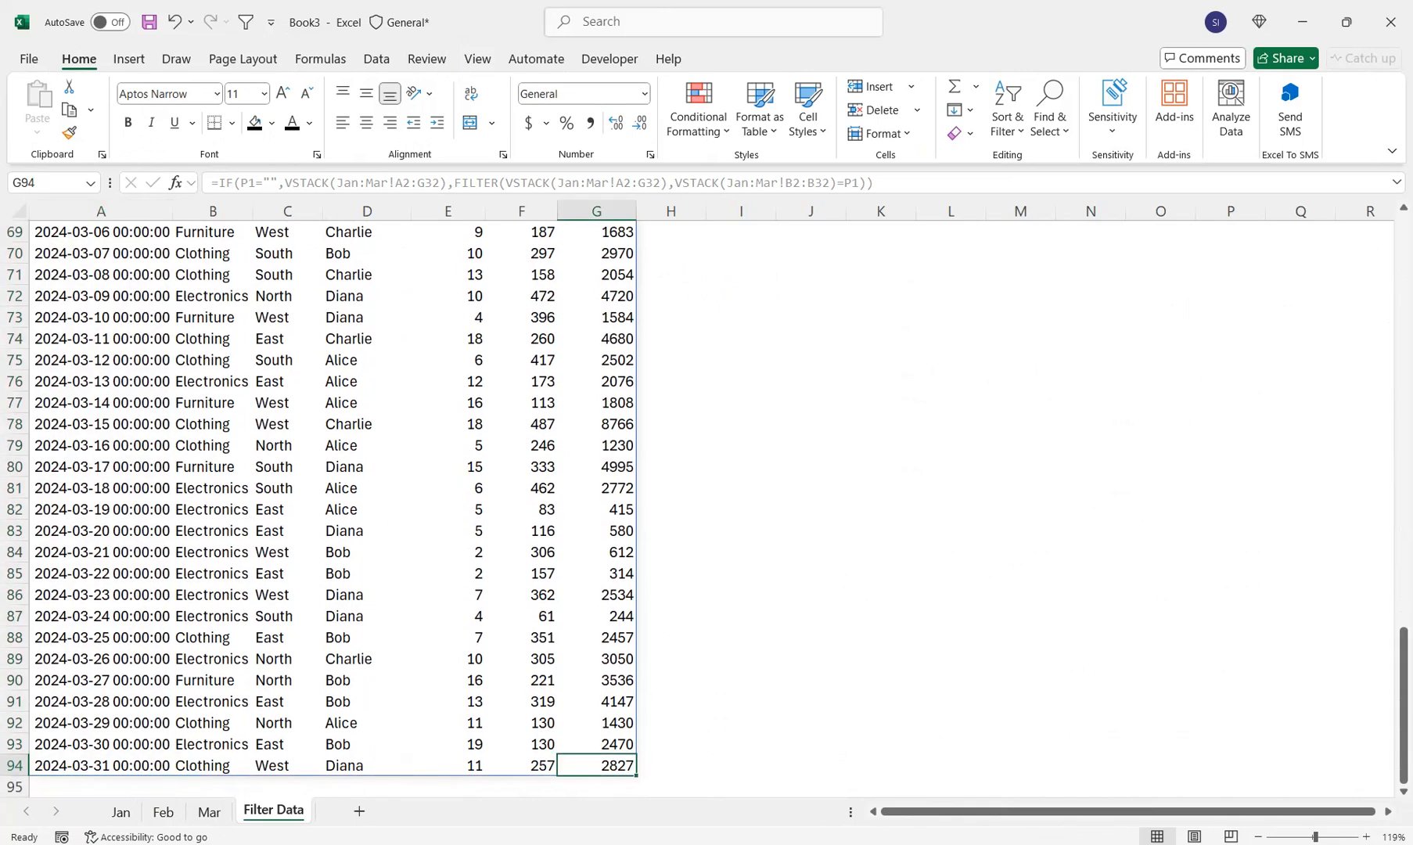
left_click(209, 811)
left_click_drag(238, 704, 238, 757)
left_click(499, 720)
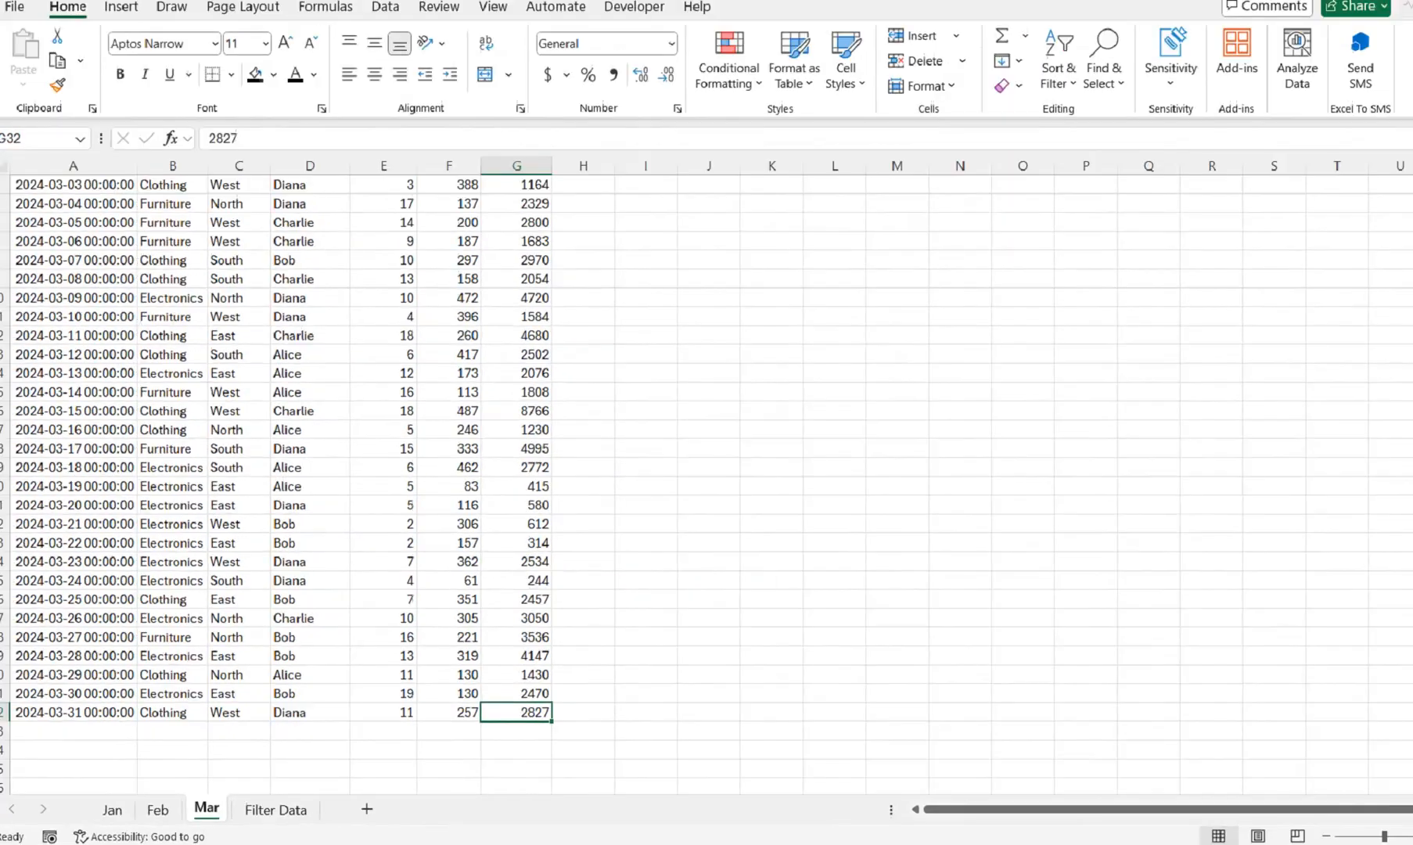
left_click(303, 779)
left_click_drag(449, 573, 270, 227)
left_click(522, 317)
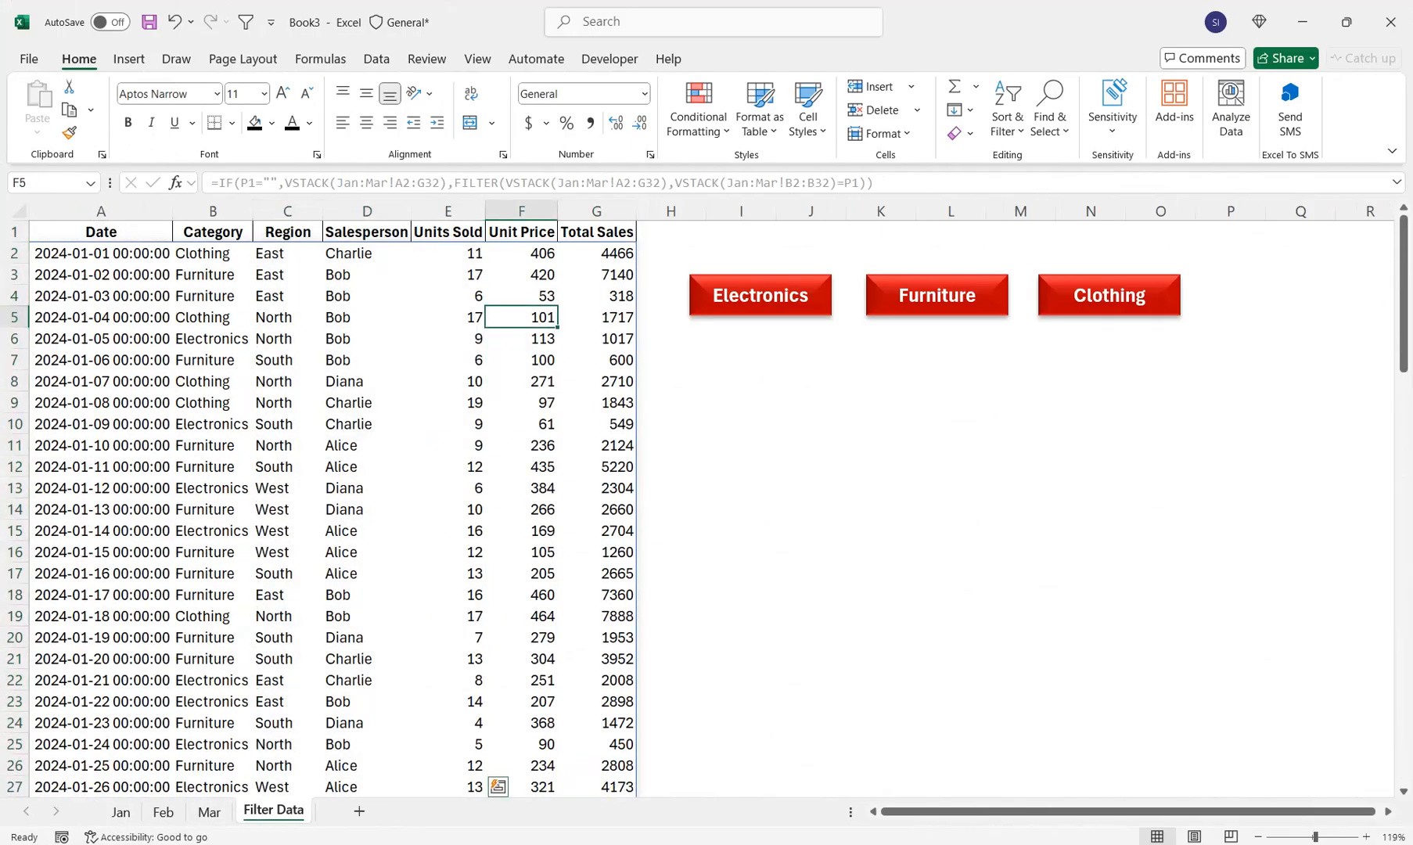
- Filter the stacked data to Furniture with its macro button and check the Total Sales rows down to G34
left_click(936, 296)
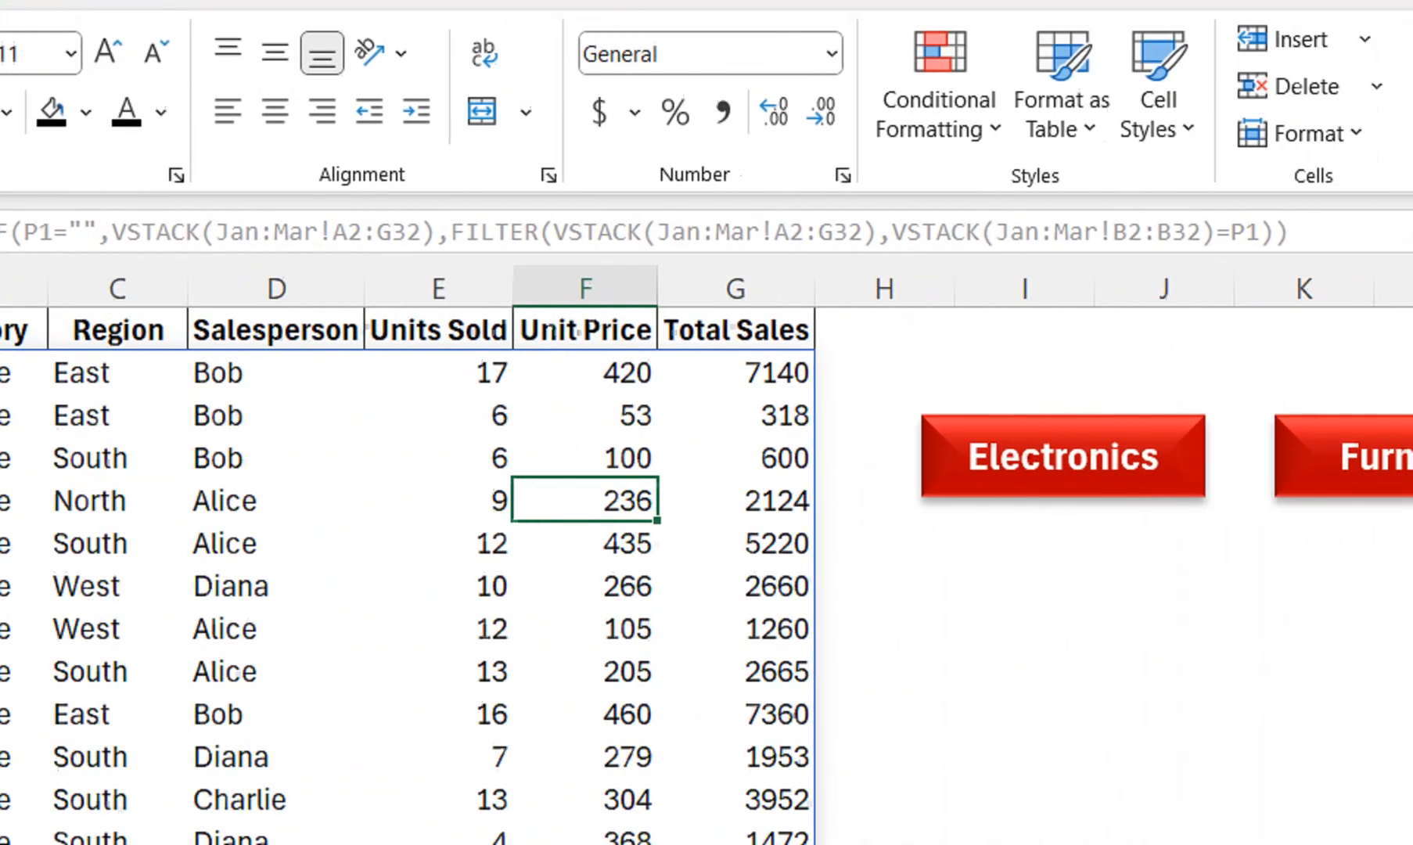
left_click_drag(607, 799, 597, 766)
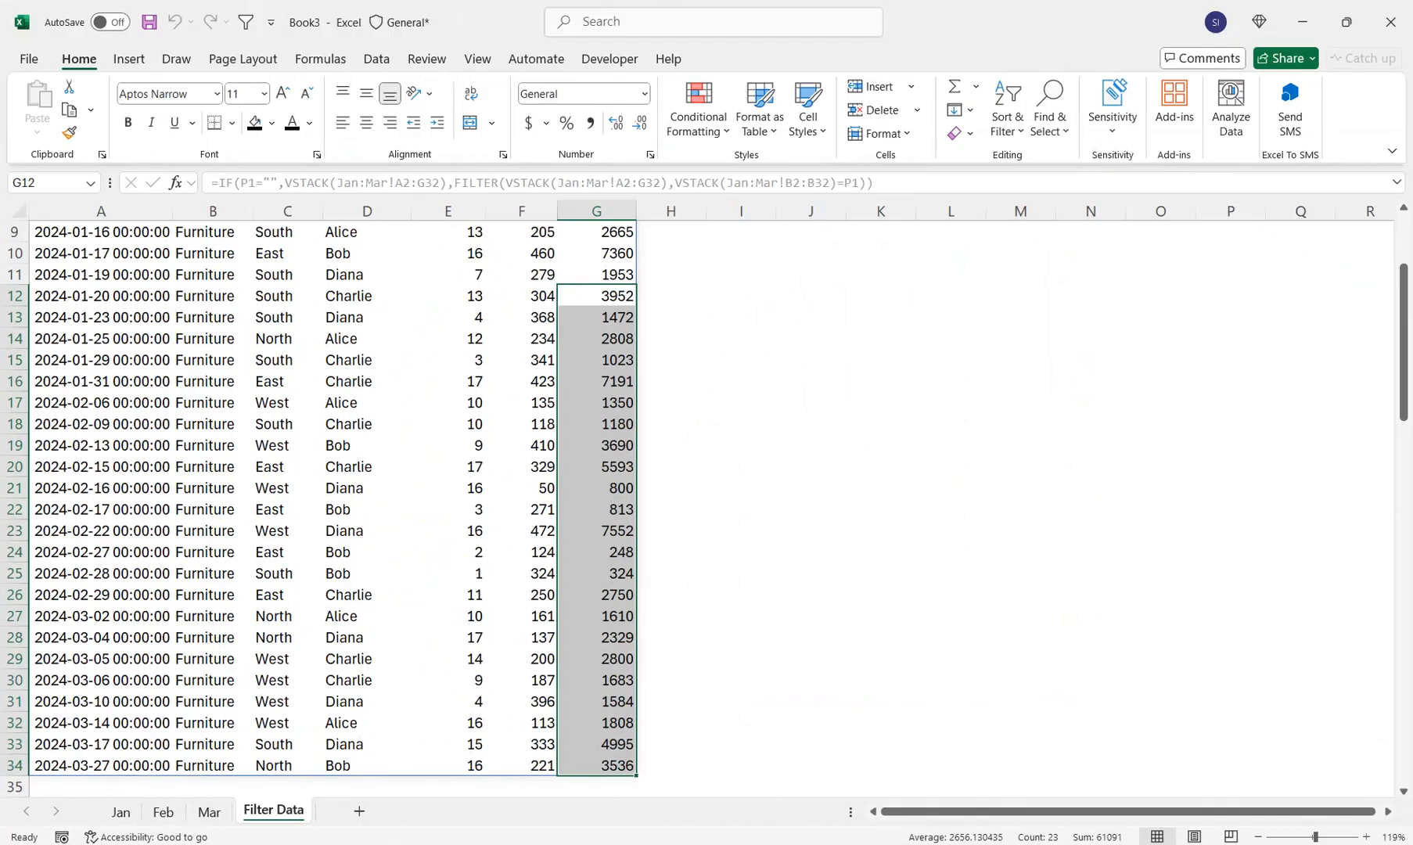
left_click_drag(880, 489, 674, 223)
left_click(881, 360)
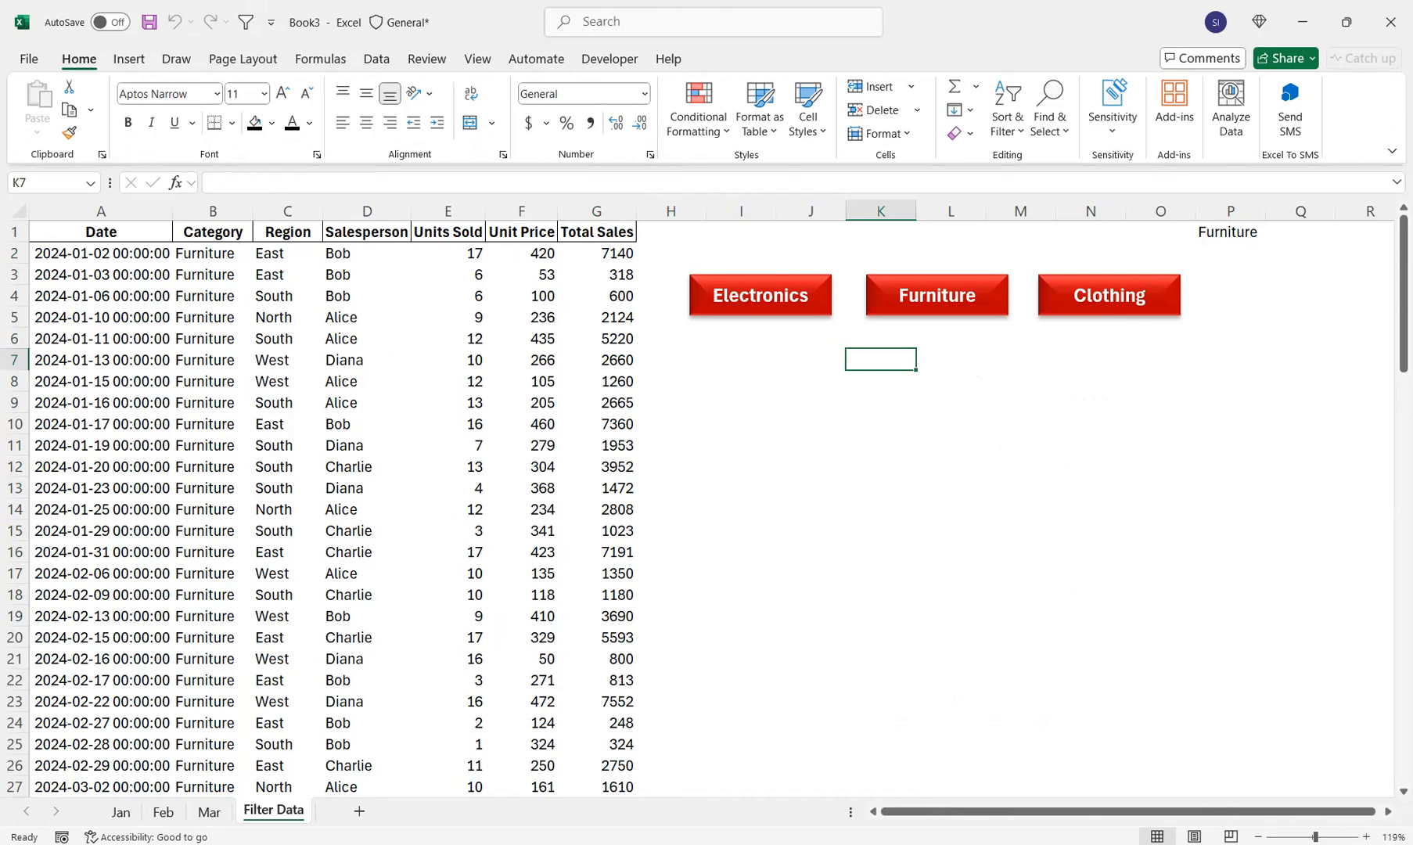
left_click_drag(741, 360, 811, 424)
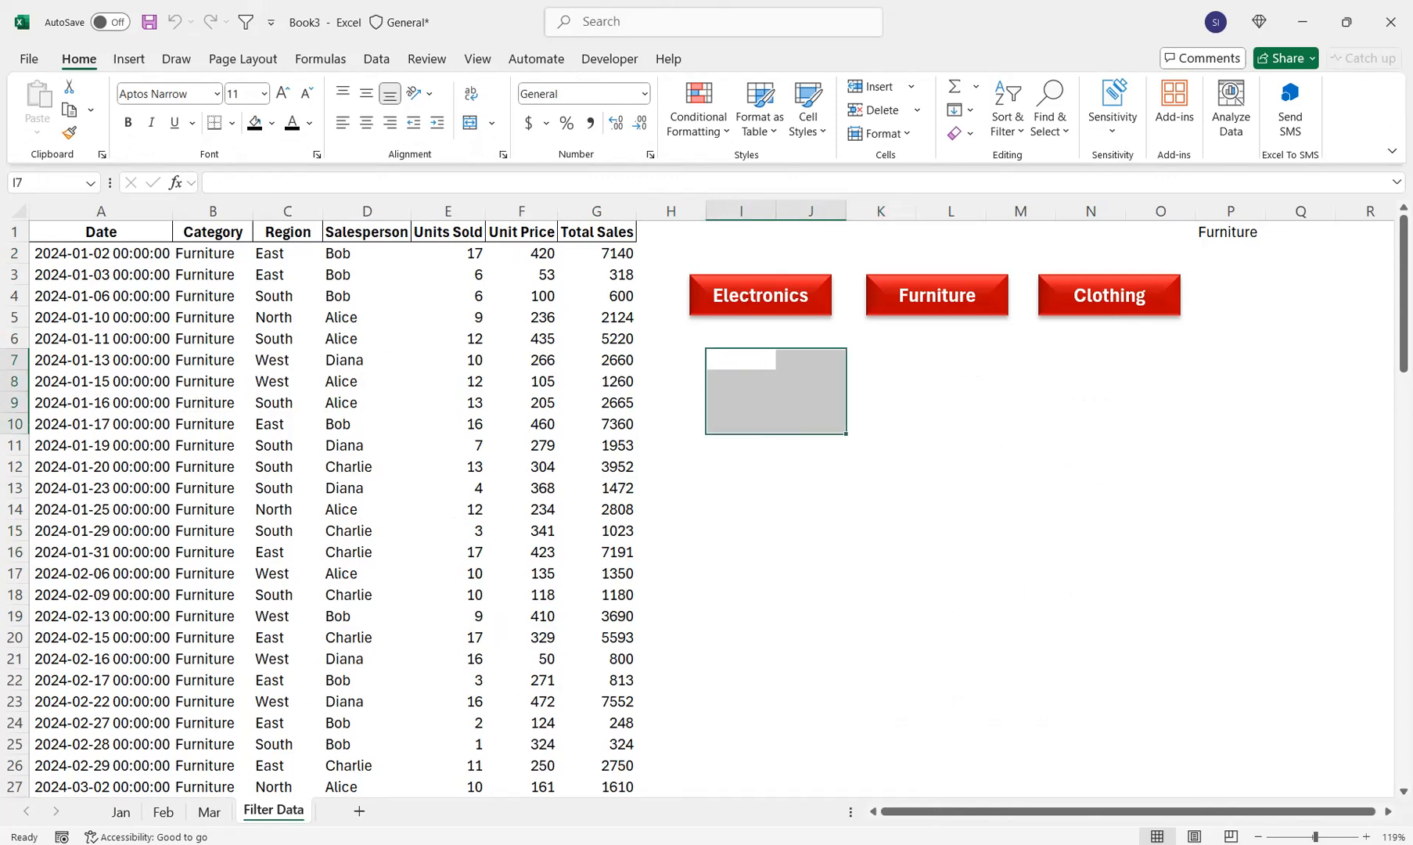
left_click(670, 360)
left_click_drag(671, 360, 811, 381)
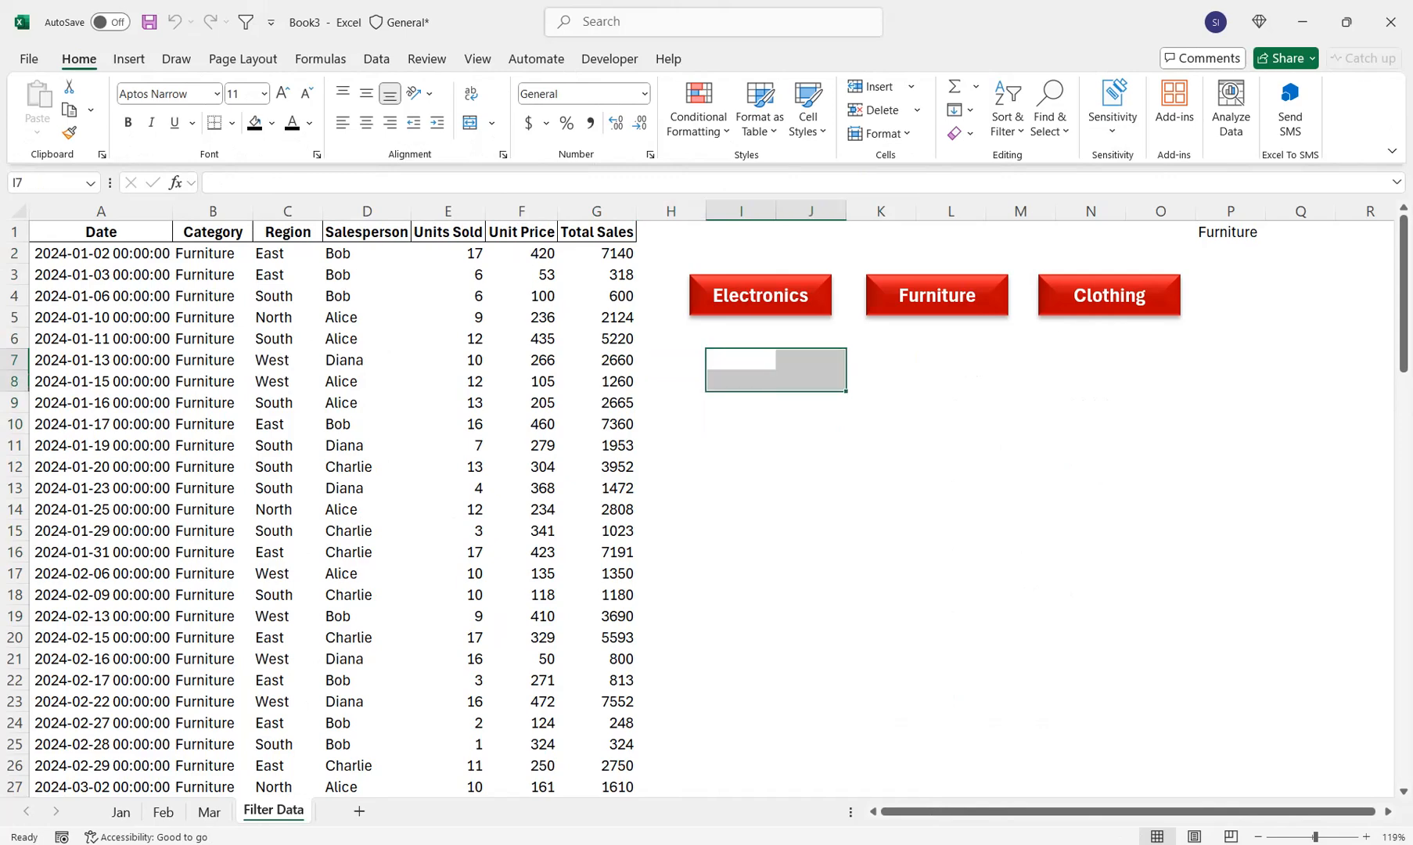
left_click(670, 360)
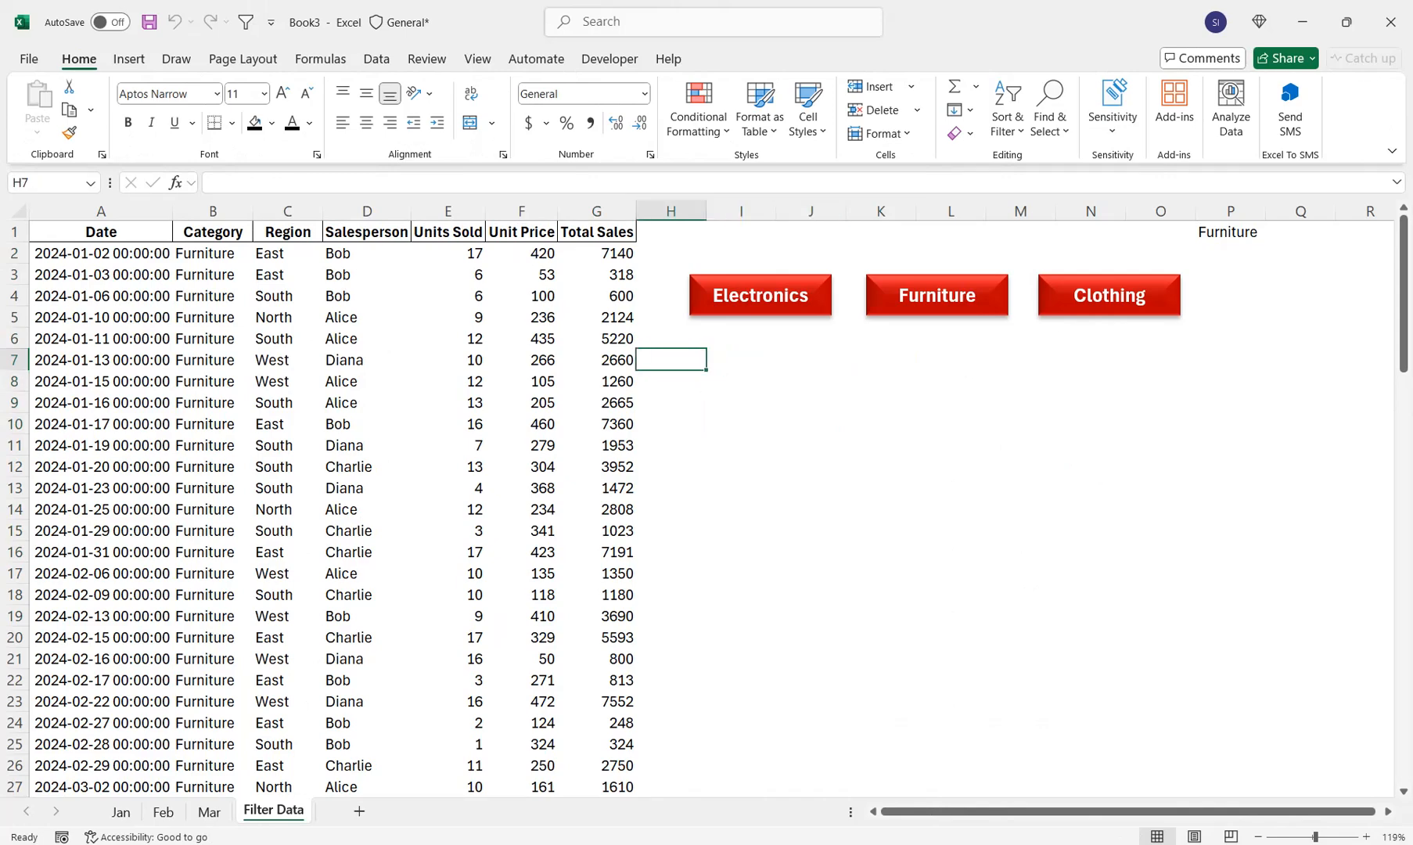
left_click_drag(741, 338, 810, 381)
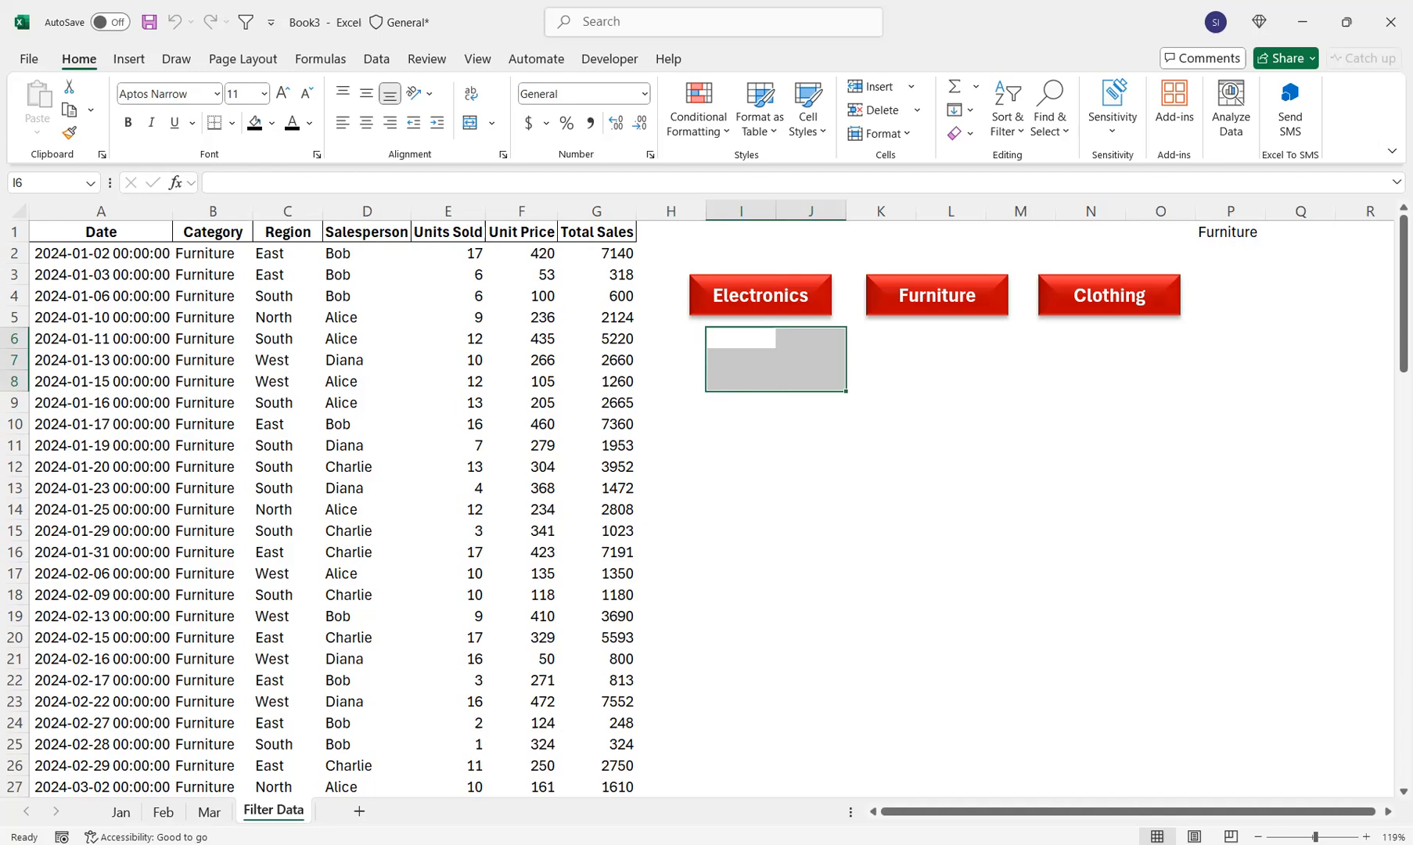
- Select the Electronics, Furniture and Clothing buttons together and nudge them right so Electronics starts at the left edge of column I
right_click(809, 278)
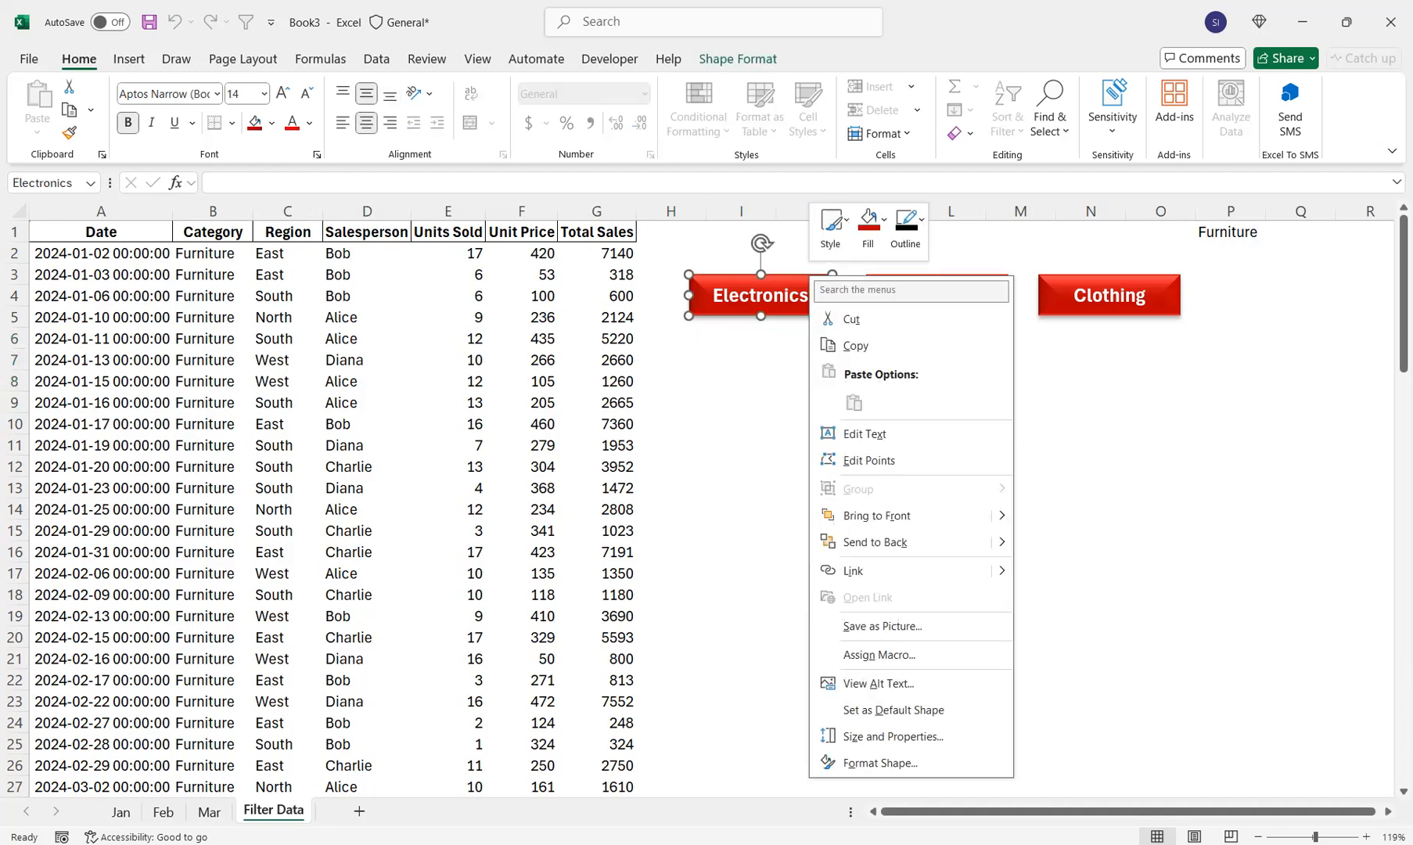
right_click(1060, 285, "ctrl")
right_click(982, 286, "ctrl")
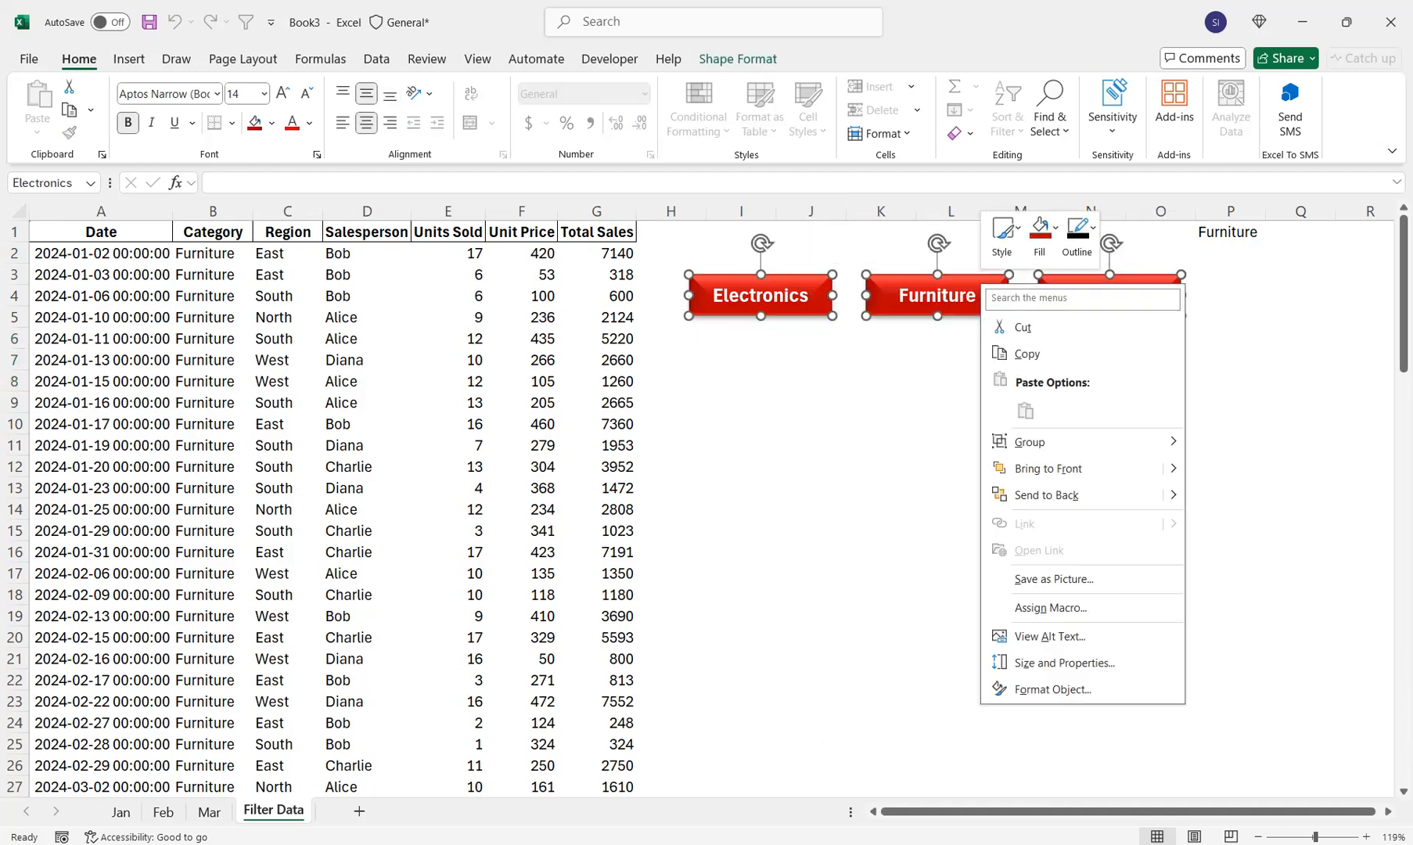
key("Escape")
key("Right")
key("Right")
key("Right")
key("Right")
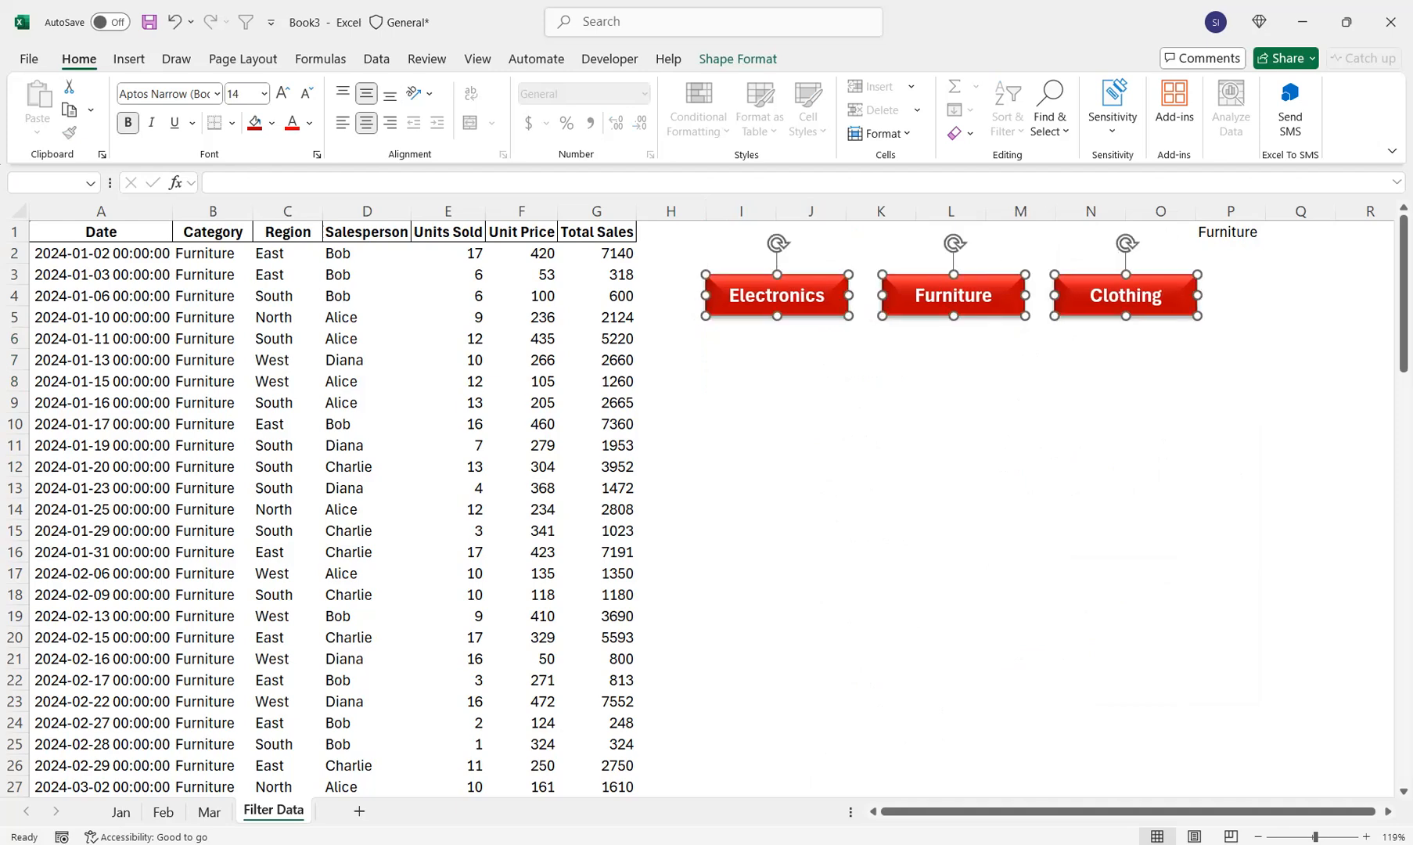
- Narrow columns K and N as spacers and move the Clothing button farther right over columns O and P
left_click(881, 359)
left_click_drag(916, 211, 878, 211)
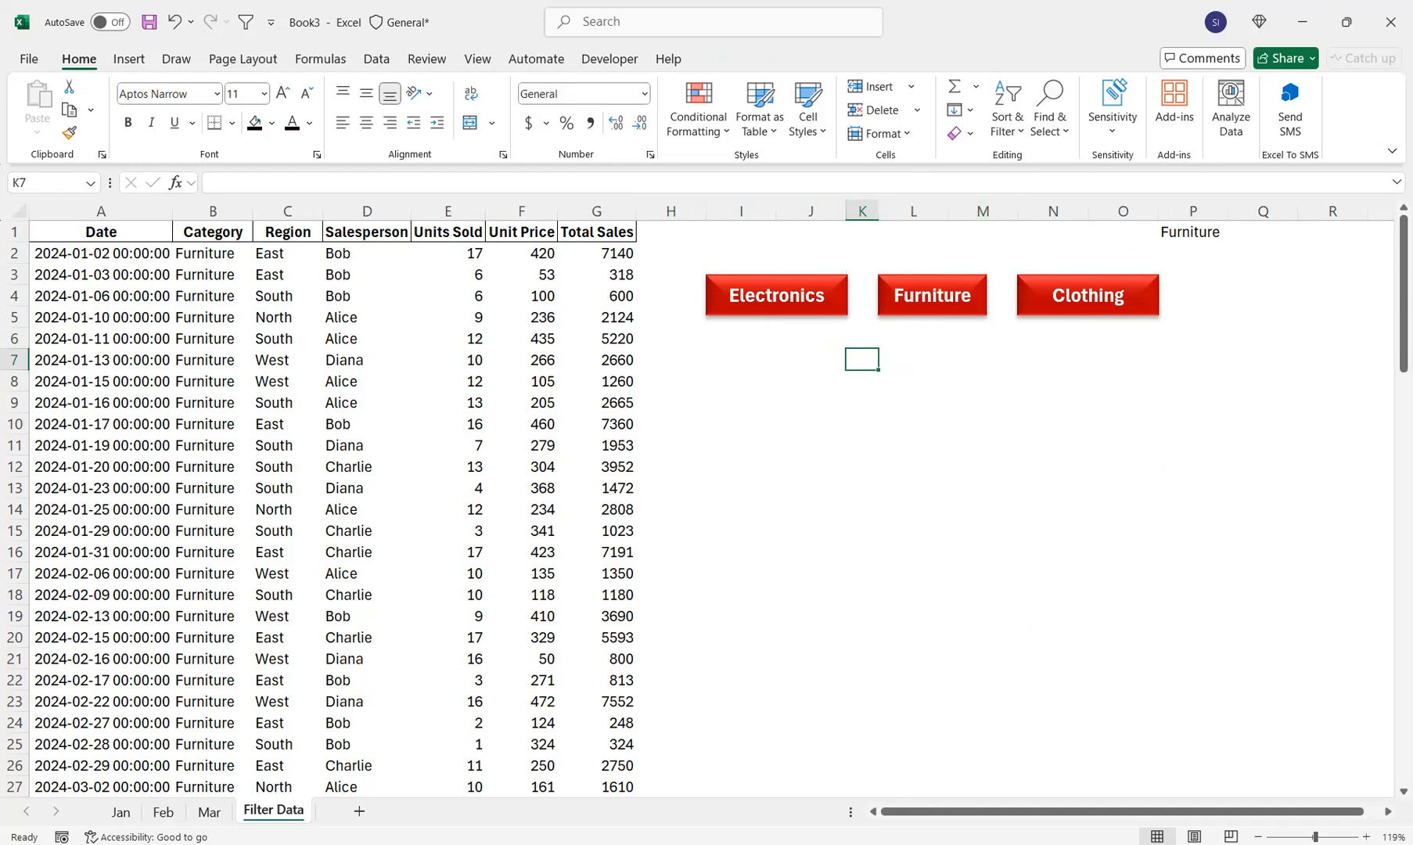
right_click(1031, 280)
key("Escape")
left_click_drag(1032, 280, 1111, 282)
left_click_drag(1087, 211, 1049, 211)
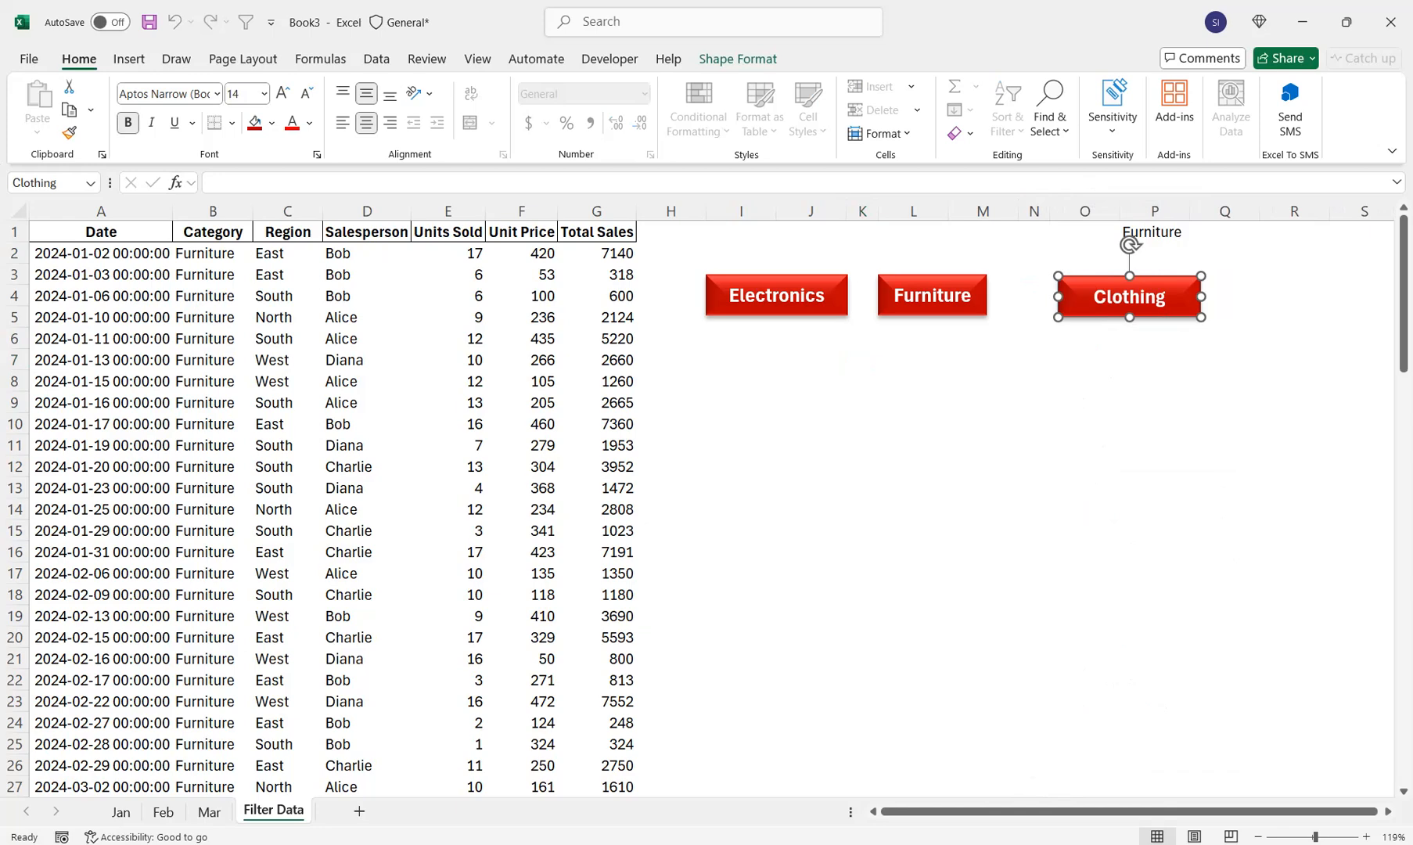
- Nudge the Furniture button right over columns L and M and widen it to about the Electronics button's width
right_click(942, 254)
right_click(896, 278)
key("Escape")
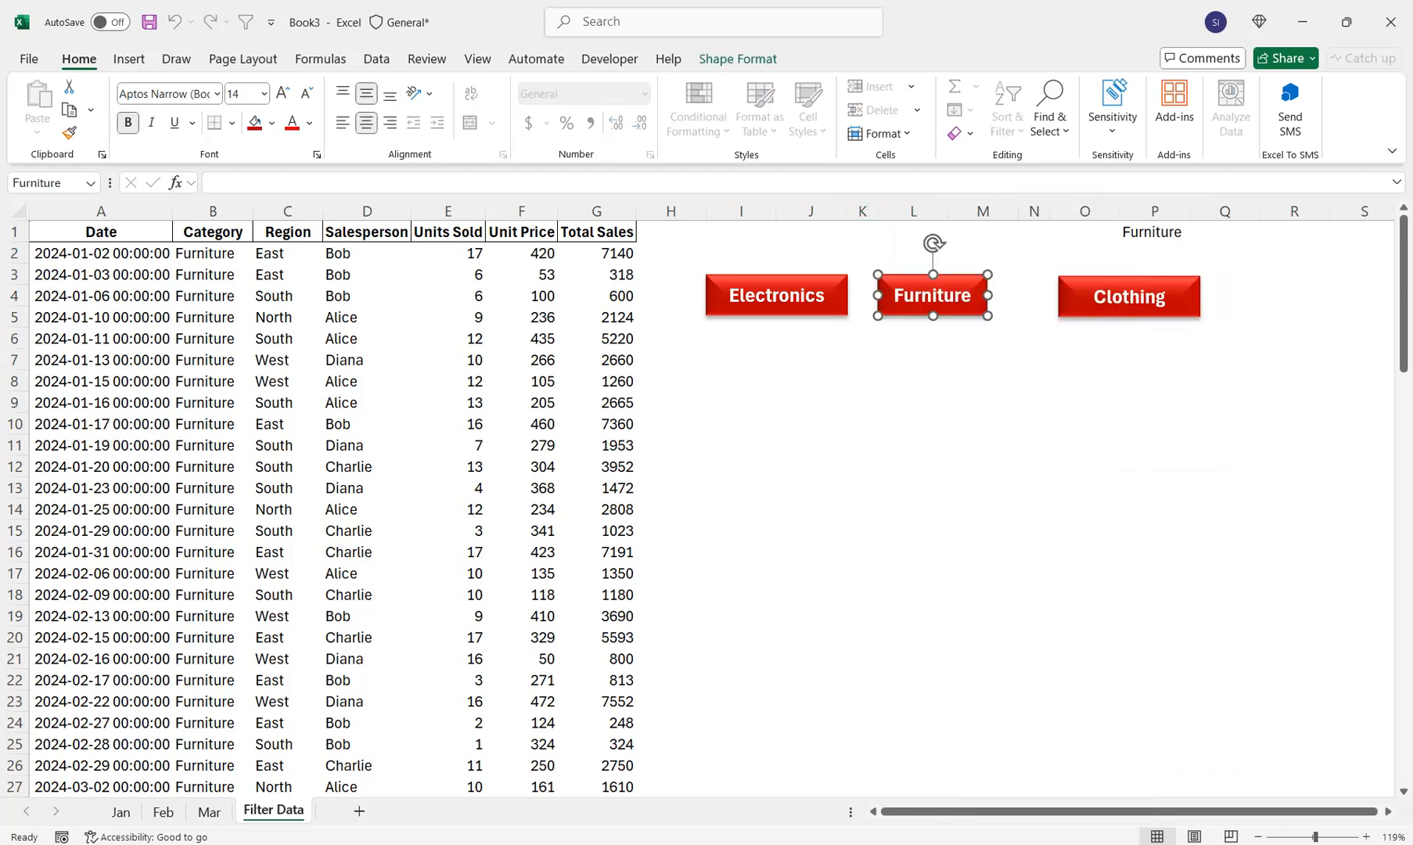
key("Right")
key("Right")
key("Right")
key("Right")
key("Right")
key("Right")
key("shift+Right")
key("shift+Right")
key("shift+Right")
key("shift+Right")
key("shift+Right")
key("shift+Right")
key("shift+Right")
key("shift+Right")
key("shift+Right")
key("shift+Right")
key("shift+Right")
key("shift+Right")
key("shift+Right")
key("shift+Right")
key("shift+Right")
key("shift+Right")
key("shift+Right")
key("shift+Right")
key("shift+Right")
key("shift+Right")
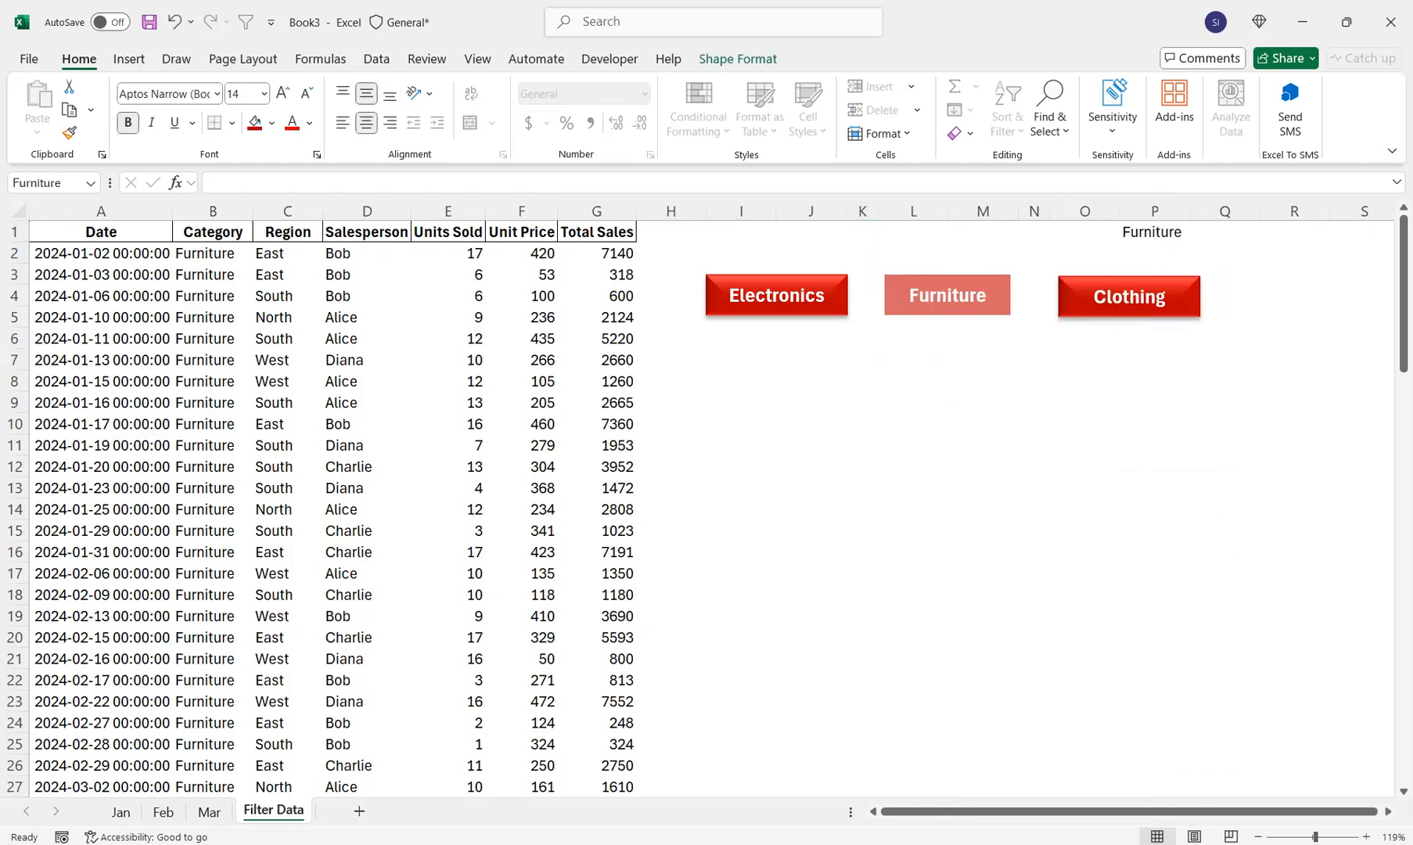
- Widen the Clothing button slightly, then select cells I7:K8 below the buttons
key("Tab")
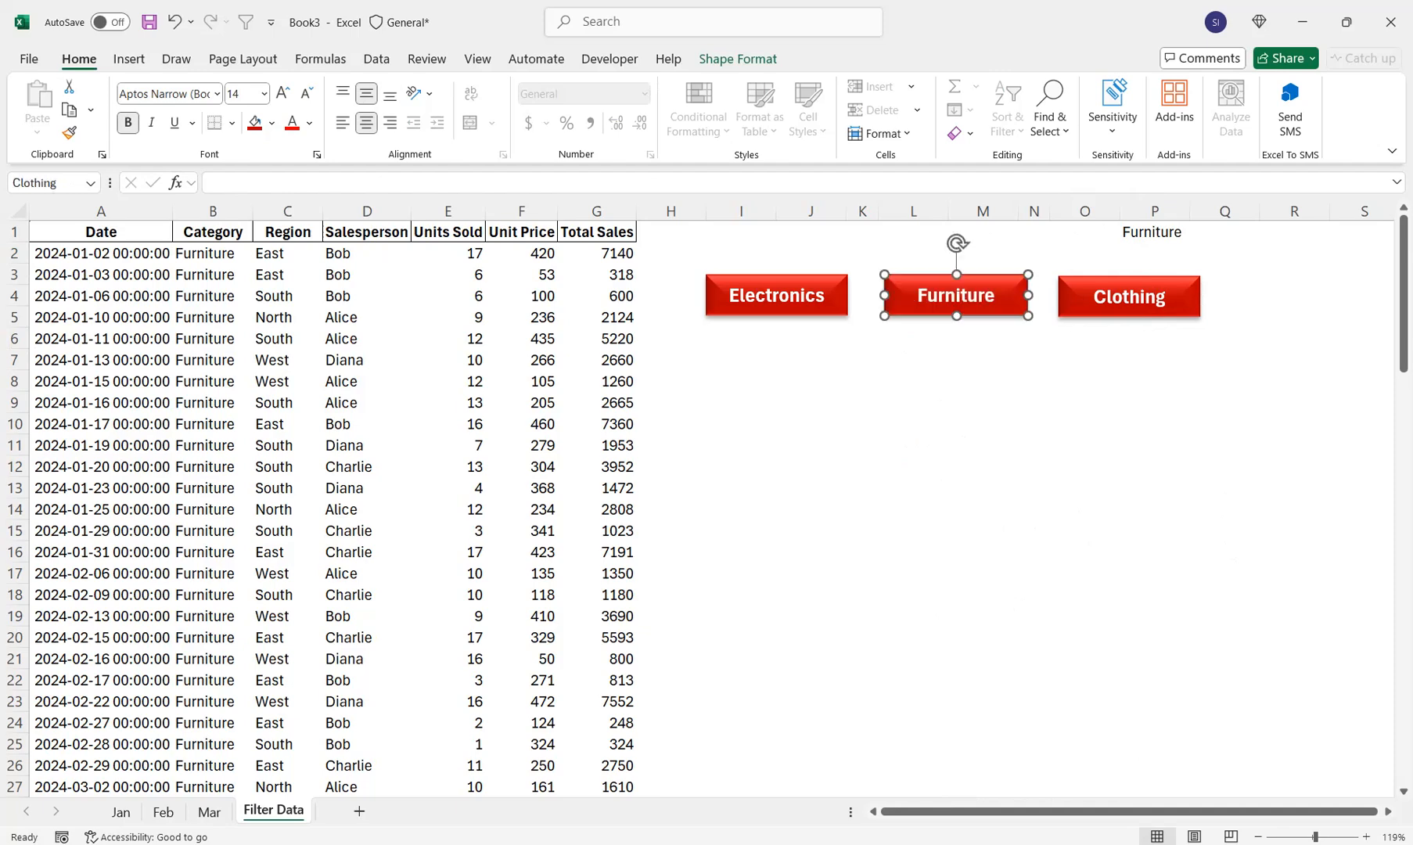
left_click_drag(1201, 296, 1204, 297)
left_click(982, 359)
left_click_drag(741, 360, 862, 381)
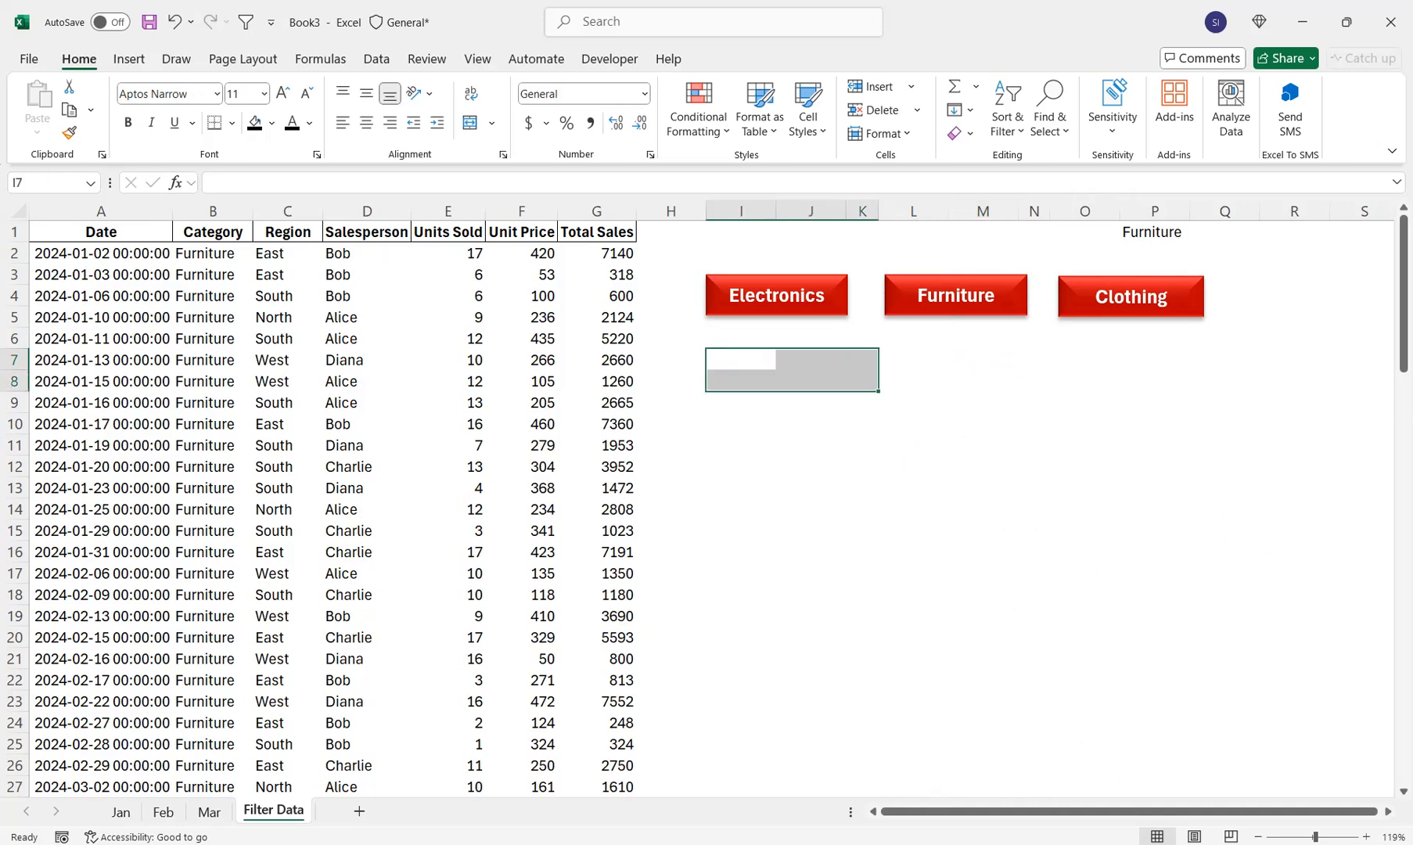
left_click(1294, 296)
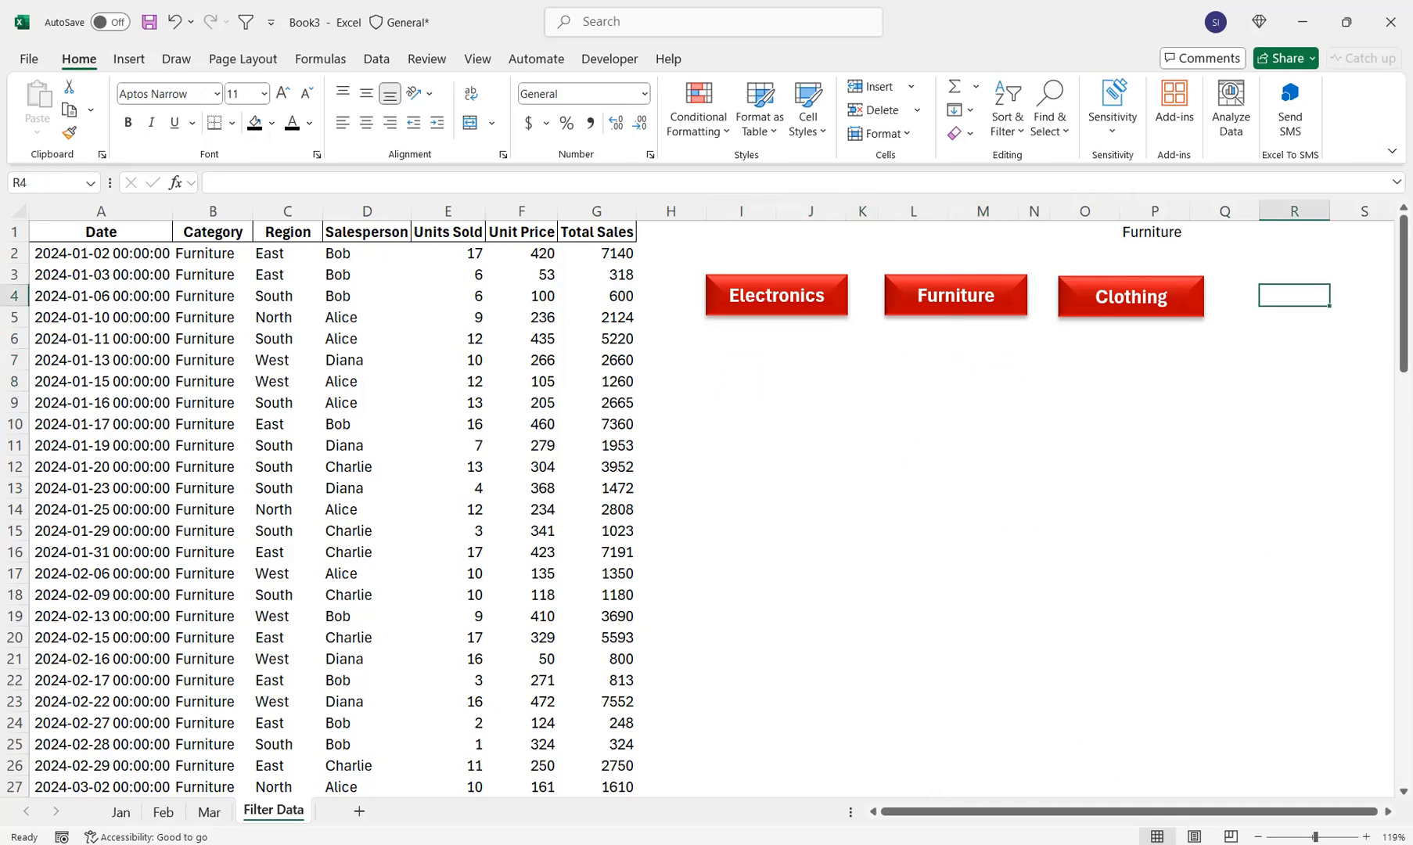
left_click(1229, 318)
left_click(1294, 339)
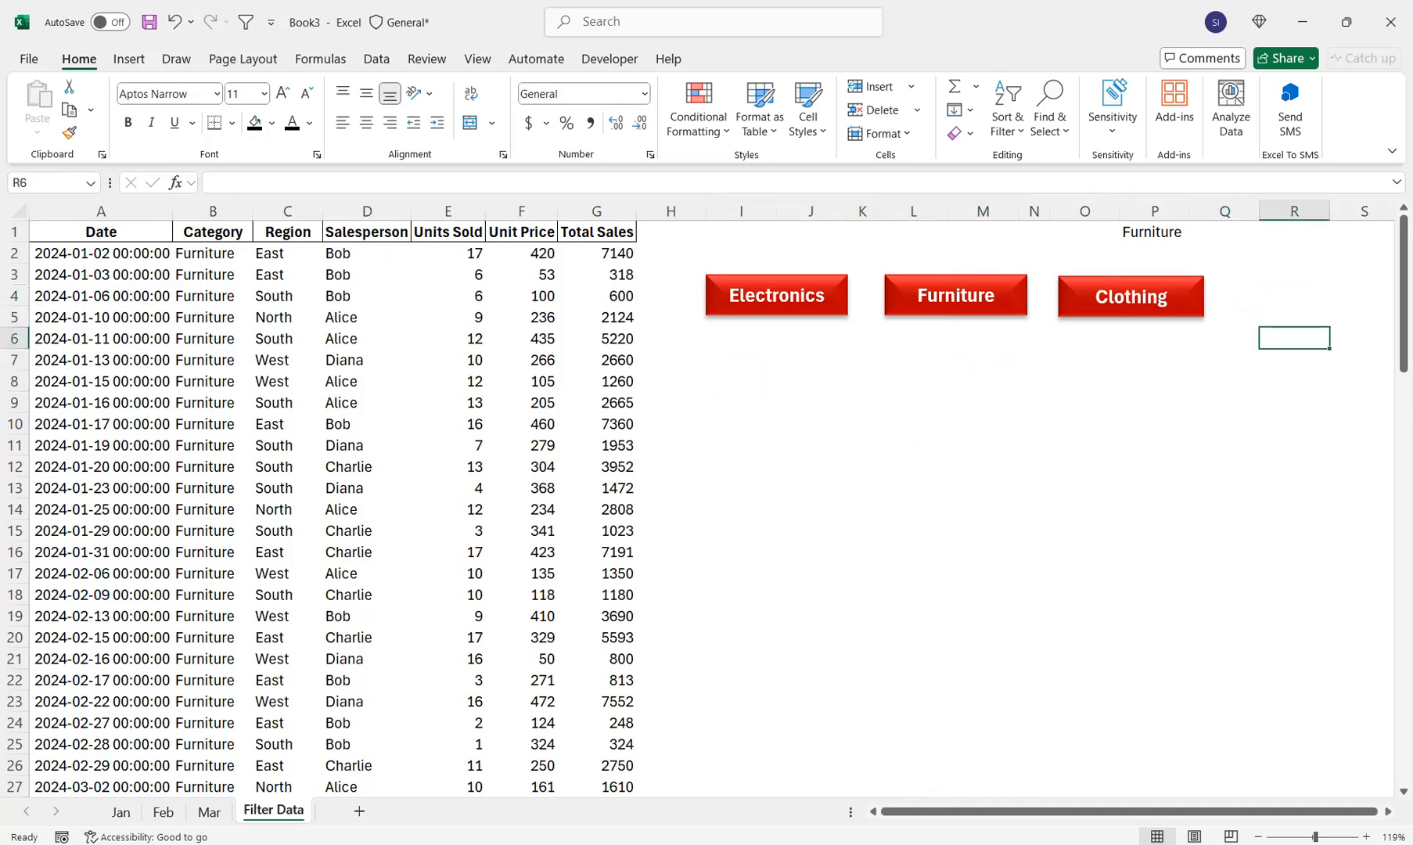
type("=sum")
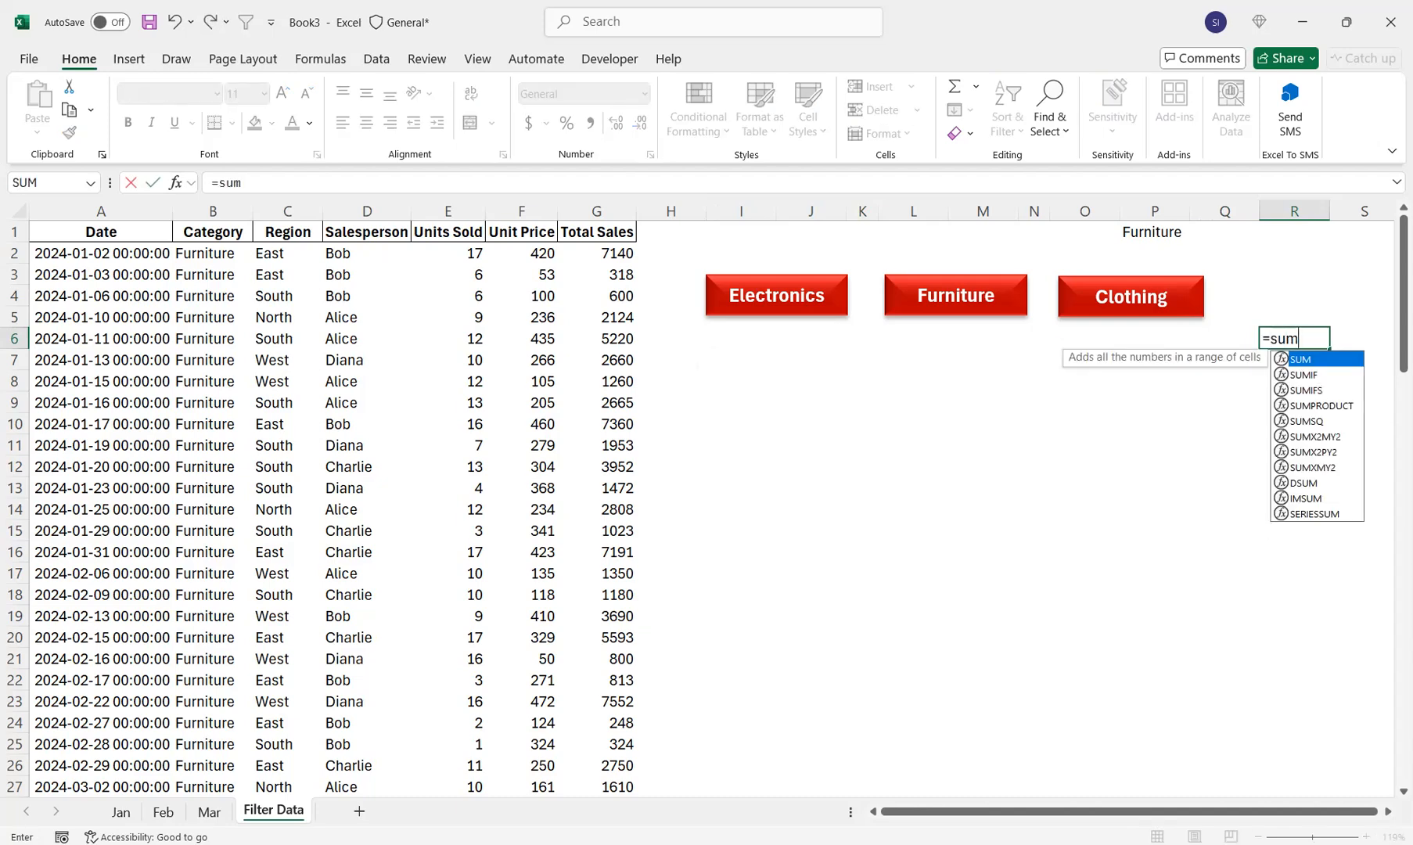
key("BackSpace")
key("BackSpace")
key("BackSpace")
key("BackSpace")
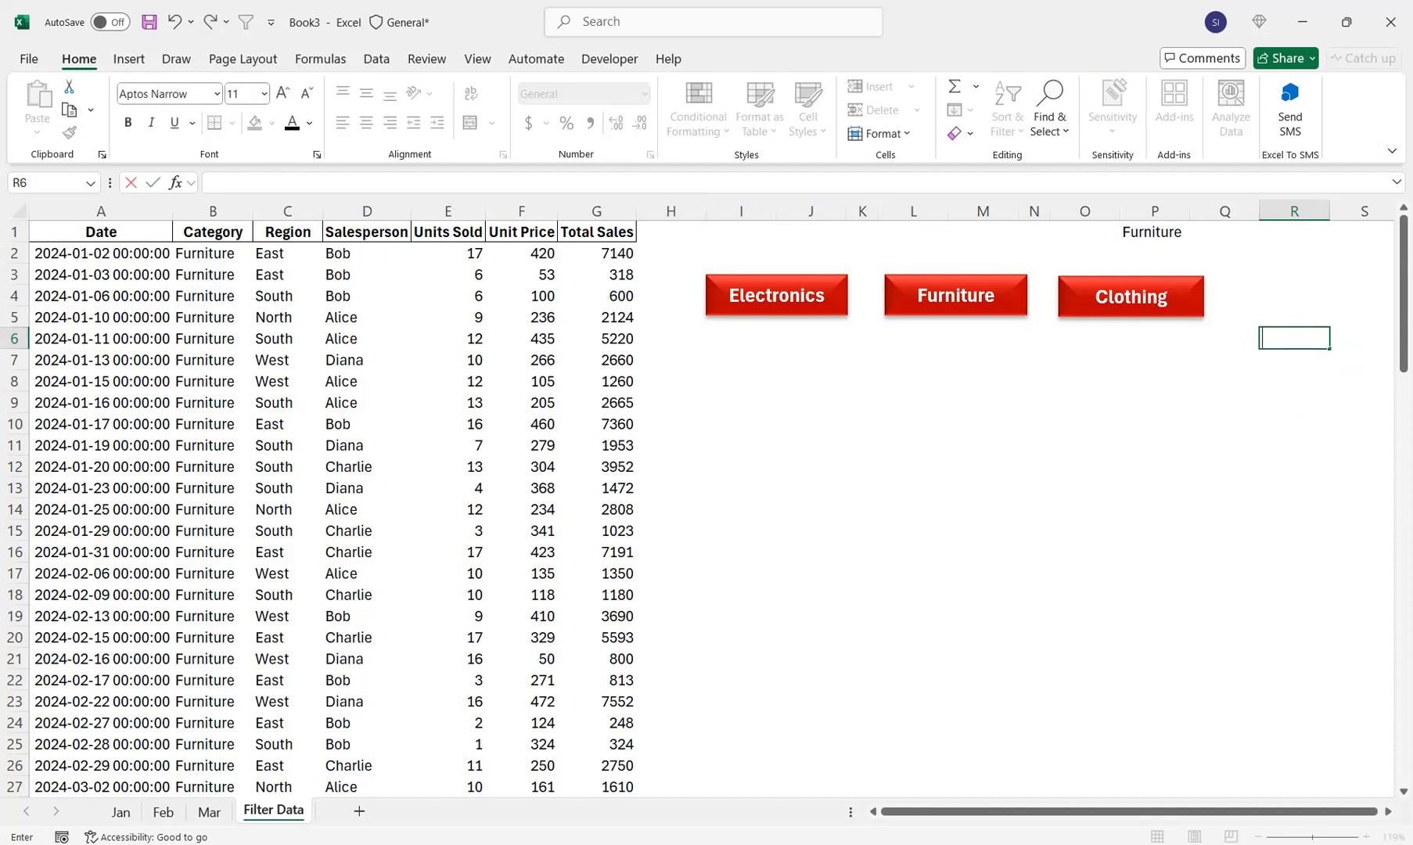
- Enter =SUM(G:G) in P2 to total the filtered Total Sales column
left_click(1155, 253)
type("=sum")
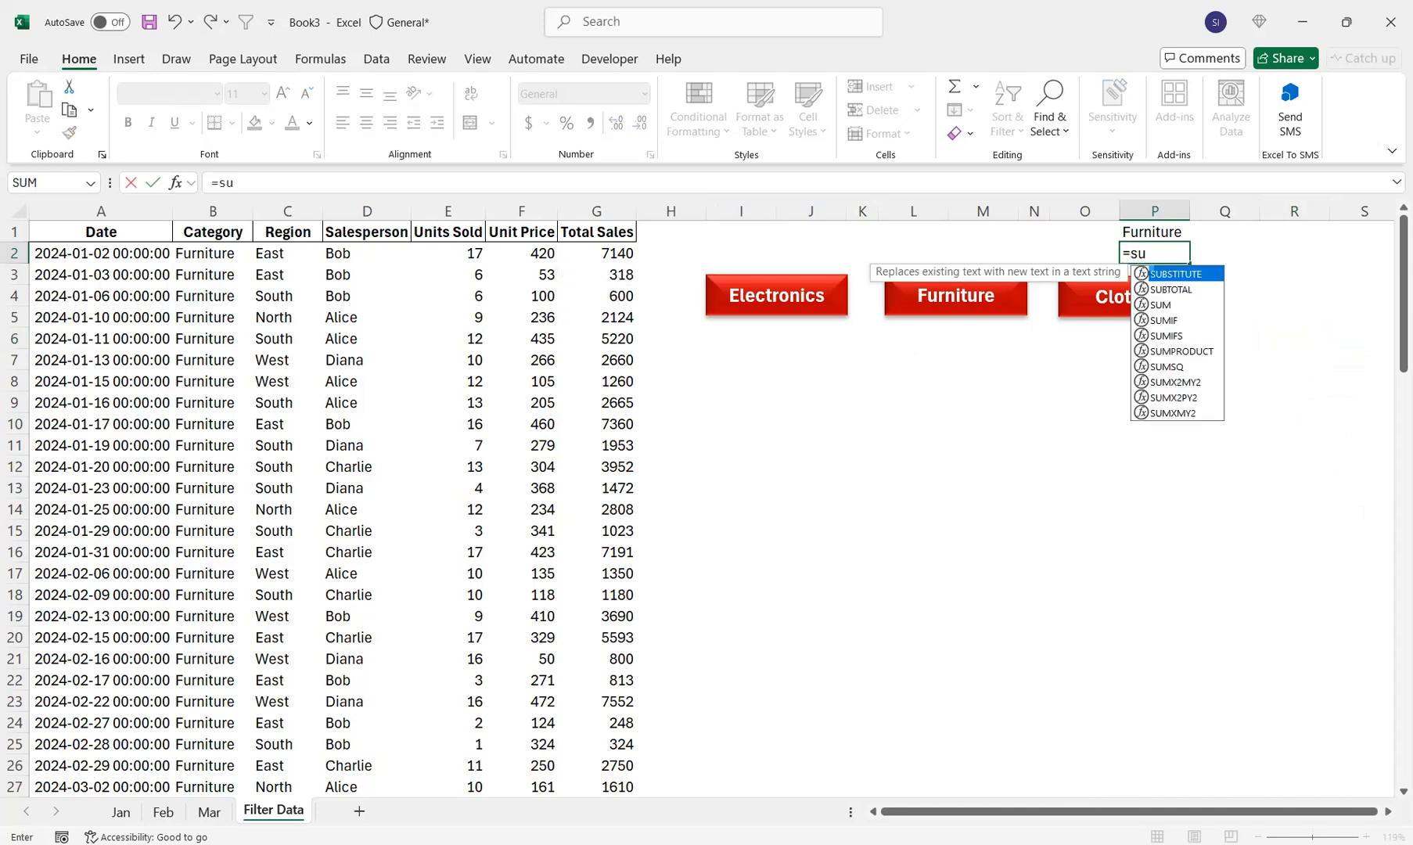
key("Tab")
left_click(596, 210)
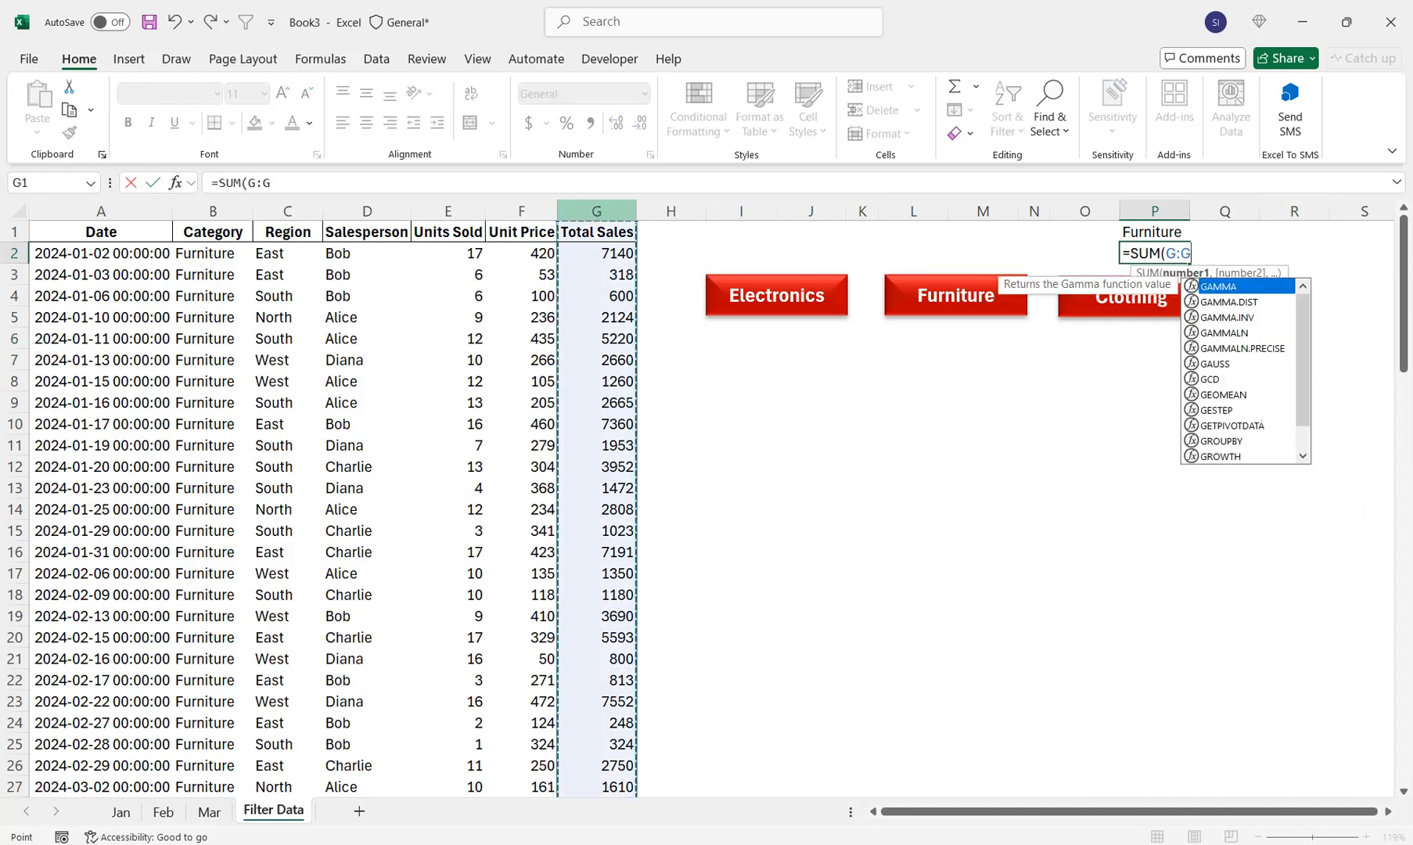
type(")")
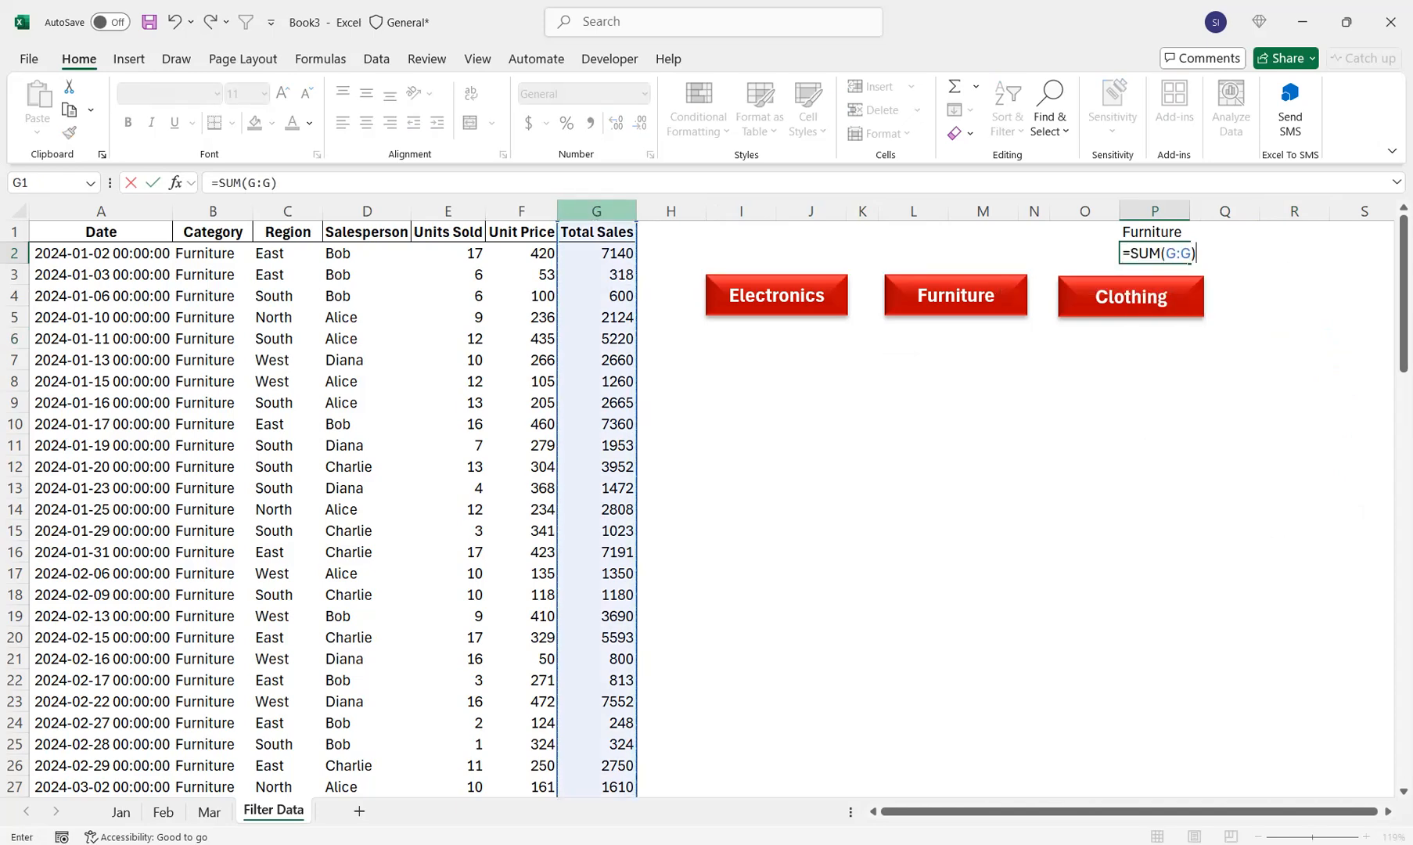
key("Return")
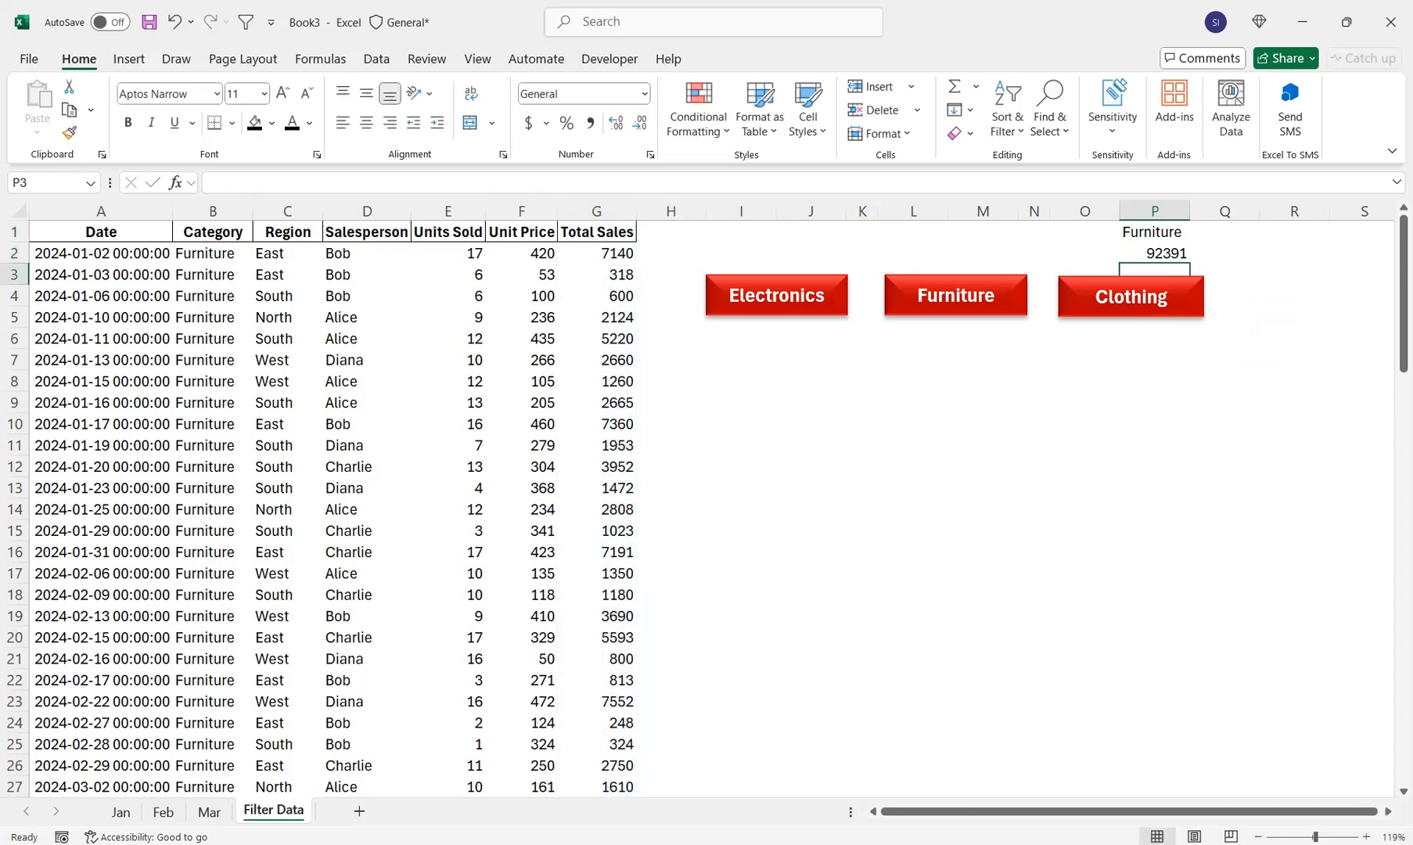
- Test the P2 total by running the Electronics, Clothing and Furniture buttons in turn
left_click(776, 296)
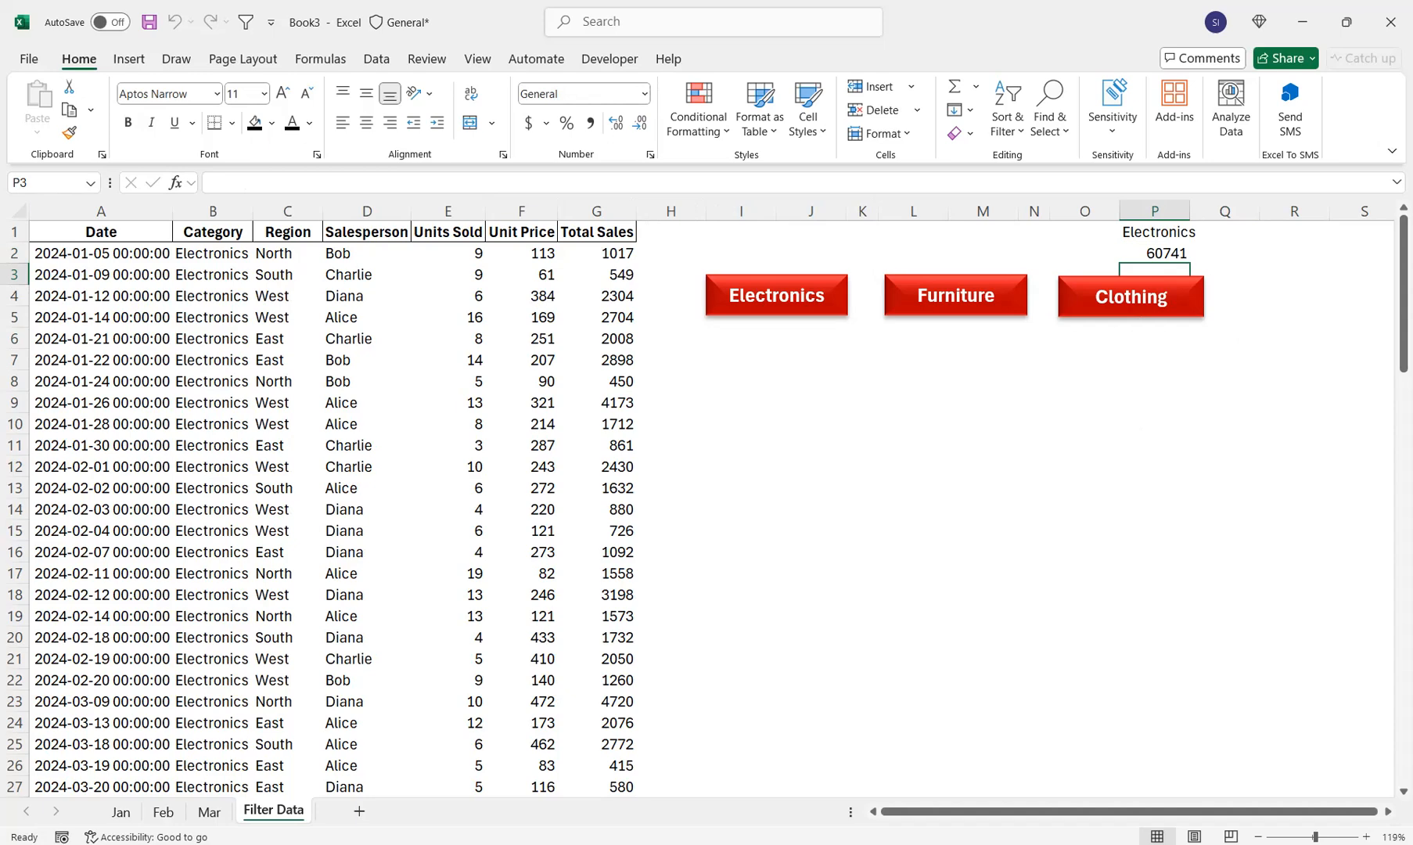
left_click(1131, 296)
left_click(955, 295)
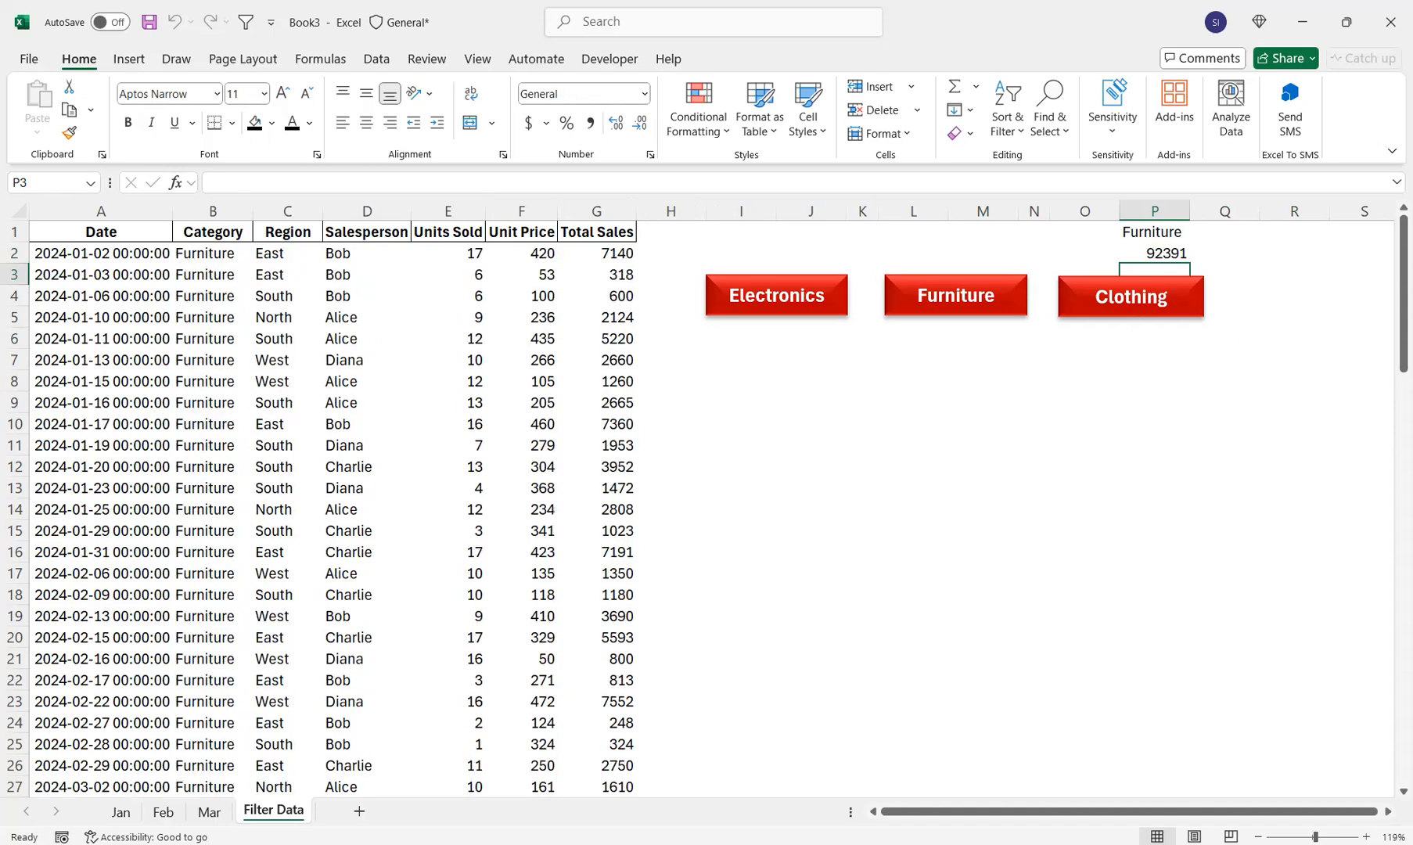
- Put a thick outside border around I6:J8 below the Electronics button and merge and center the range
left_click(741, 339)
left_click_drag(741, 339, 811, 384)
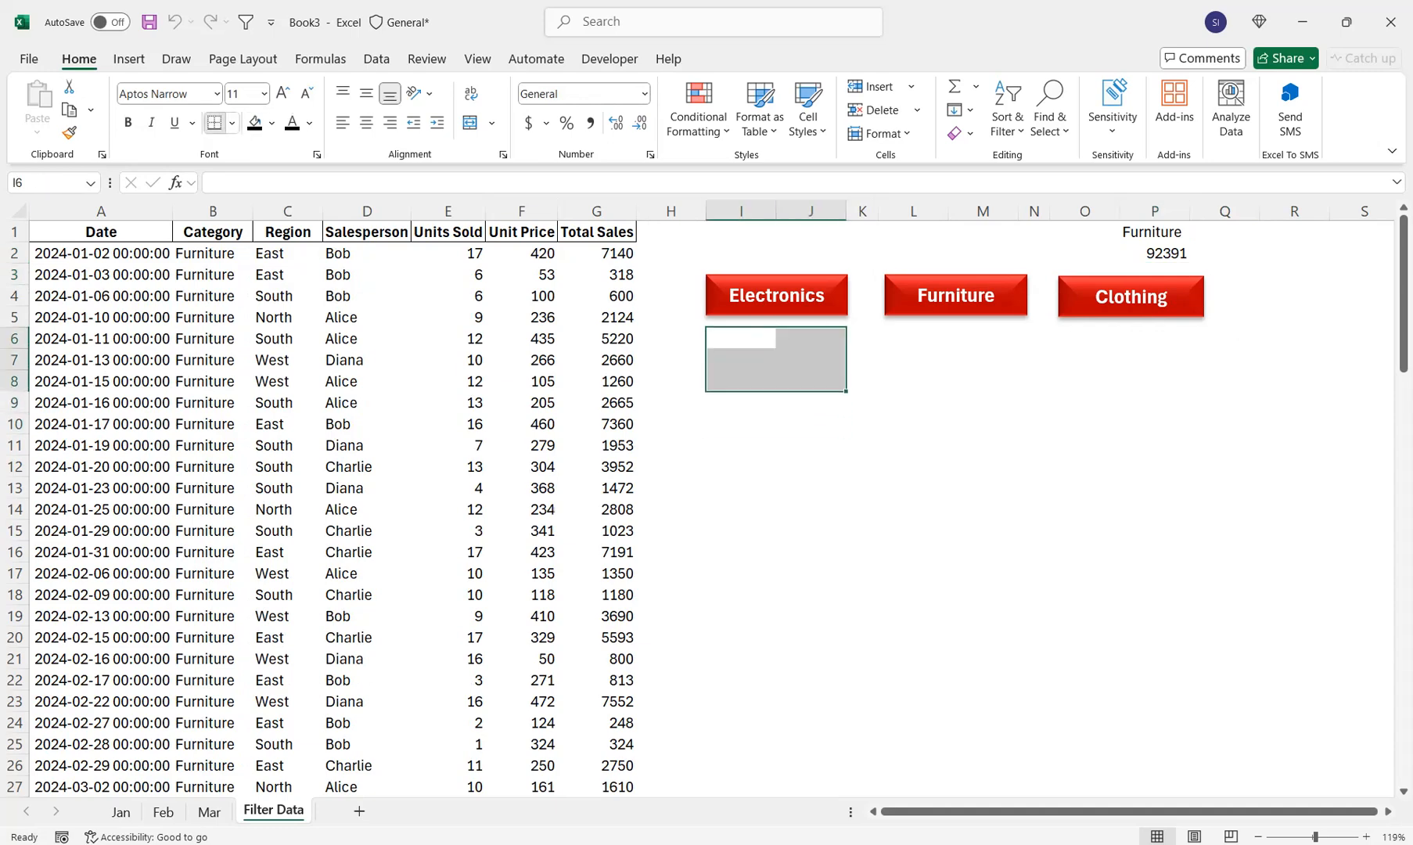
left_click(232, 122)
left_click(284, 360)
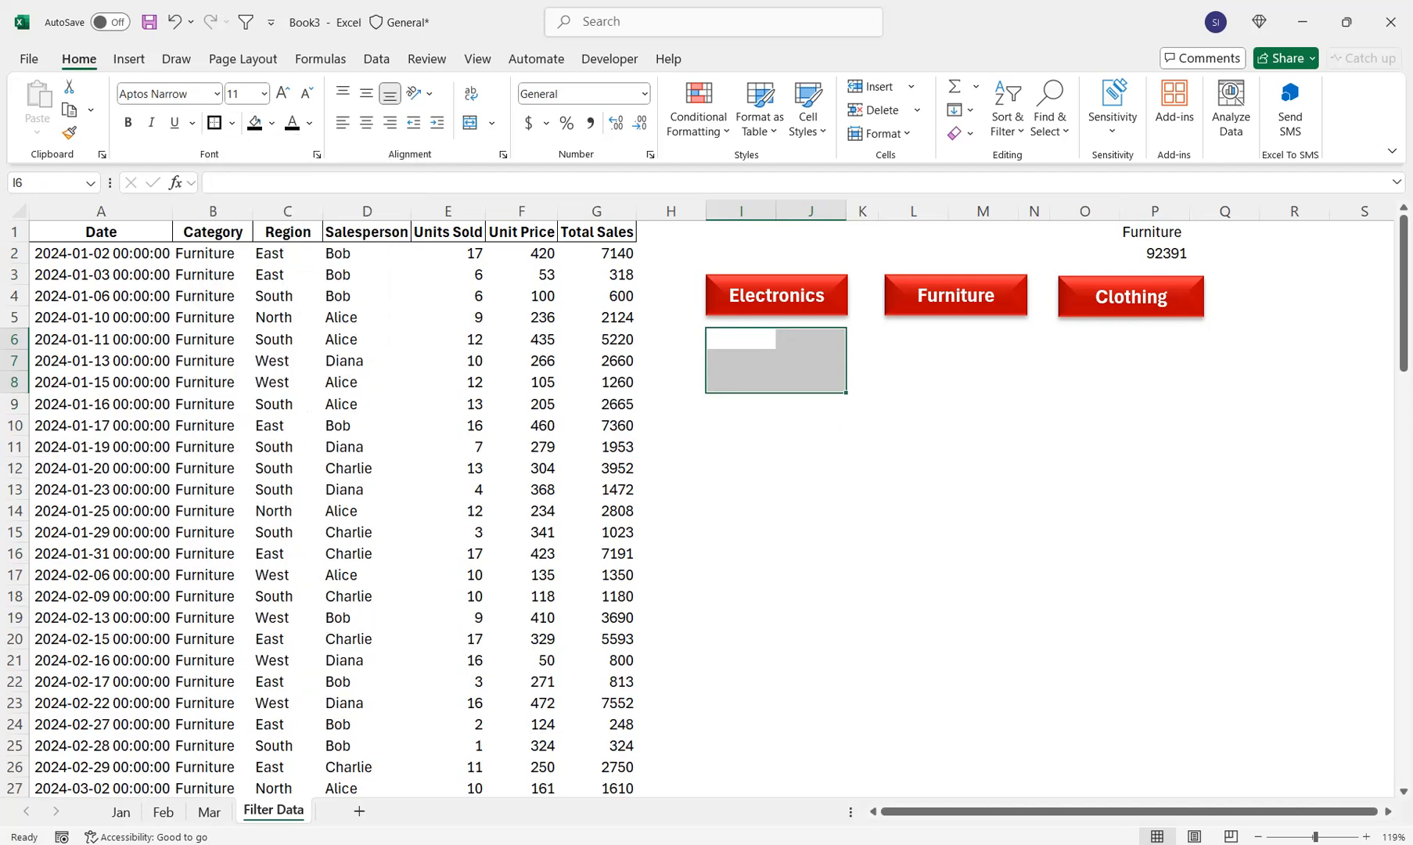
left_click(470, 122)
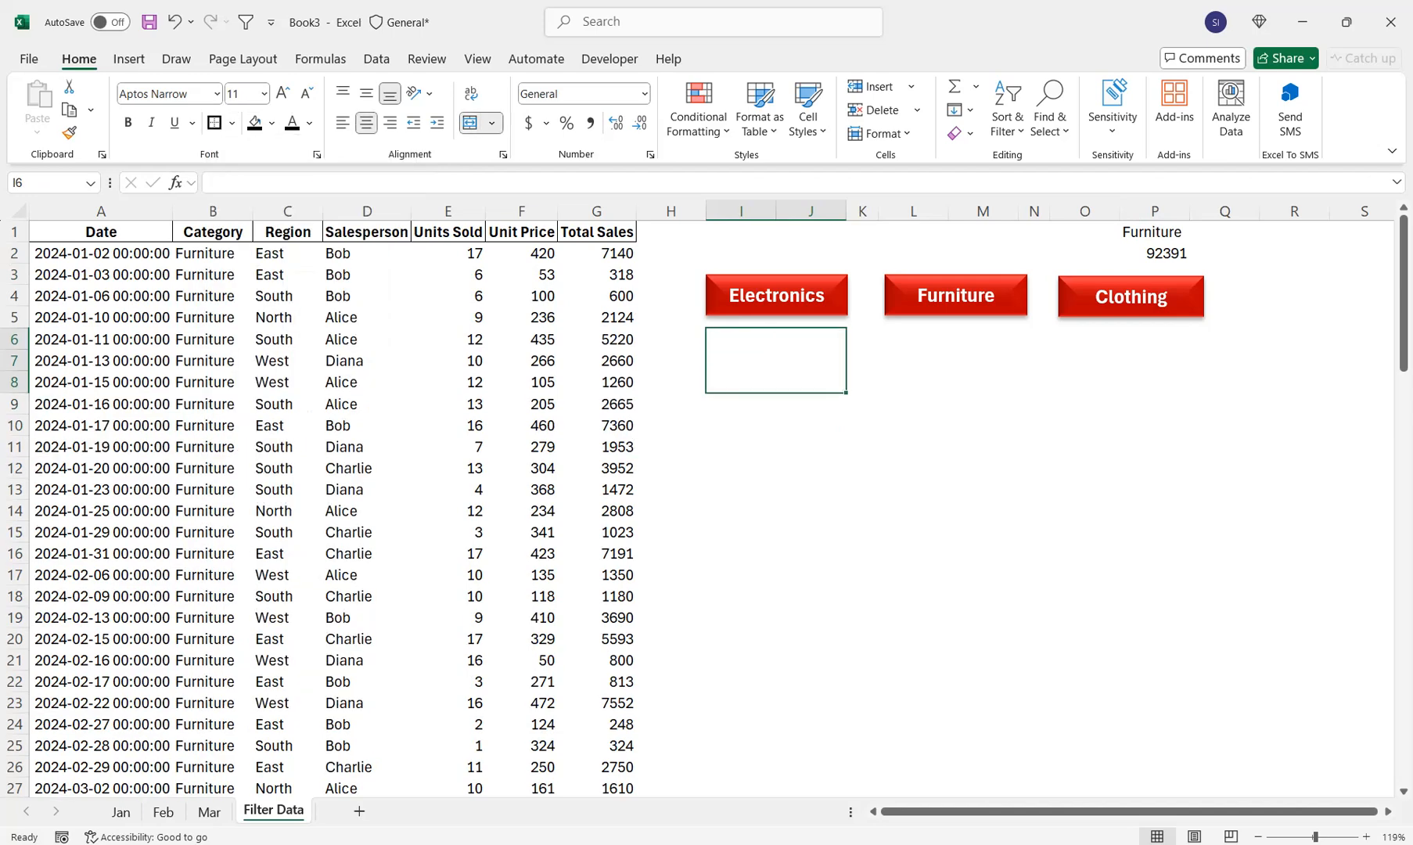
- Merge and center L6:M8 and O6:P8 with thick outside borders, and align the Clothing button above its box
left_click_drag(913, 340, 983, 384)
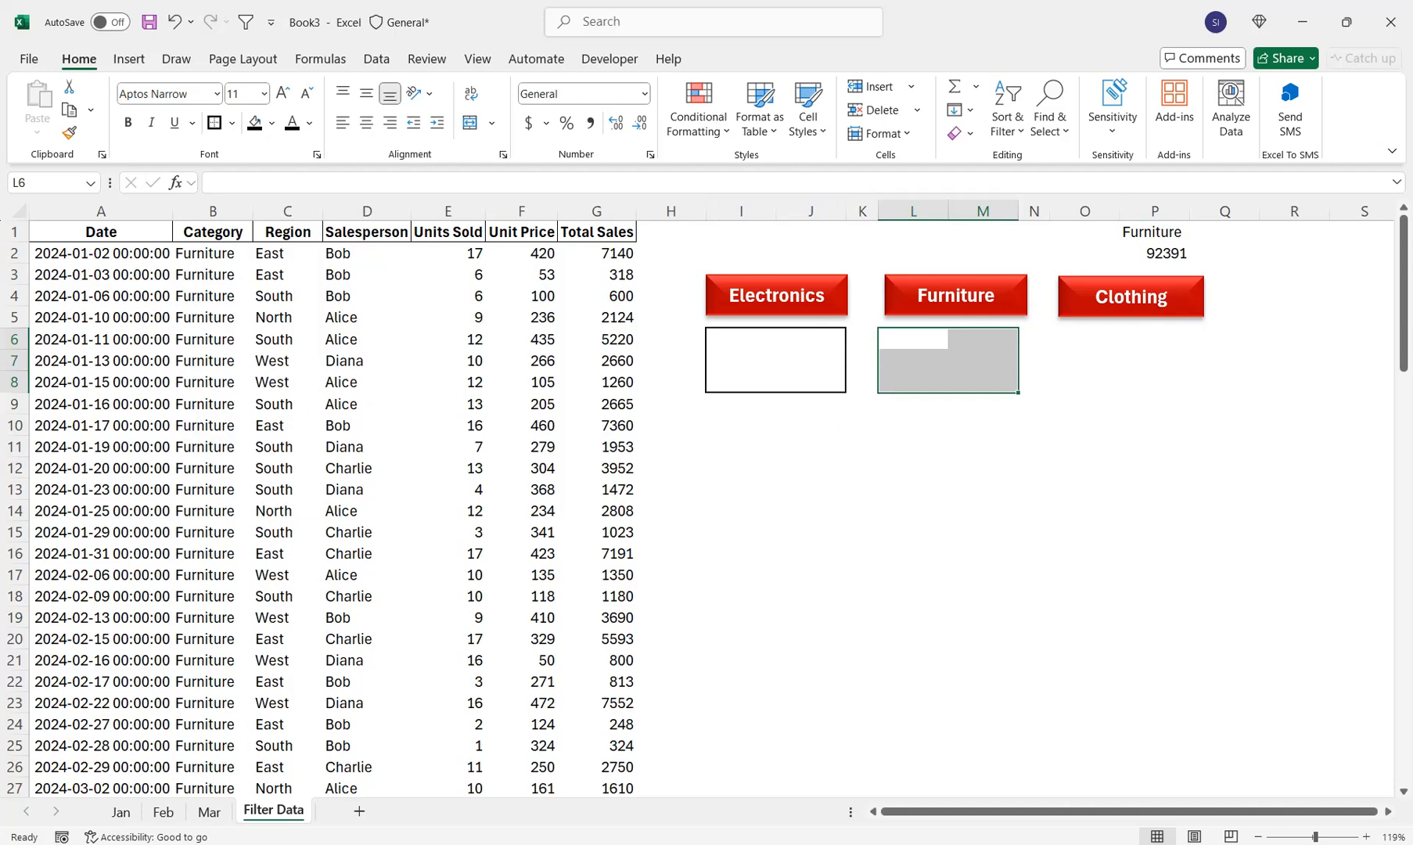
left_click(470, 122)
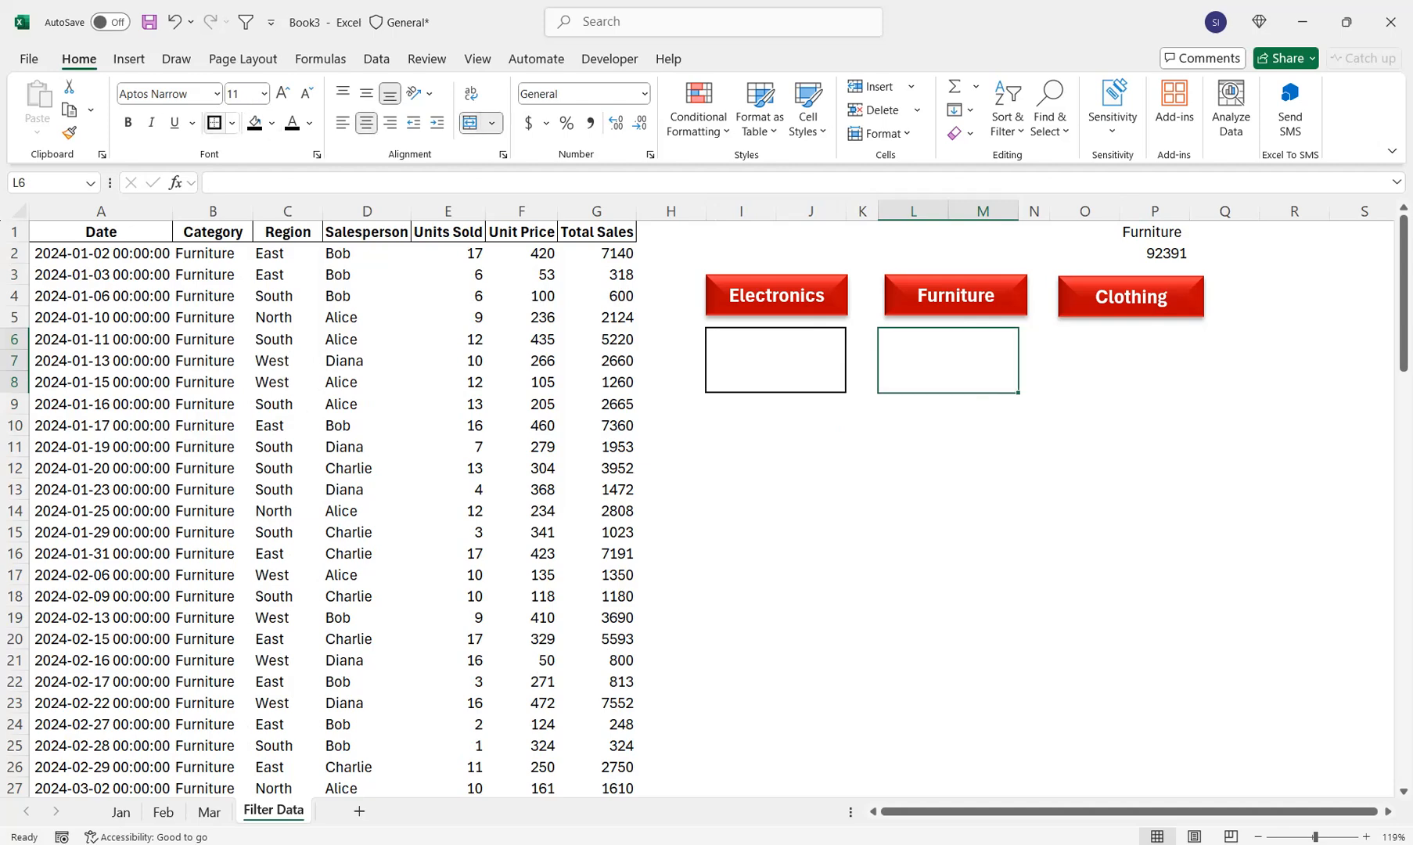
left_click(214, 123)
left_click_drag(1084, 340, 1154, 383)
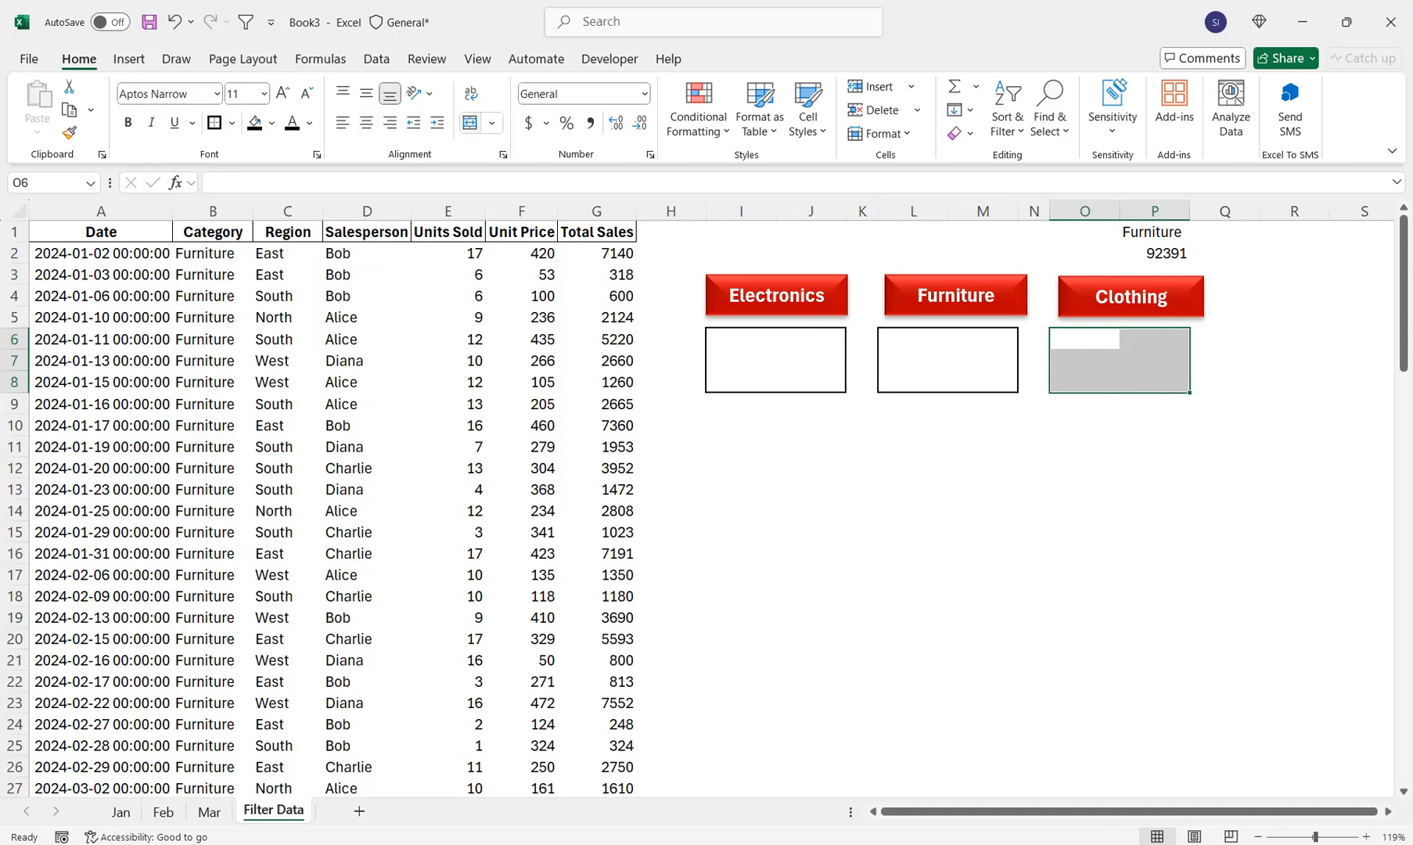
left_click(470, 122)
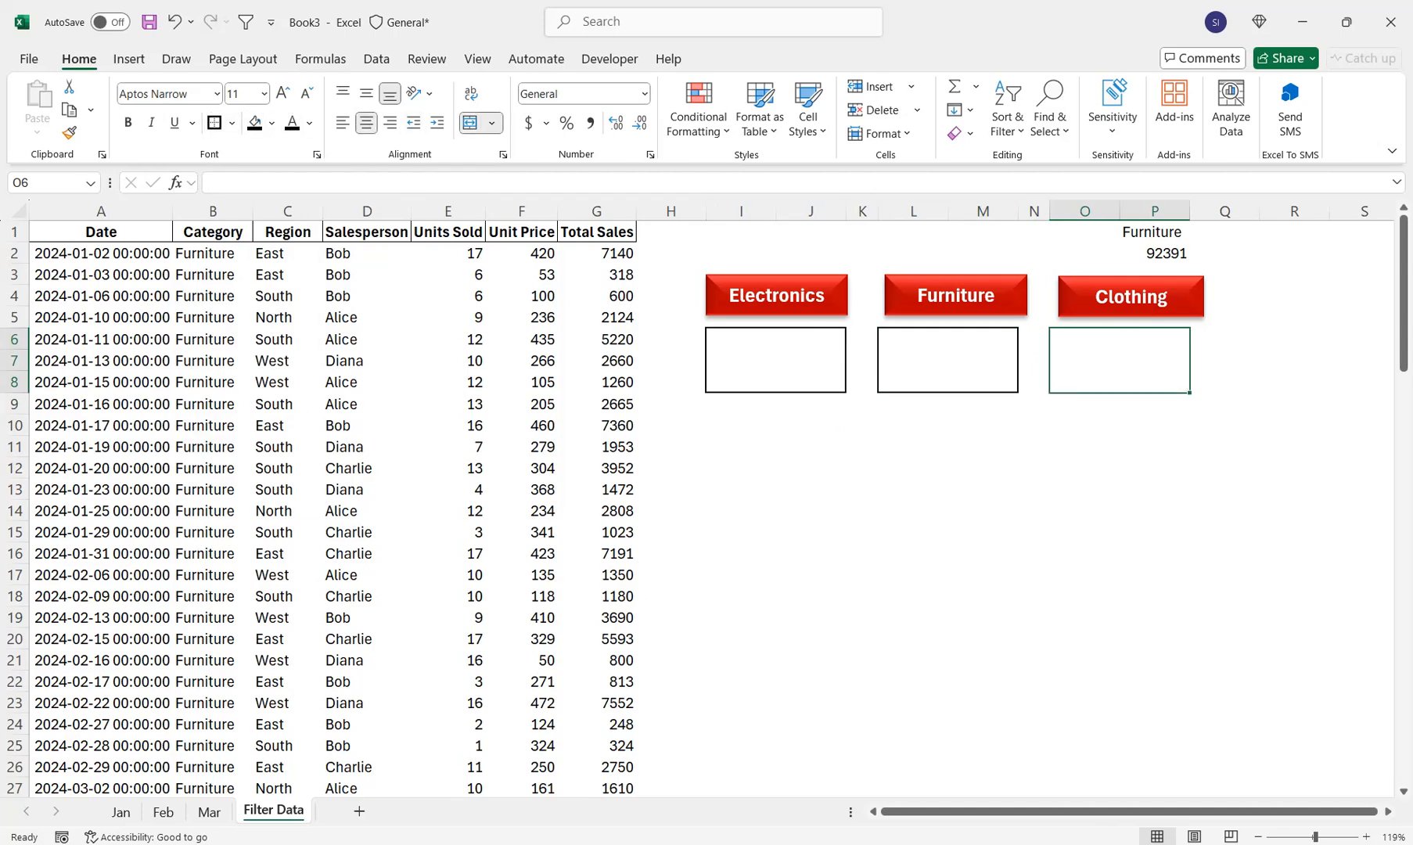
left_click(1128, 291)
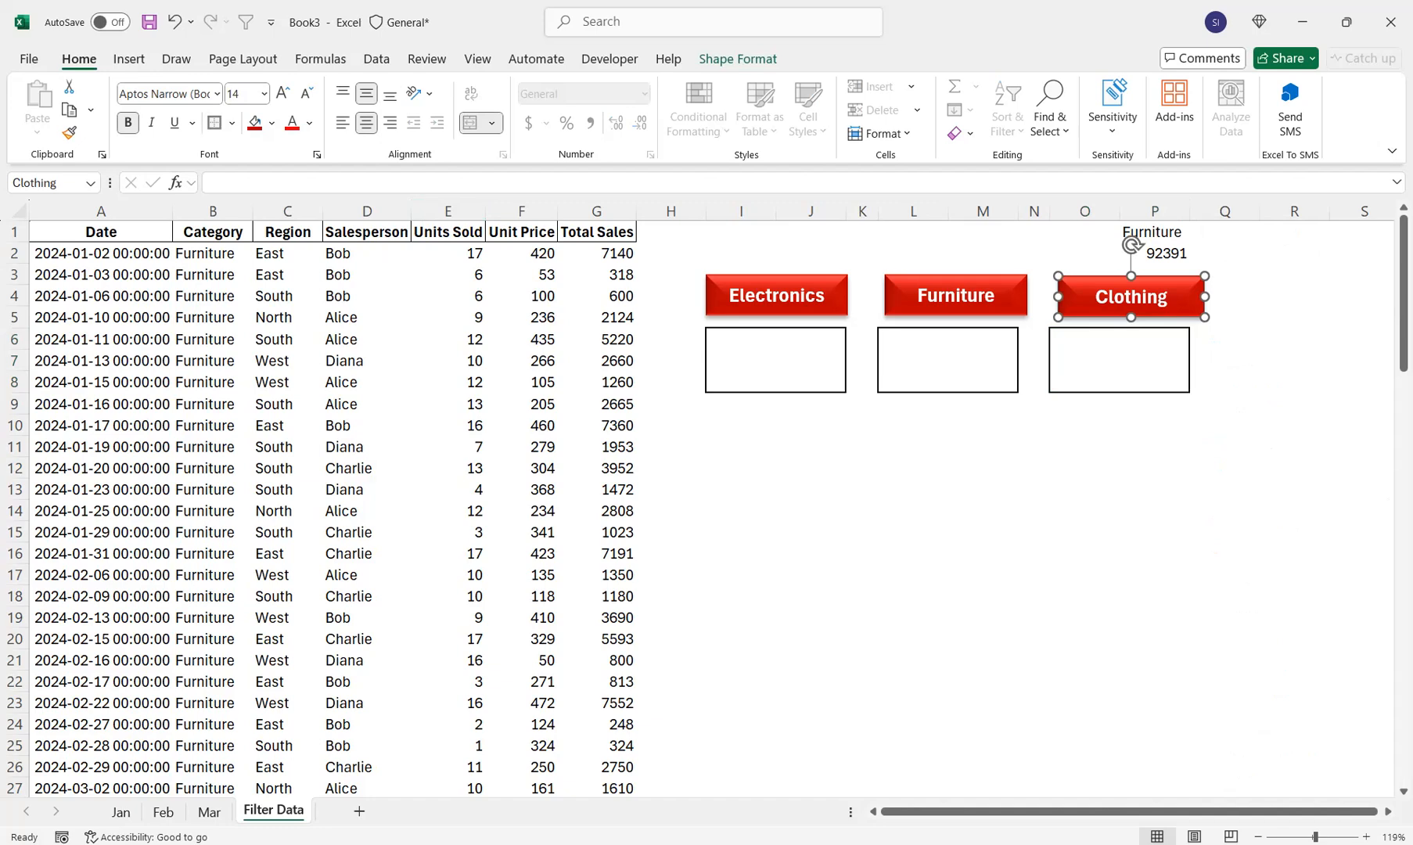
left_click_drag(1128, 291, 1121, 289)
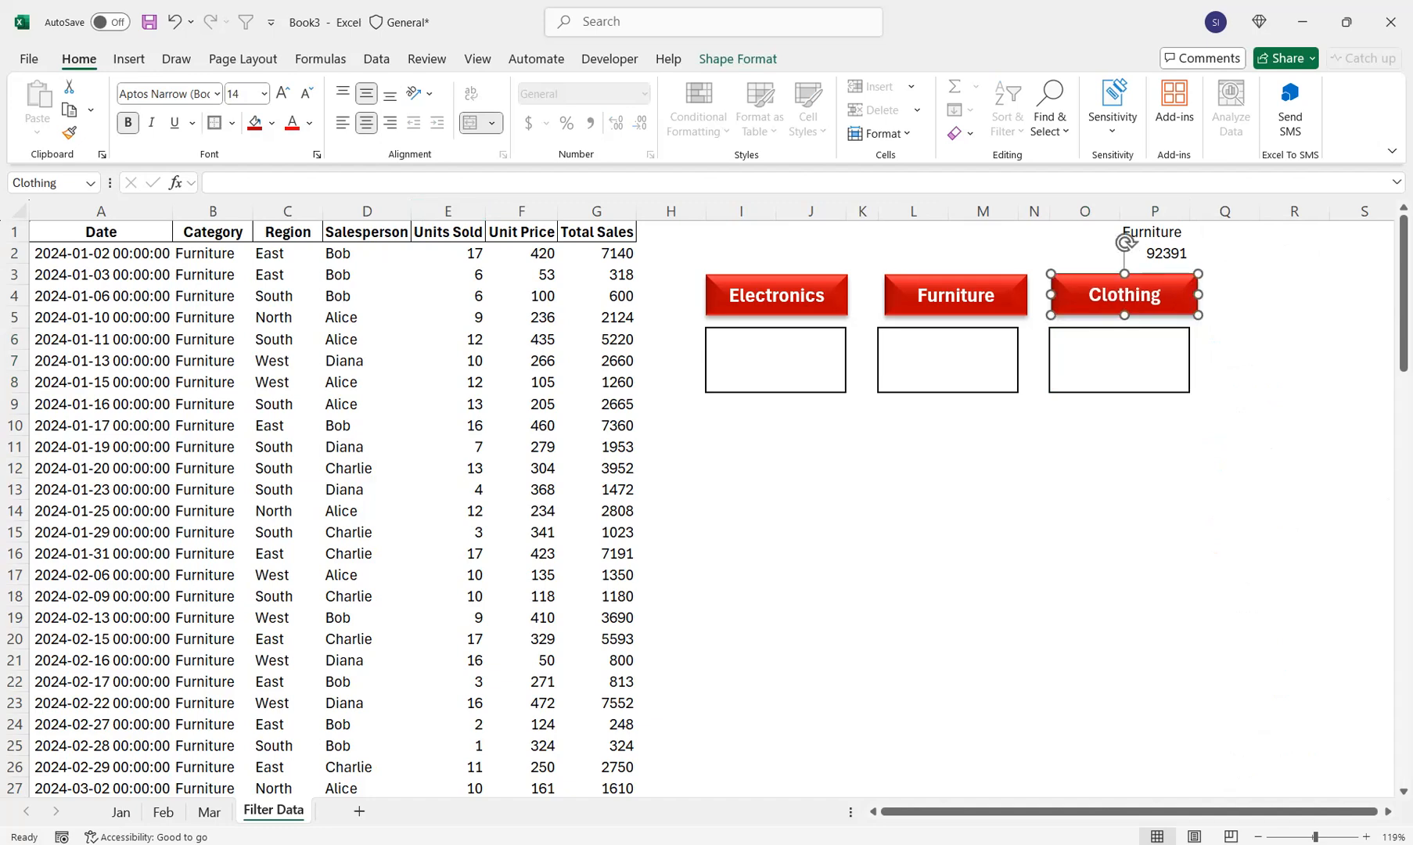
- Enter =IF(P1="Electronics",P2,"") in the merged box I6 below the Electronics button
left_click(776, 360)
type("=IF(")
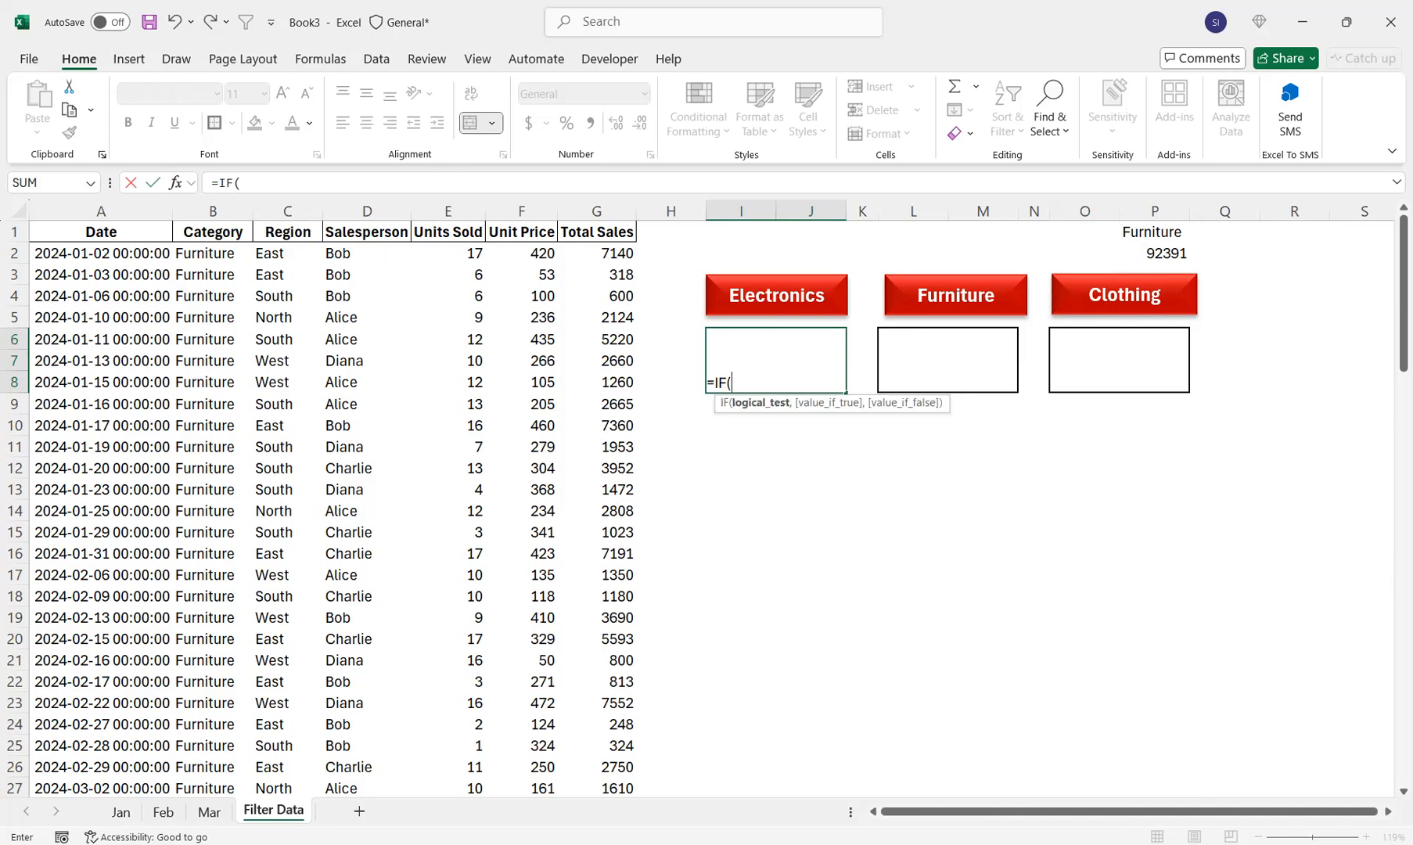
left_click(1154, 253)
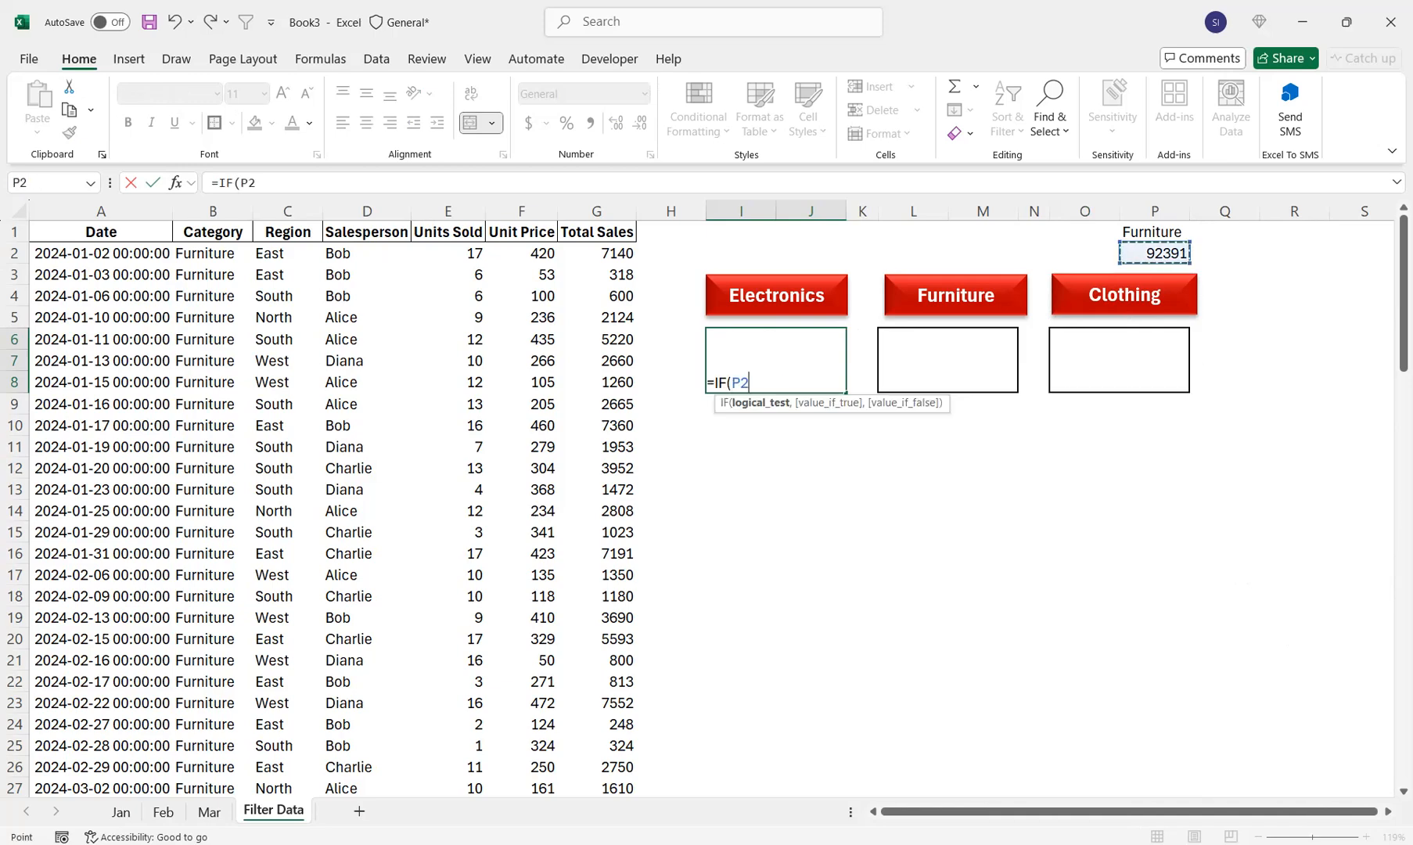
type("=")
key("BackSpace")
key("BackSpace")
key("BackSpace")
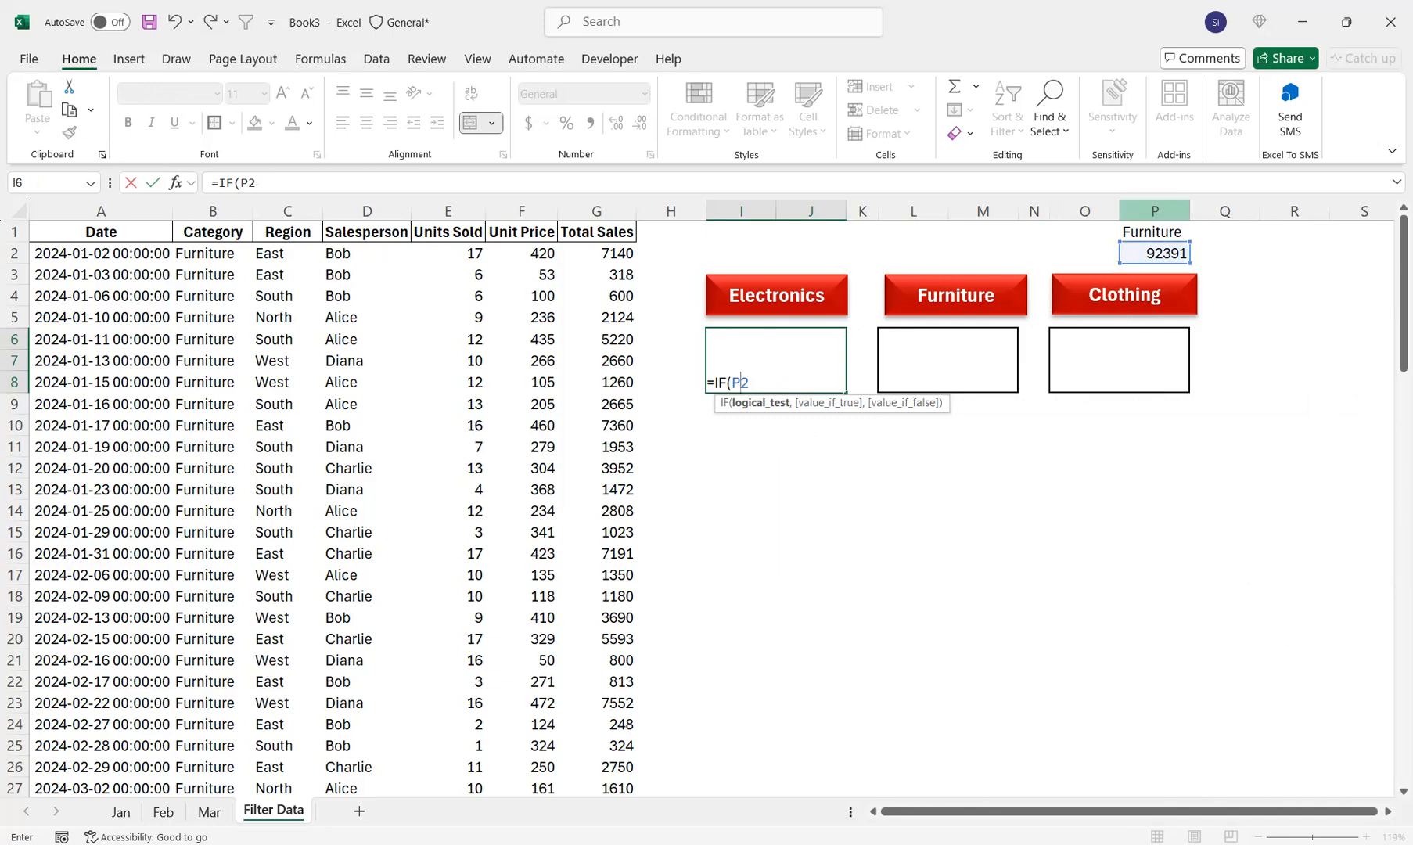
left_click(1155, 232)
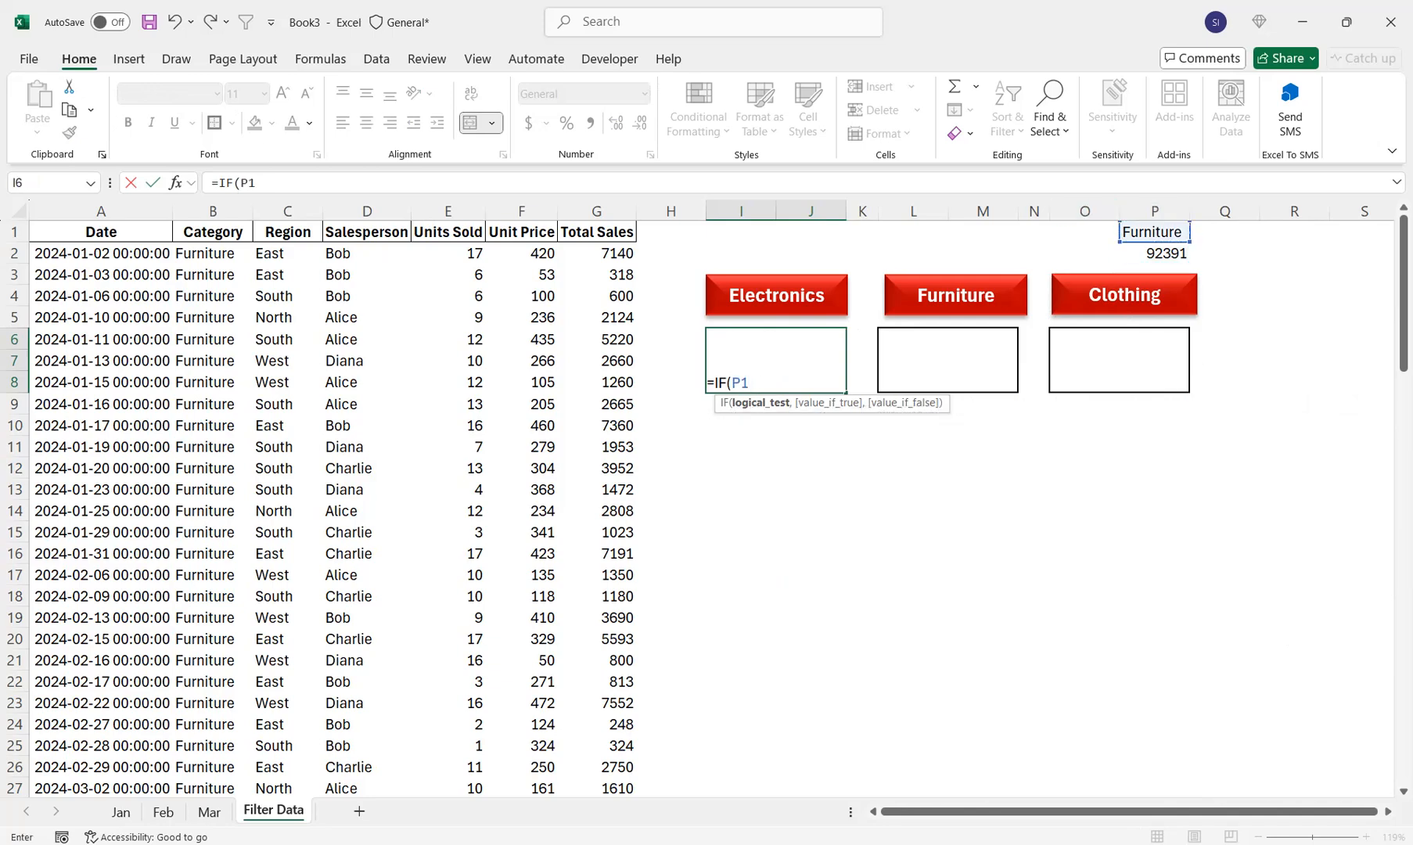
type("=\"Electronics\",")
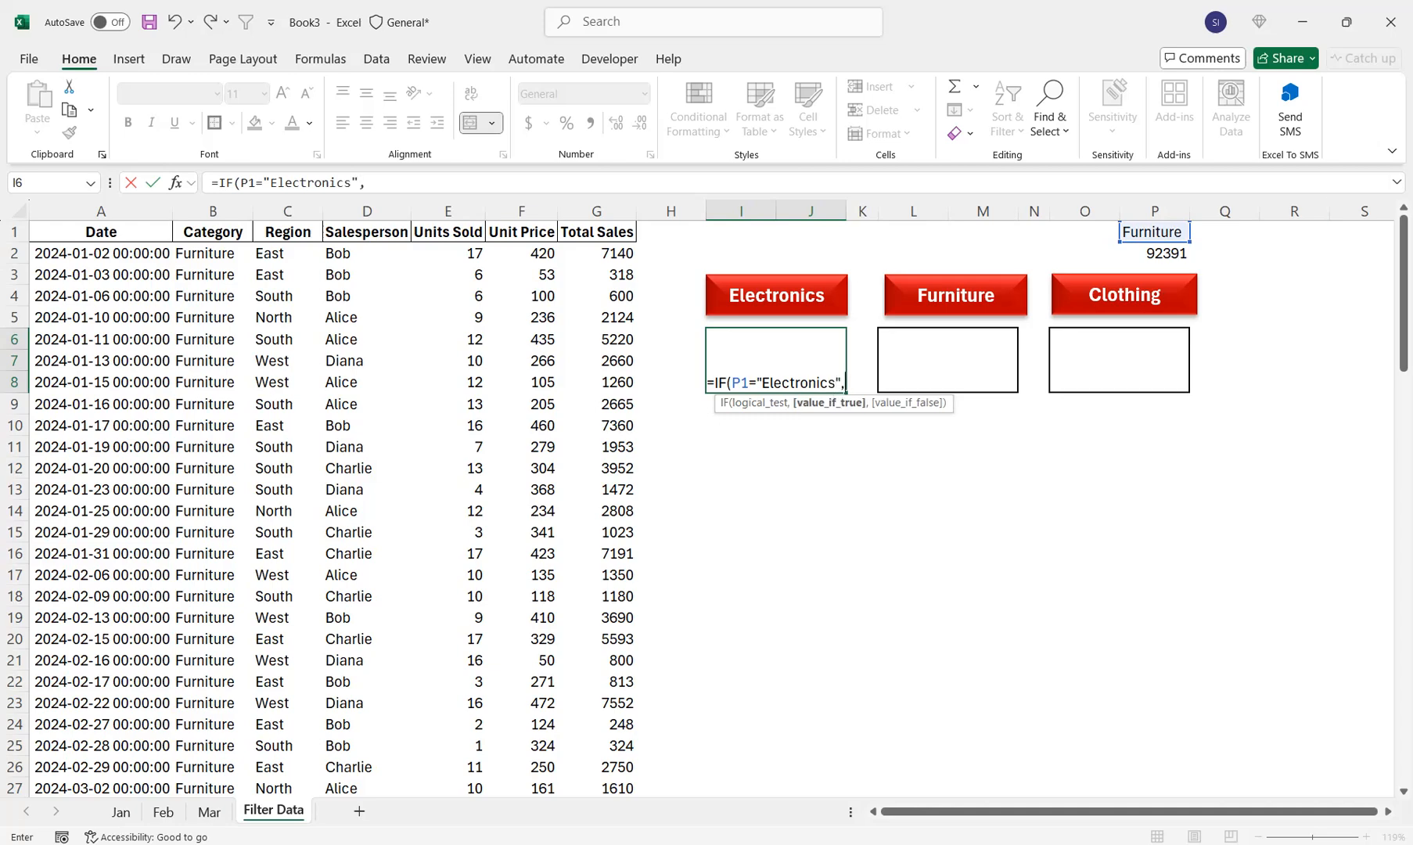
left_click(1154, 253)
type(",\"")
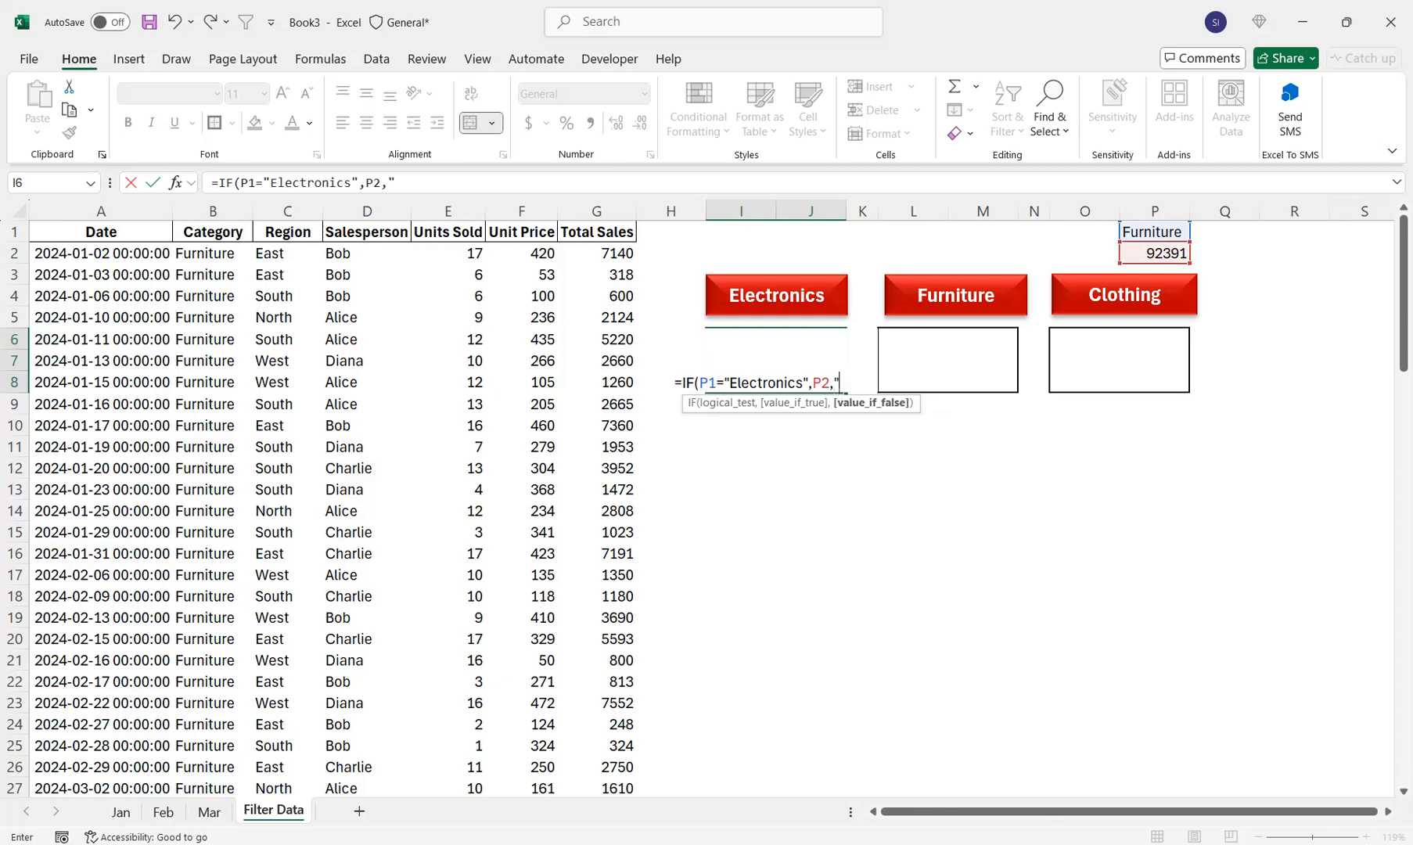
type("\")")
key("Return")
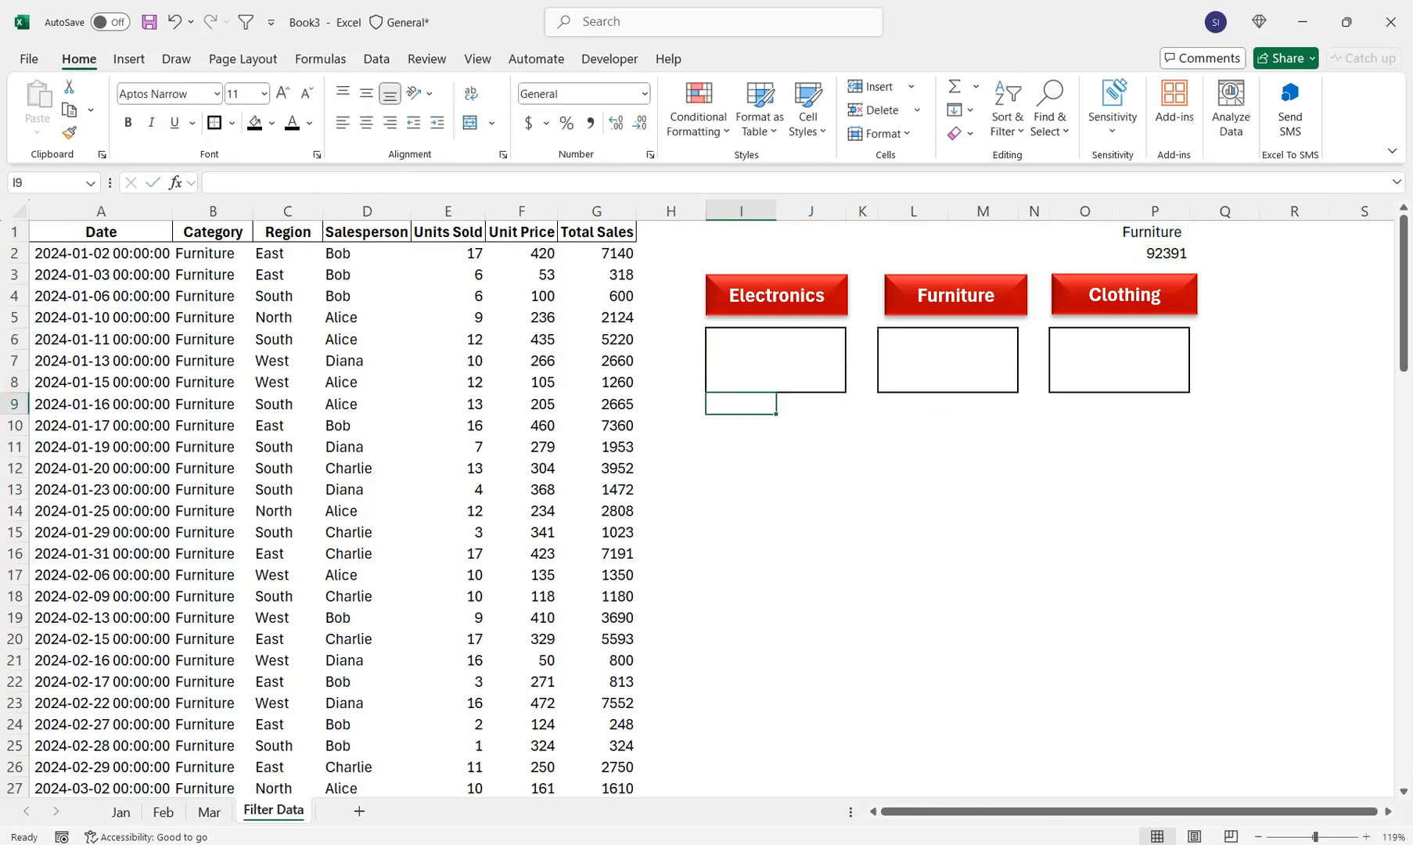
left_click(776, 360)
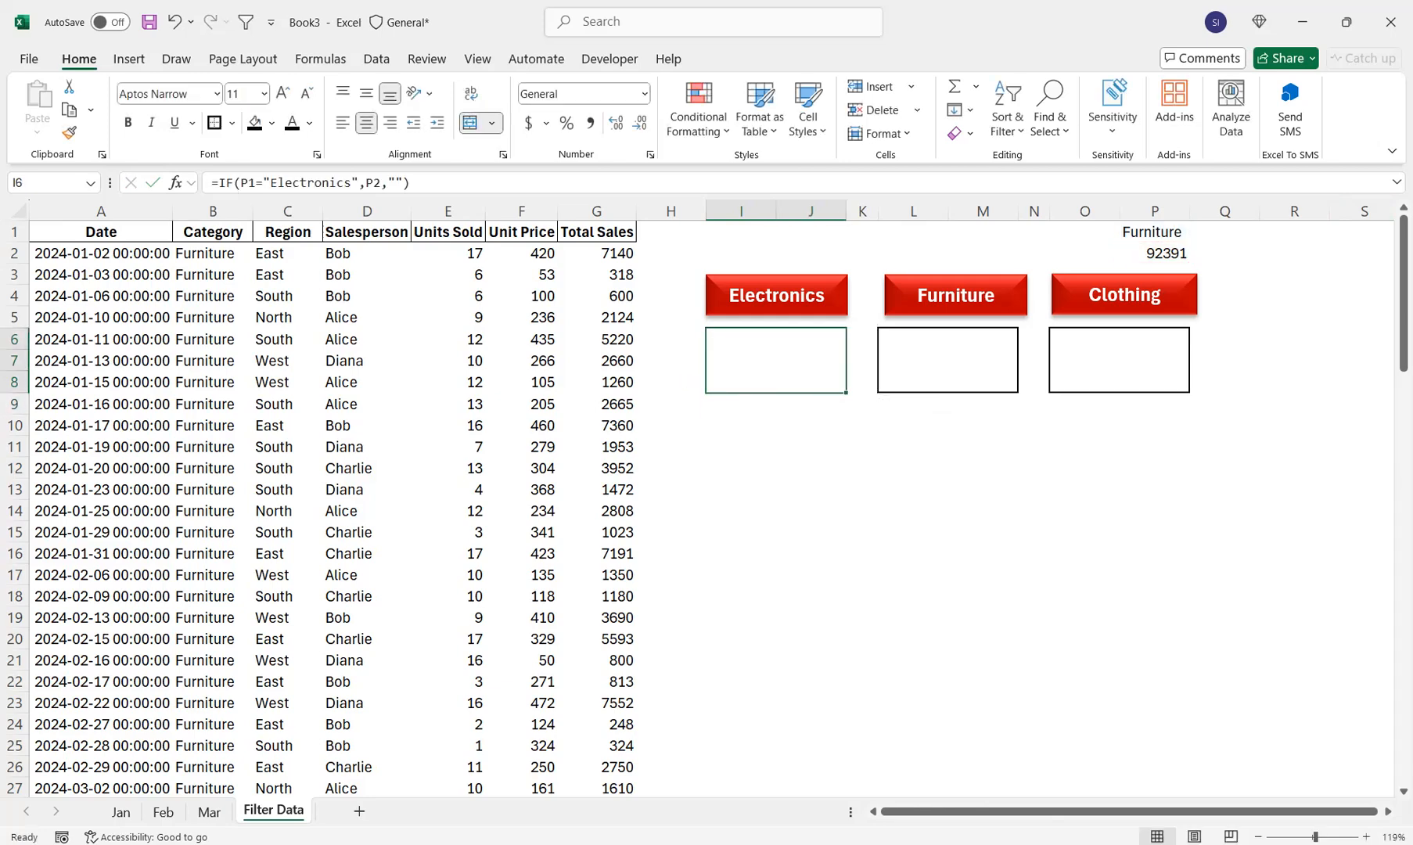
- Shift the Furniture button slightly so it lines up with the bordered box beneath it
right_click(1010, 297)
left_click(1010, 298)
left_click_drag(1010, 298, 1001, 297)
key("Escape")
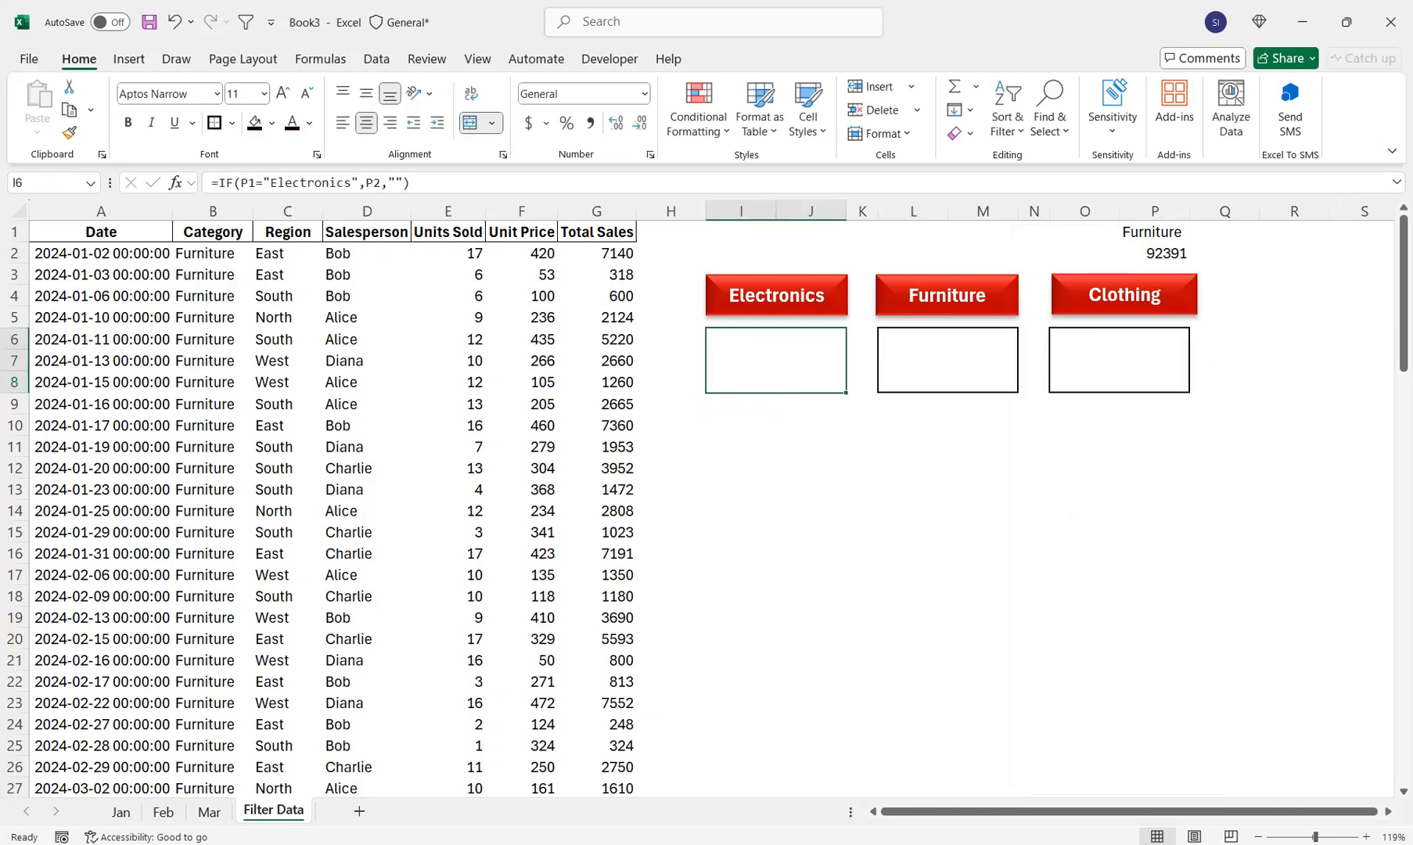
- Copy the formula text from the Electronics box into the merged box L6 below the Furniture button
left_click_drag(414, 183, 210, 183)
key("ctrl+c")
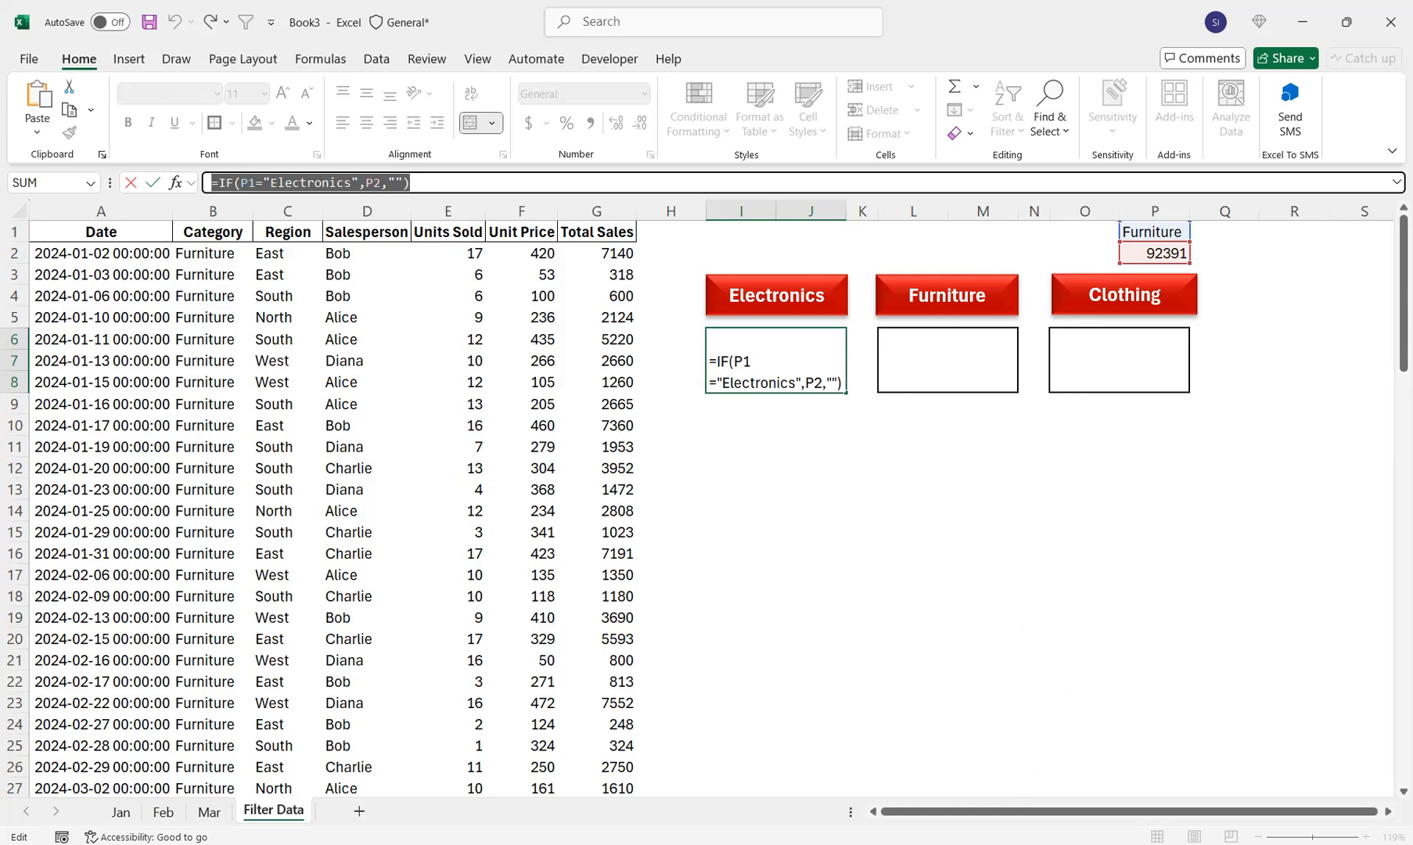
key("Escape")
key("Right")
key("Right")
key("ctrl+v")
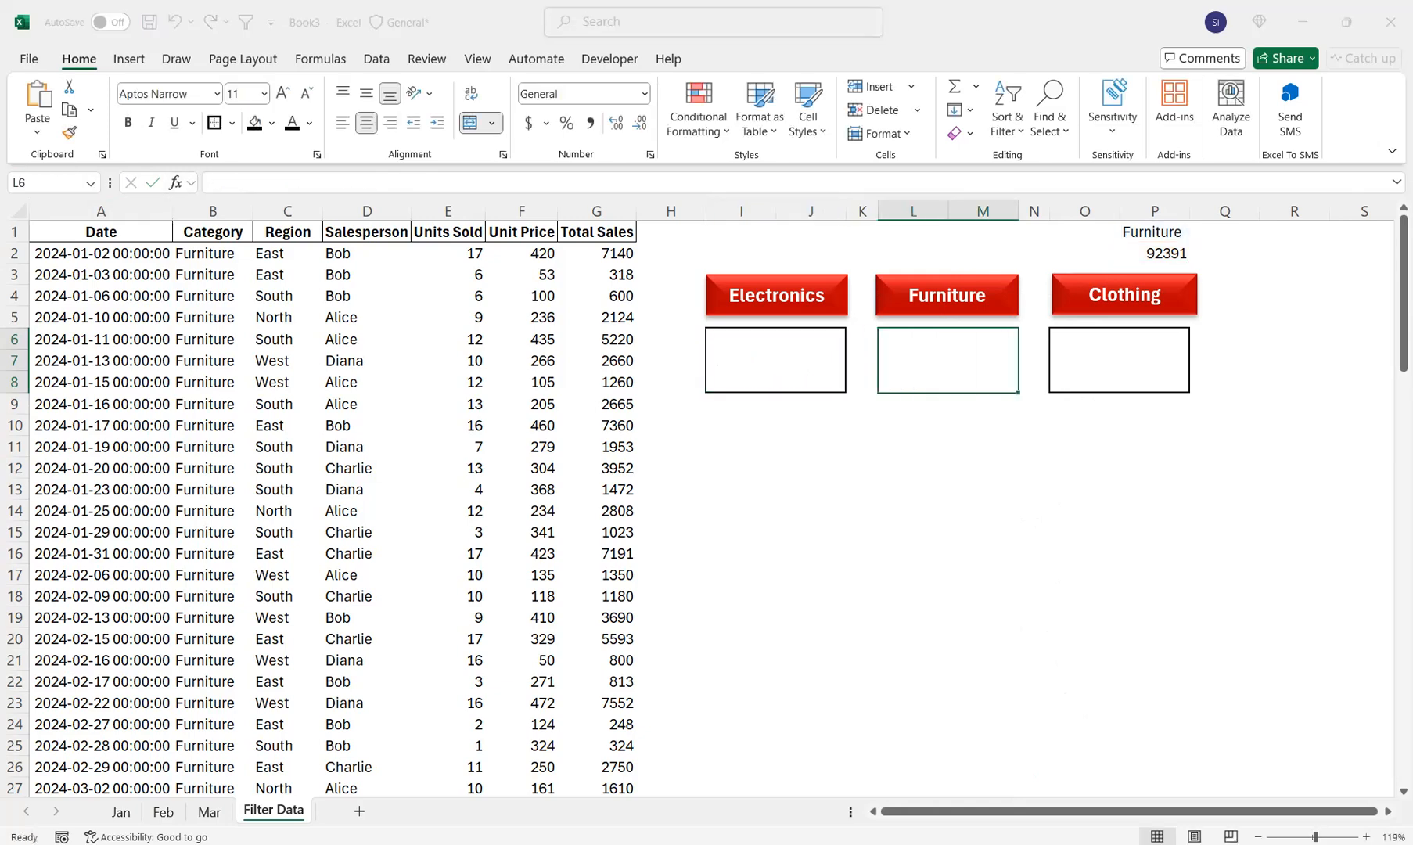
key("Escape")
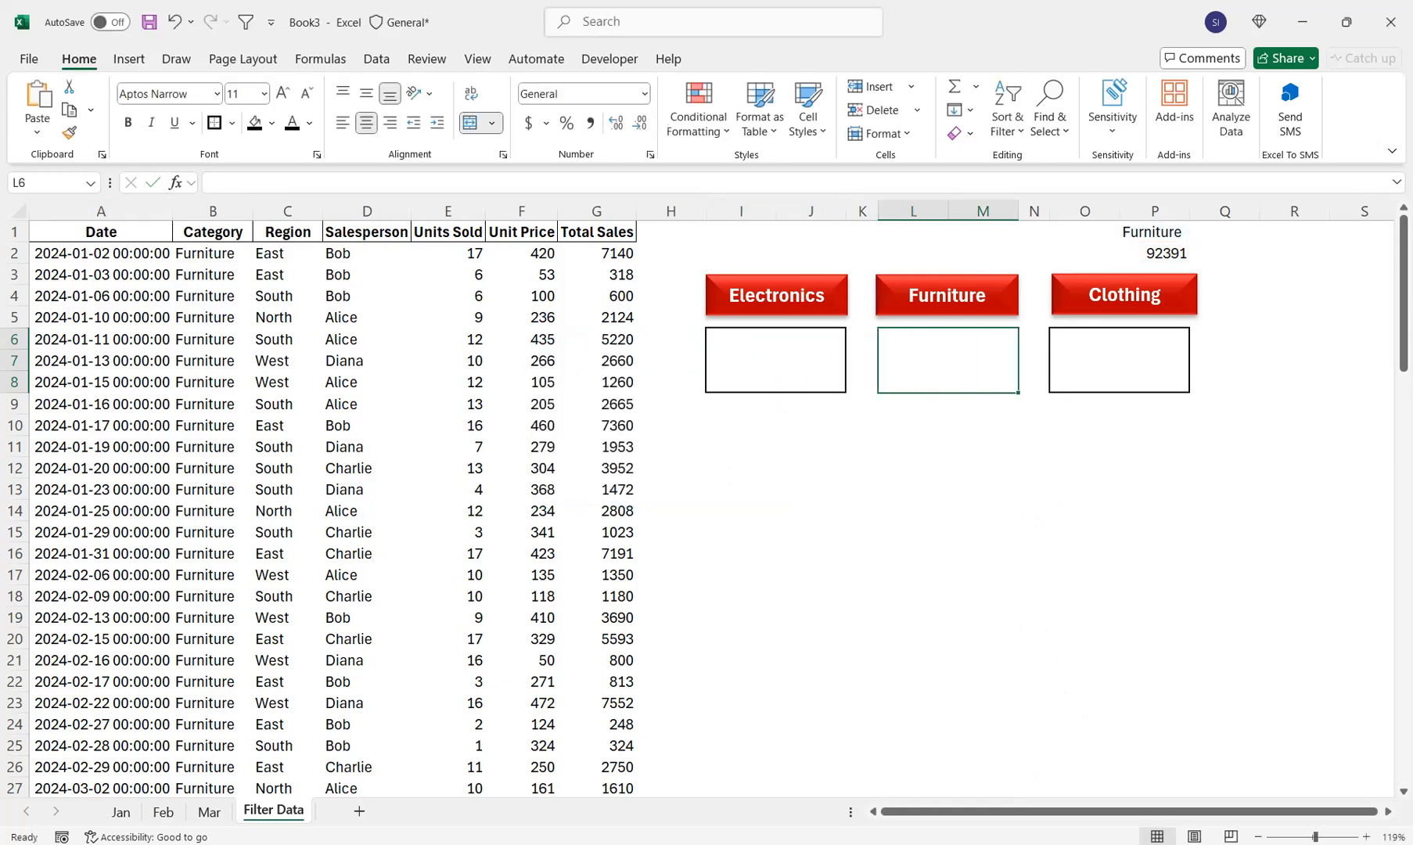
key("F2")
key("ctrl+v")
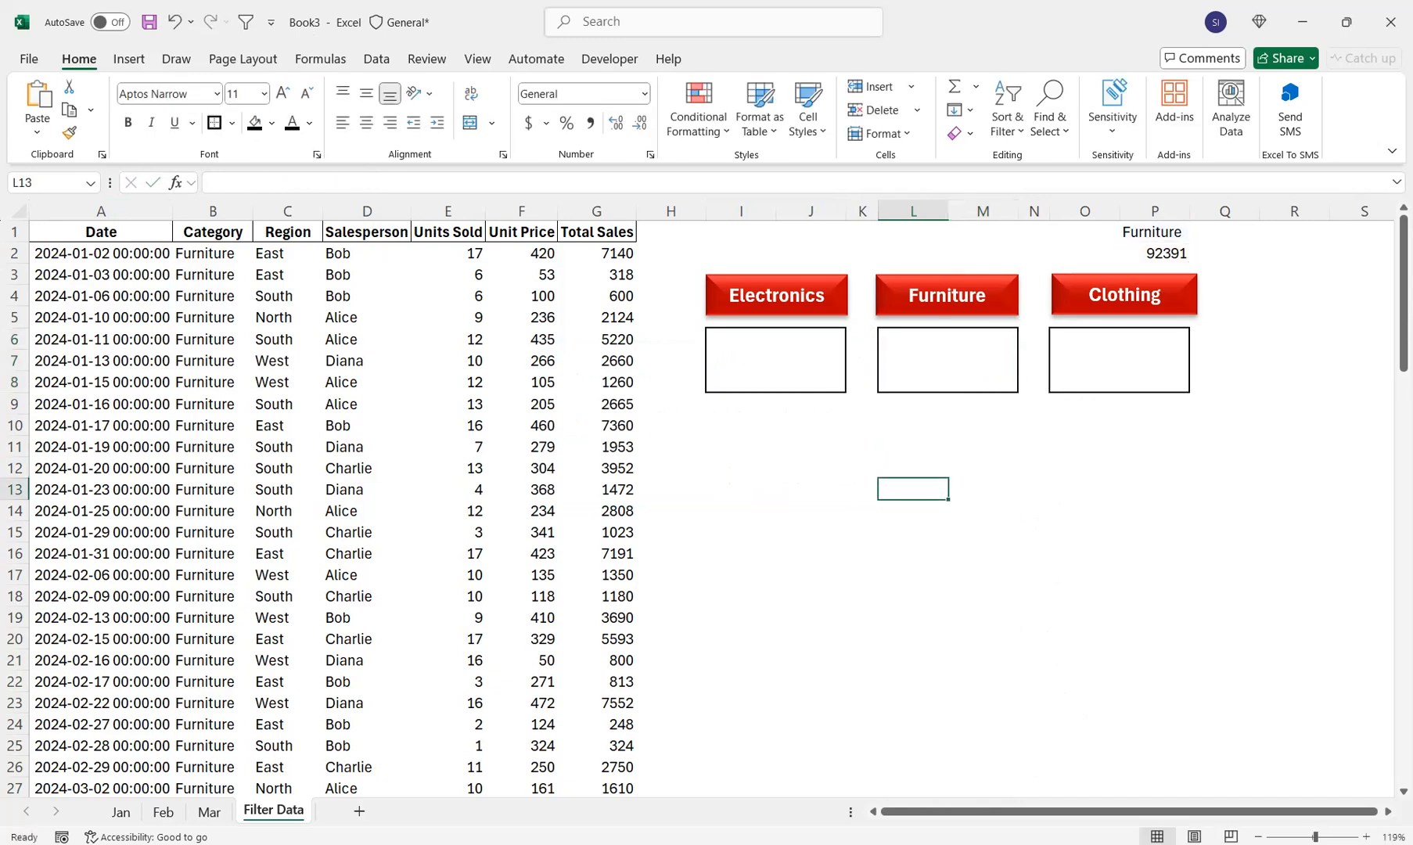
- Change the category in the L6 formula to "Furniture", giving =IF(P1="Furniture",P2,"")
left_click(971, 383)
left_click_drag(976, 384, 910, 383)
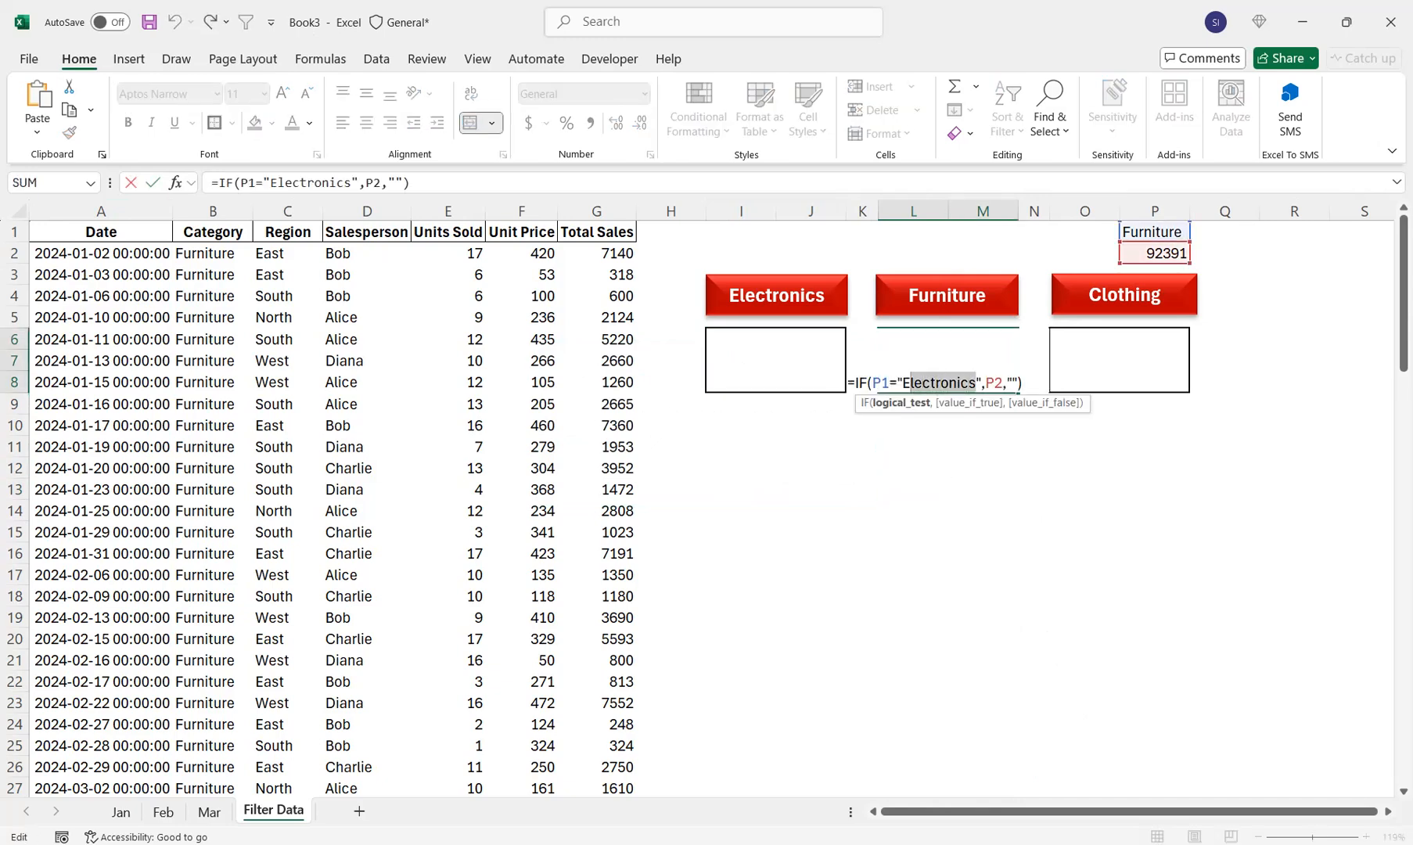
left_click(1023, 382)
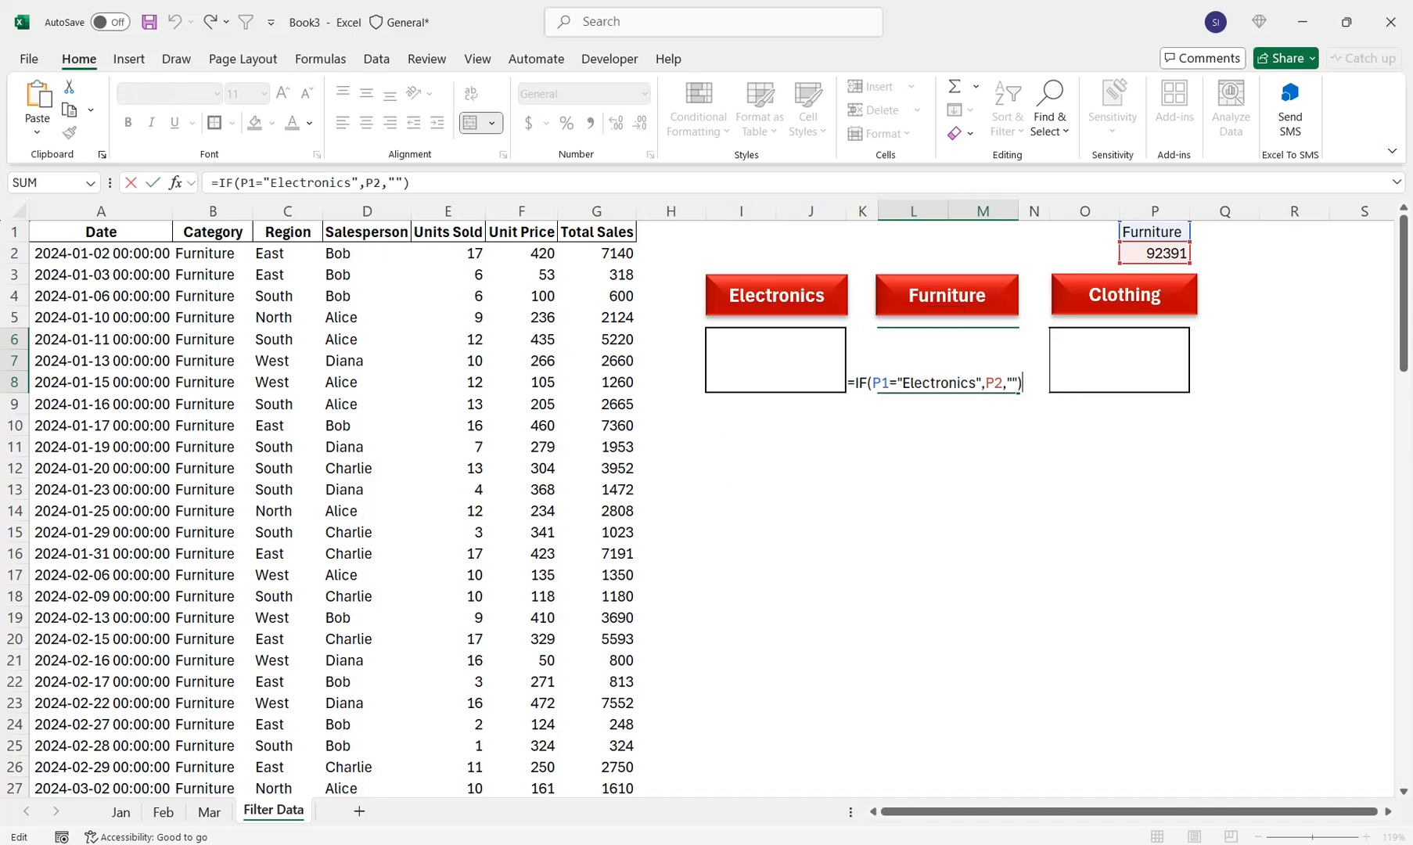
left_click_drag(976, 383, 902, 382)
type("Furnt")
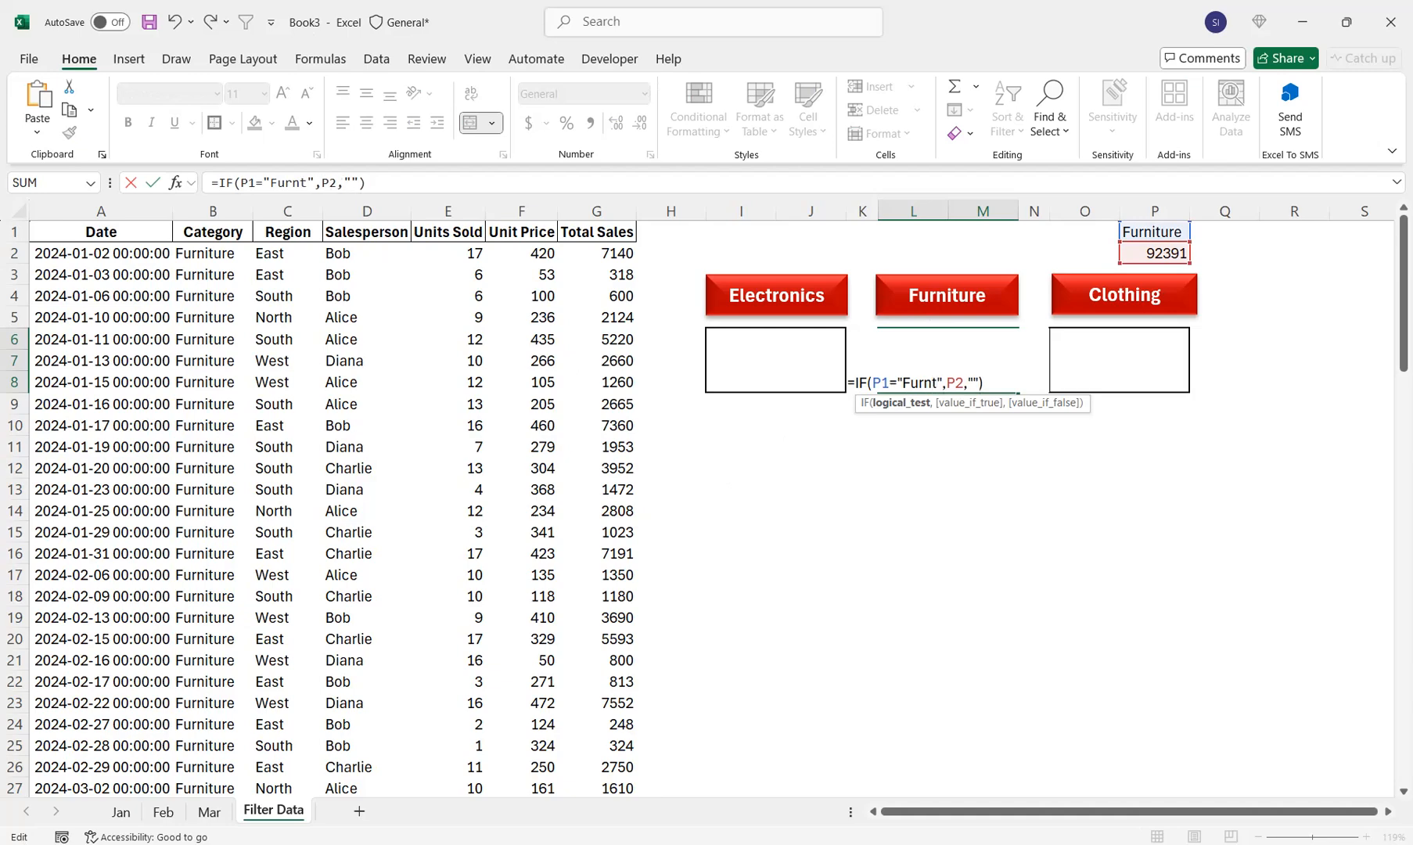
key("BackSpace")
type("iture")
left_click(982, 468)
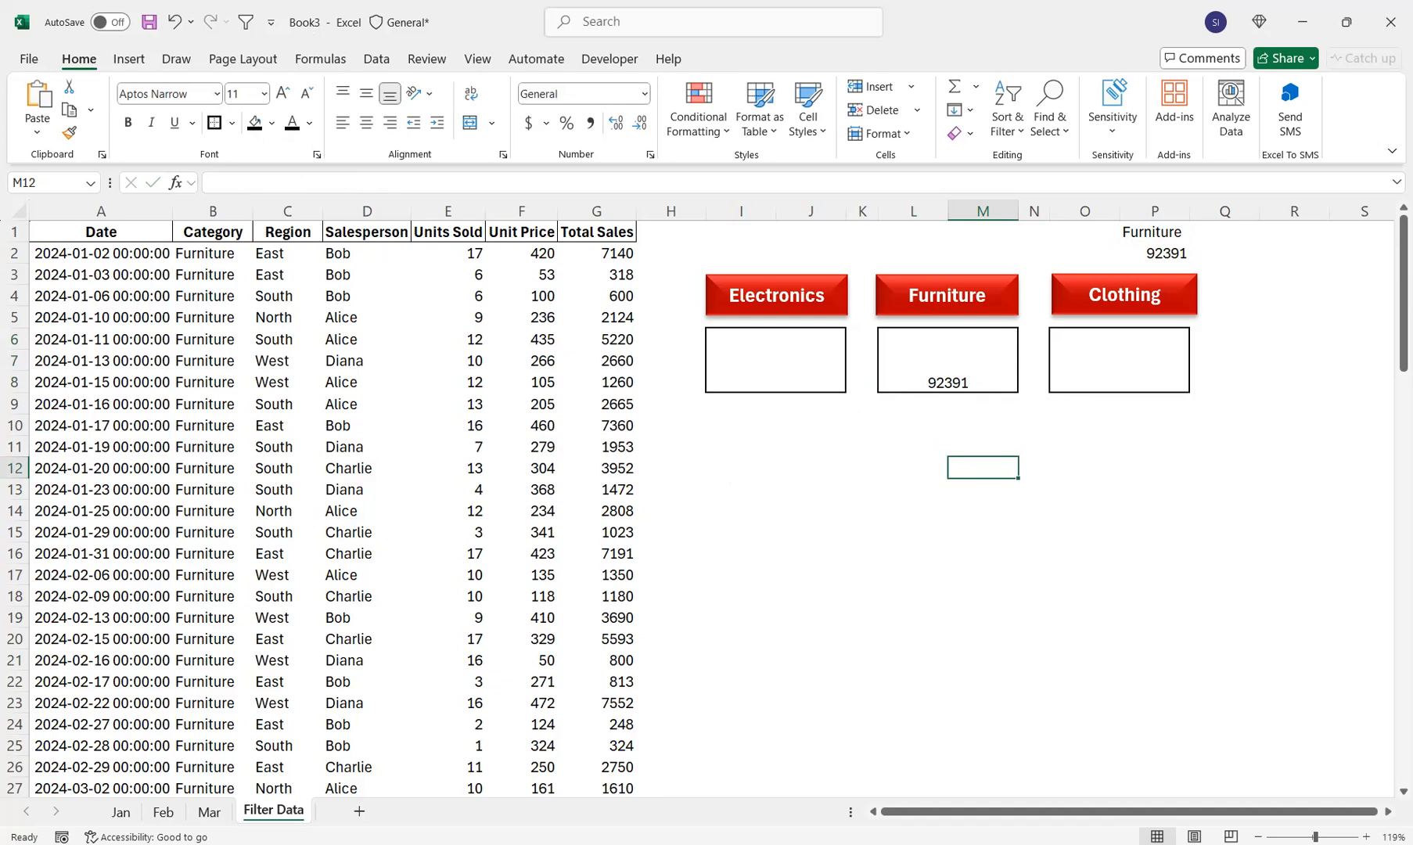
- Paste the copied IF formula into the box O6 below the Clothing button and change its category to "Clothing"
left_click(1119, 361)
double_click(1119, 361)
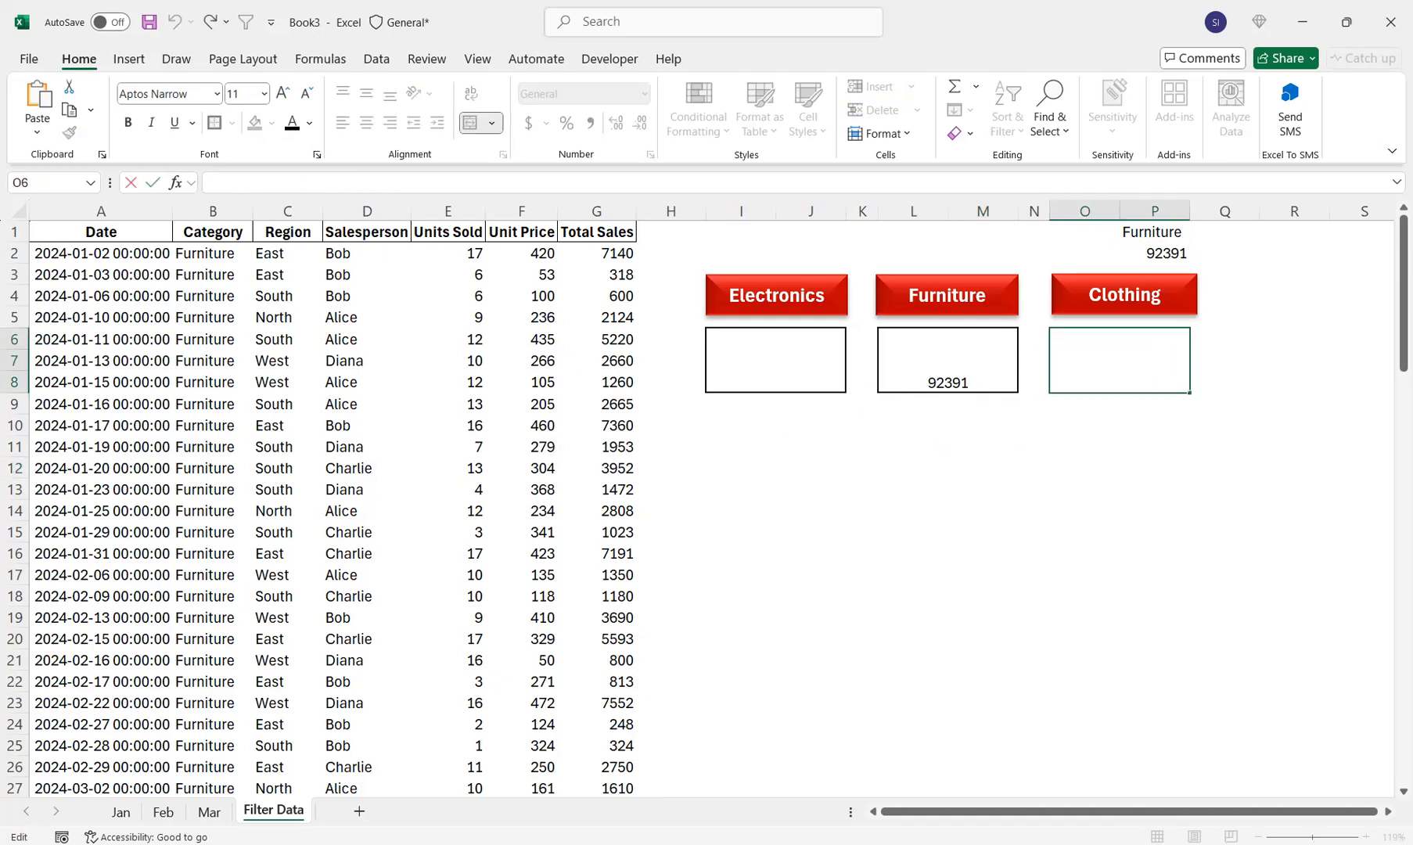
key("ctrl+v")
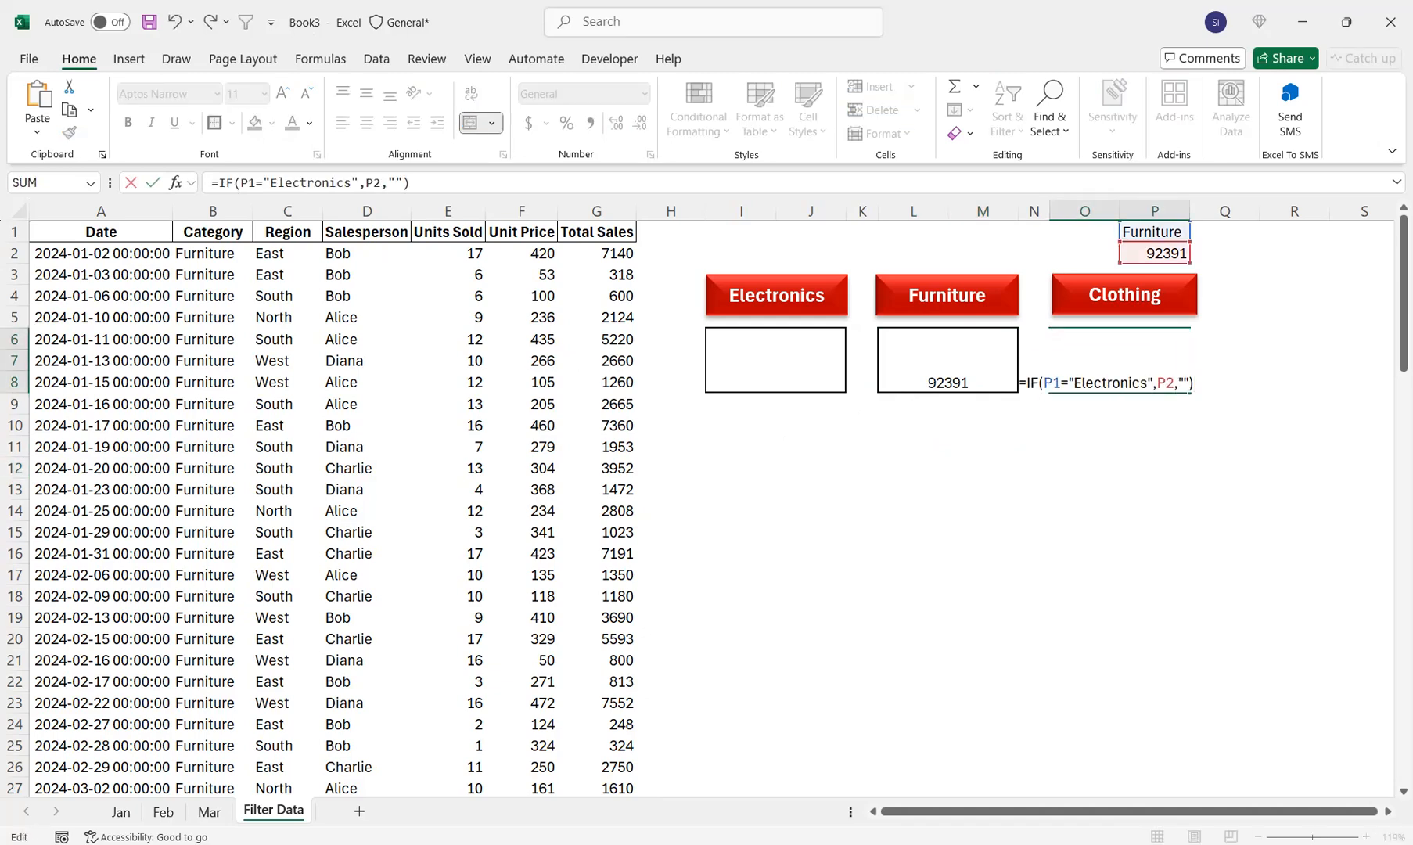
left_click_drag(1148, 383, 1073, 382)
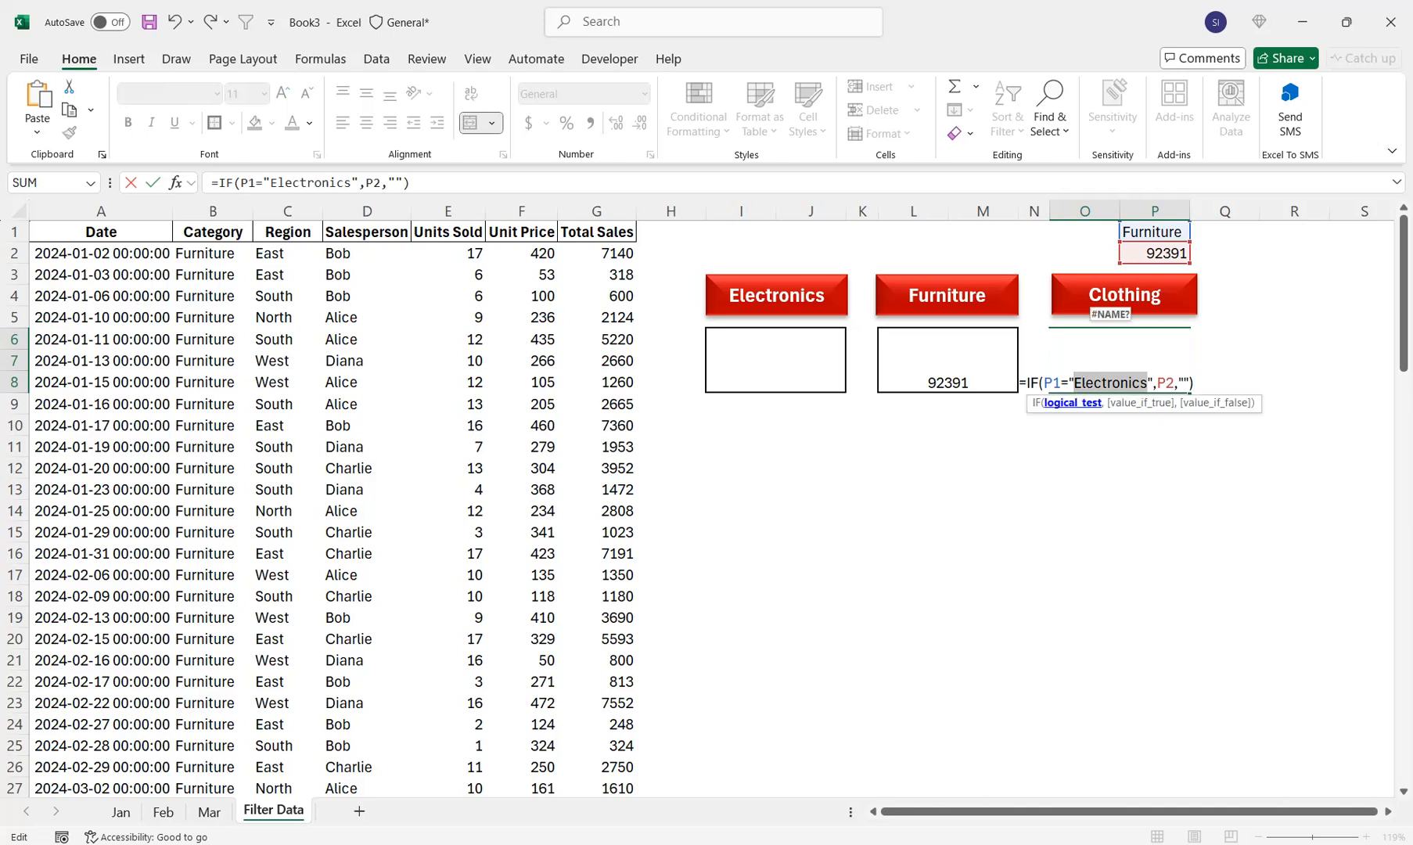
type("Clo")
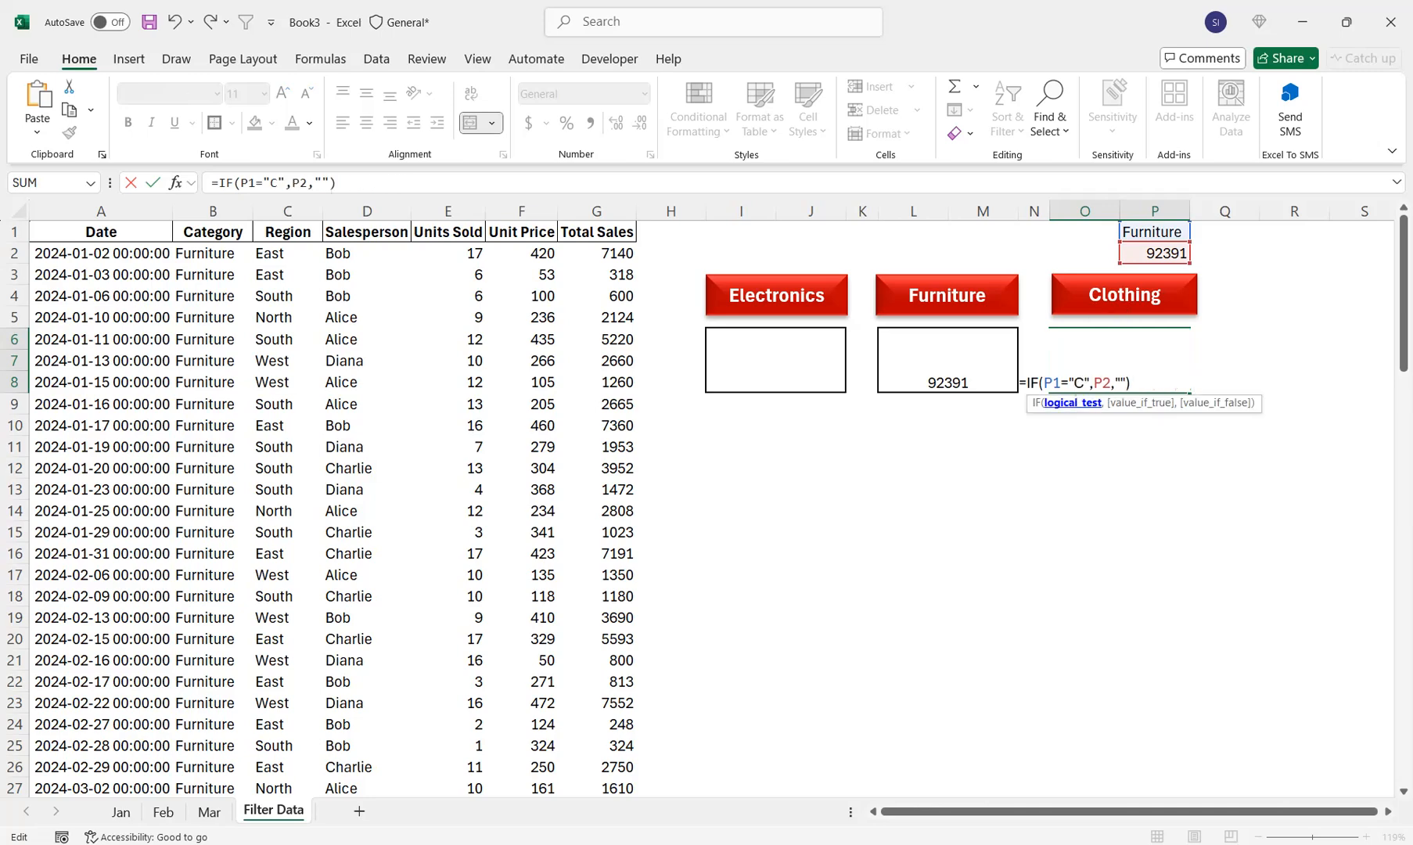
type("thing")
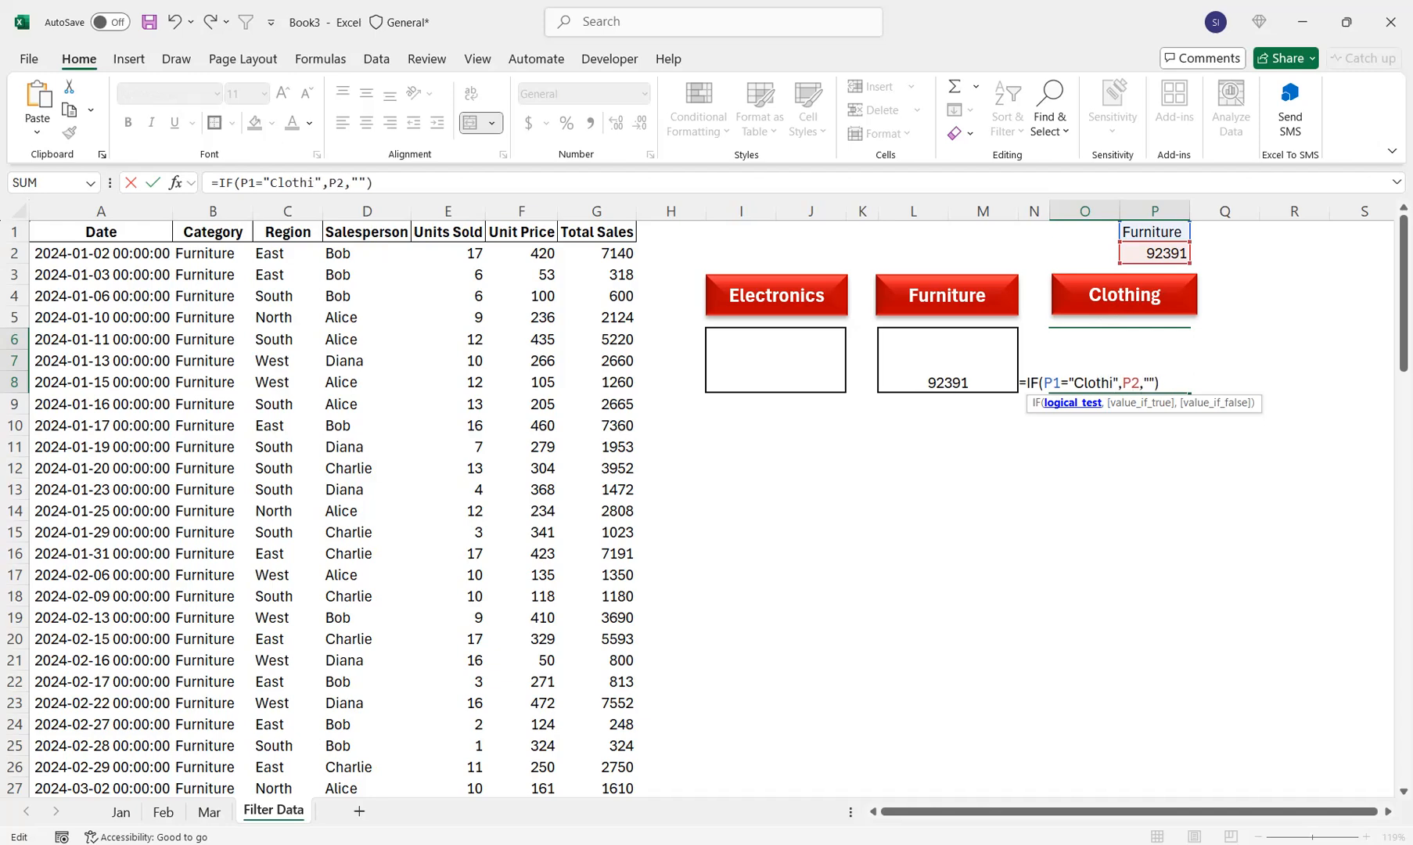
key("Return")
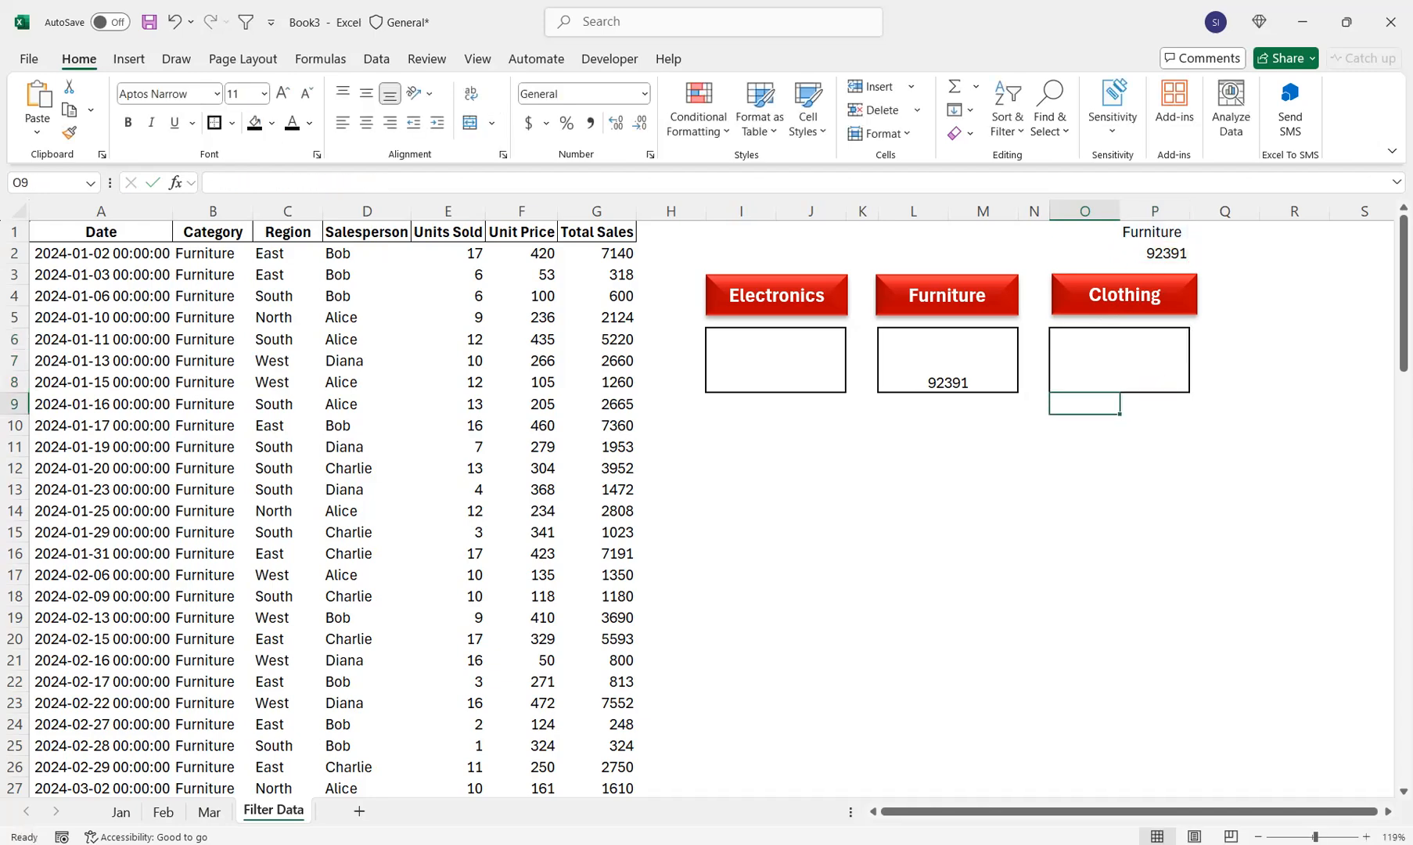
- Format the three total boxes I6, L6 and O6 with middle alignment, bold text and font size 22
left_click(1119, 360)
left_click(947, 361, "ctrl")
left_click(775, 360, "ctrl")
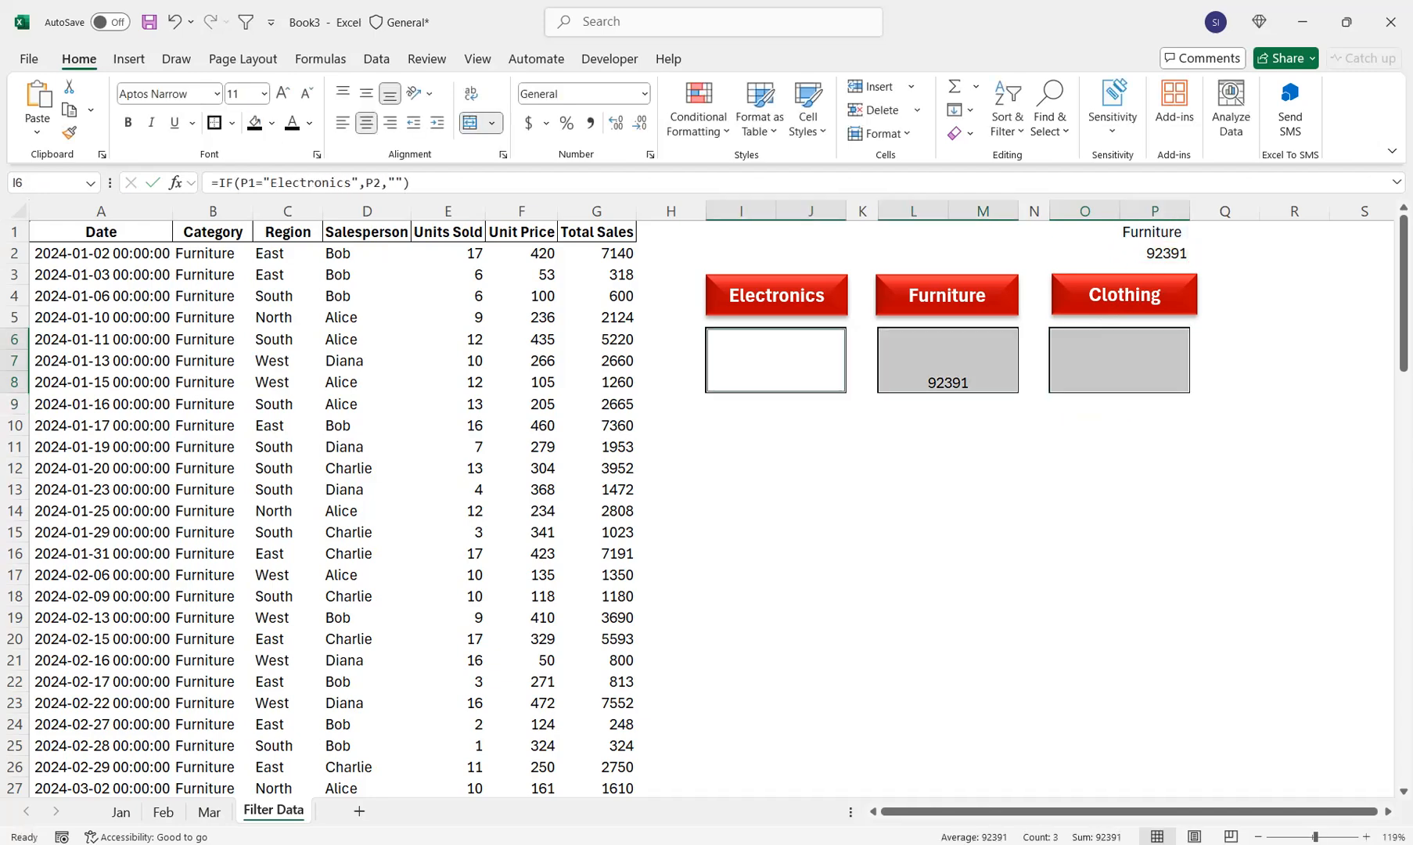
left_click(366, 93)
left_click(128, 122)
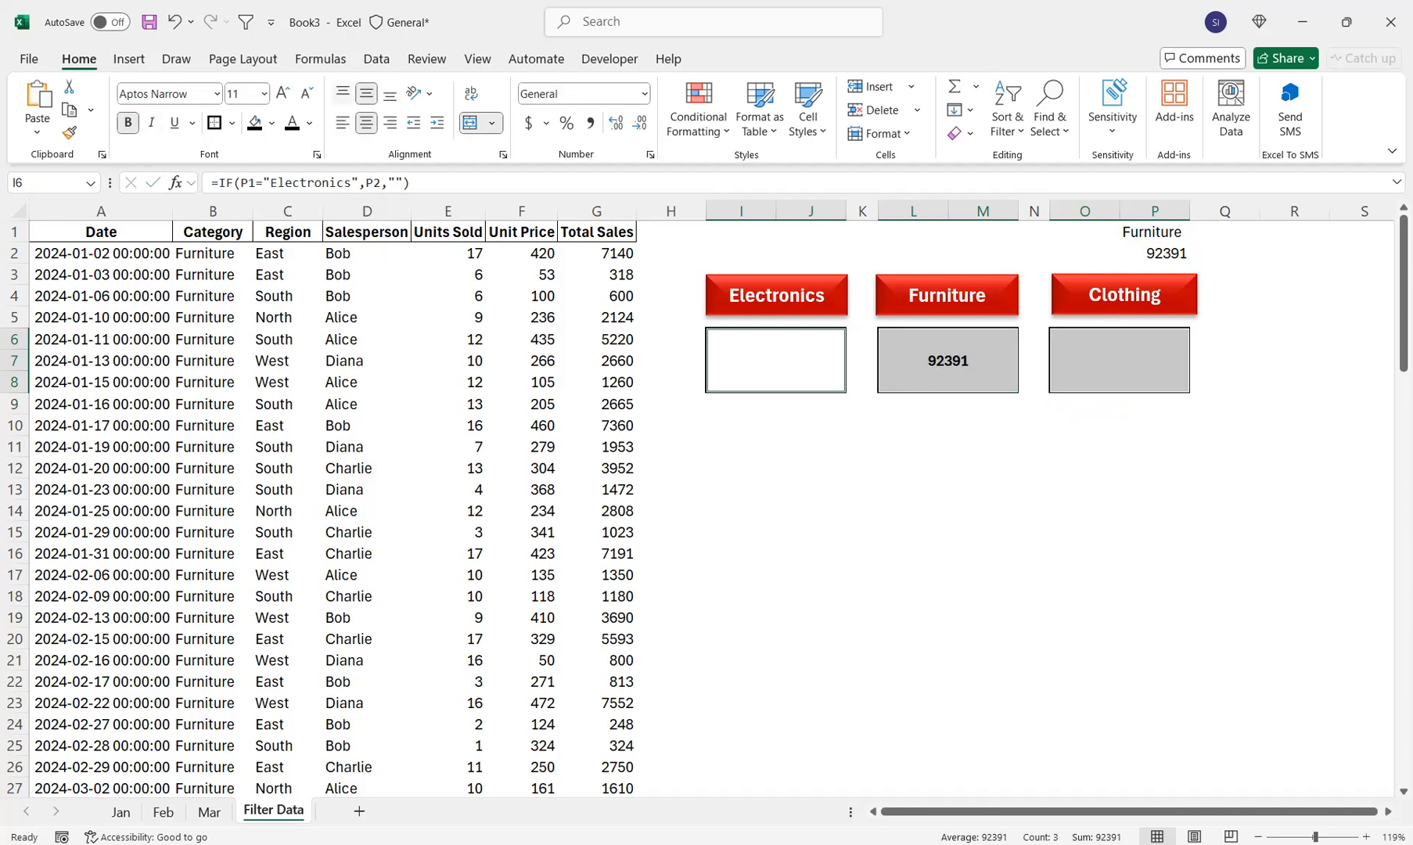
left_click(283, 94)
left_click(283, 93)
left_click(282, 94)
left_click(283, 93)
left_click(282, 93)
left_click(282, 94)
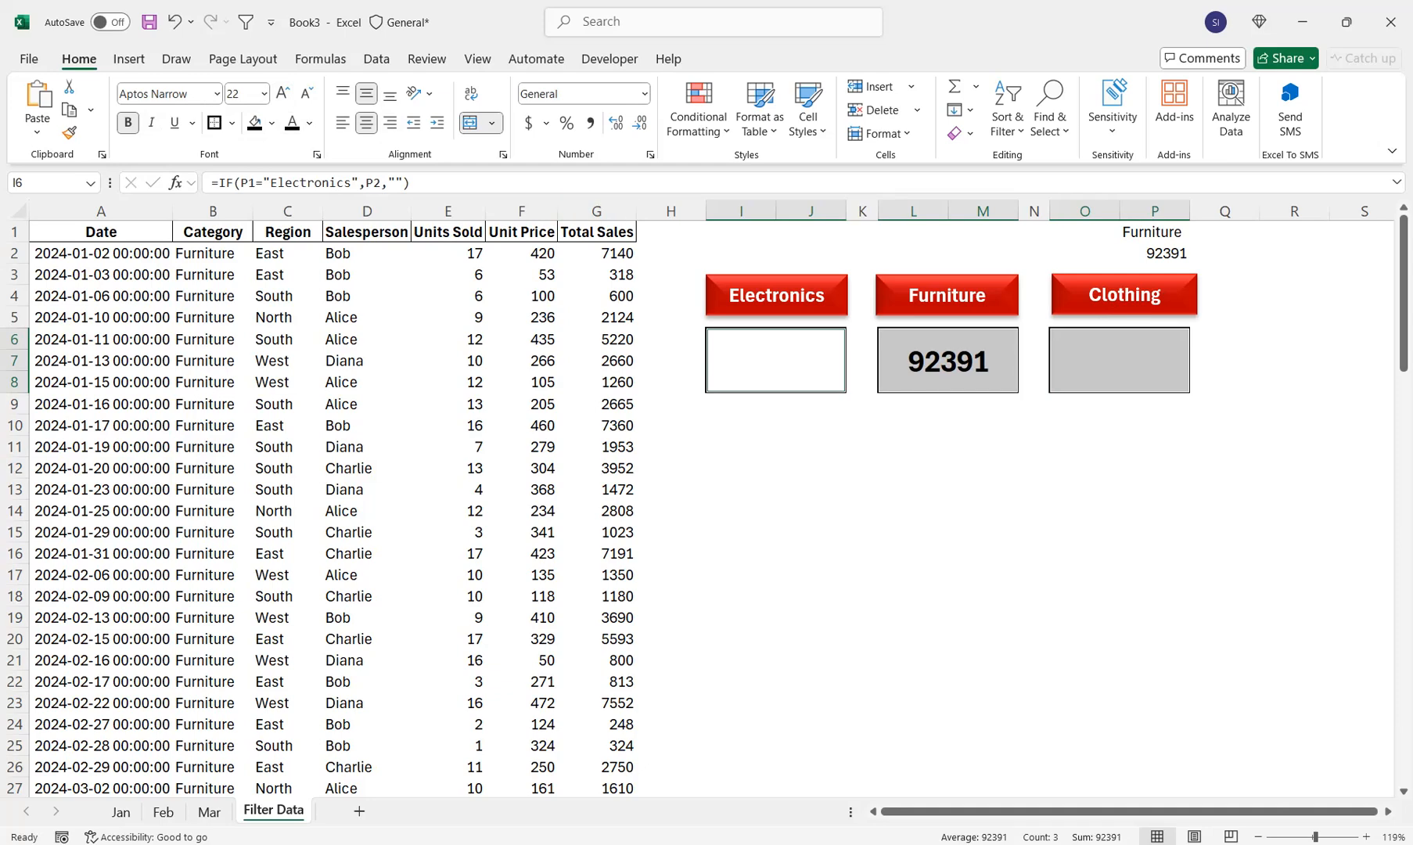
- Set the font color of the helper cells P1:P2 to white so their contents are hidden
mouse_move(740, 252)
left_mouse_down()
mouse_move(1173, 388)
mouse_move(1250, 450)
left_mouse_up()
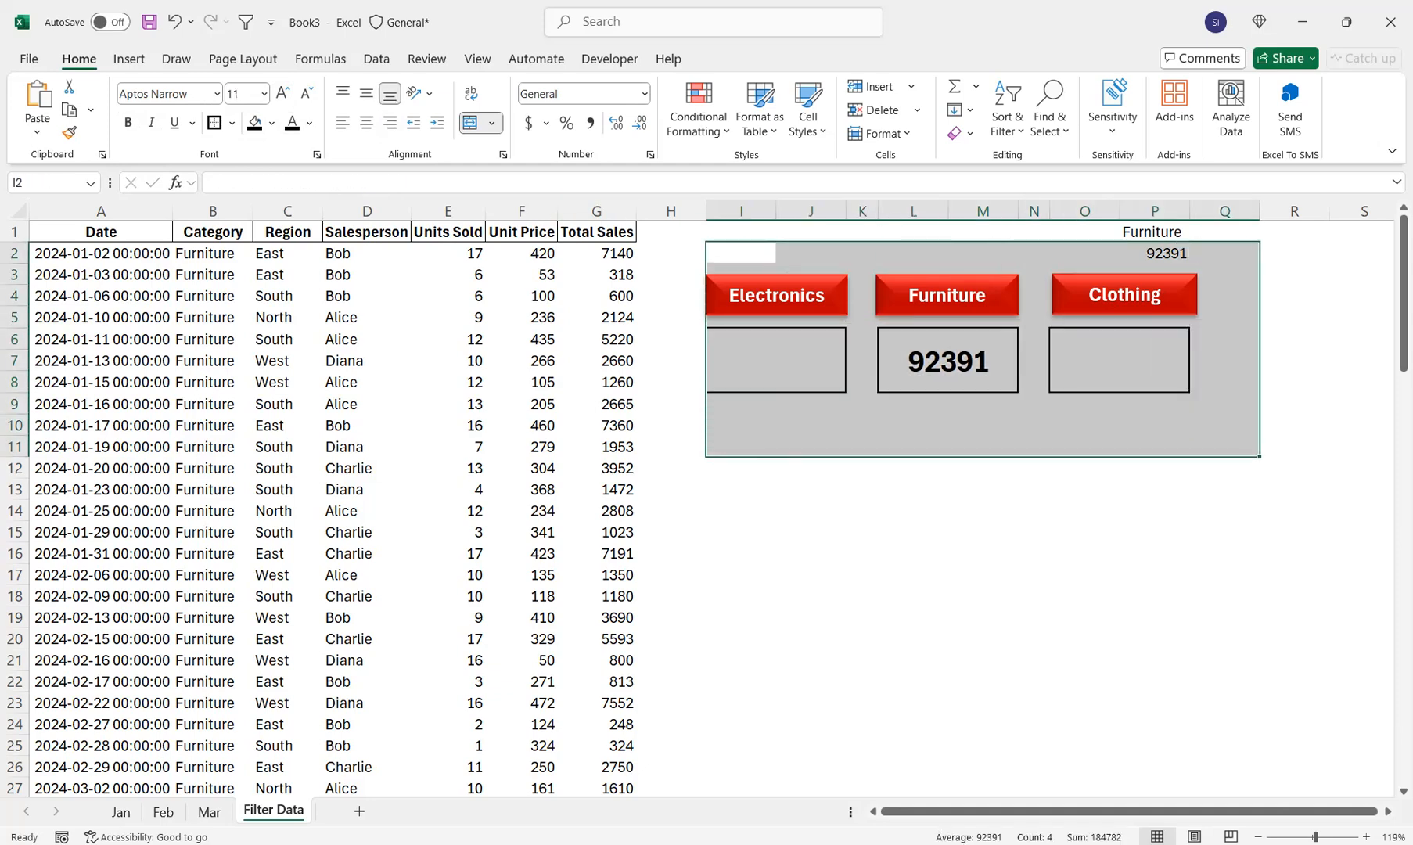
left_click(1153, 232)
key("shift+Down")
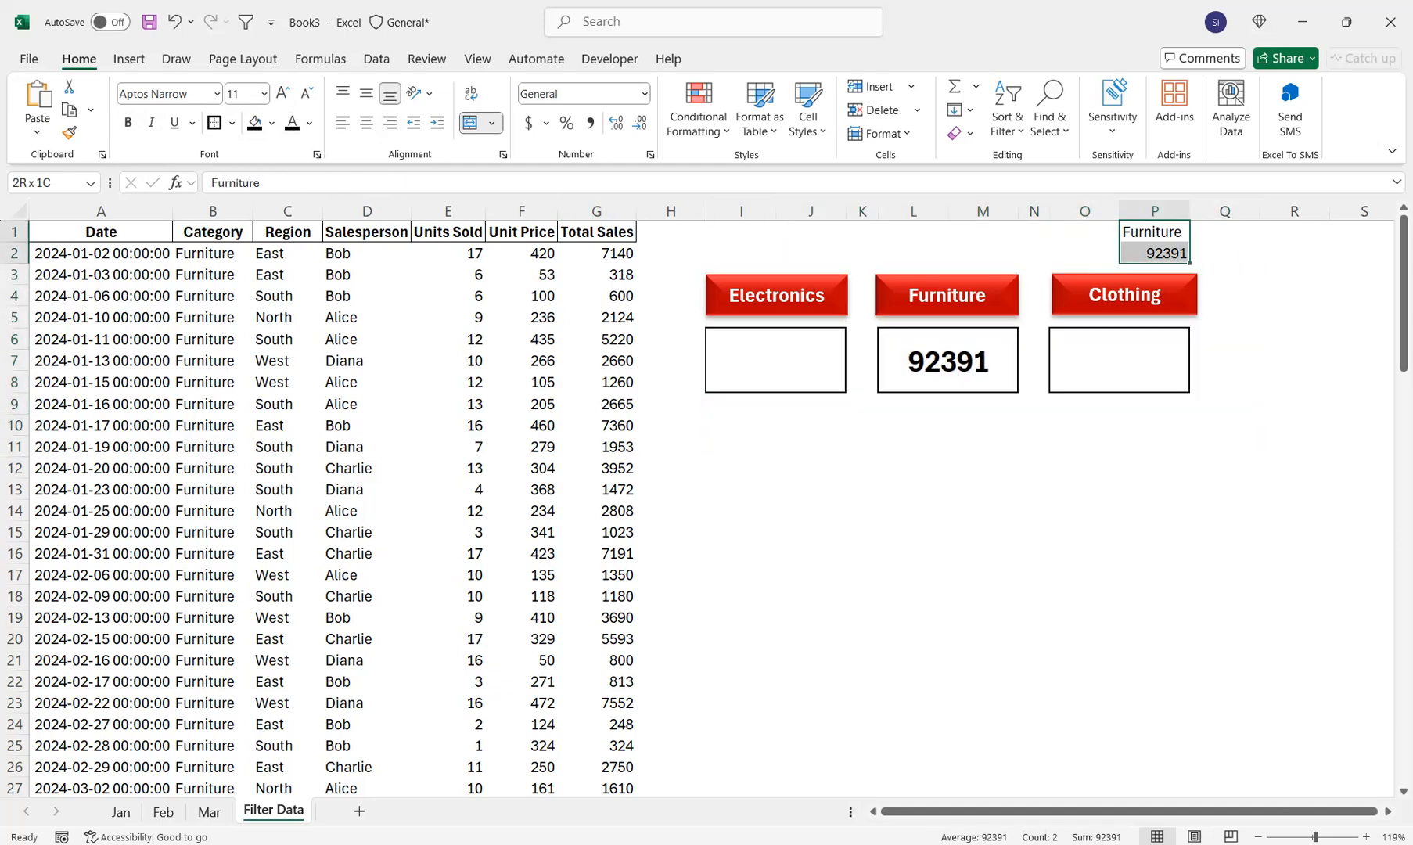
left_click(309, 123)
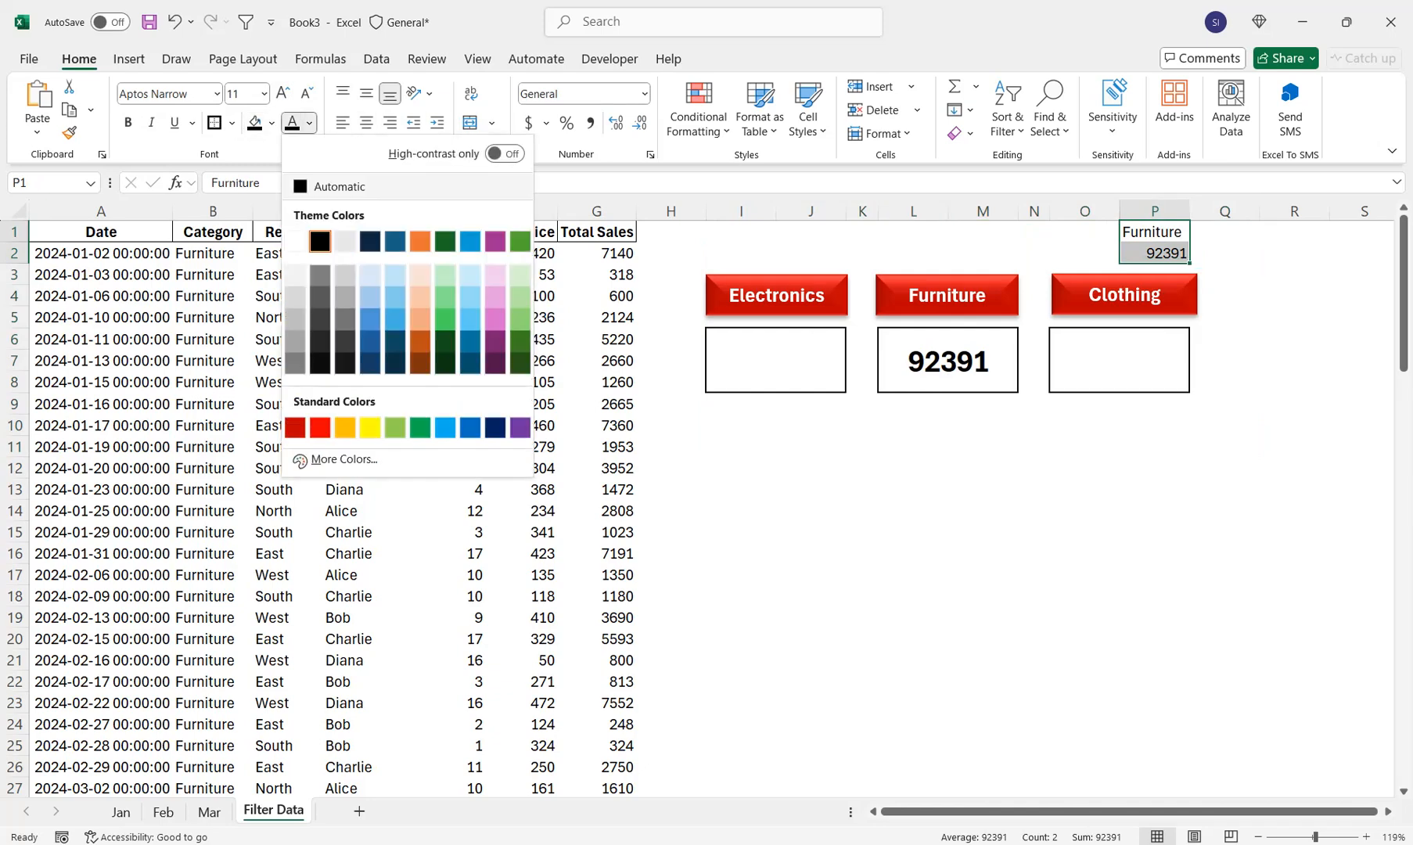
left_click(294, 241)
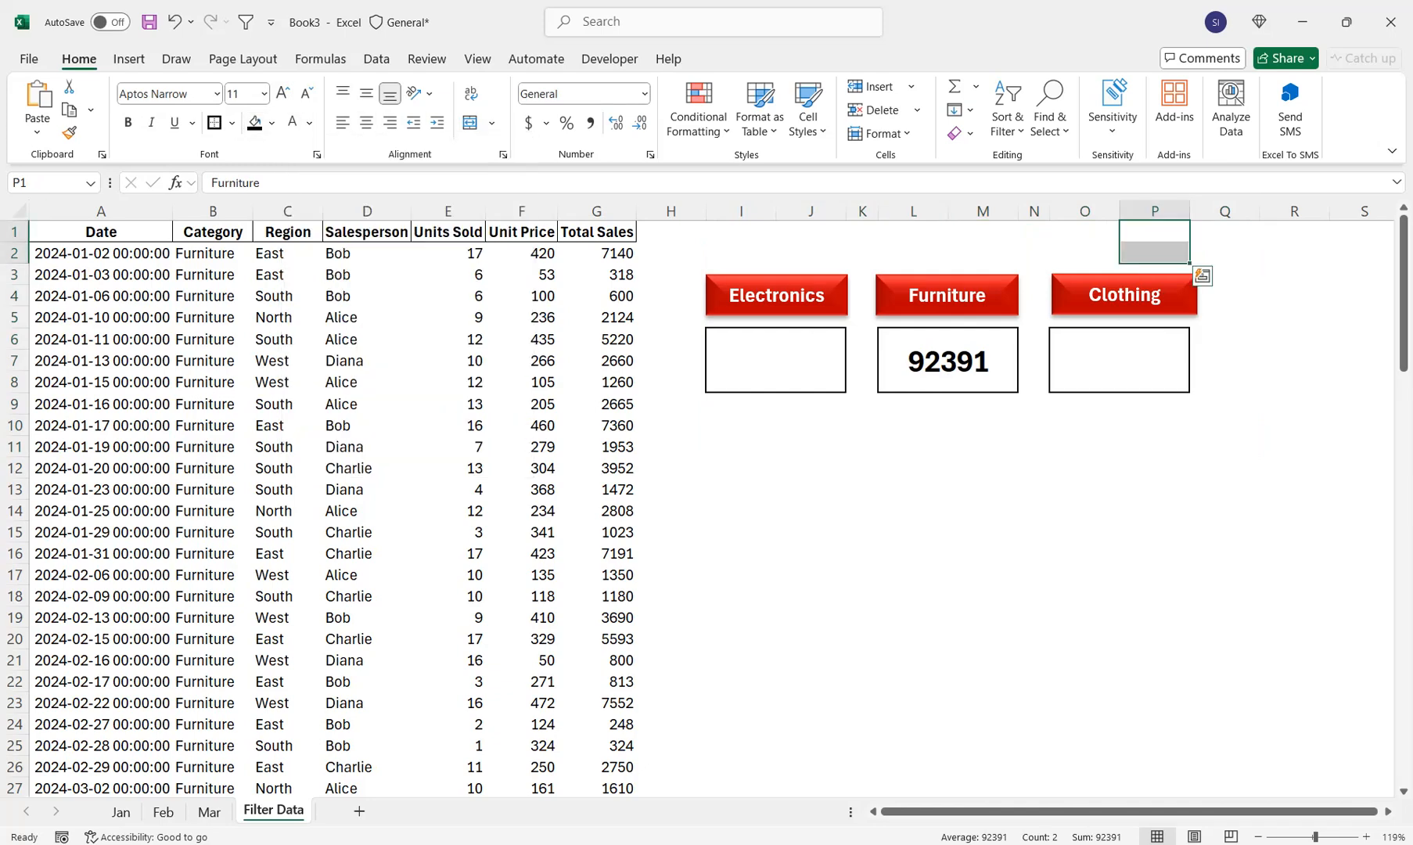
- Nudge the Clothing button horizontally so it lines up with the total box beneath it
left_click_drag(739, 268, 1183, 431)
right_click(1174, 301)
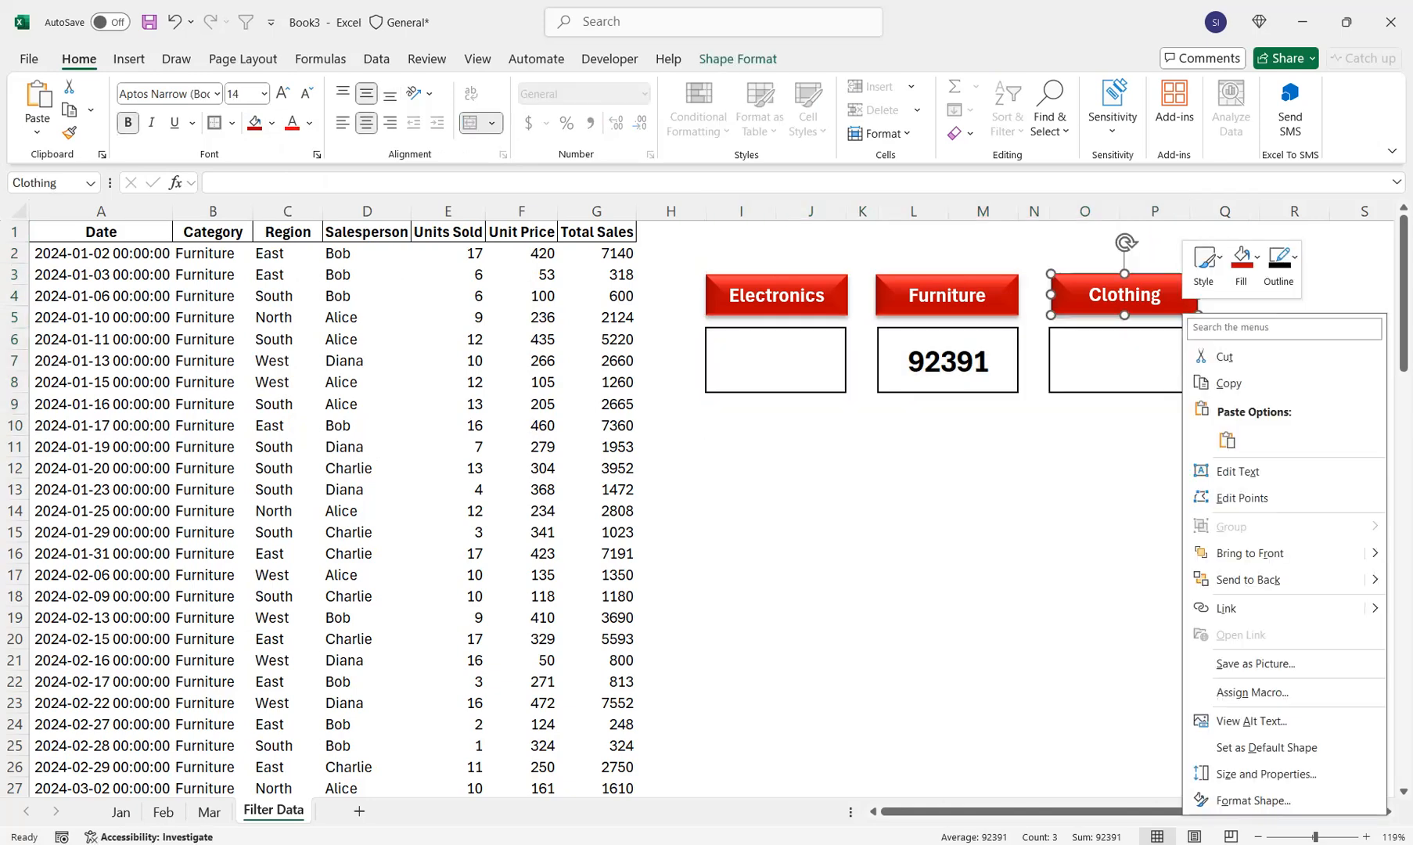
key("Escape")
left_click_drag(1166, 301, 1159, 301)
- Fill the range H3:Q11 behind the buttons and total boxes with light gray
left_click_drag(671, 274, 1256, 452)
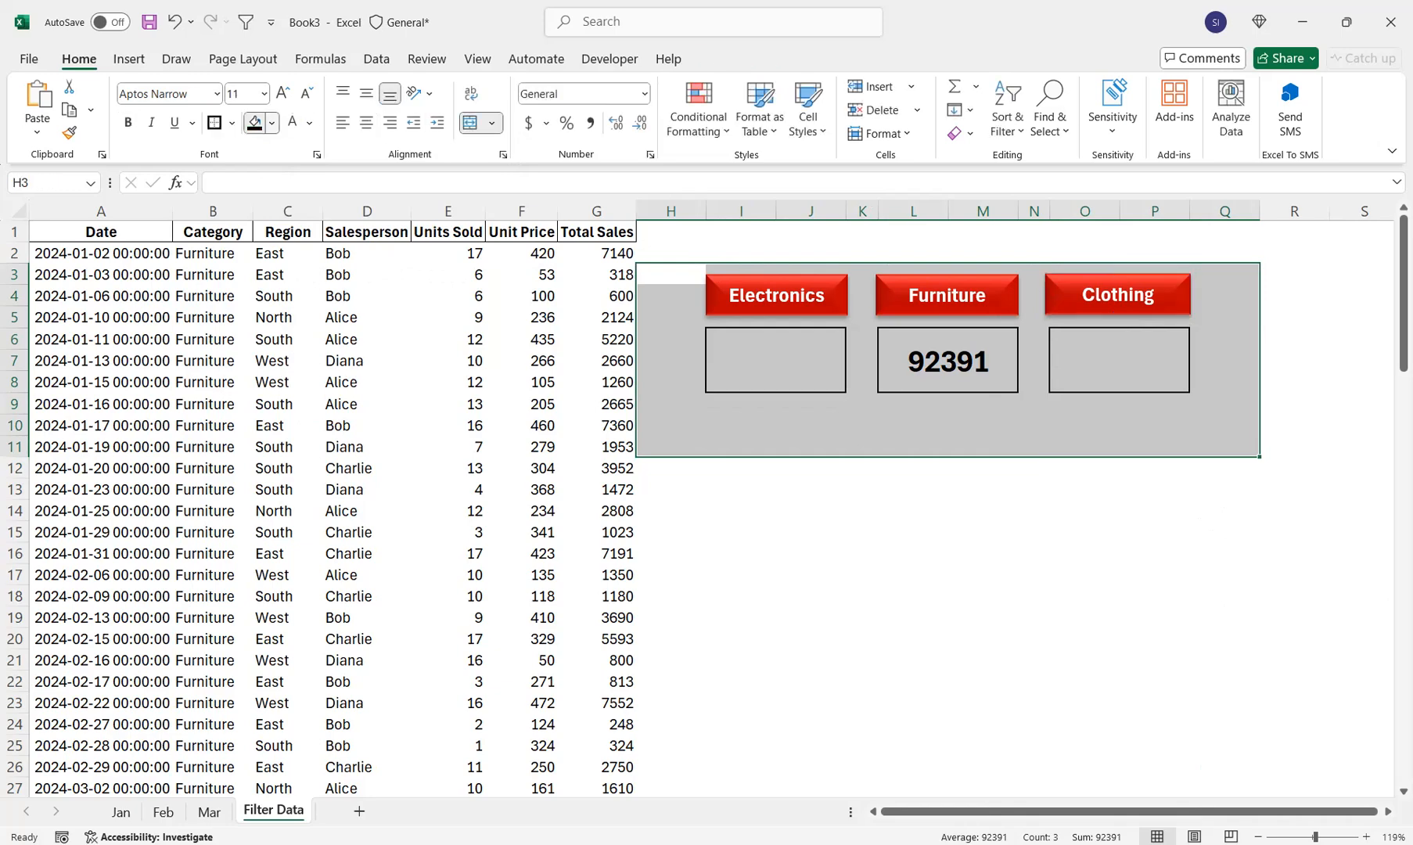
left_click(272, 123)
left_click(257, 270)
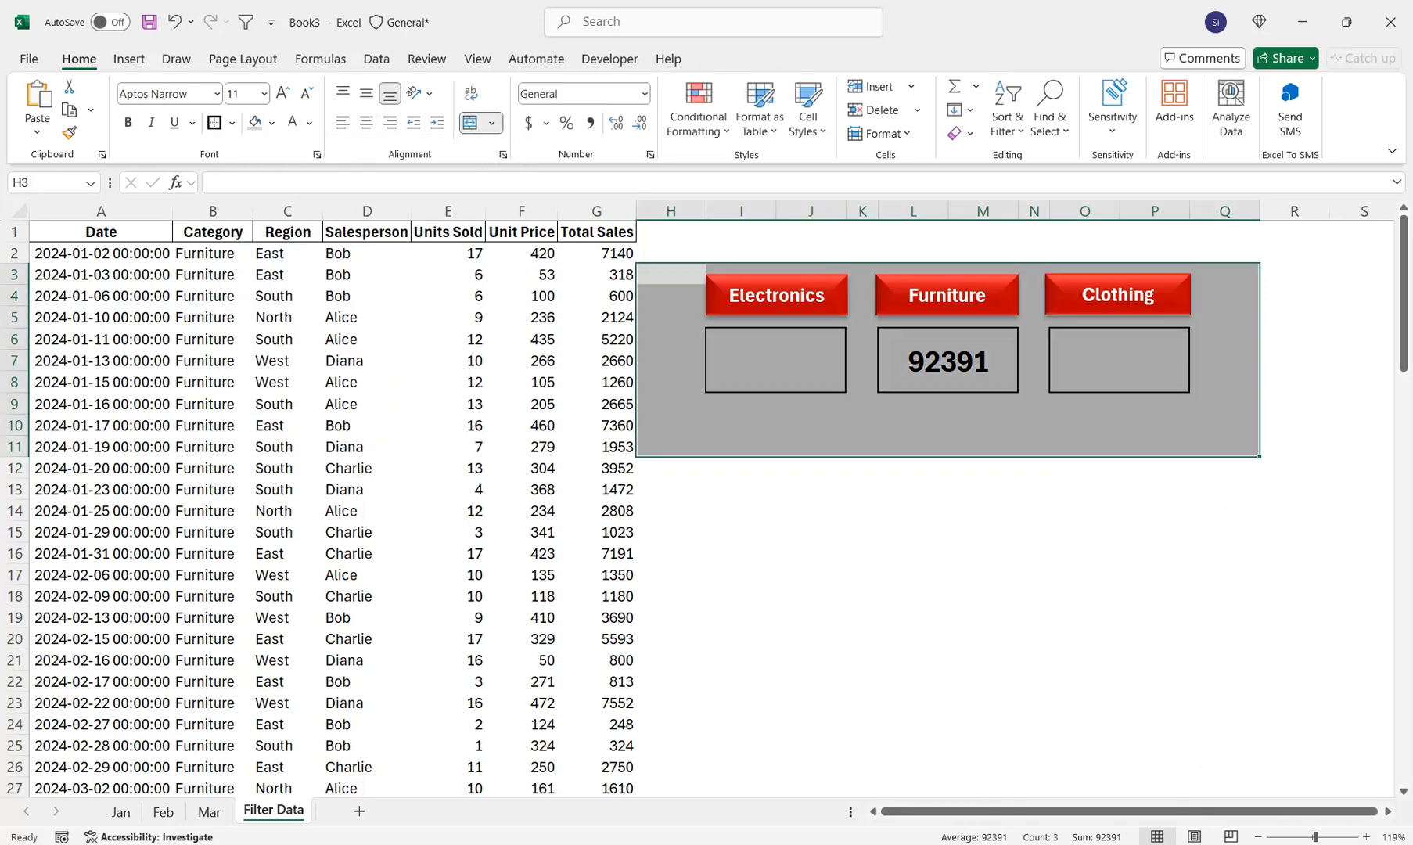
- Fill the three total boxes I6, L6 and O6 with white
left_click(774, 360)
left_click(947, 360, "ctrl")
left_click(1119, 360, "ctrl")
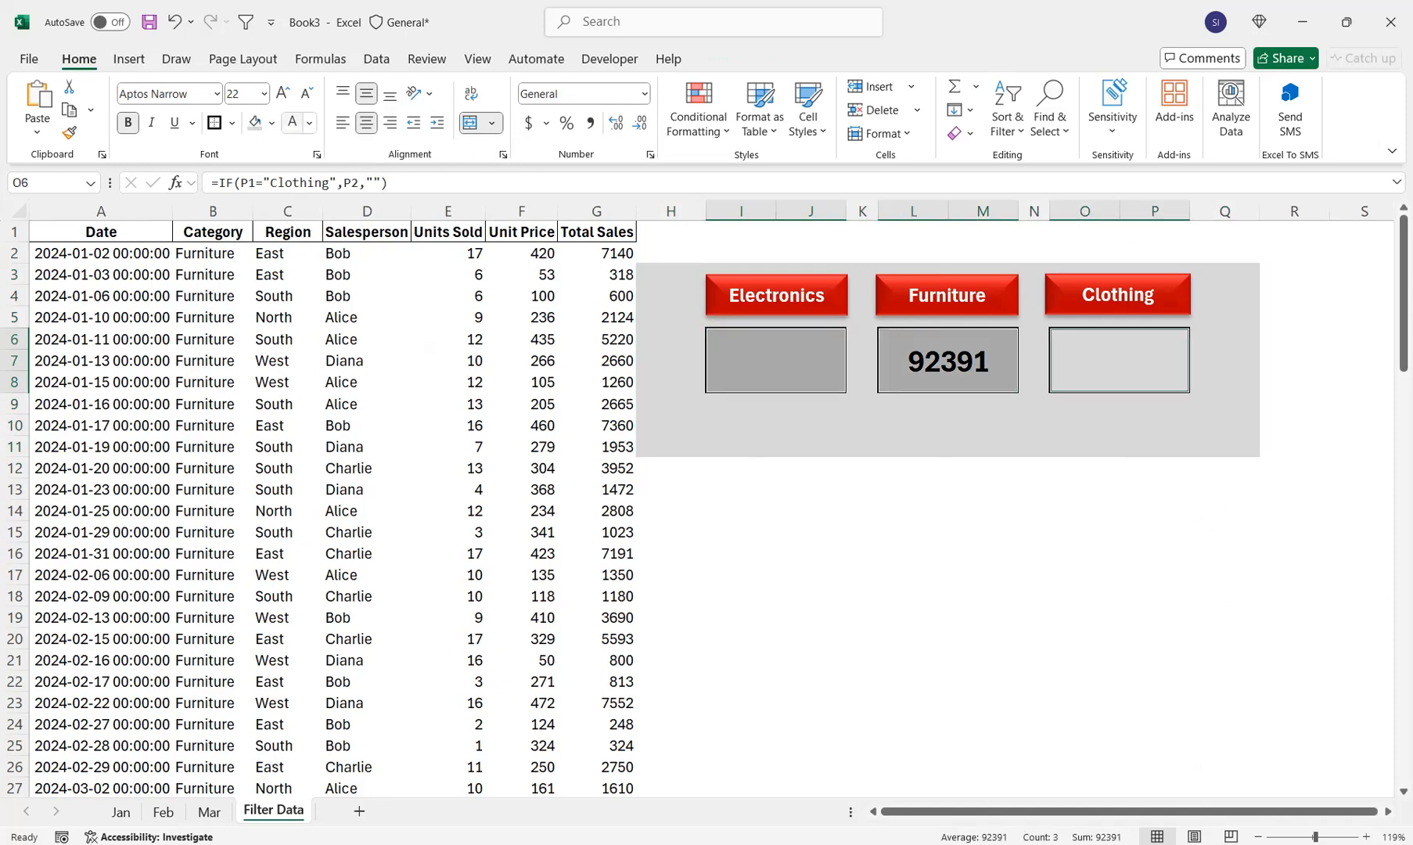
left_click(271, 123)
left_click(257, 214)
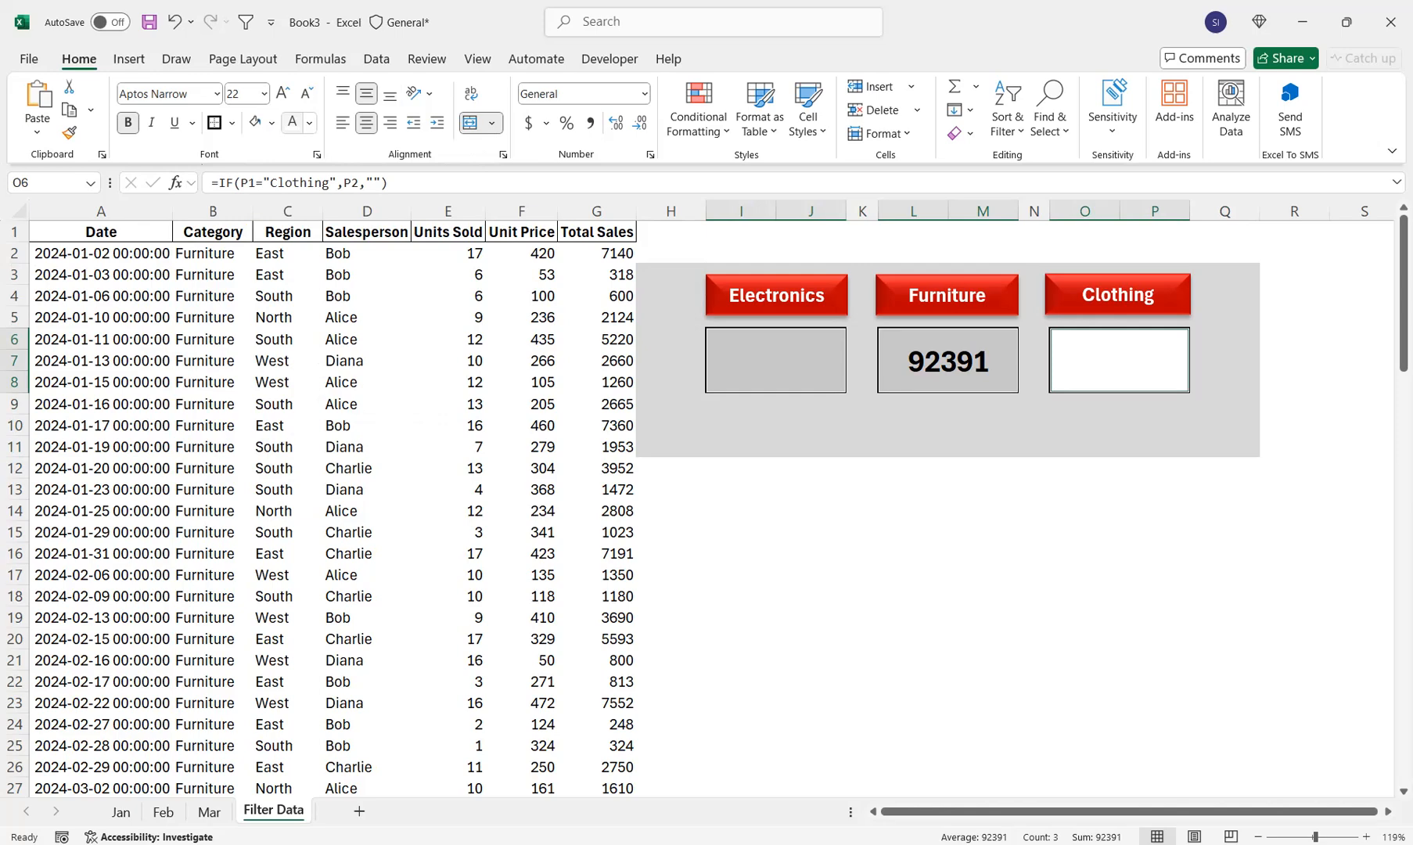
left_click_drag(670, 275, 1225, 468)
left_click(1226, 467)
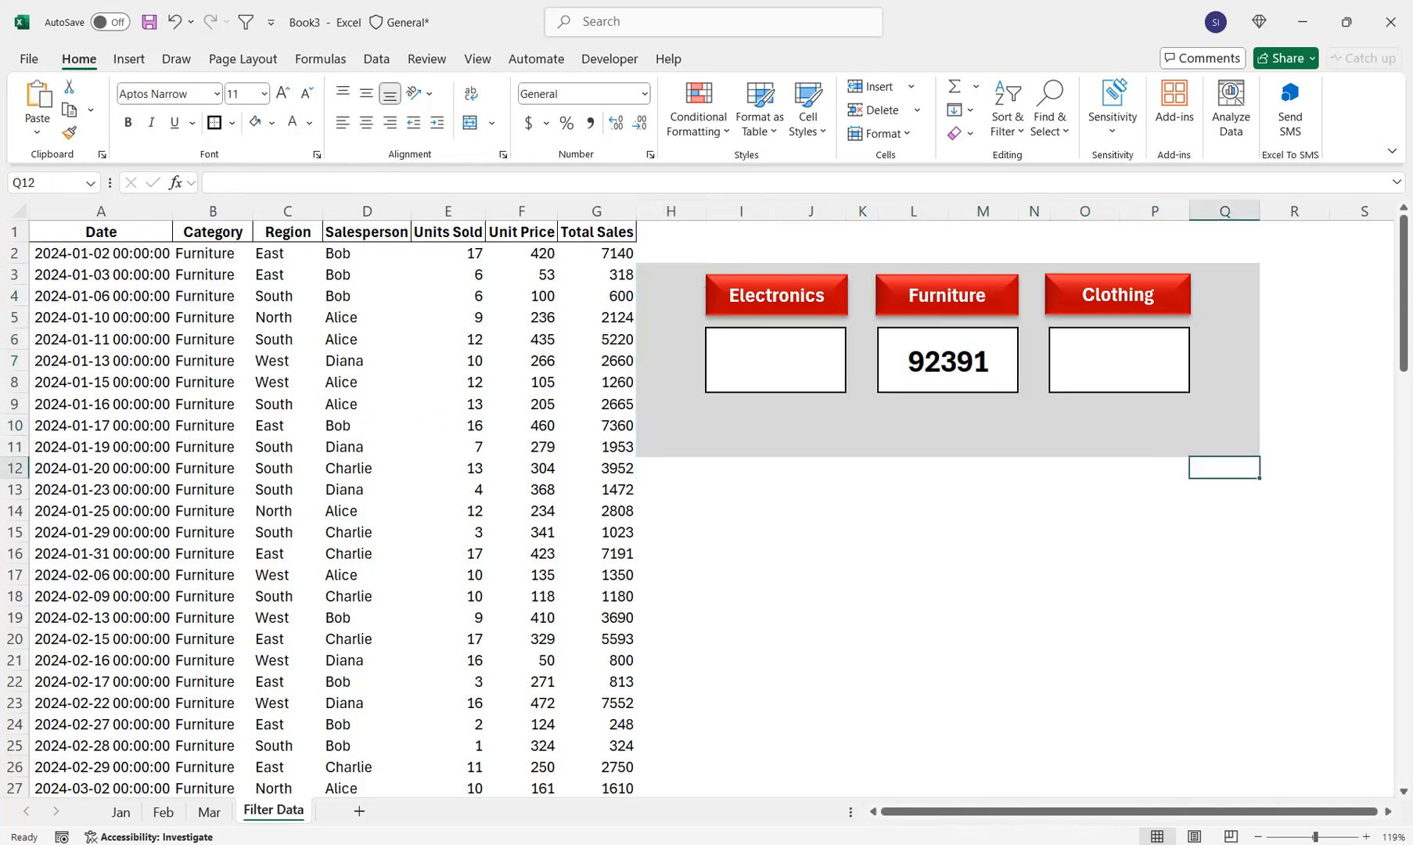
- Draw a rectangle about 1.85" high and 5.92" wide over the gray area H3:Q11 and remove its fill
left_click(129, 59)
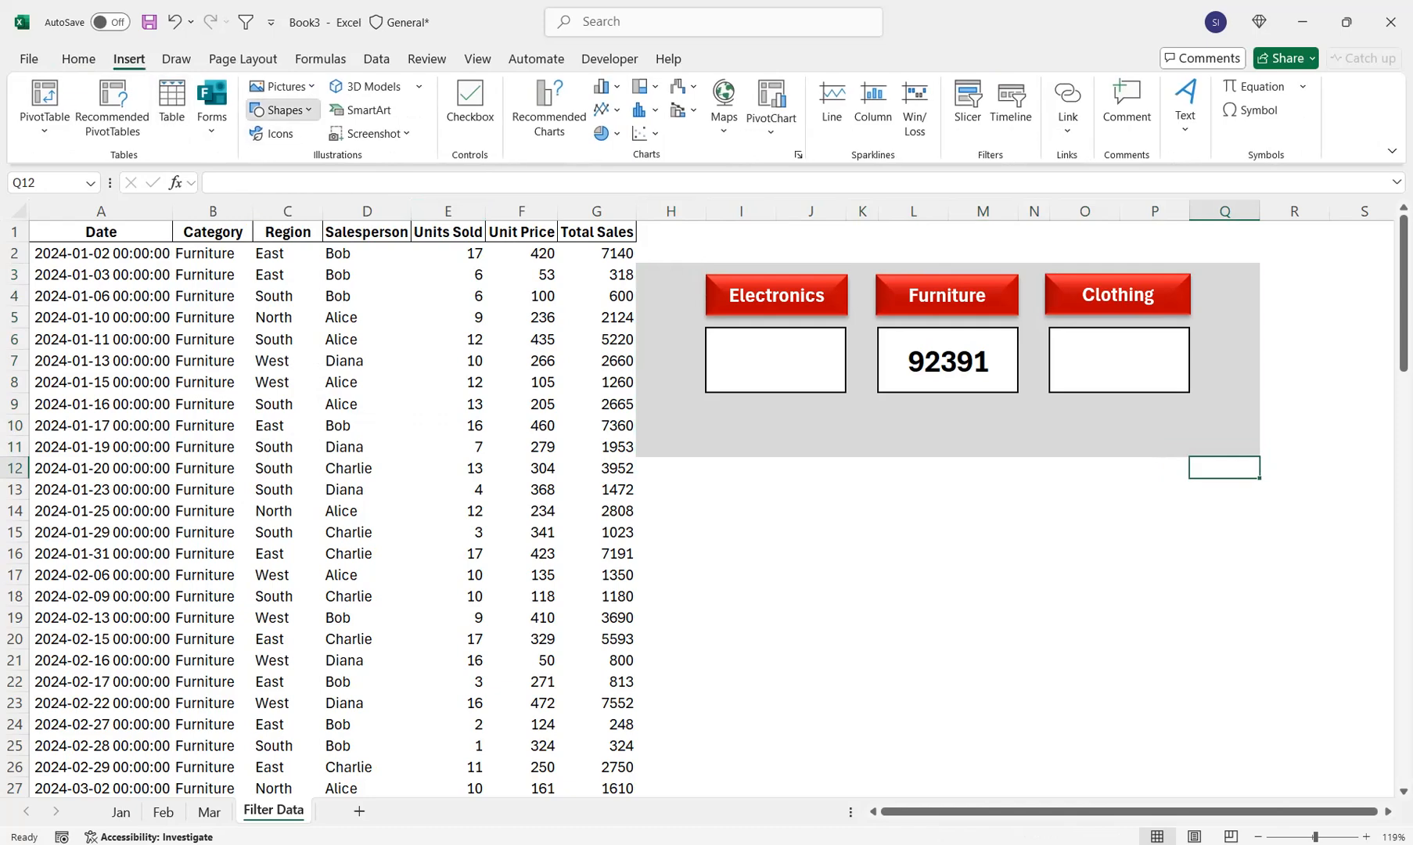
left_click(283, 109)
left_click(325, 160)
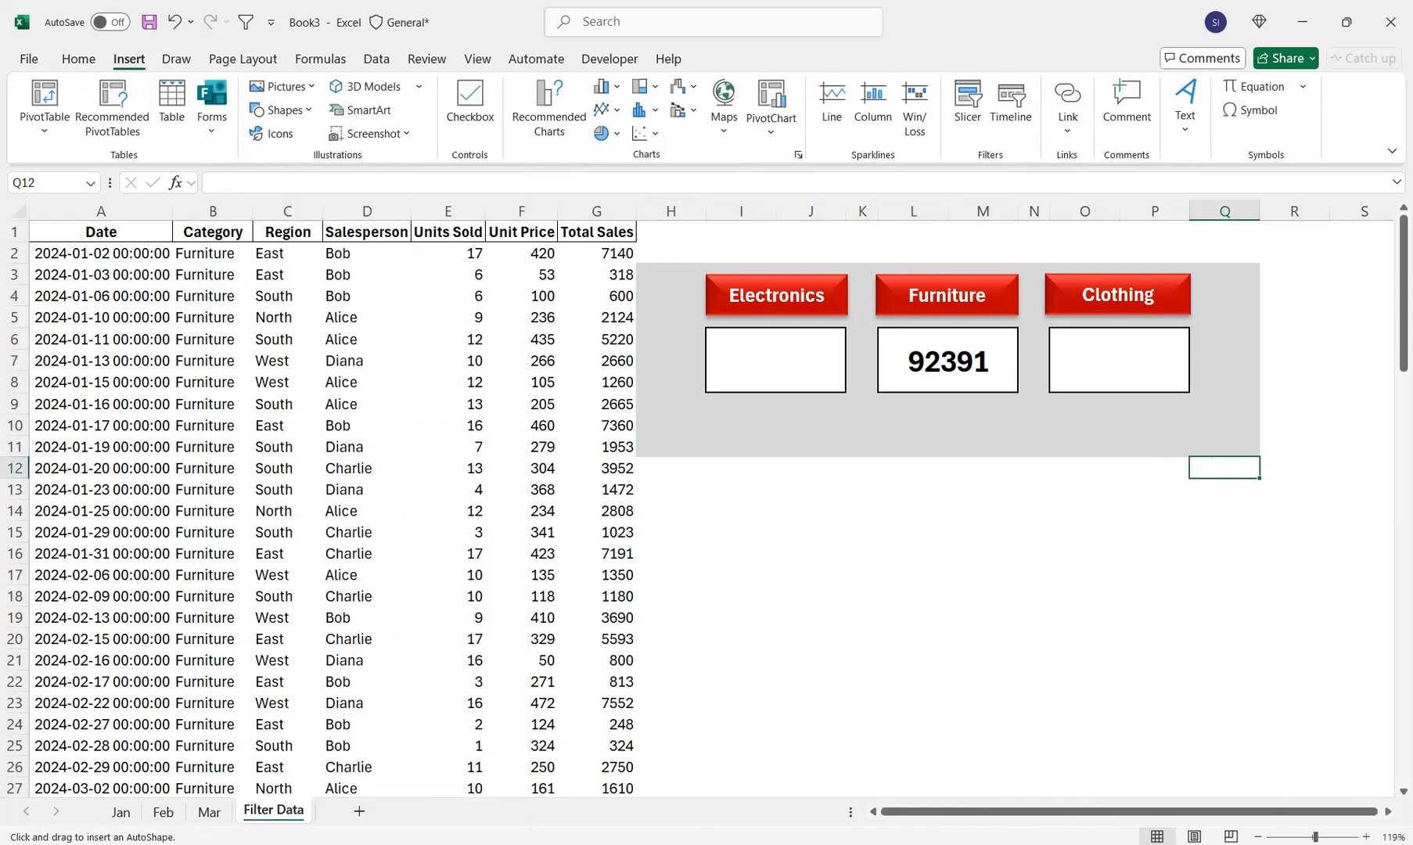
left_click_drag(636, 260, 1260, 456)
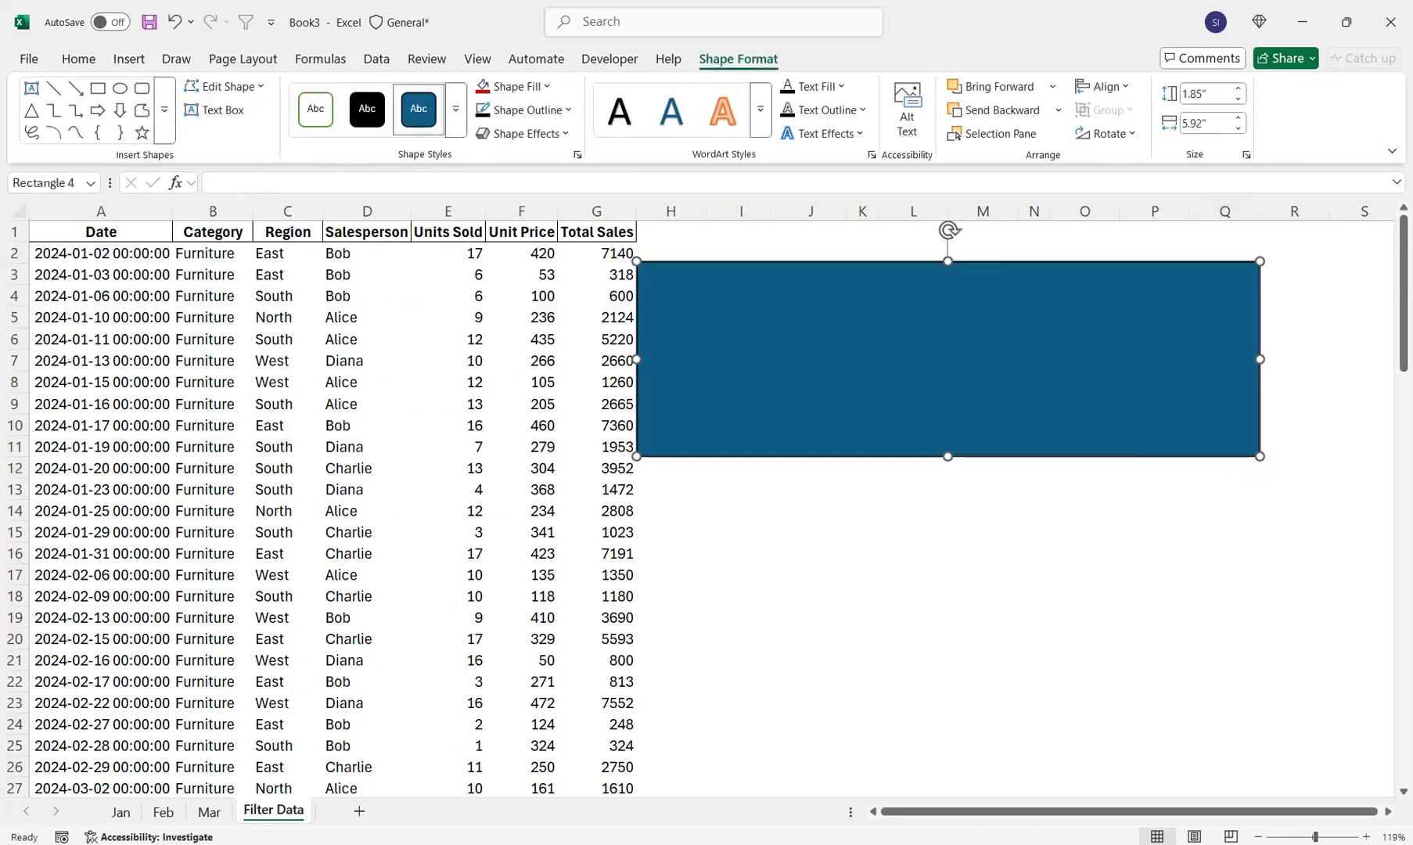
left_click(512, 86)
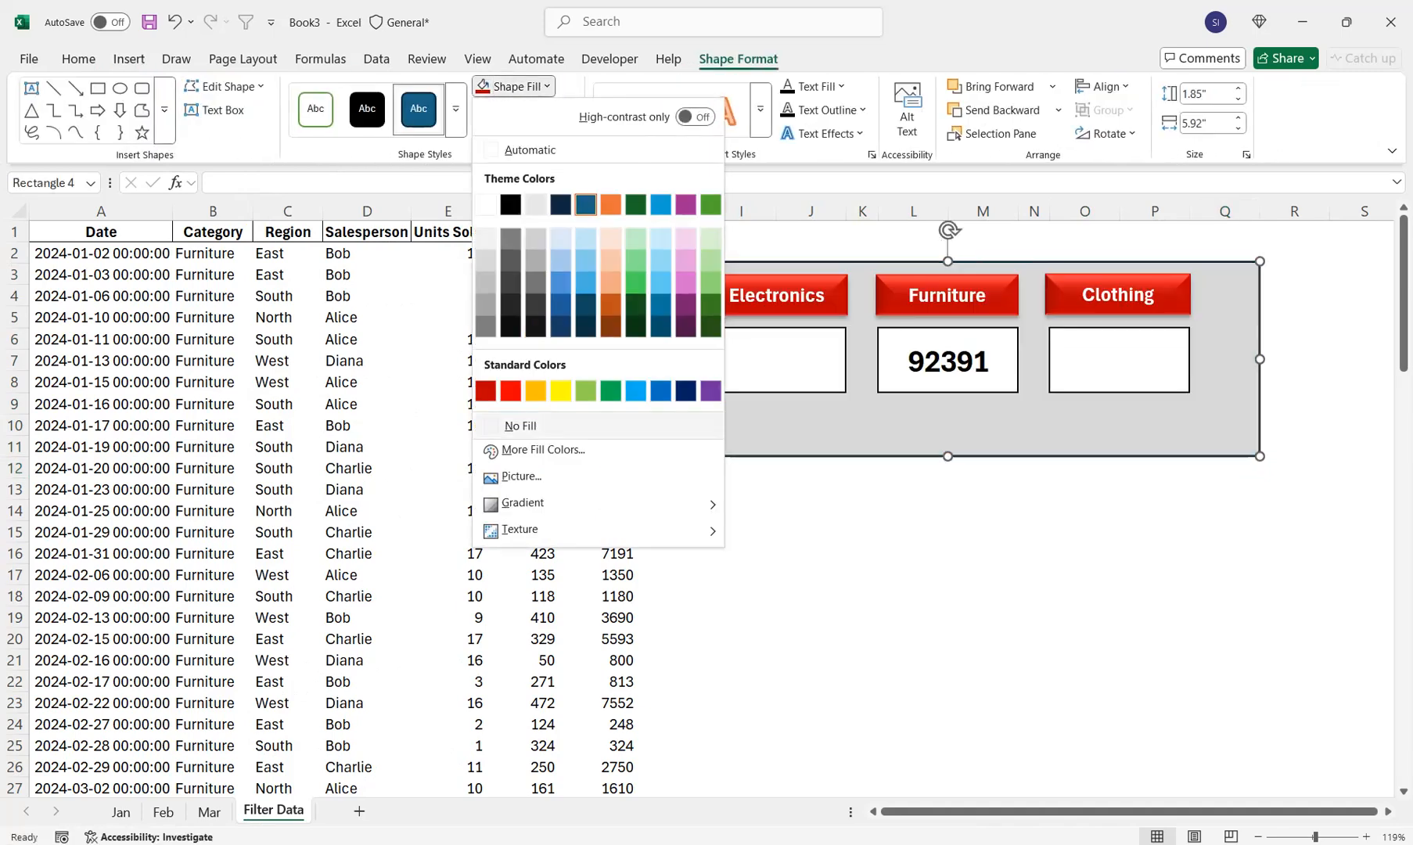
left_click(501, 424)
- Apply an outer bottom shadow and the first preset shape effect to the rectangle around the buttons
left_click(523, 133)
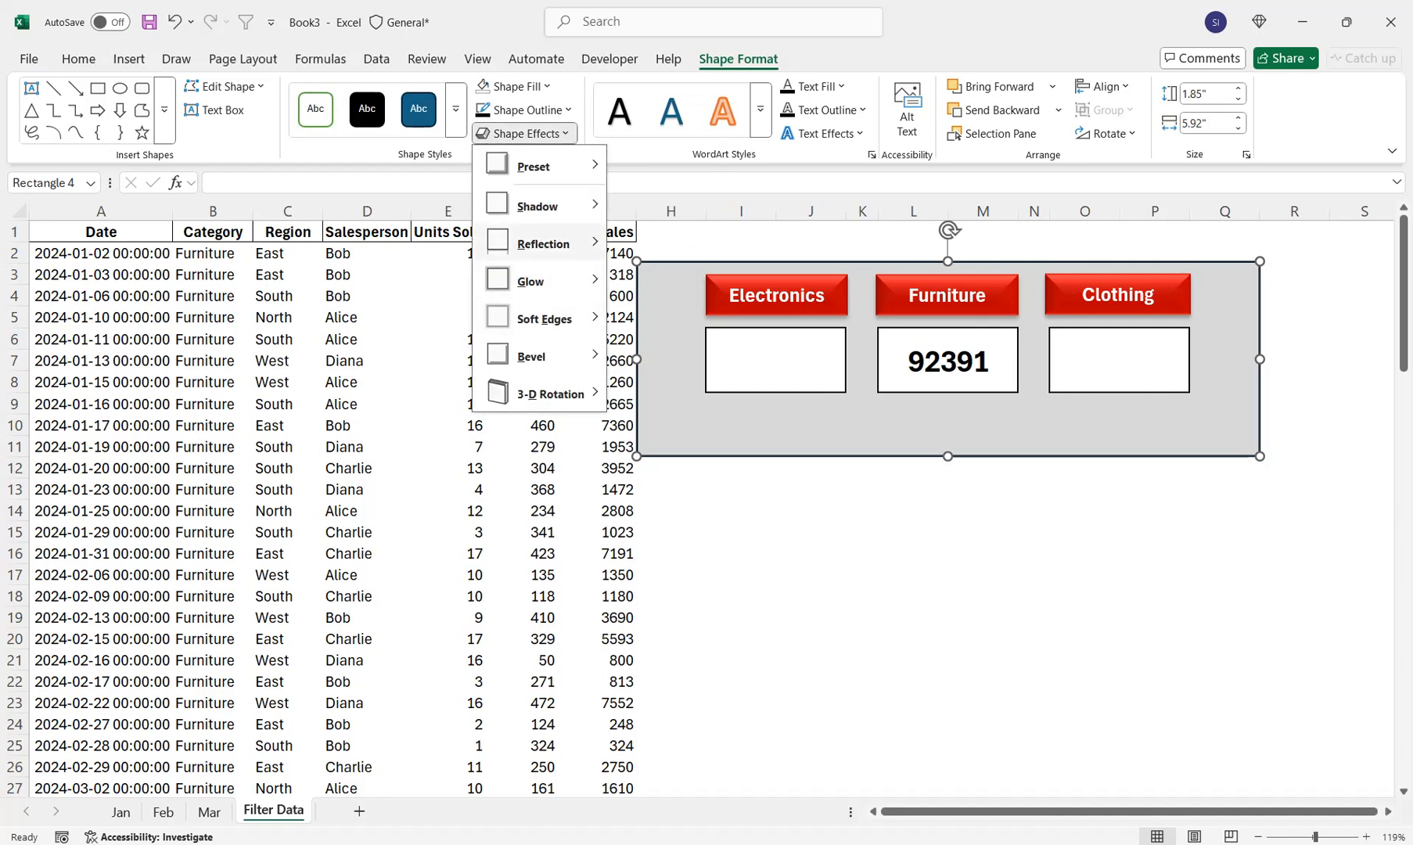
mouse_move(547, 206)
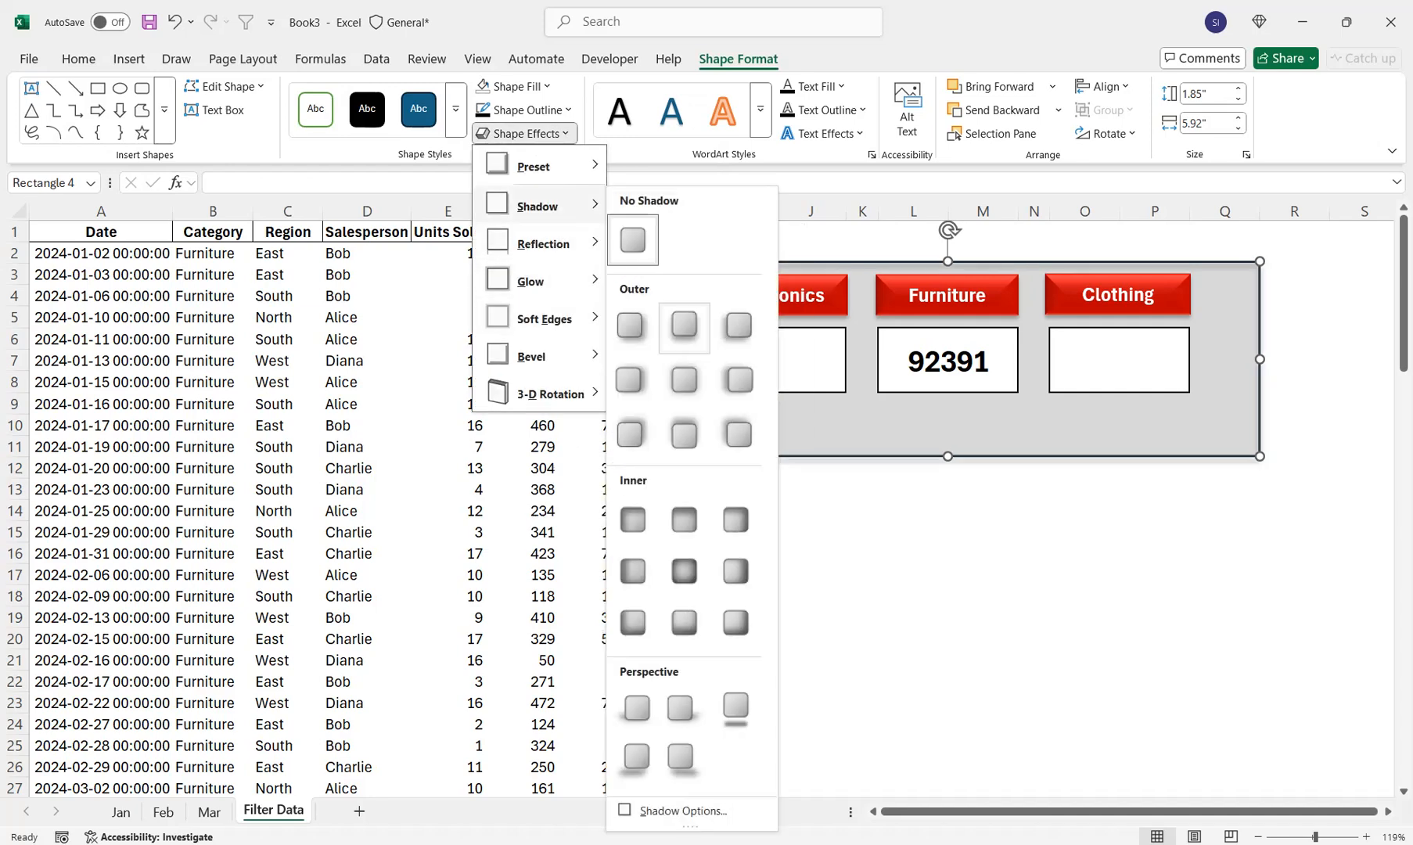
left_click(684, 329)
left_click(523, 133)
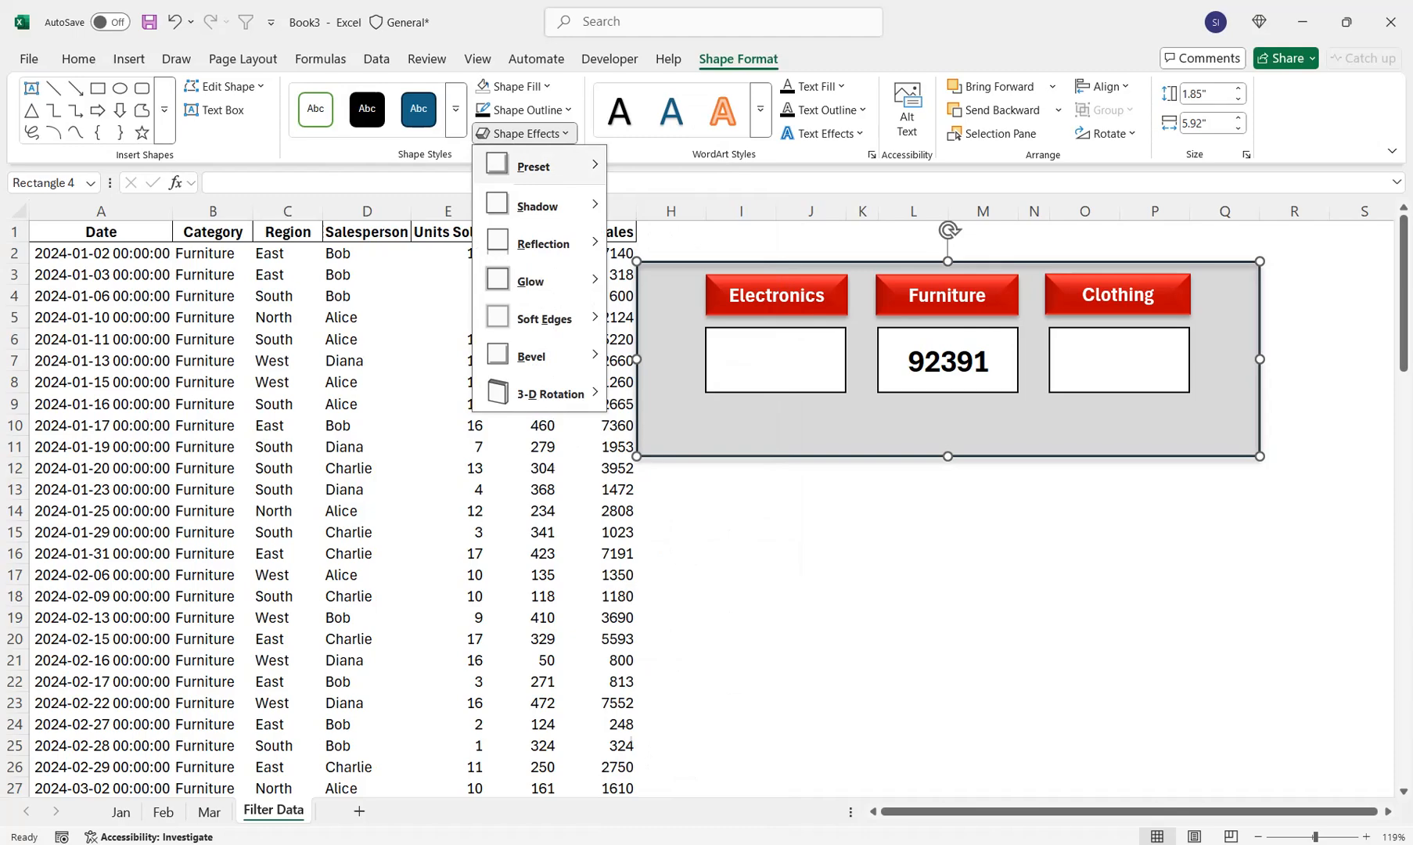
mouse_move(540, 166)
left_click(634, 290)
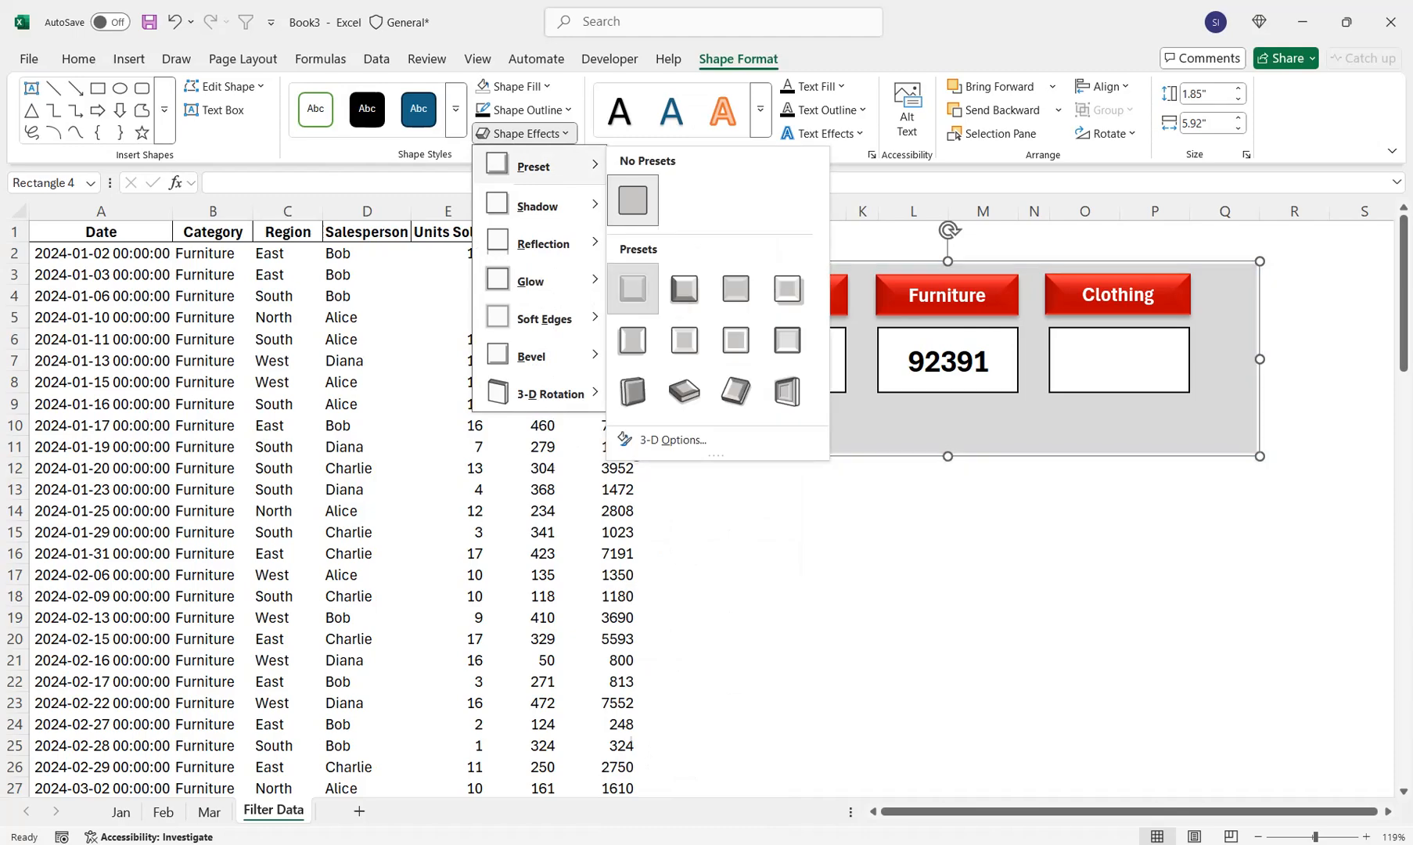
- Set the outline color of the rectangle framing the buttons to white
left_click(524, 110)
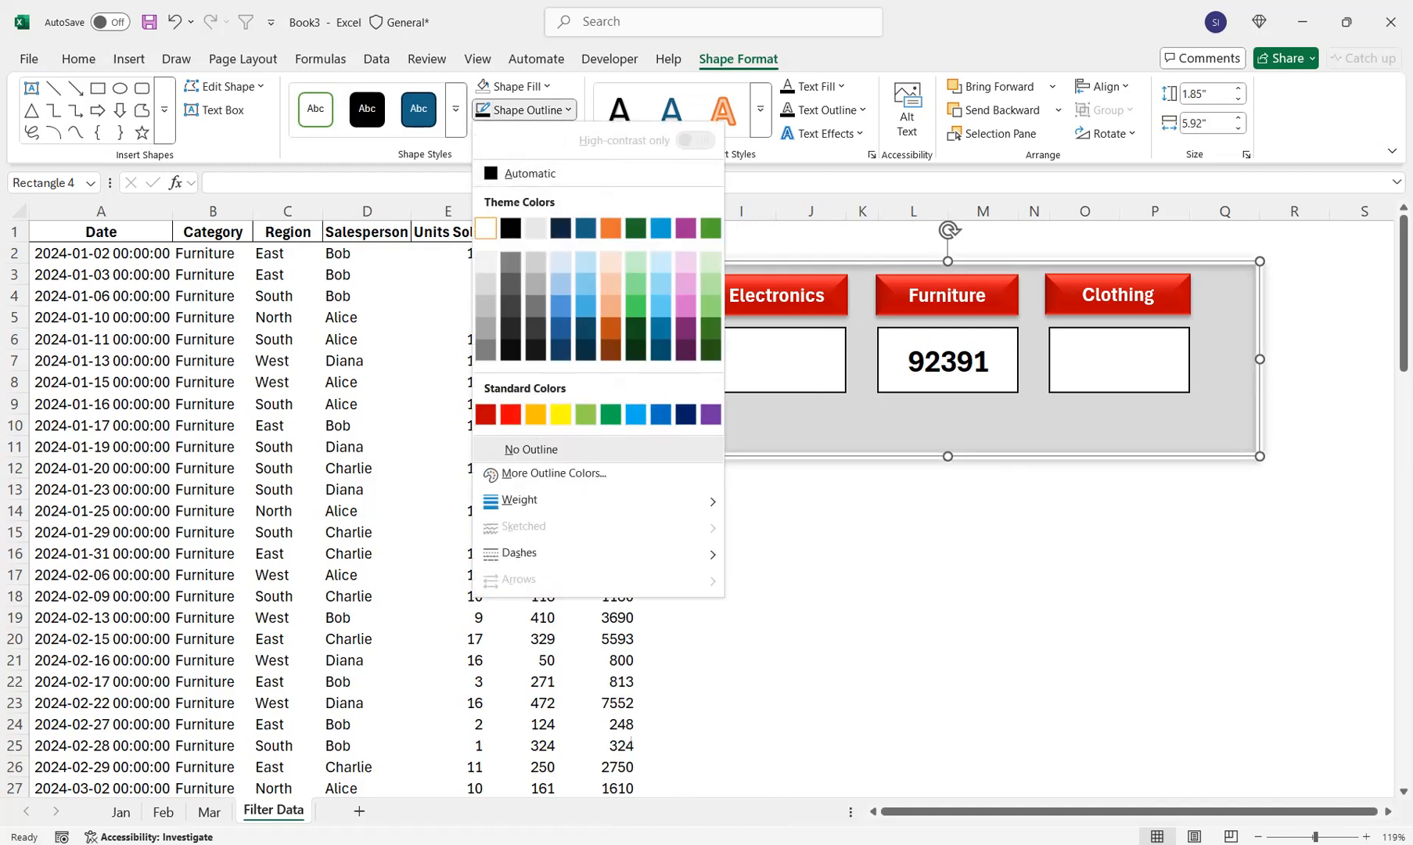
left_click(485, 228)
left_click(913, 532)
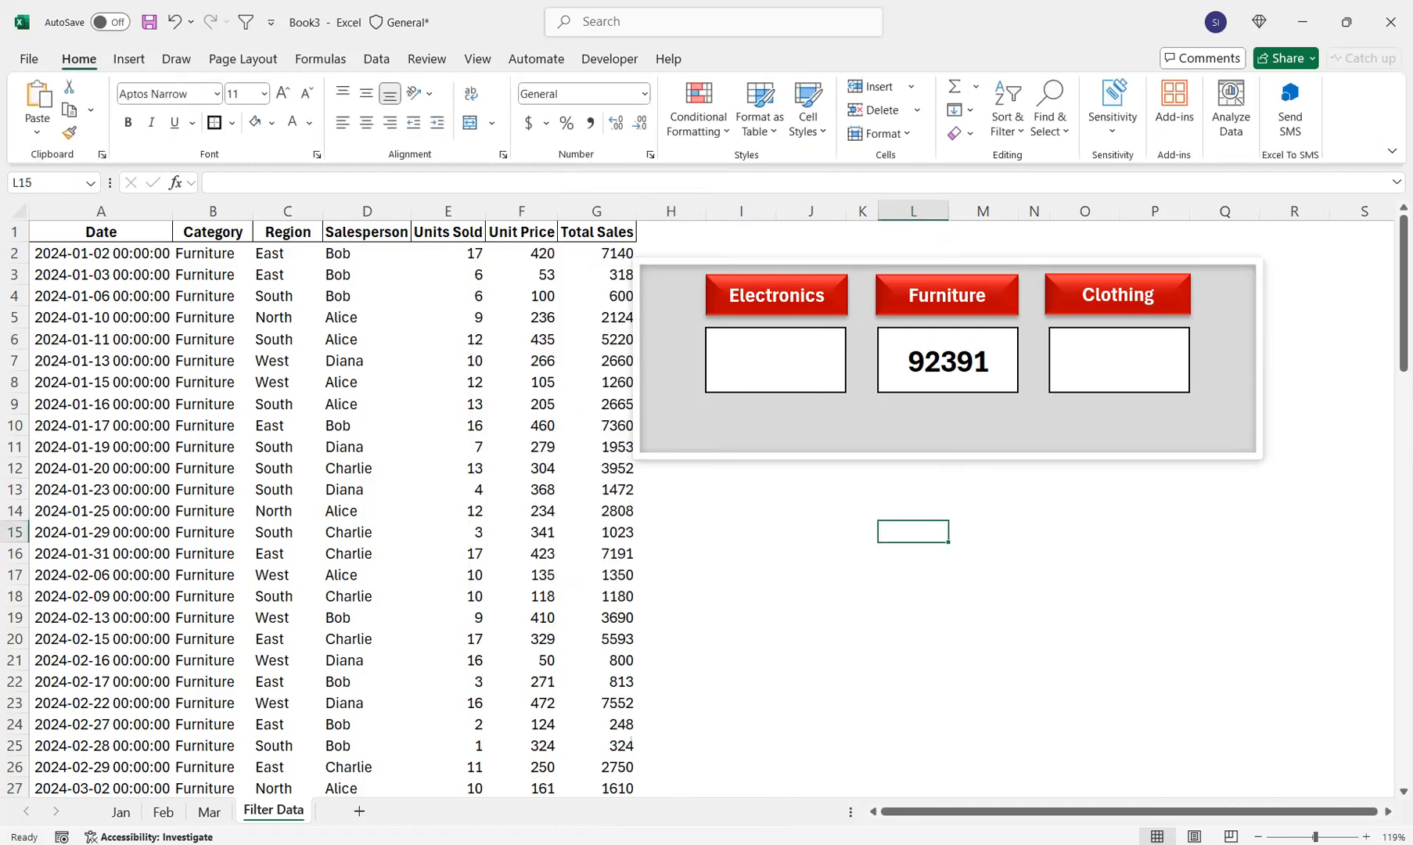
- Fine-tune the side and upper edges of the white frame so it fits around the gray area
left_click(671, 376)
left_click_drag(637, 359, 636, 359)
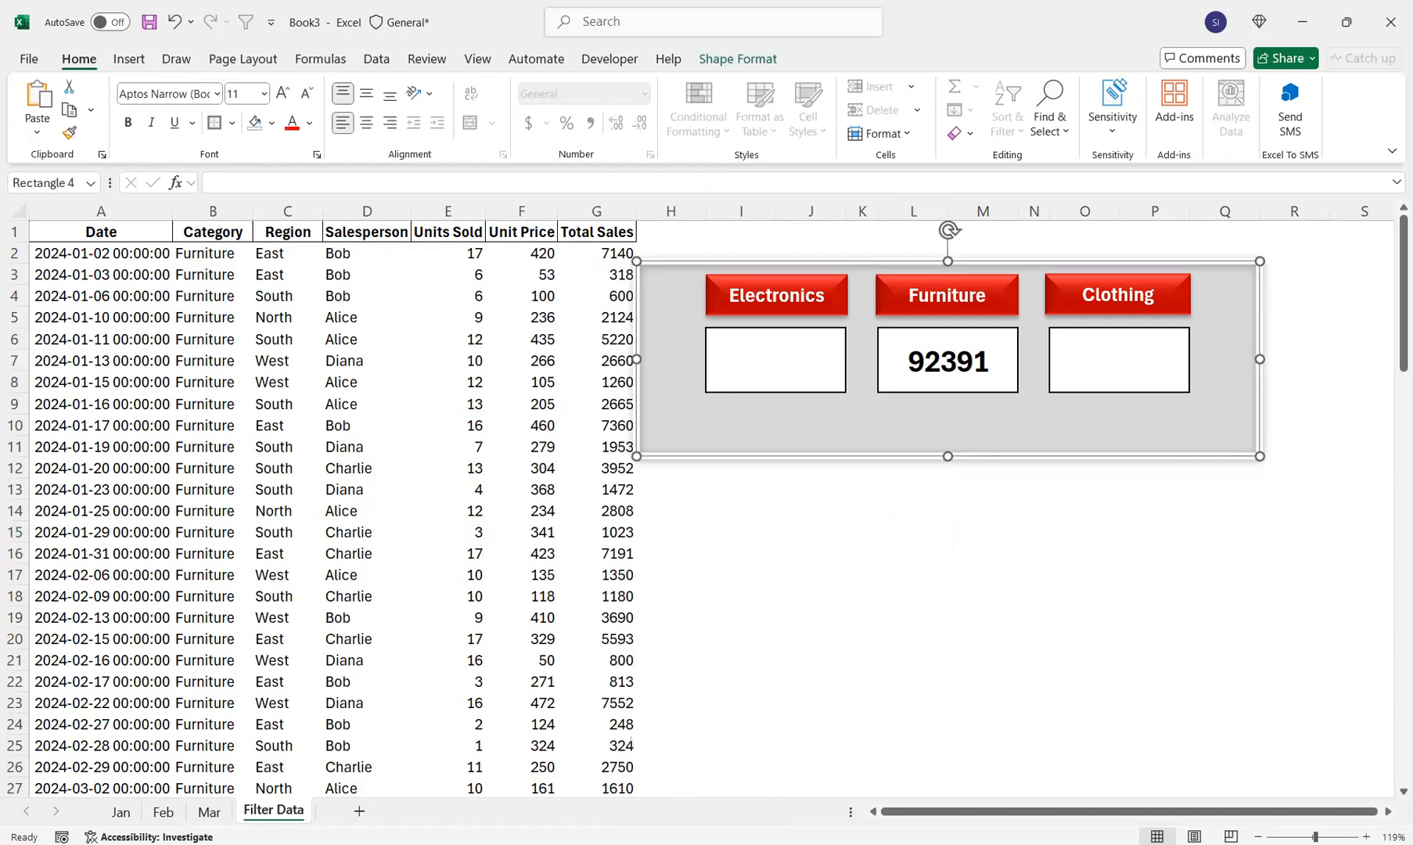
left_click(861, 563)
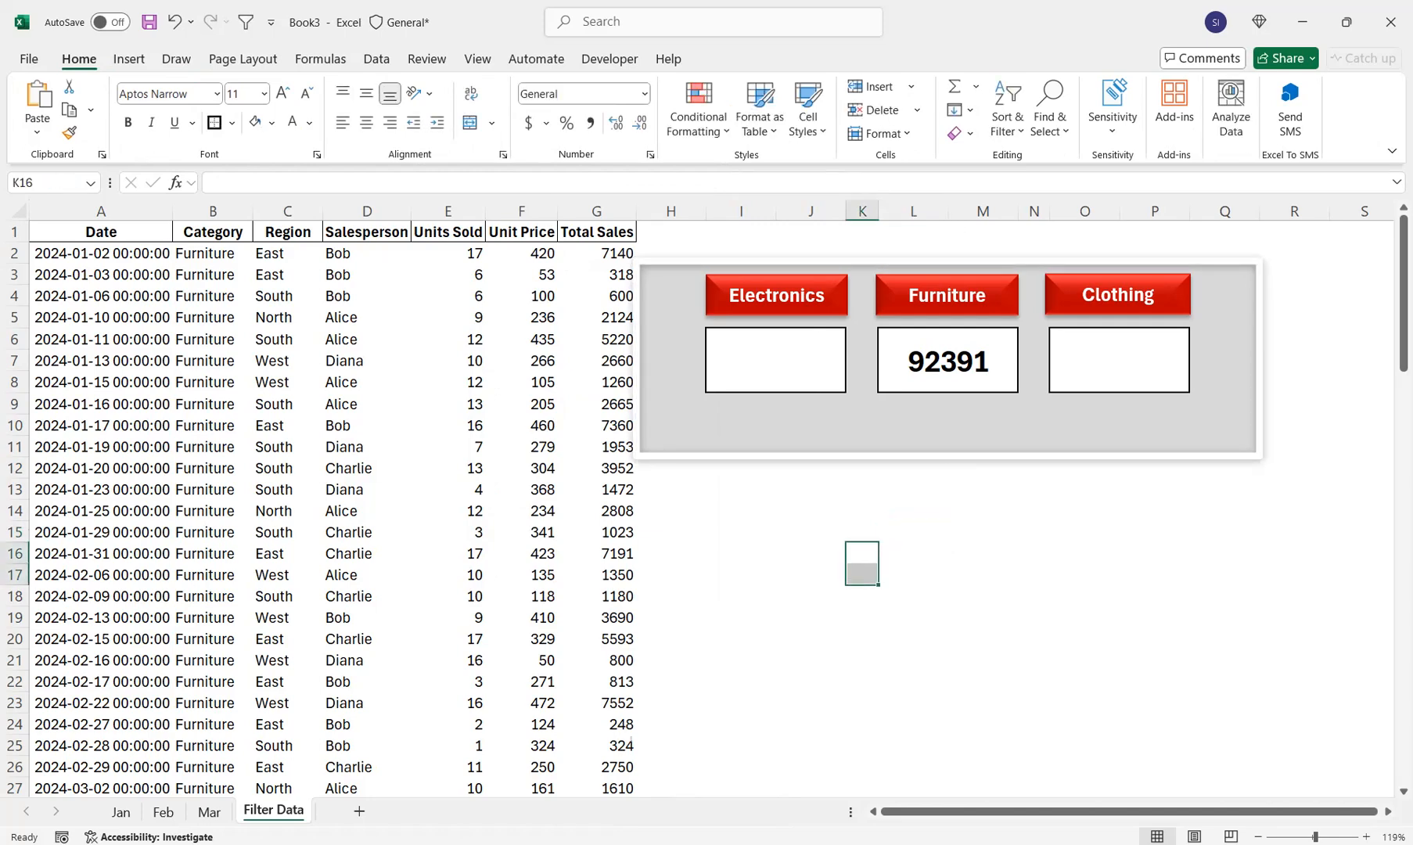
left_click(865, 425)
left_click_drag(947, 262, 948, 260)
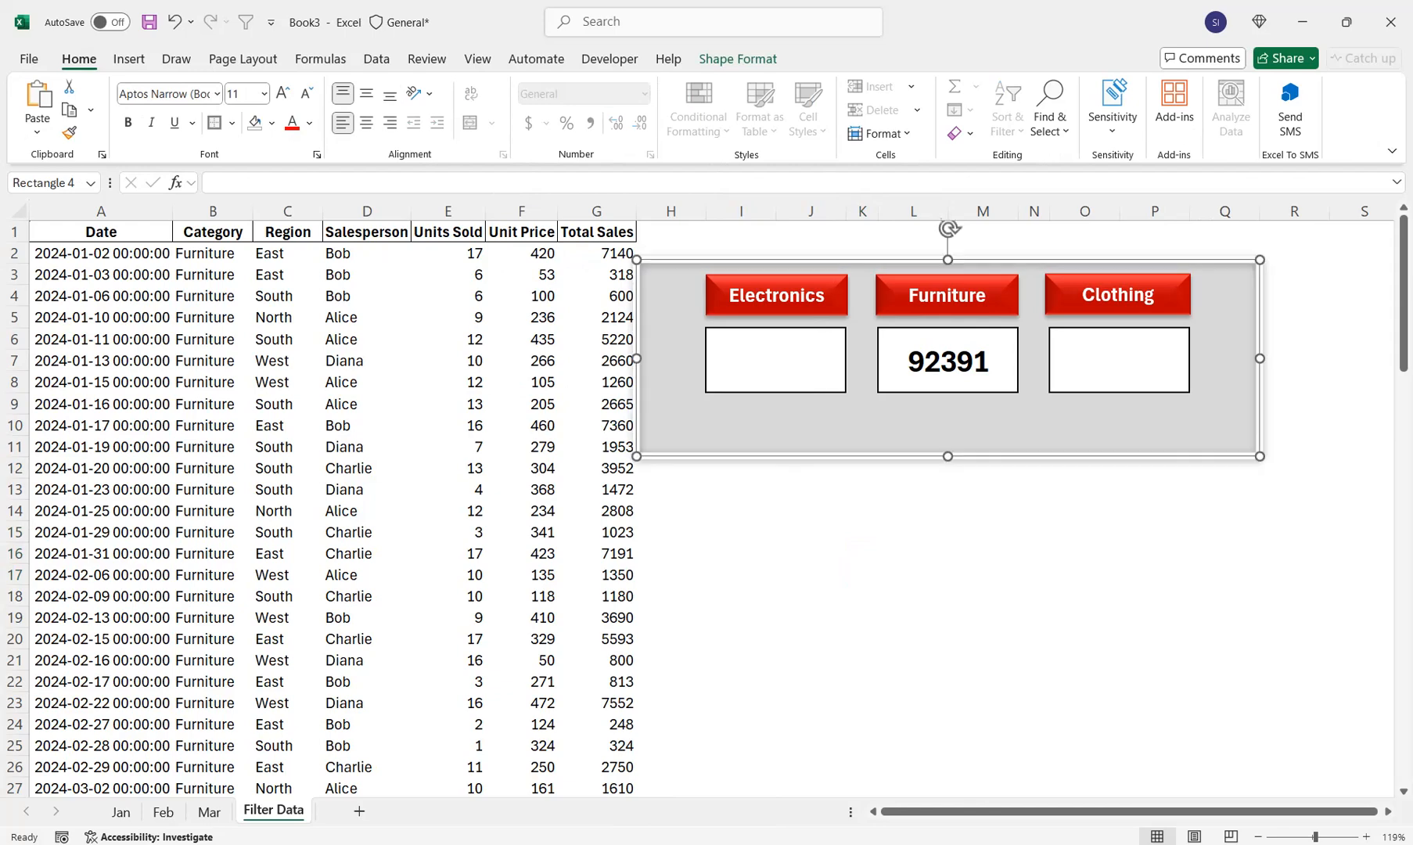
left_click(983, 510)
- Run the Electronics and Clothing category filters in turn to test the sales list and total boxes
left_click(777, 295)
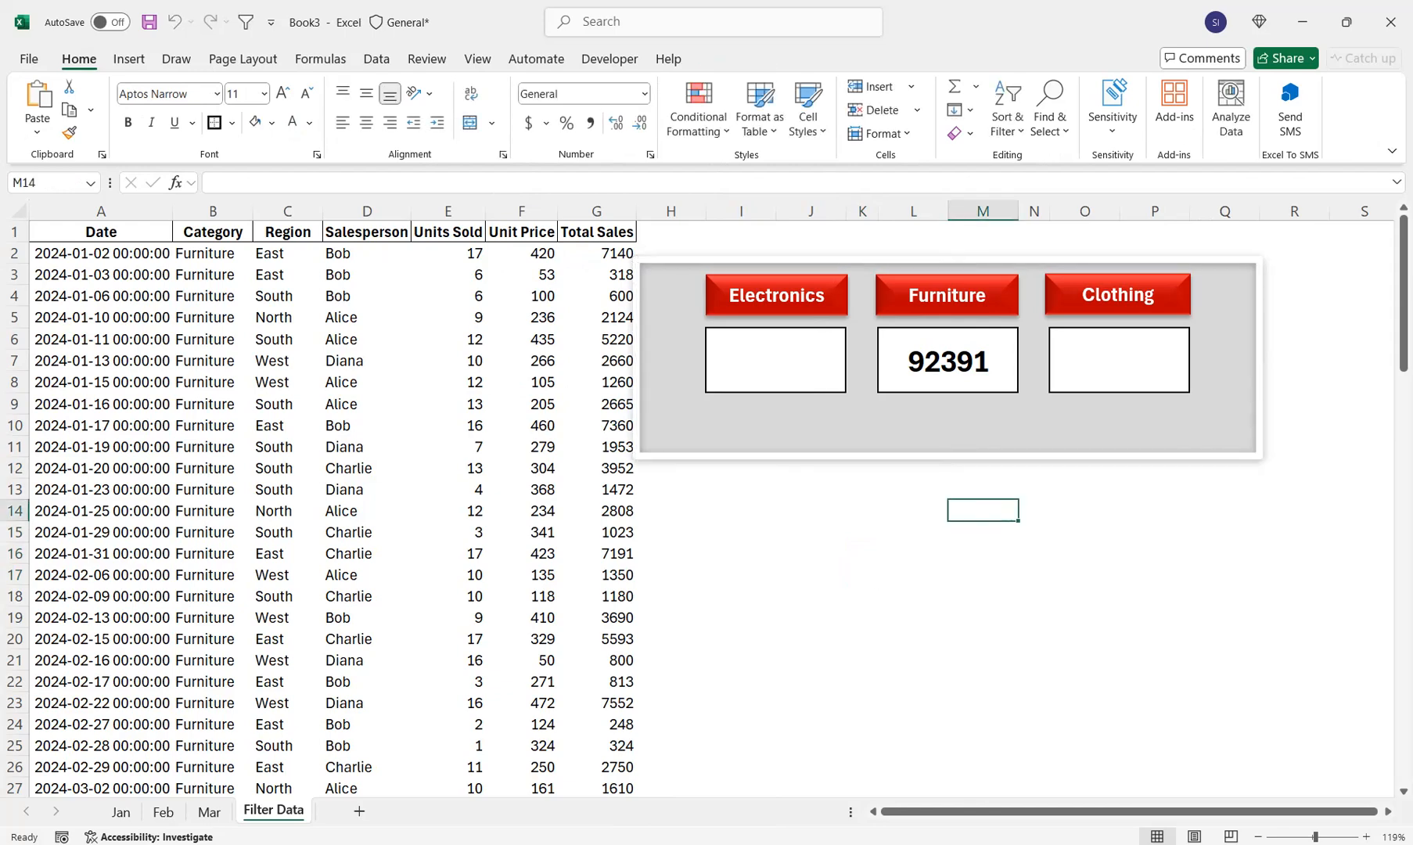
left_click(1118, 294)
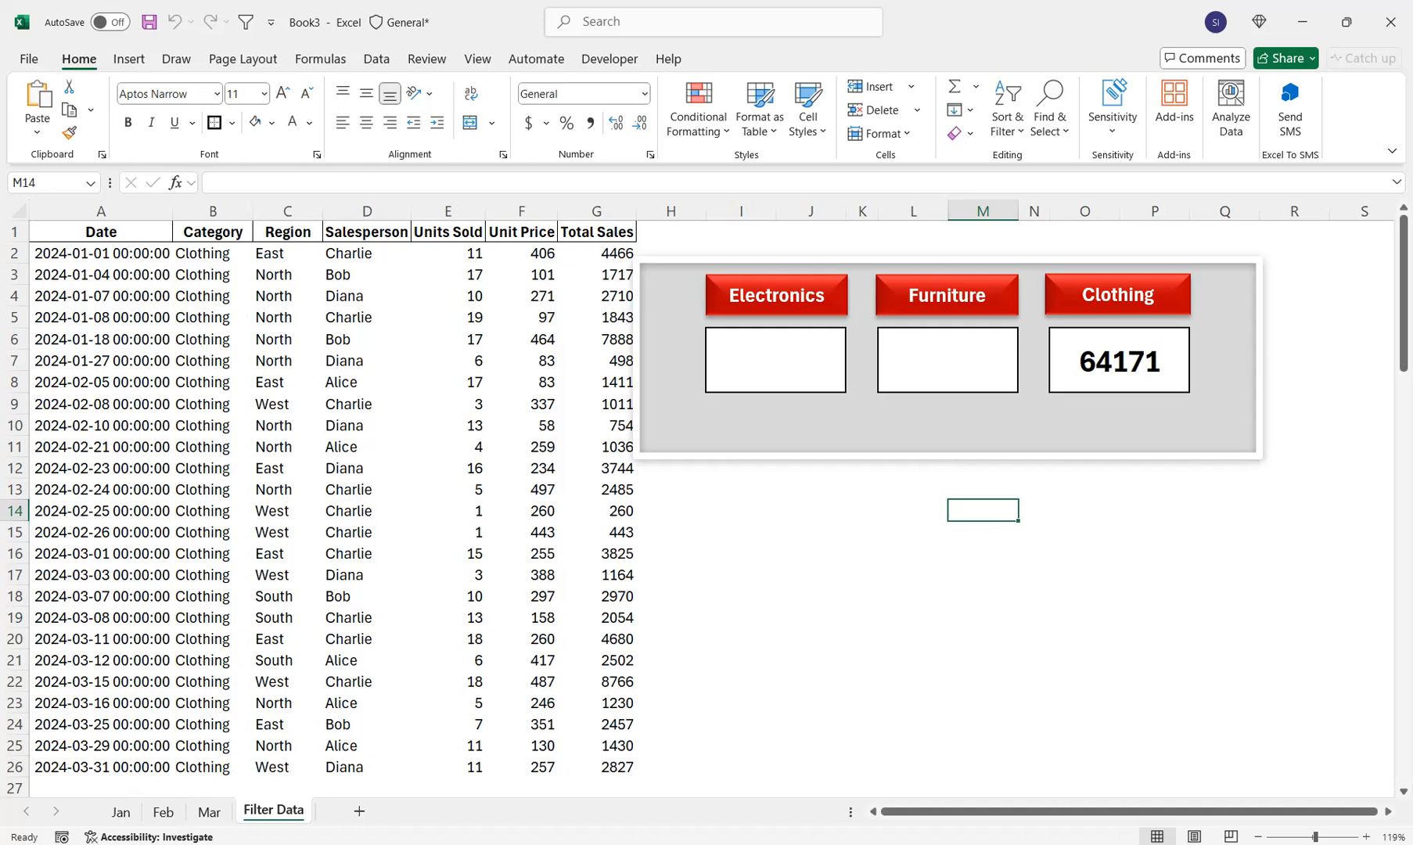
- Start a new conditional formatting rule for cell A2 that uses a formula to determine which cells to format
left_click(101, 253)
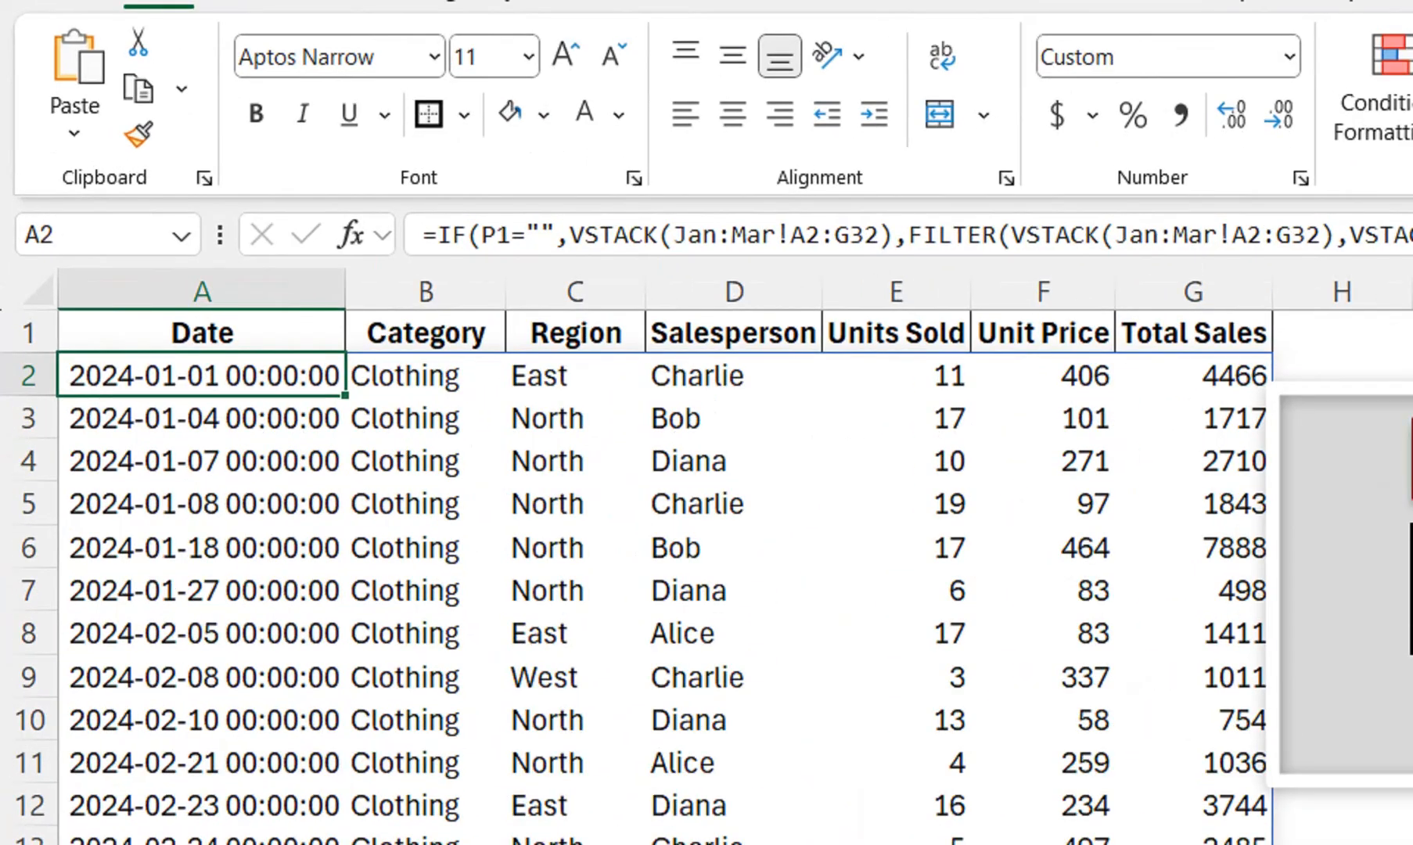
left_click(201, 419)
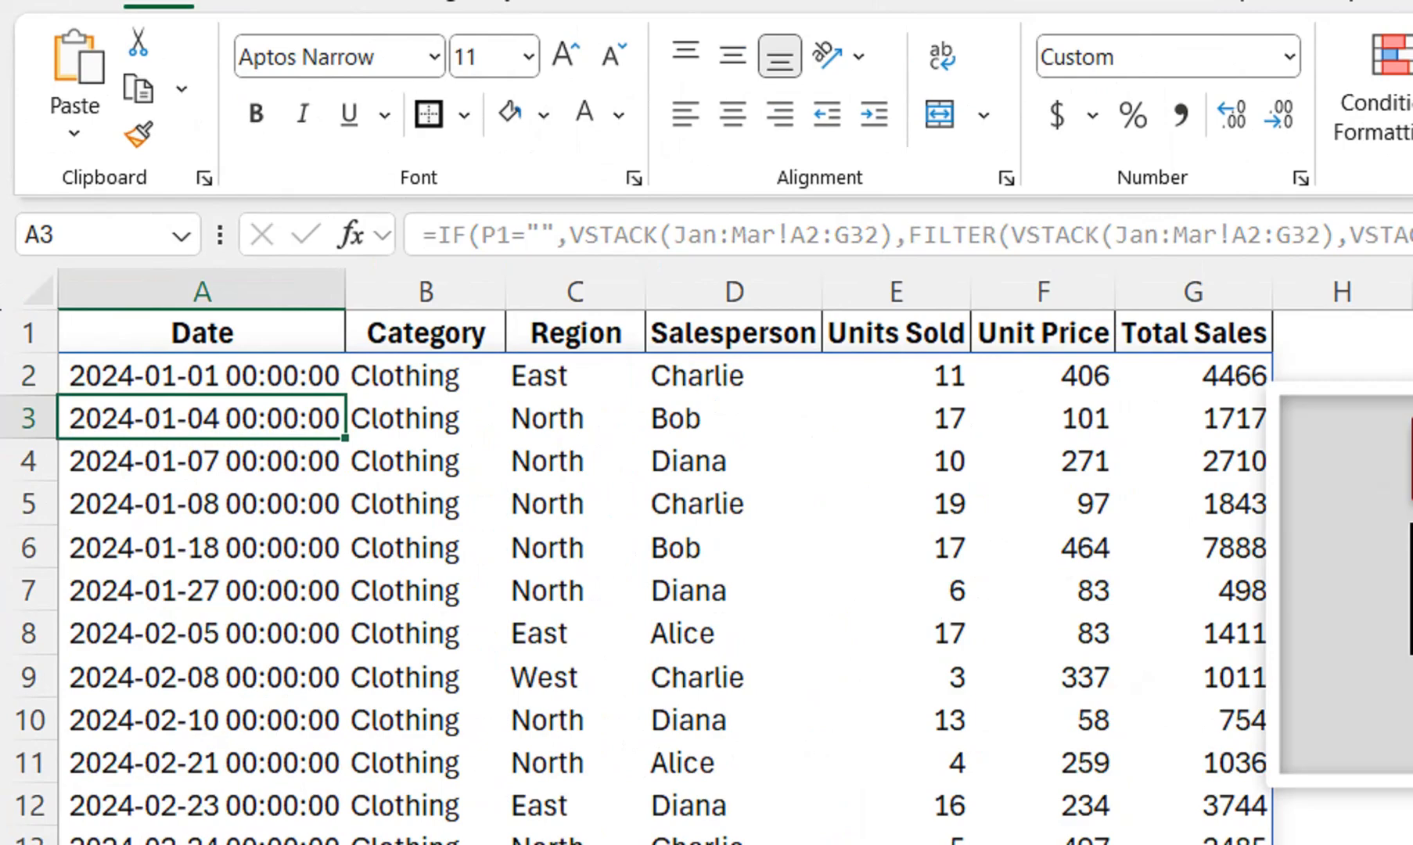
left_click(202, 375)
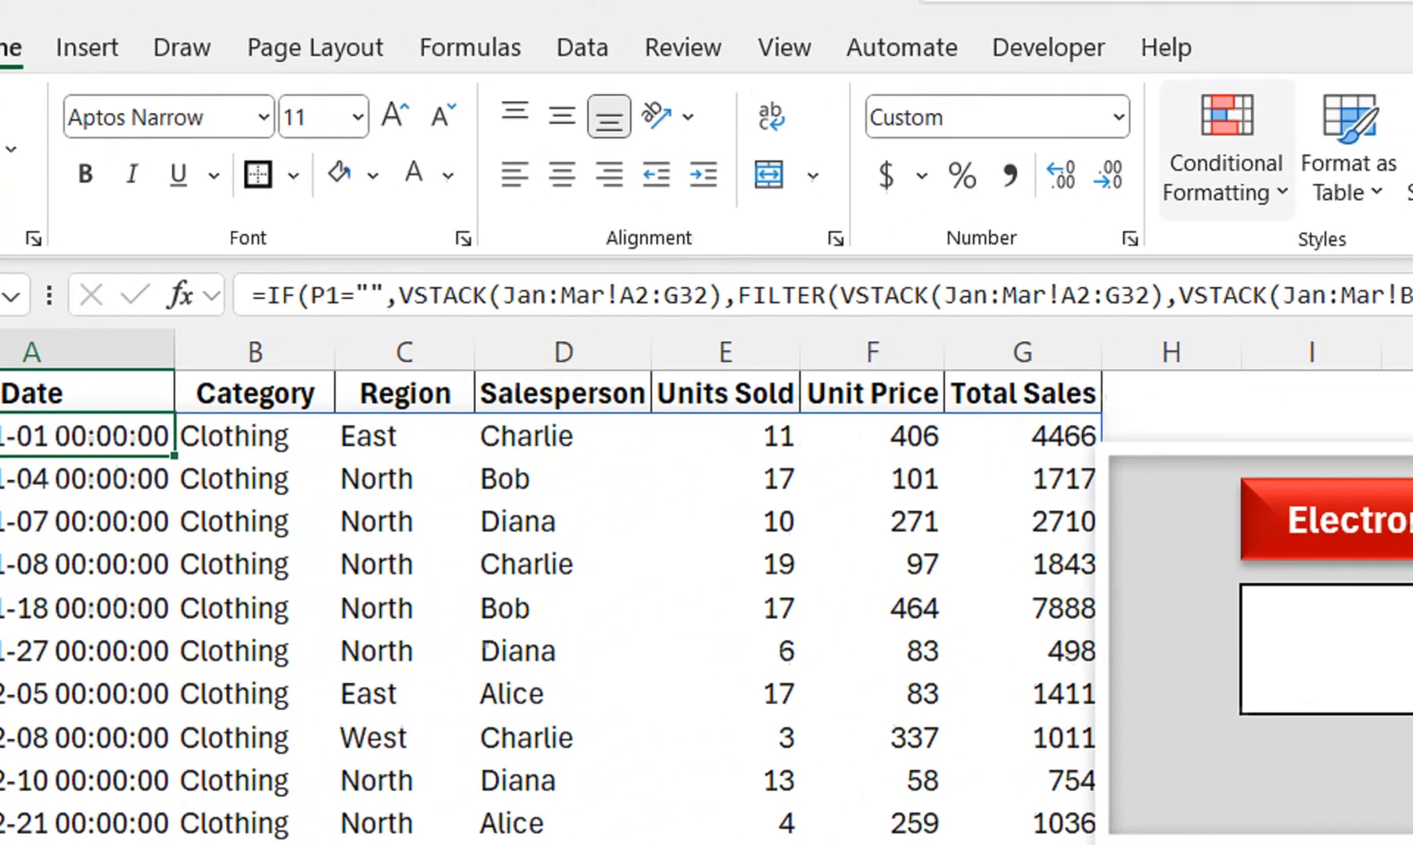
left_click(1377, 109)
left_click(1201, 638)
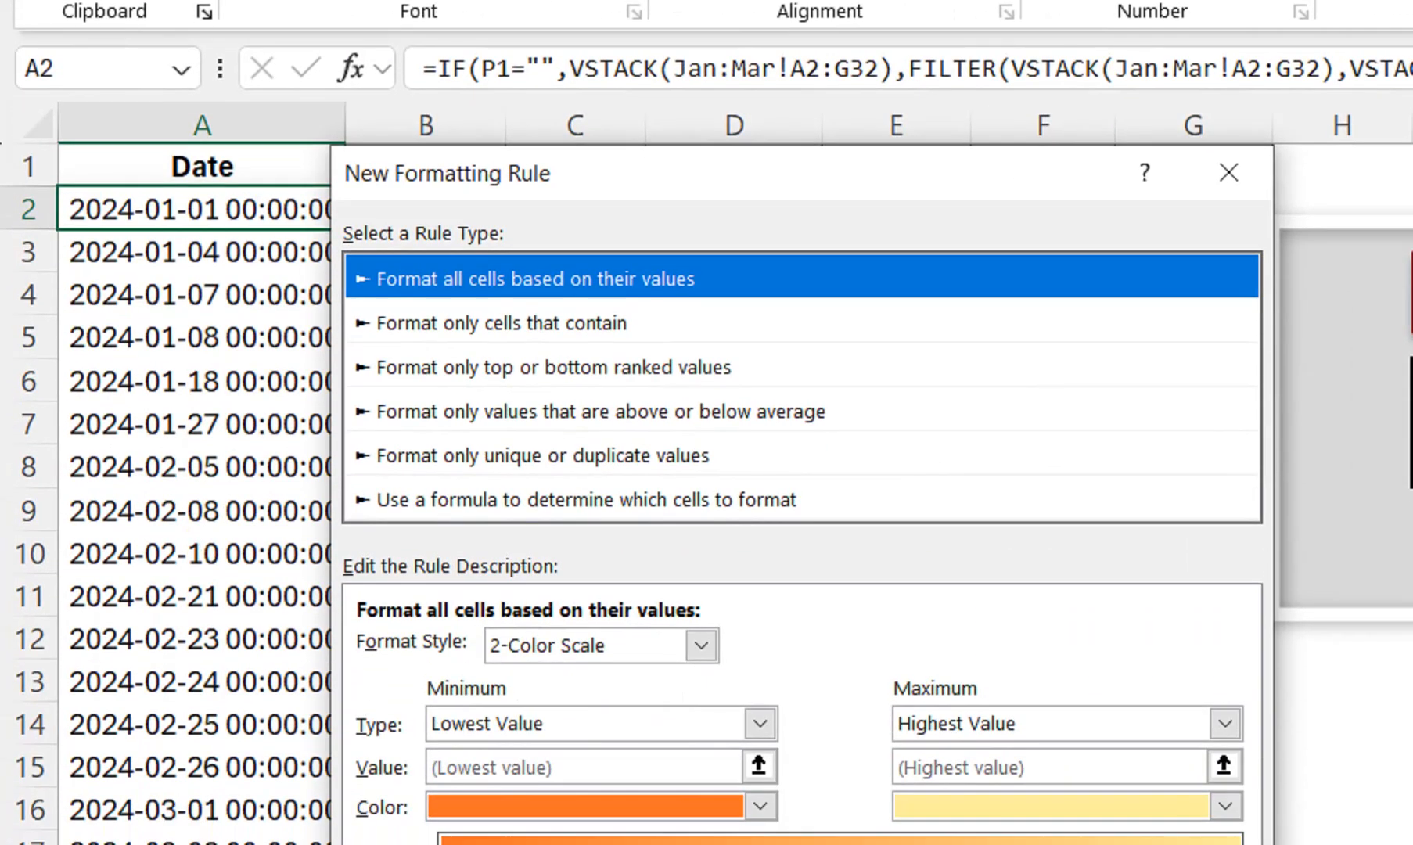
left_click(586, 713)
- Enter the rule formula =$A$3<>$A$2, comparing the second date with the first
left_click(781, 649)
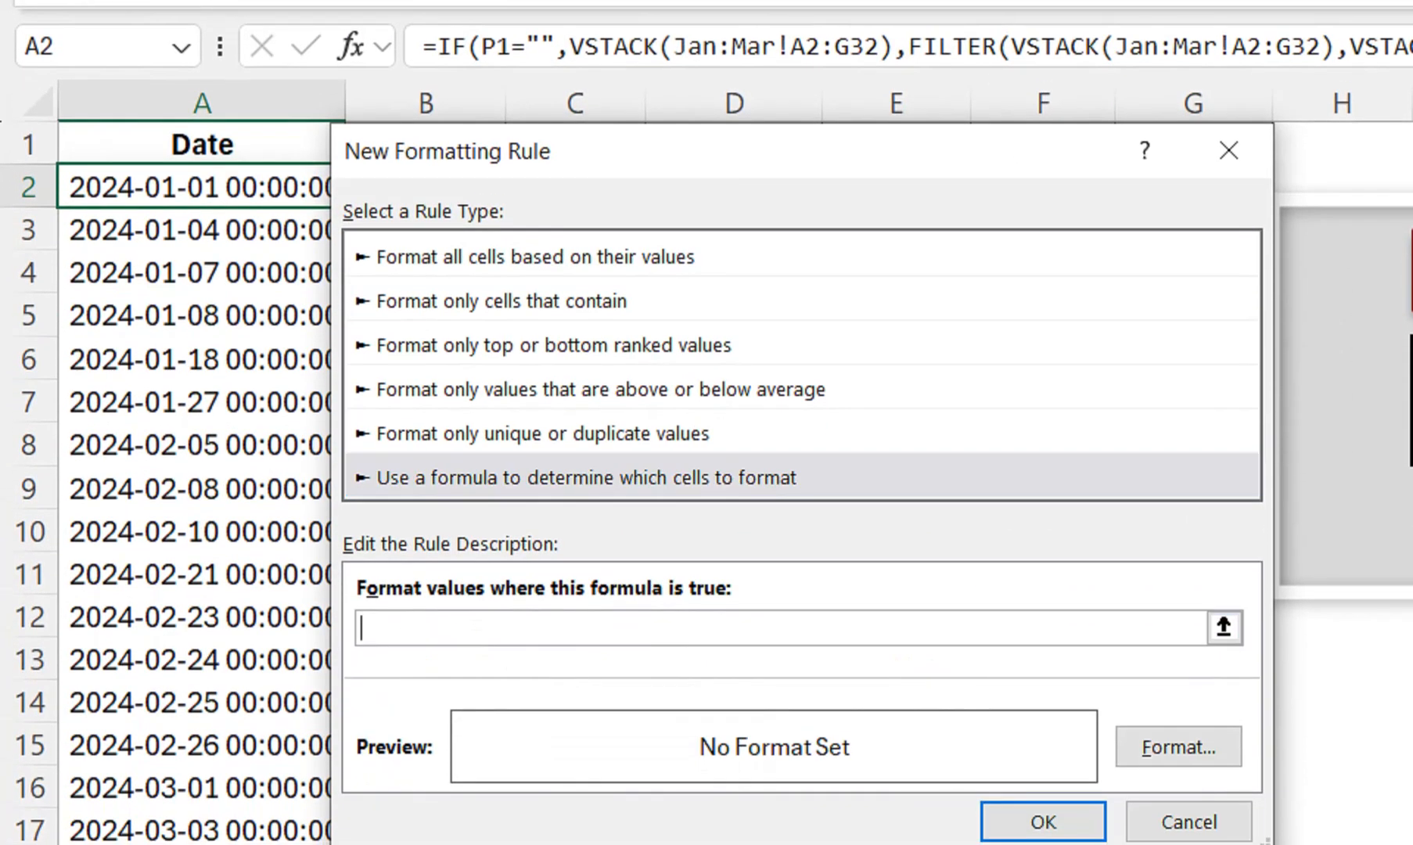
key("Down")
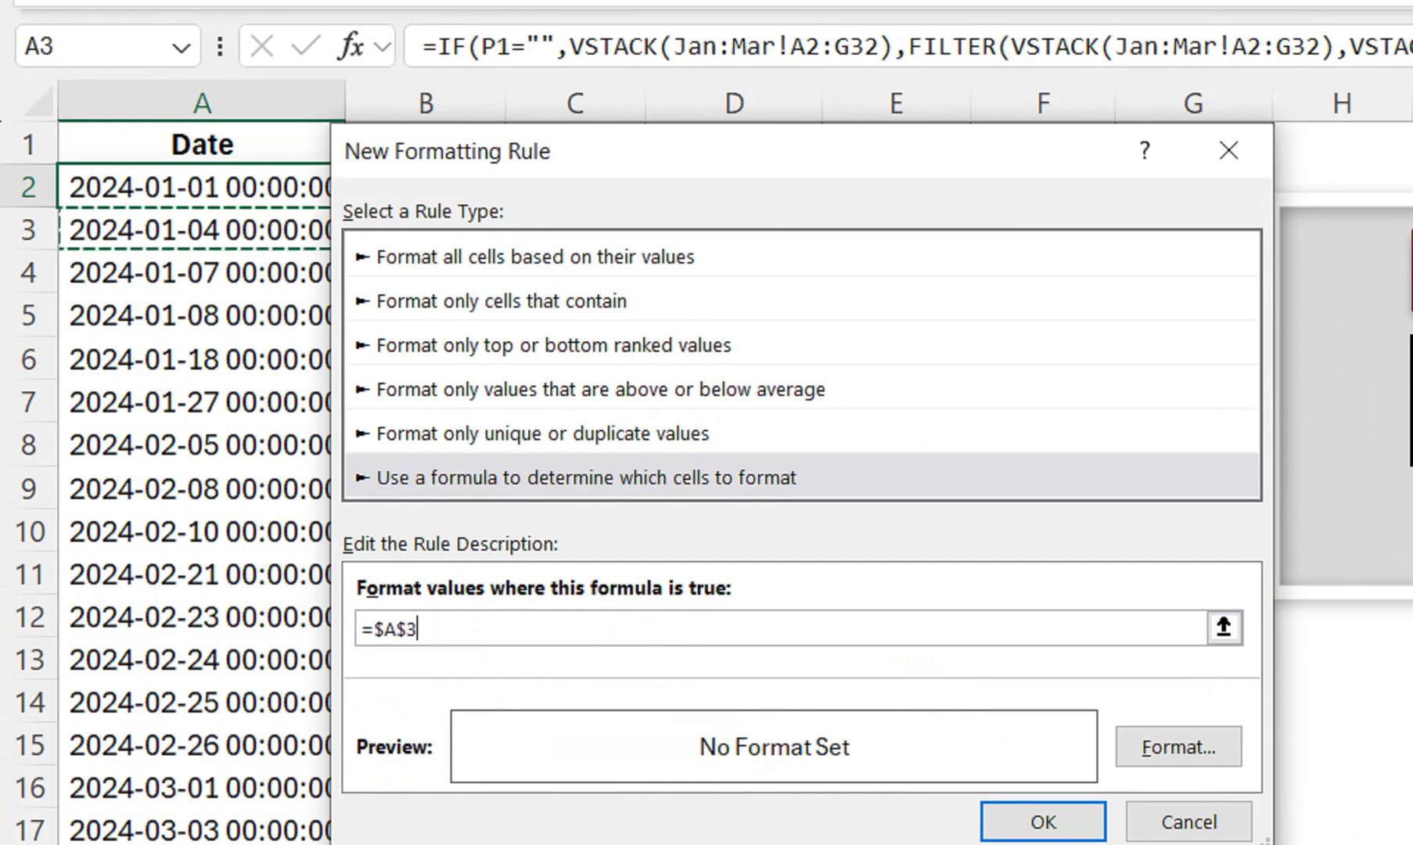
type("<>")
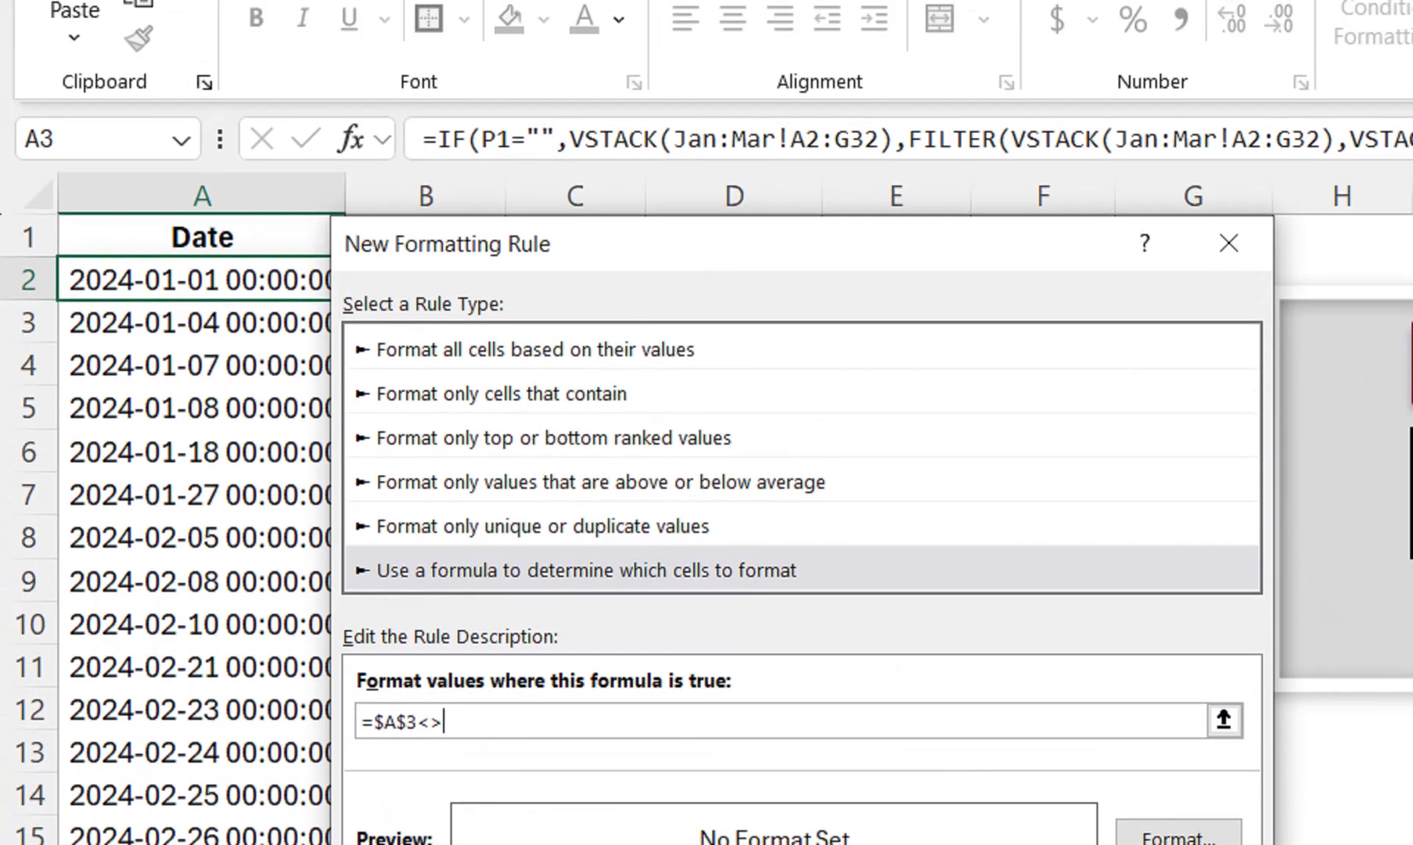
key("Up")
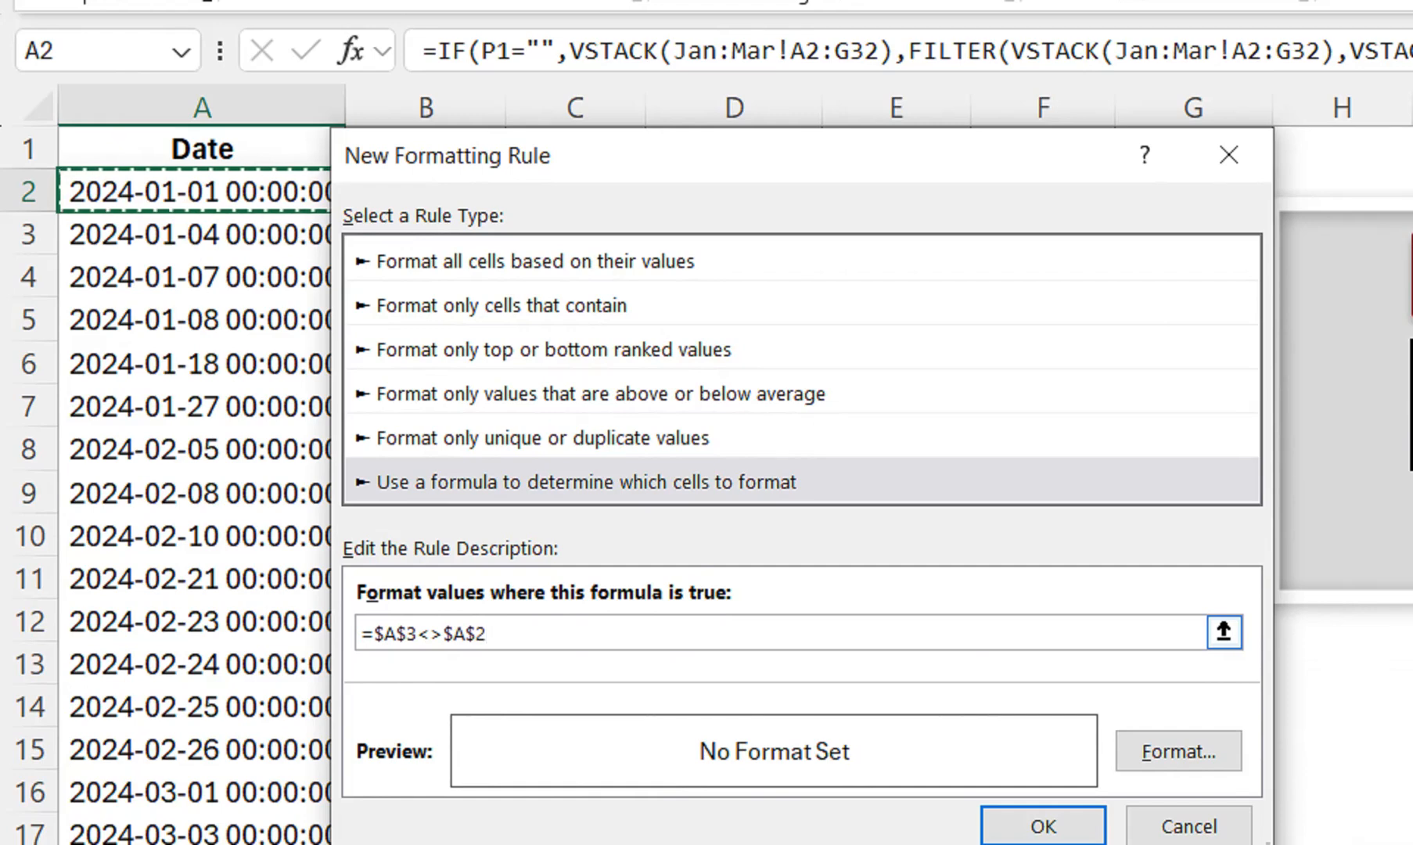
- Make the row references in the rule formula relative, giving =$A3<>$A2
left_click(476, 633)
key("BackSpace")
key("Left")
key("Left")
key("Left")
key("Left")
key("Left")
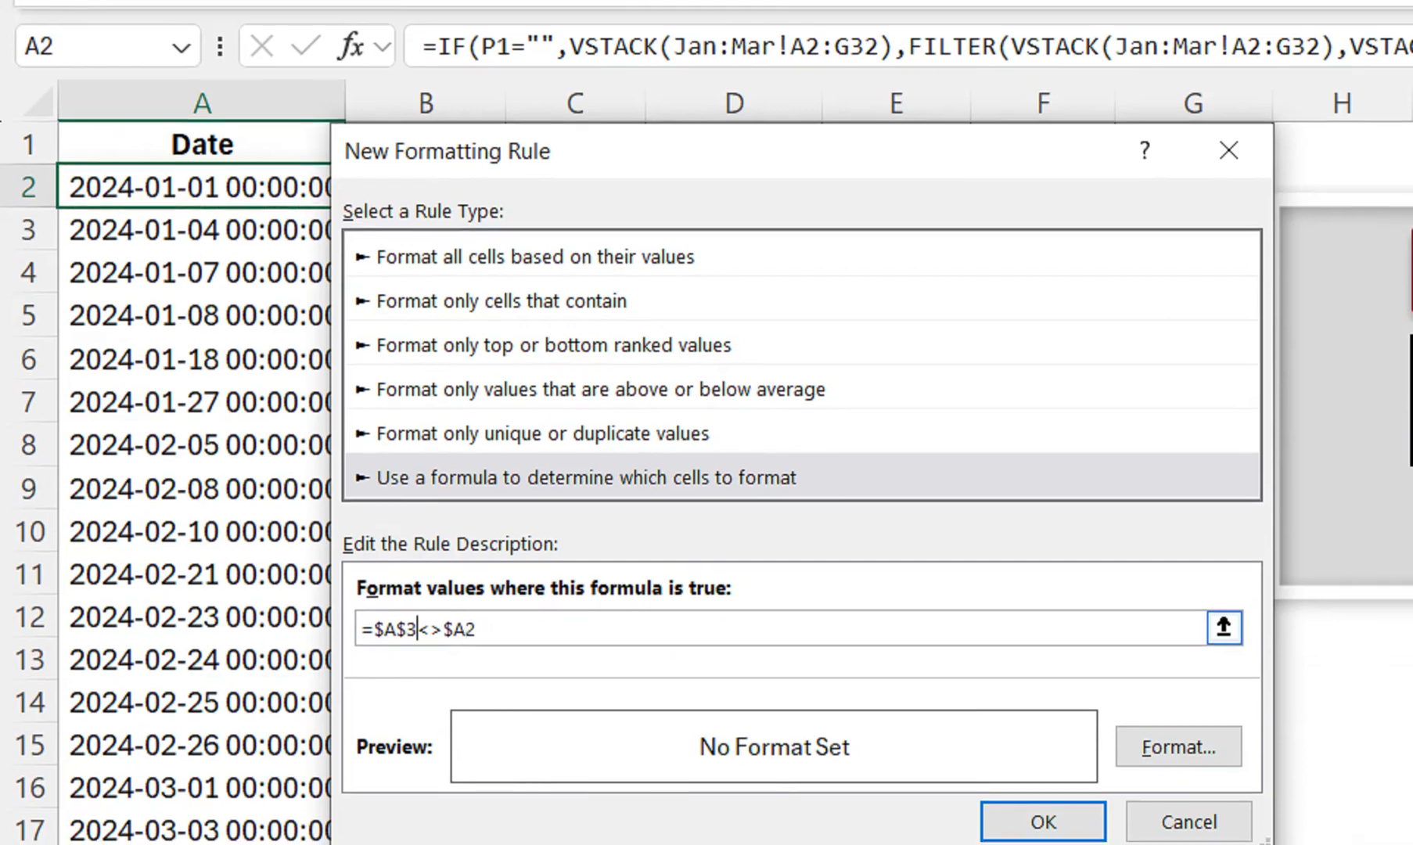
key("BackSpace")
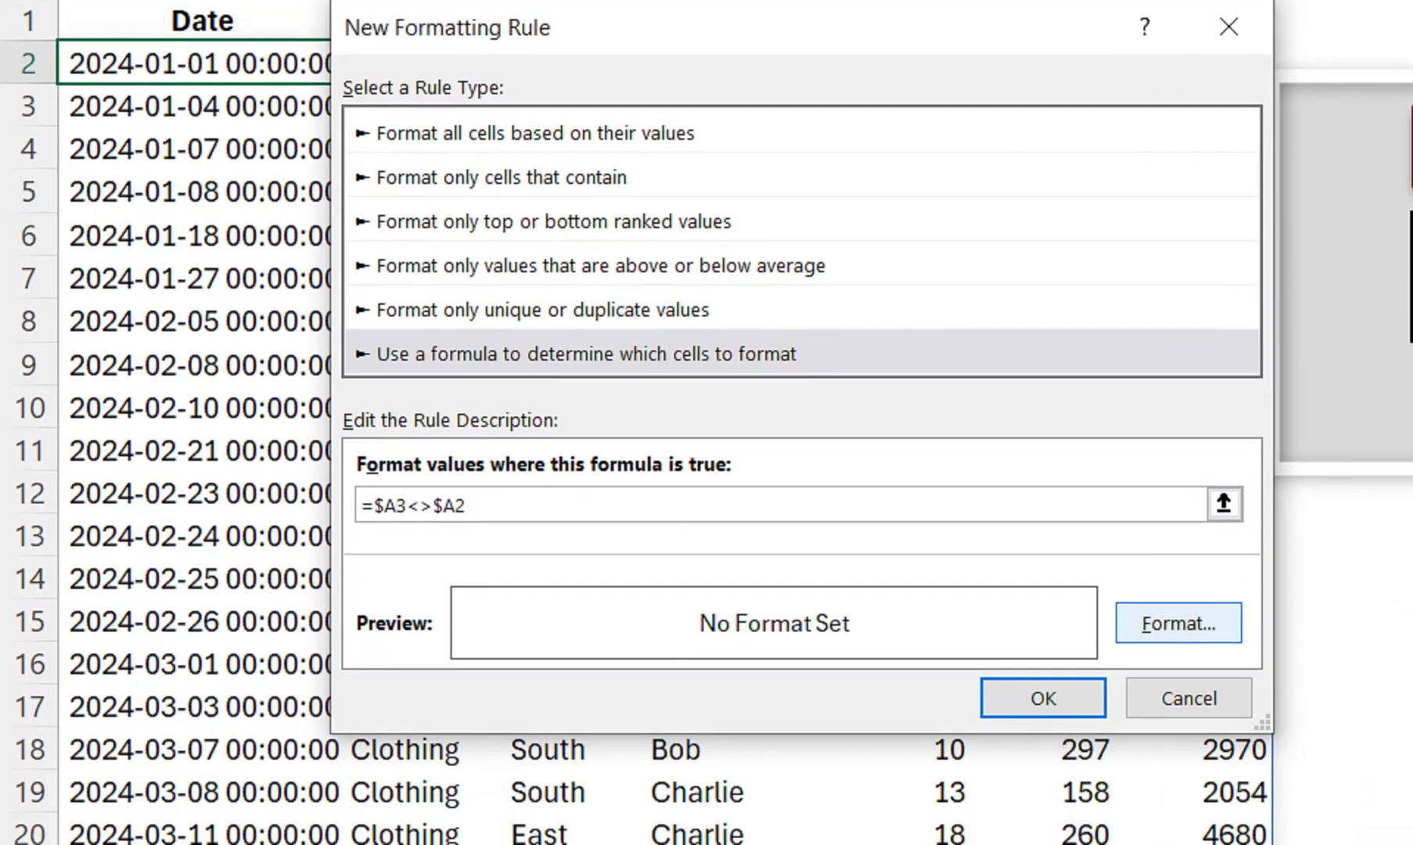
- Open the rule's cell format and clear the top, left and right borders
left_click(1178, 746)
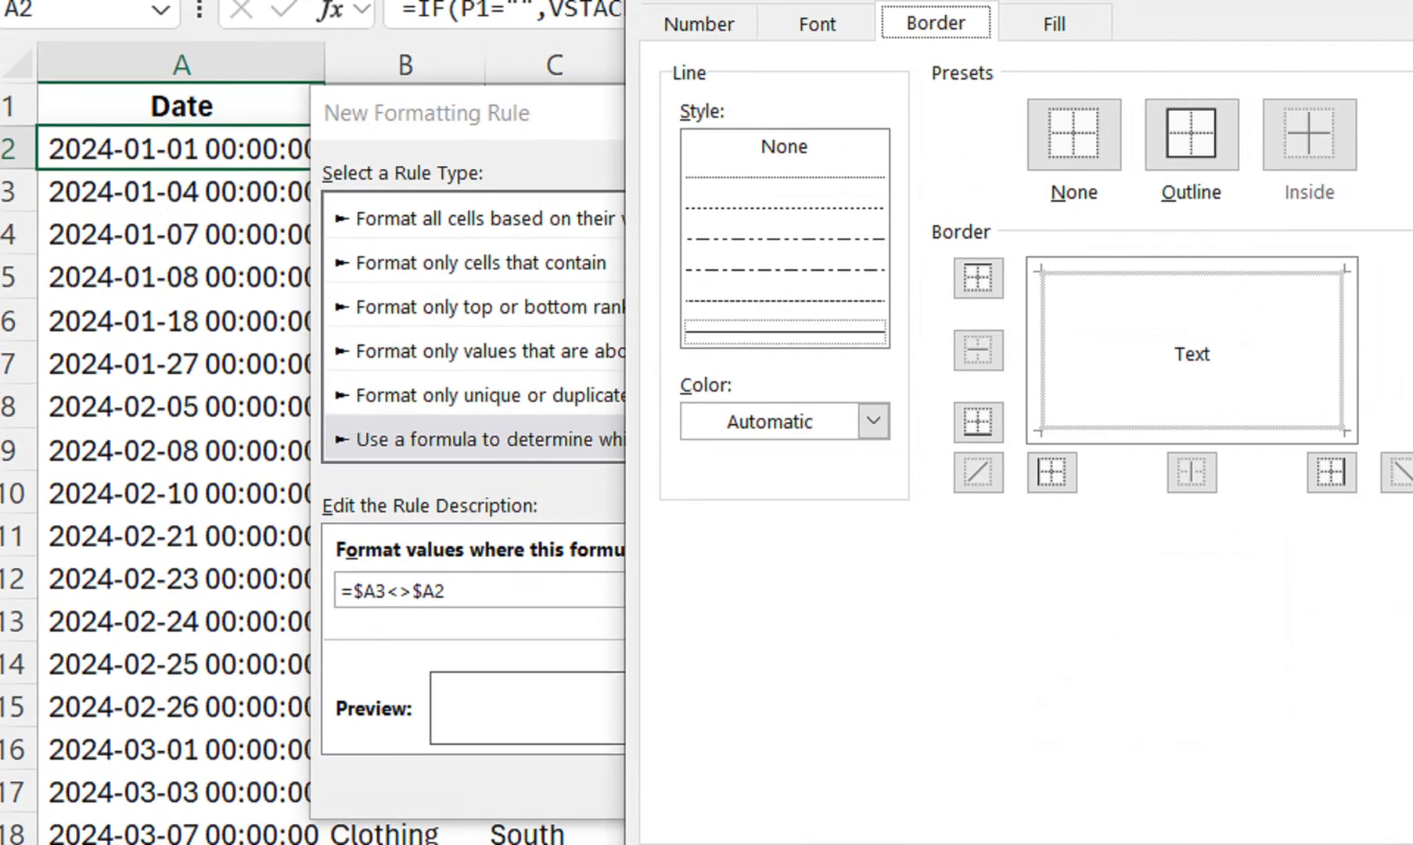
left_click(978, 279)
left_click(1052, 472)
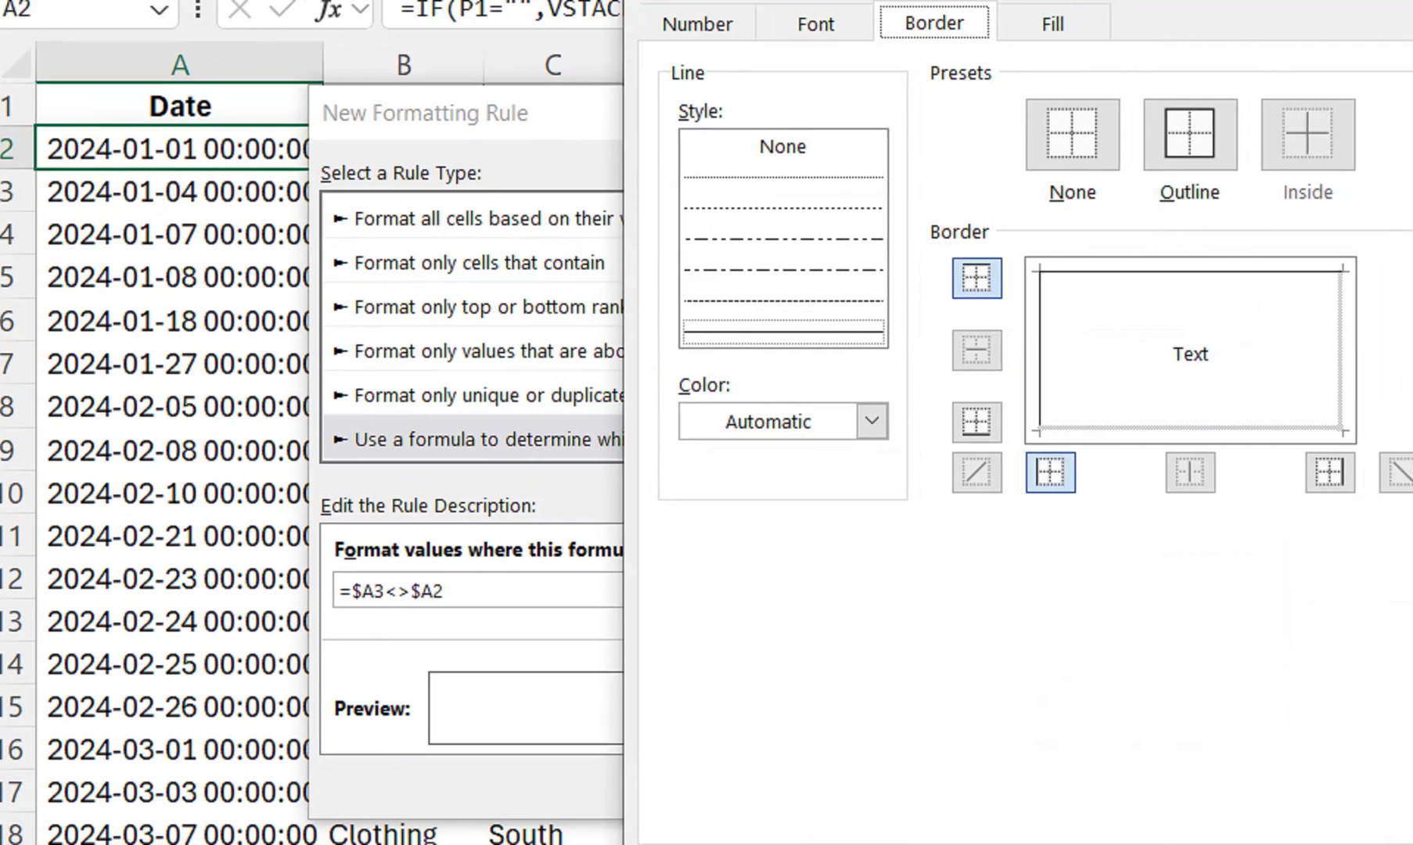
left_click(977, 279)
left_click(1051, 472)
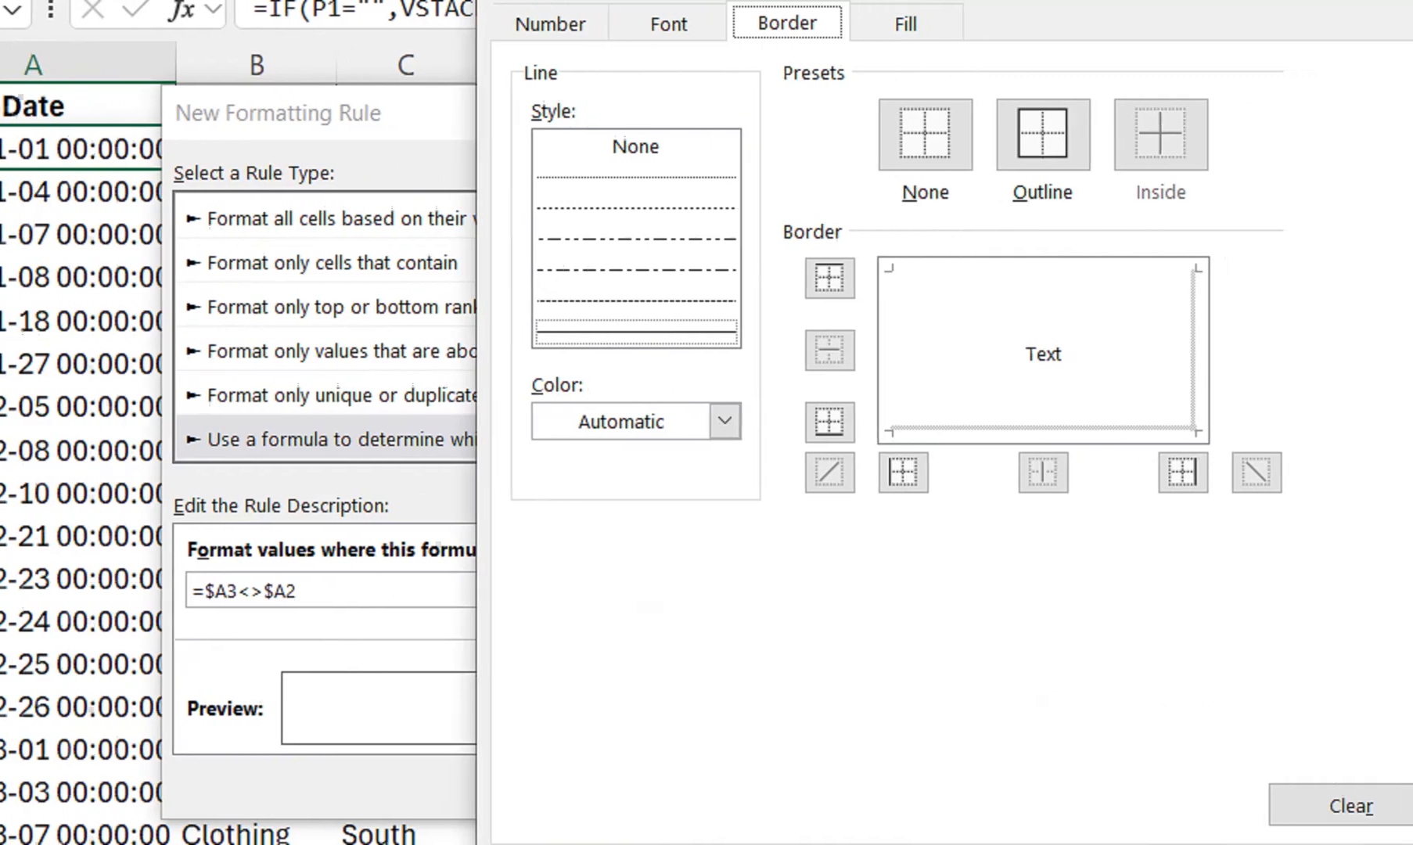
left_click(1330, 473)
left_click(1330, 473)
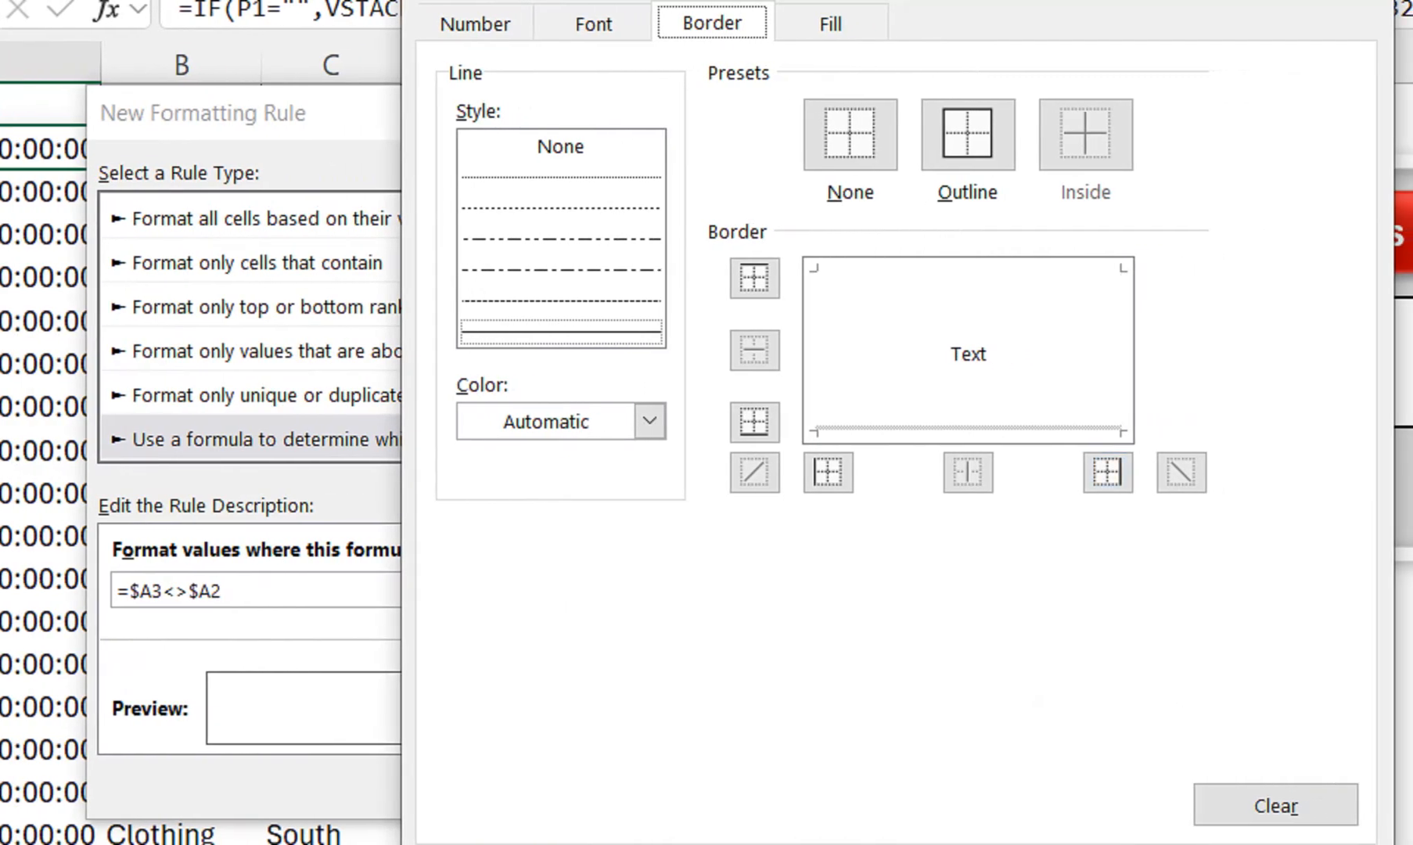
- Add a thin solid black bottom border to the rule's format and save the new rule
left_click(561, 332)
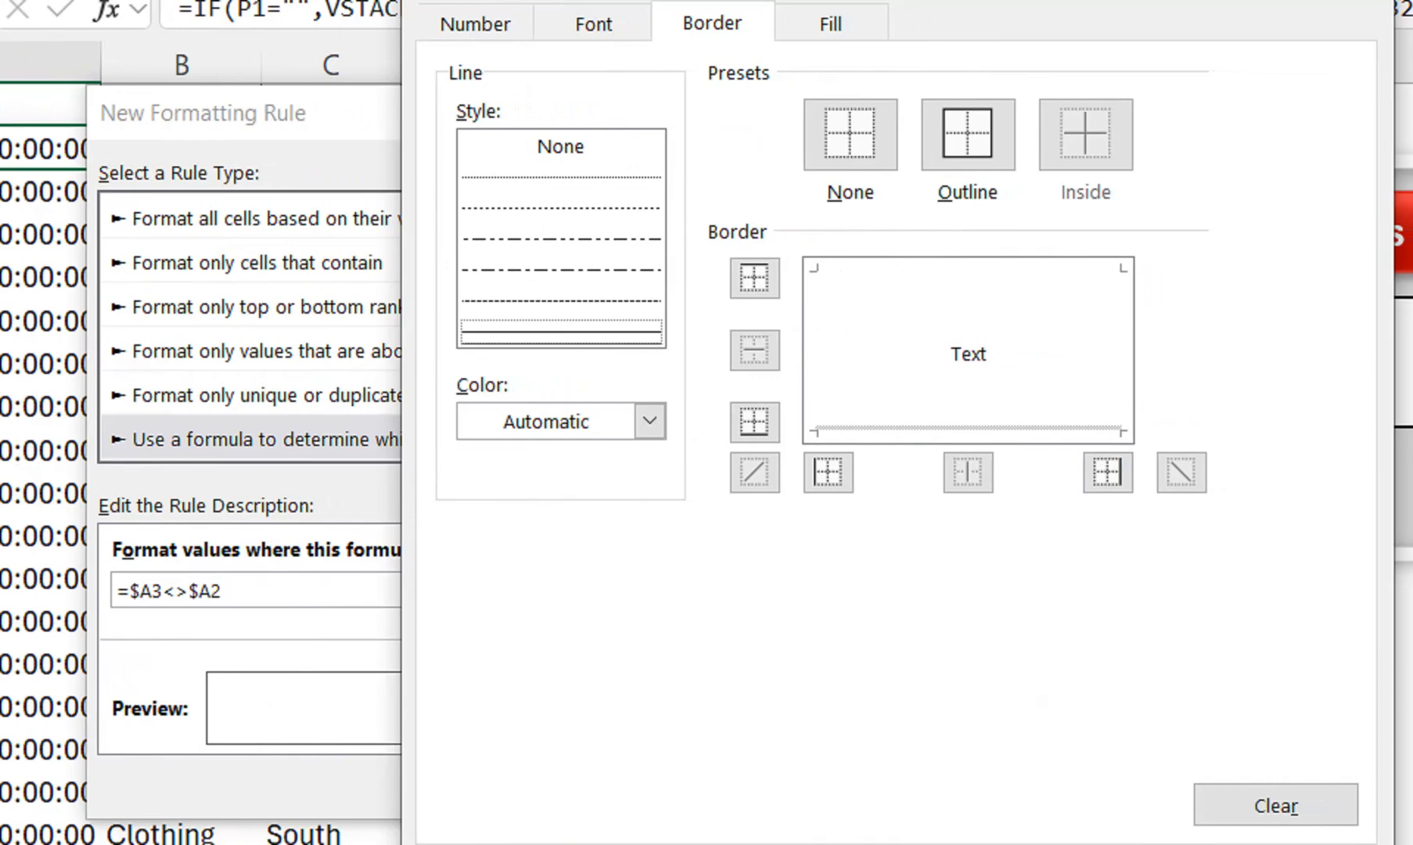
left_click(649, 421)
left_click(534, 578)
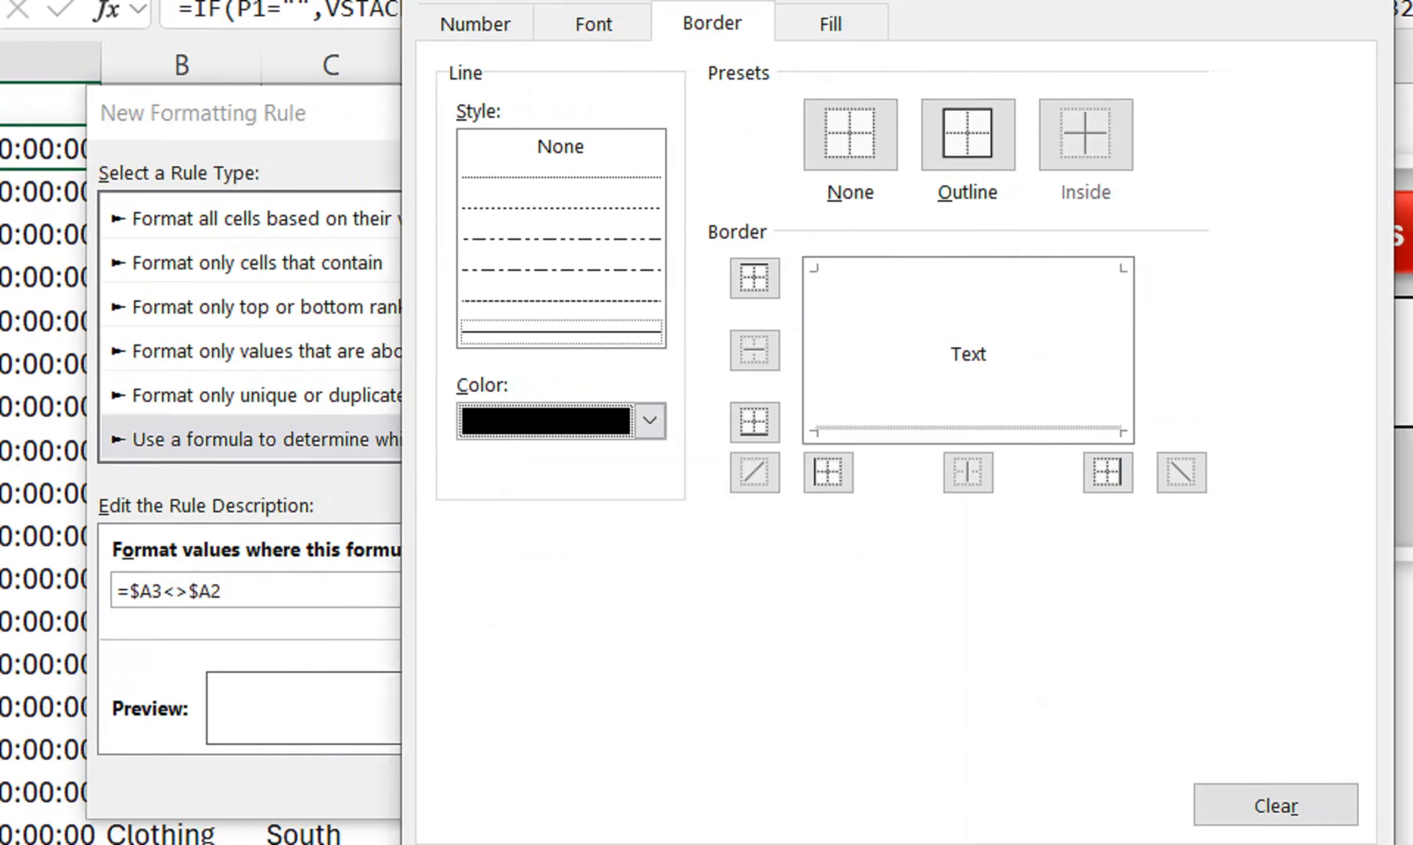
left_click(968, 428)
left_click(969, 428)
left_click(969, 429)
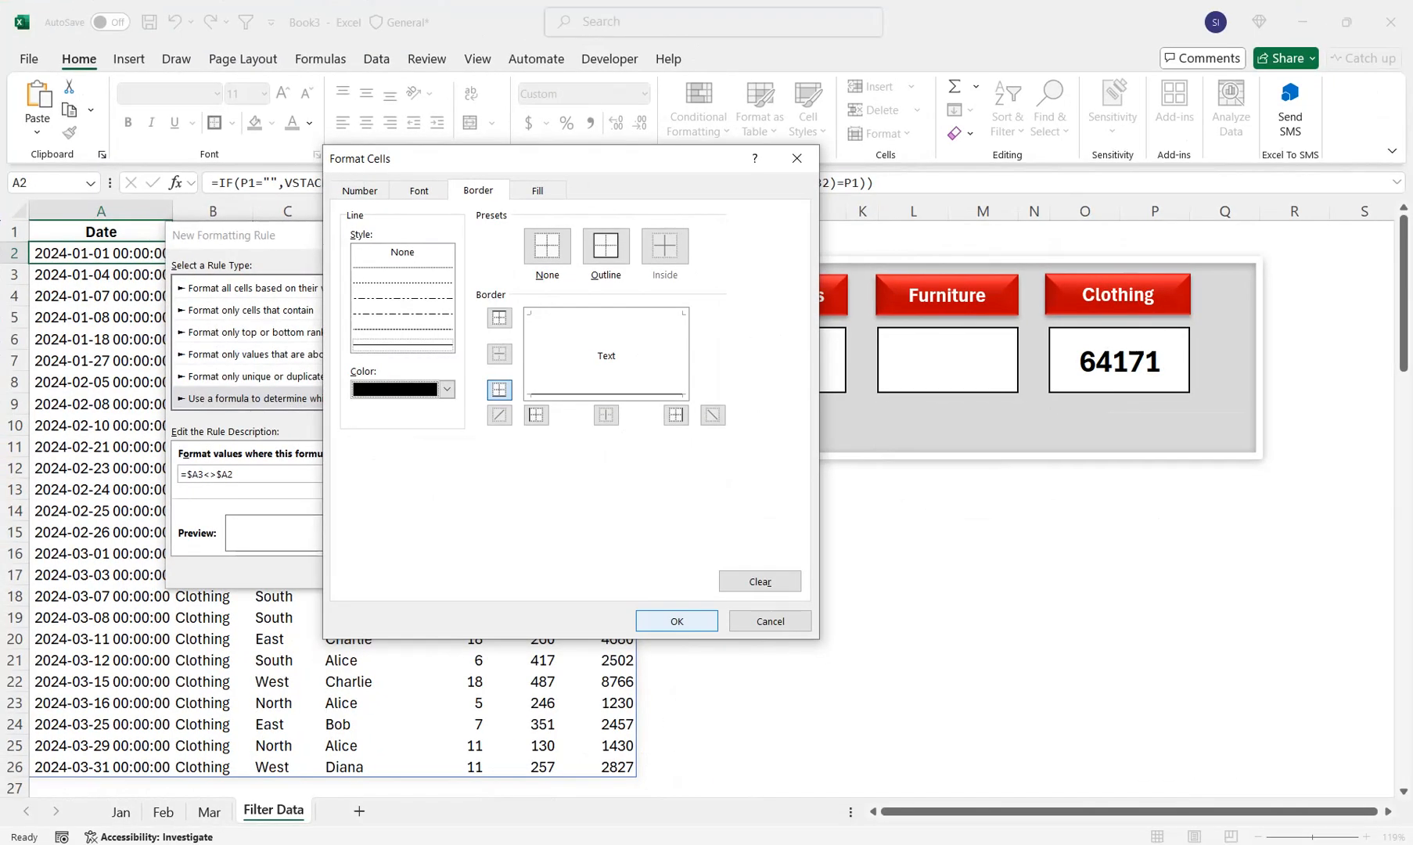
left_click(667, 620)
left_click(521, 570)
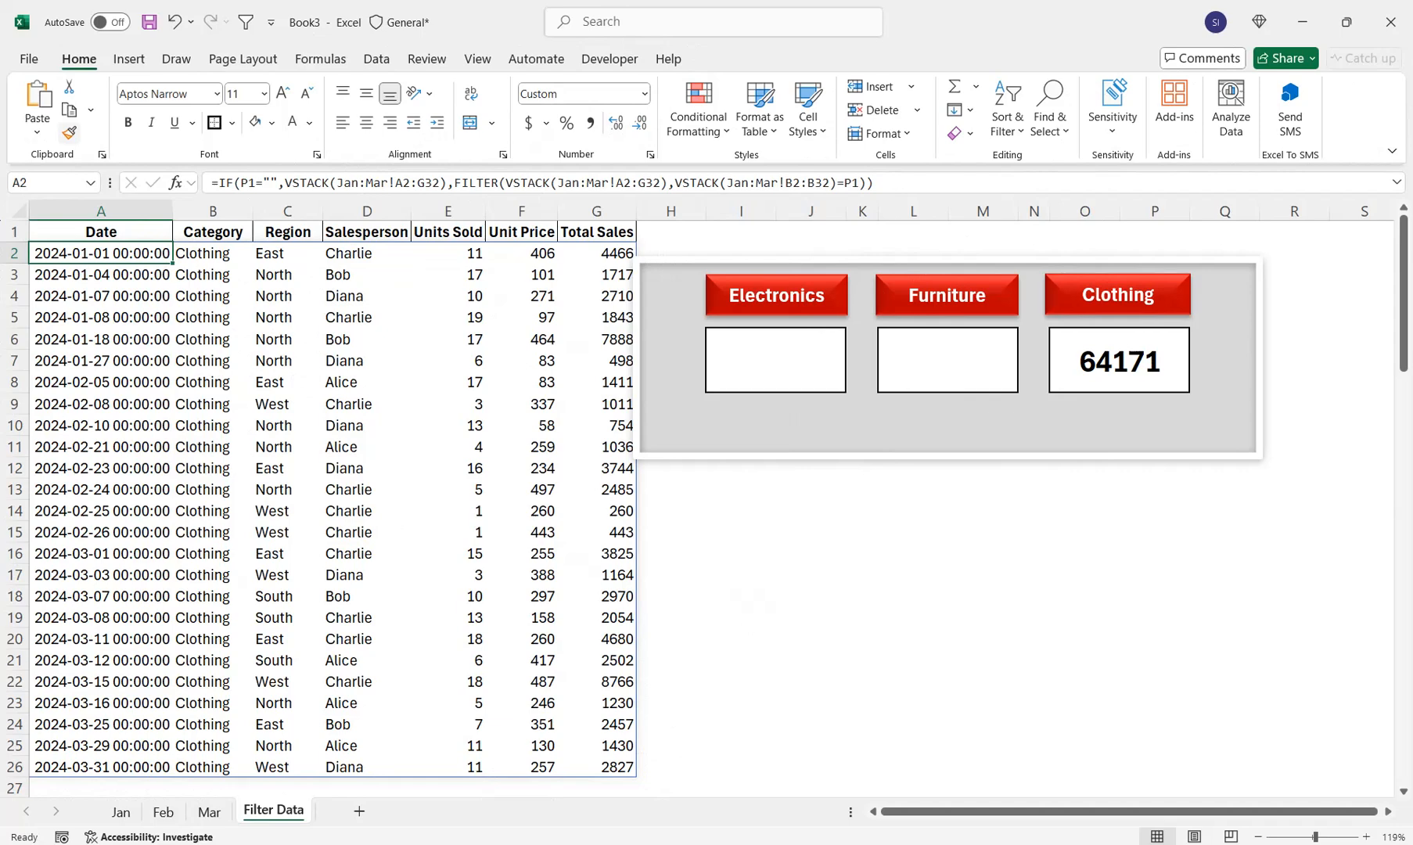
- Try to copy cell A2's formatting across the whole sales list with Format Painter
left_click(69, 133)
mouse_move(86, 253)
left_mouse_down()
mouse_move(548, 536)
mouse_move(618, 792)
mouse_move(610, 766)
left_mouse_up()
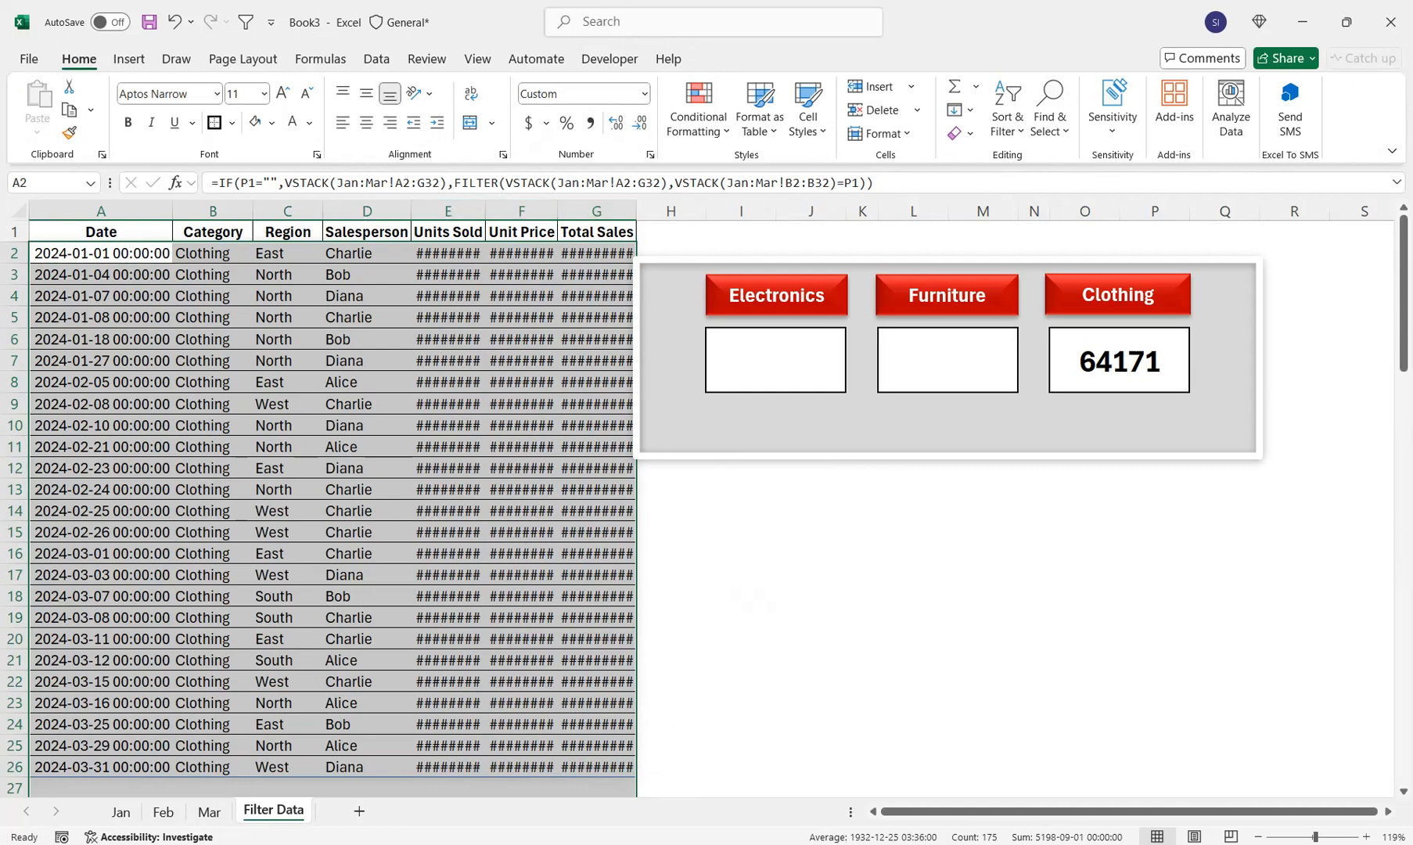
double_click(253, 211)
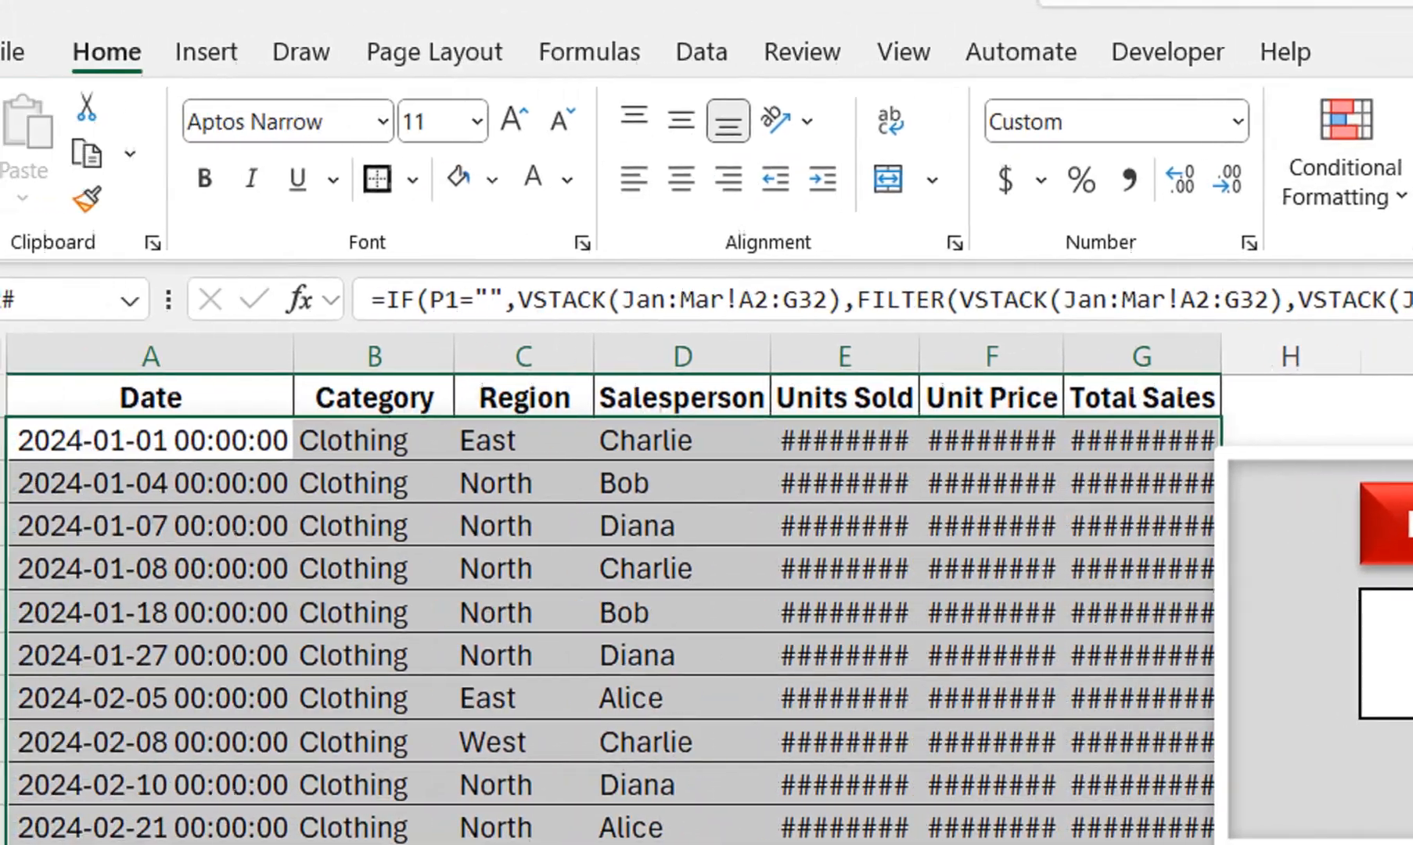
left_click(93, 527)
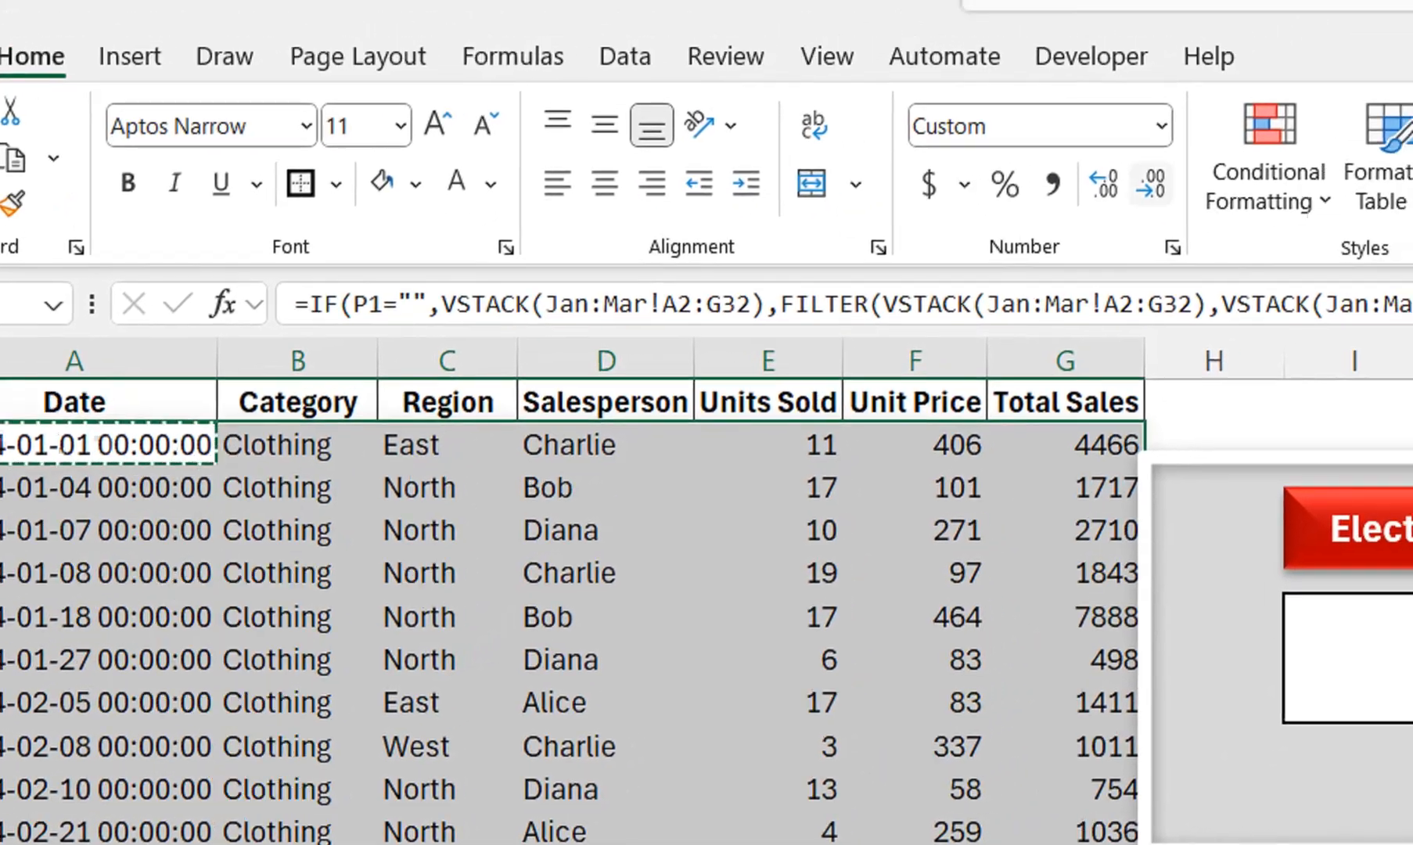
- Edit the existing conditional formatting rule and wrap the $A3 reference in its formula in MONTH()
left_click(1268, 173)
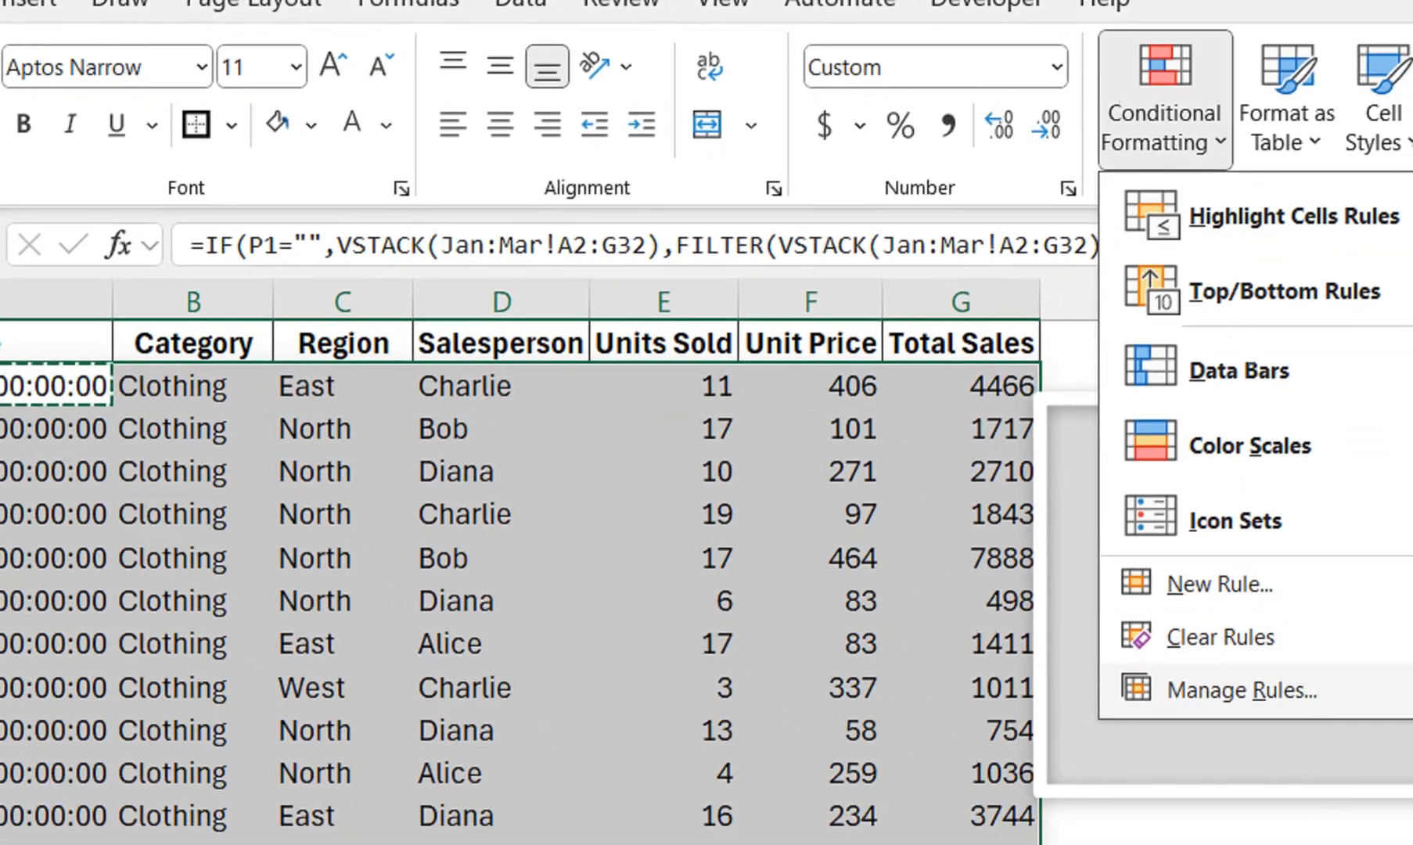
left_click(1242, 689)
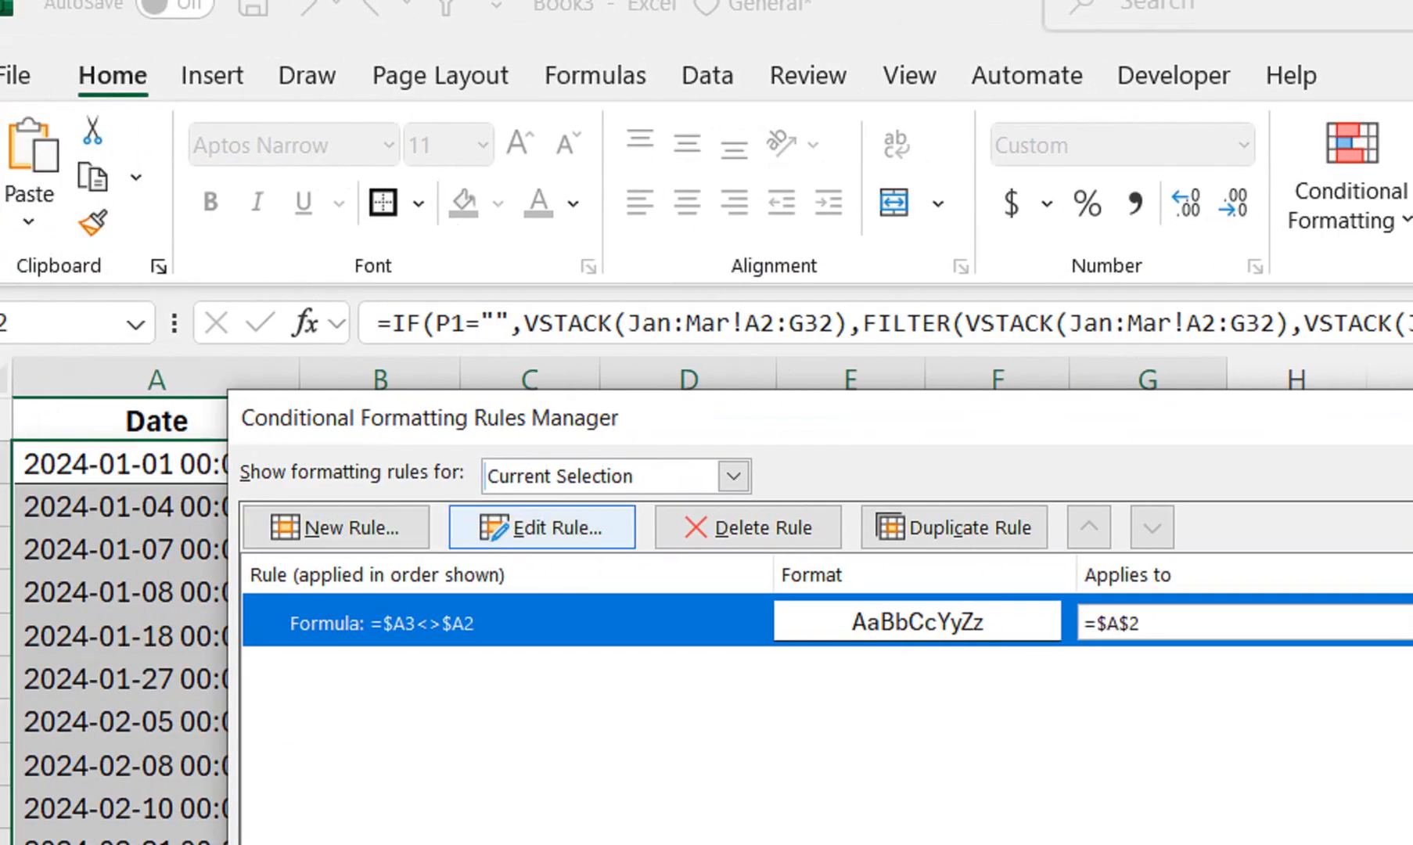
left_click(801, 278)
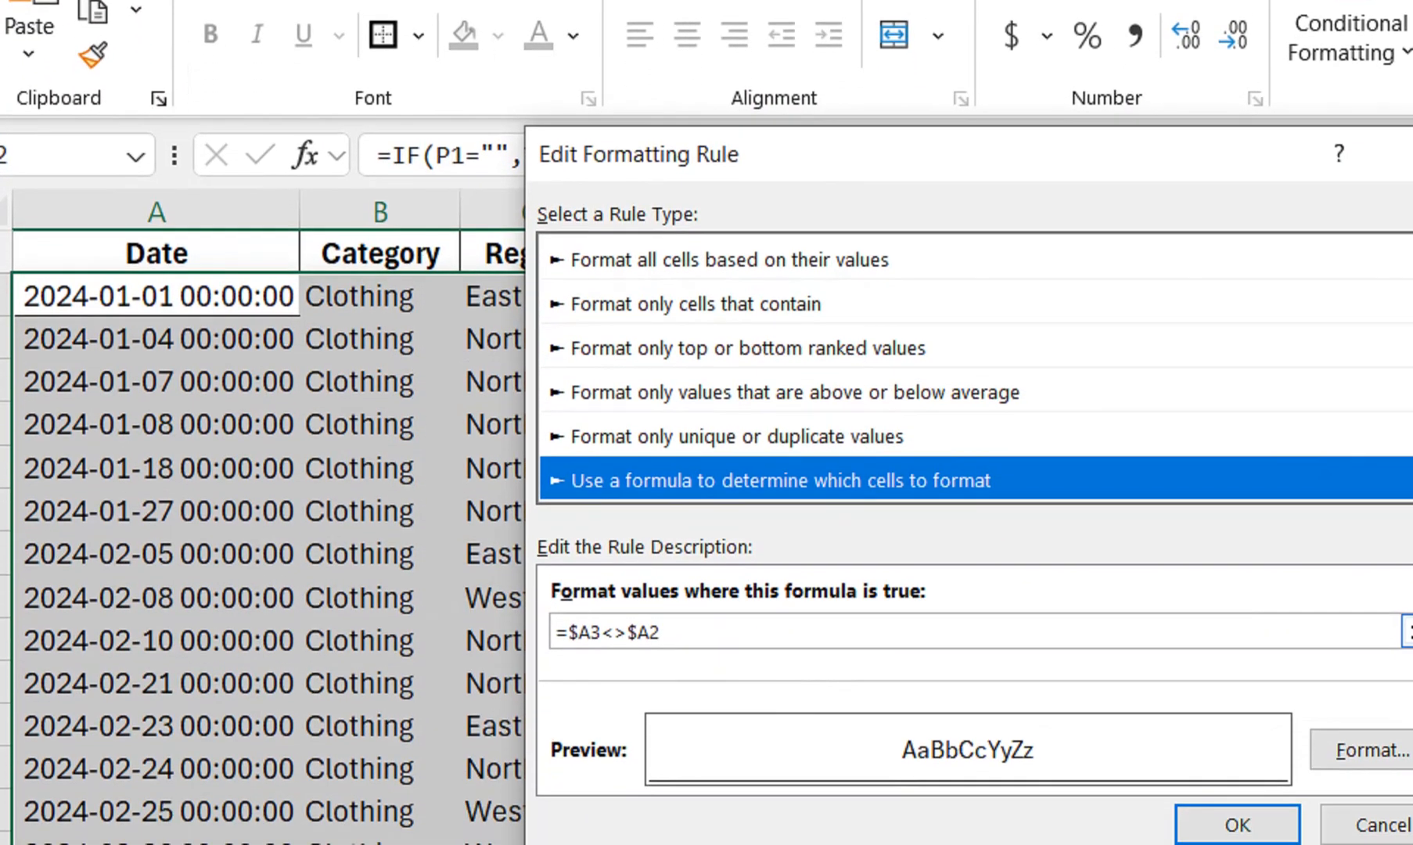
left_click(569, 686)
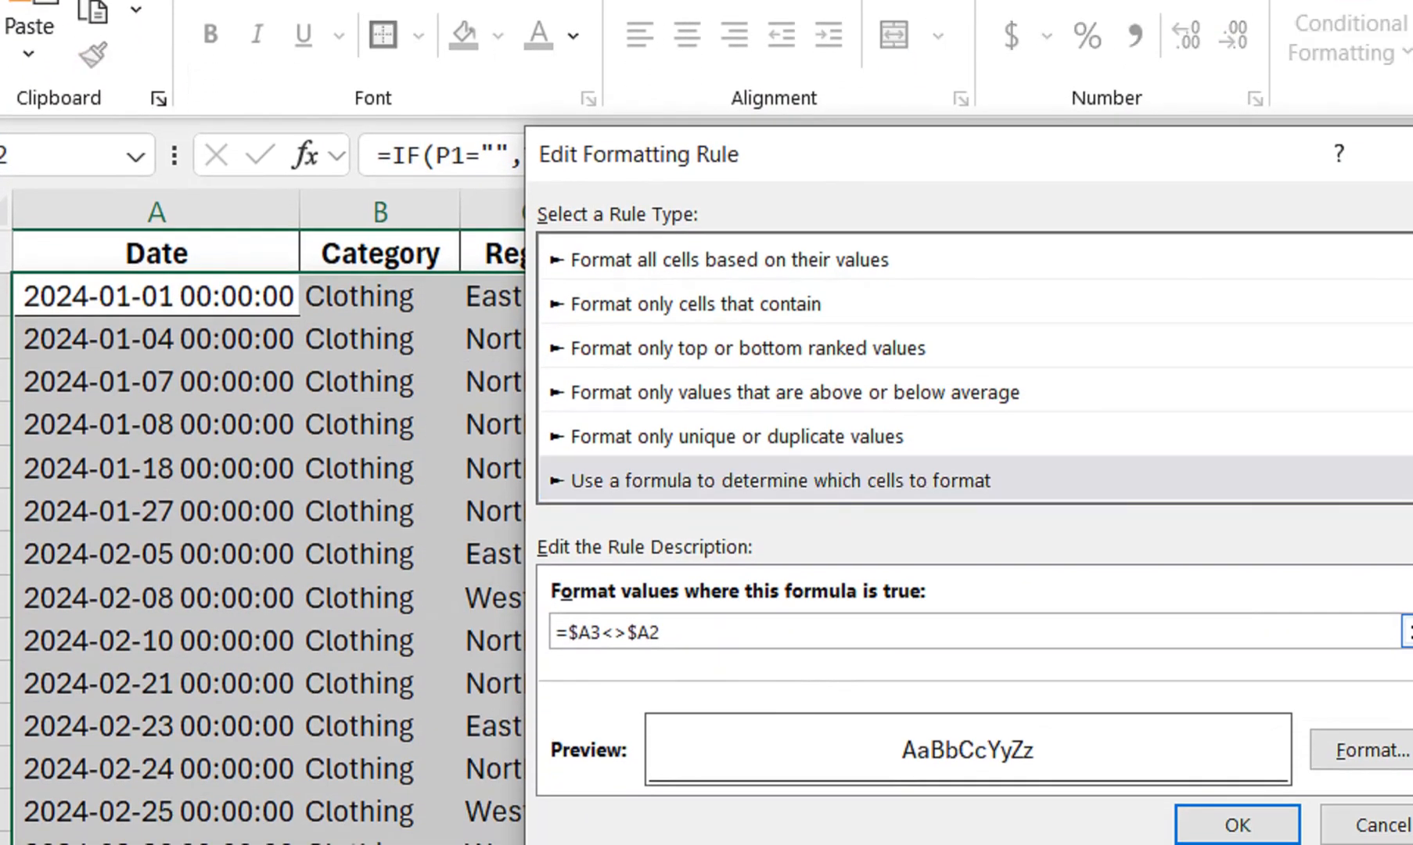
type("month(")
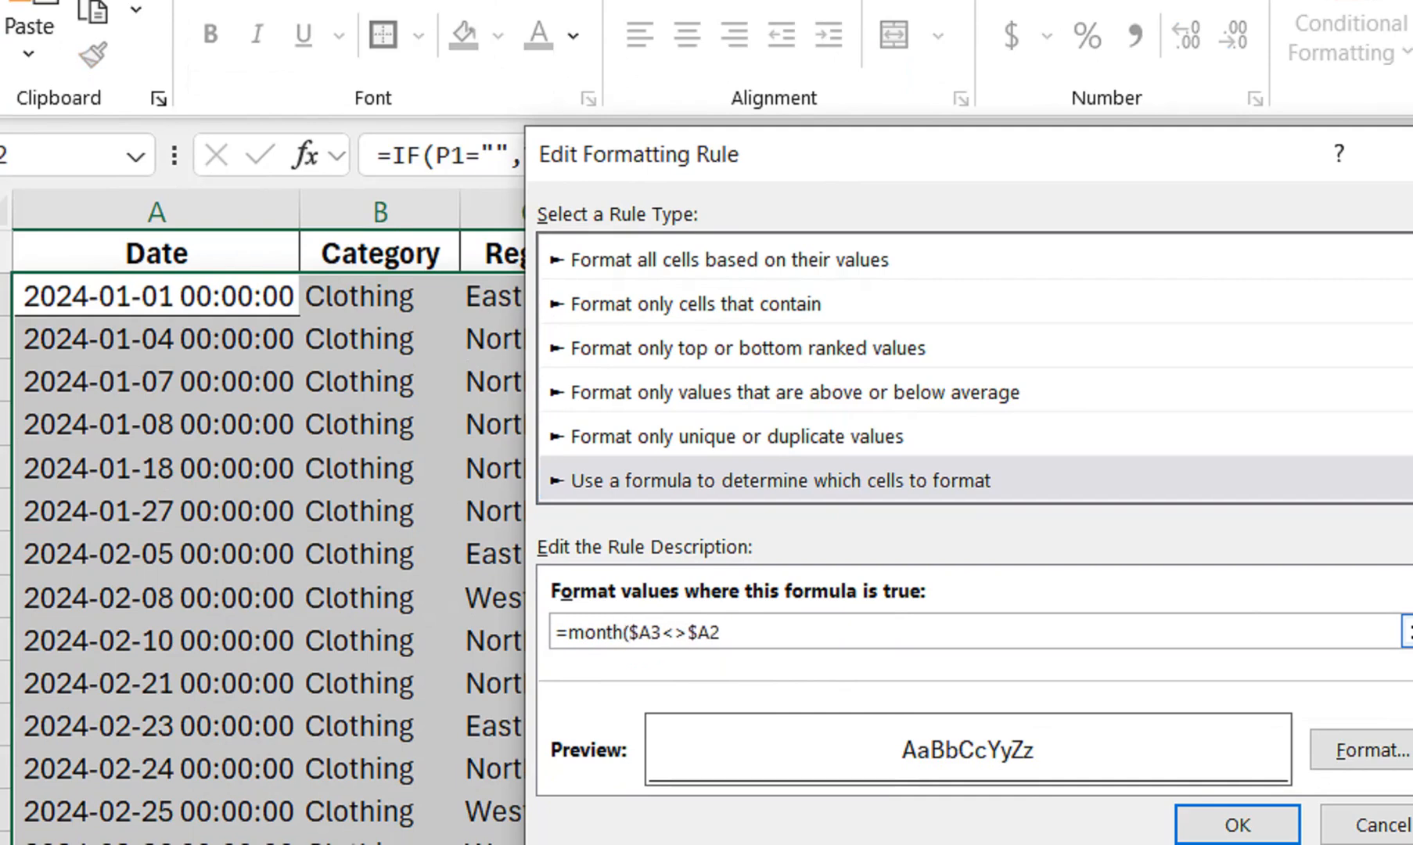
left_click(662, 632)
type(")")
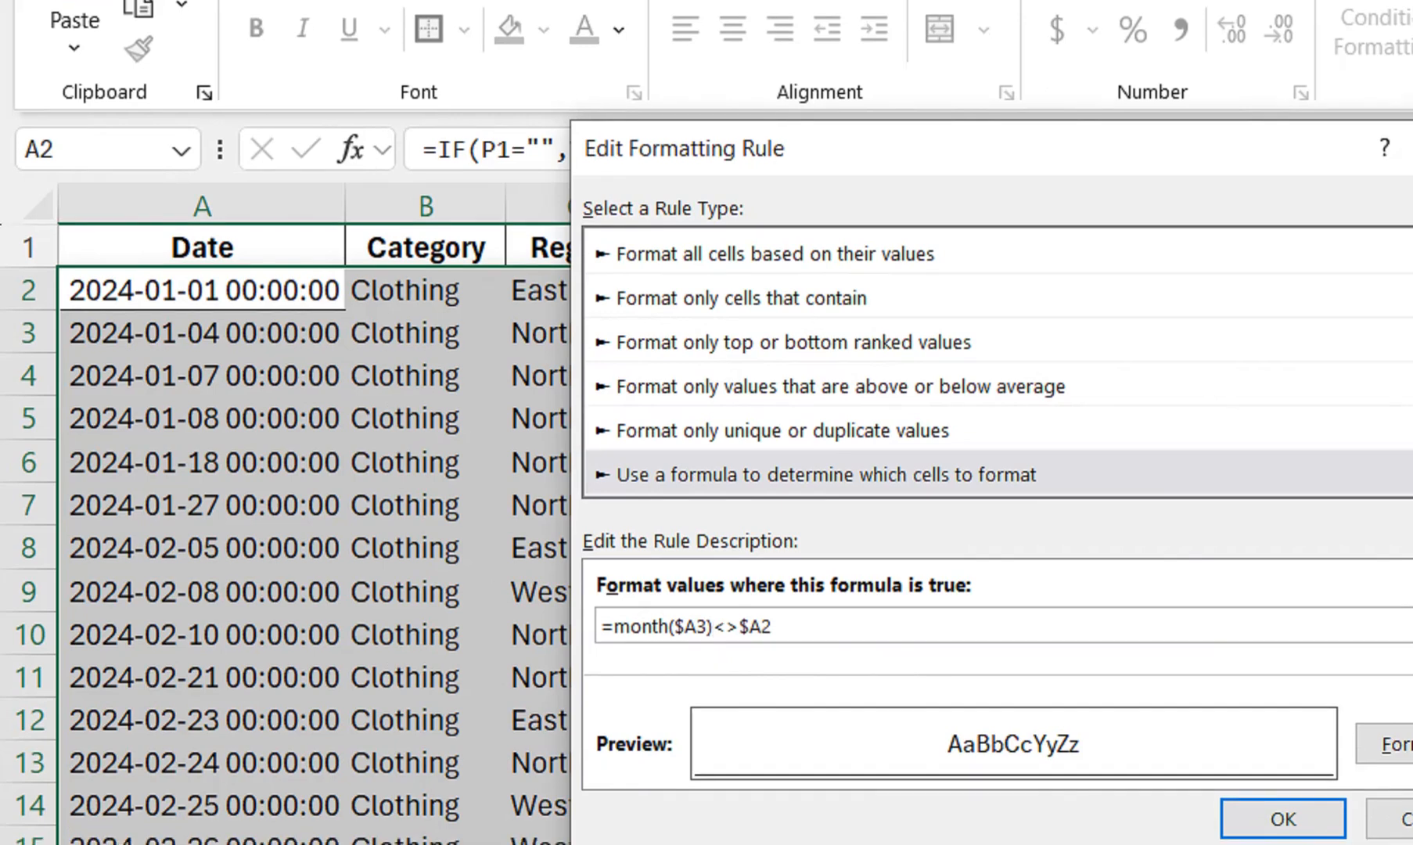
- Complete the rule formula as =MONTH($A3)<>MONTH($A2) and apply the edited rule
left_click(739, 632)
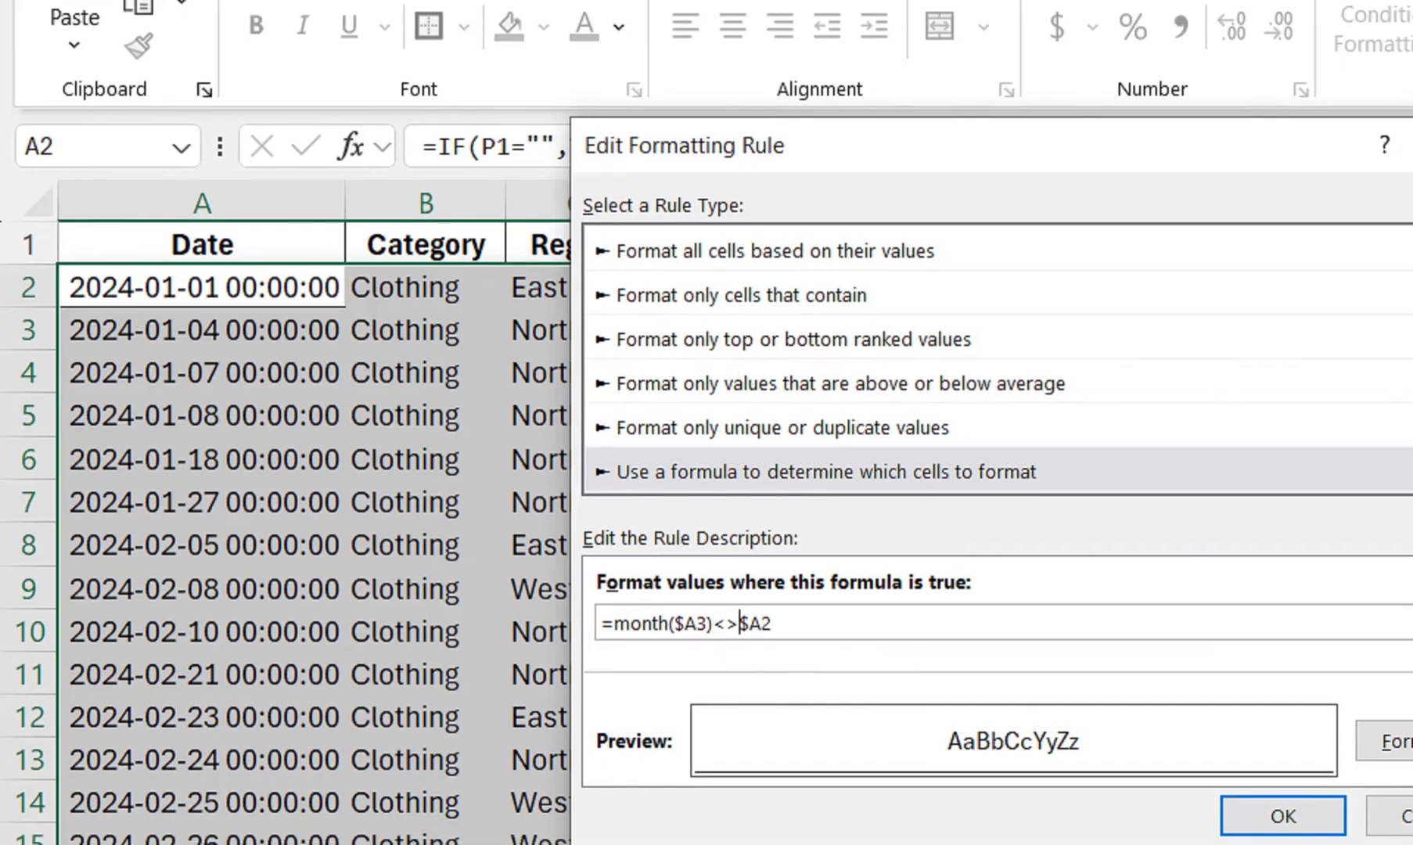
type("month(")
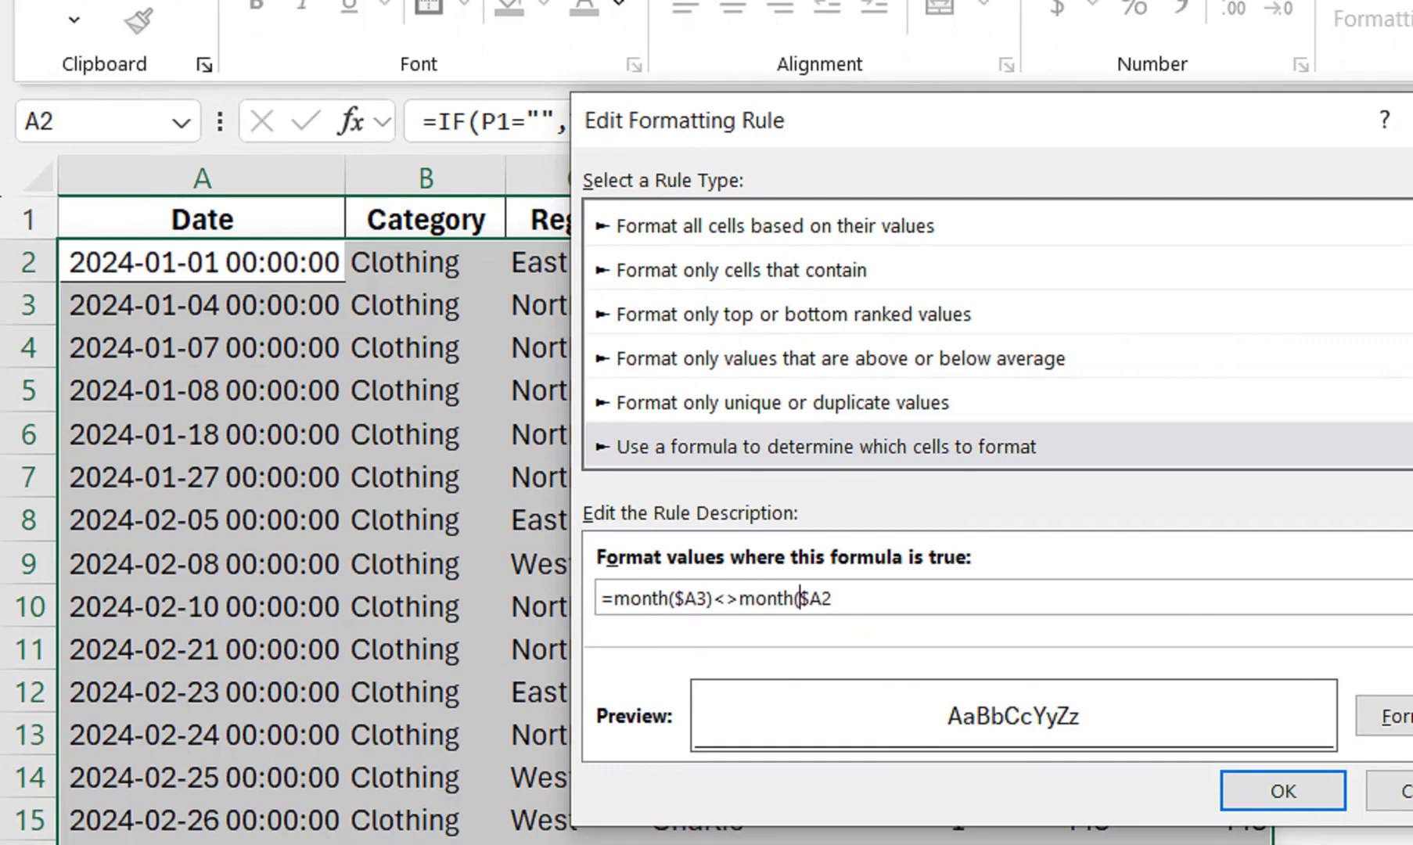
left_click(833, 599)
type(")")
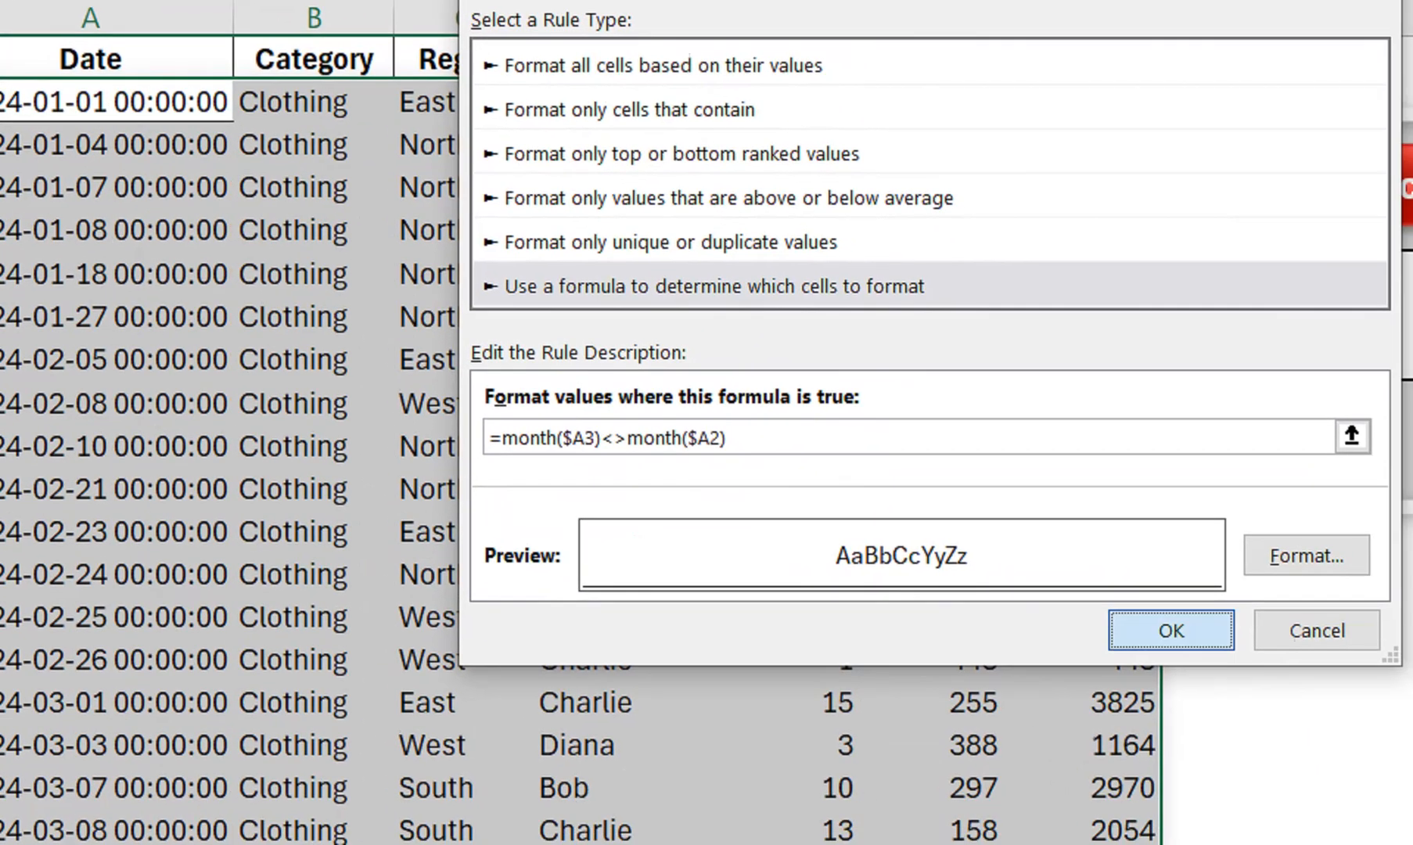
key("Return")
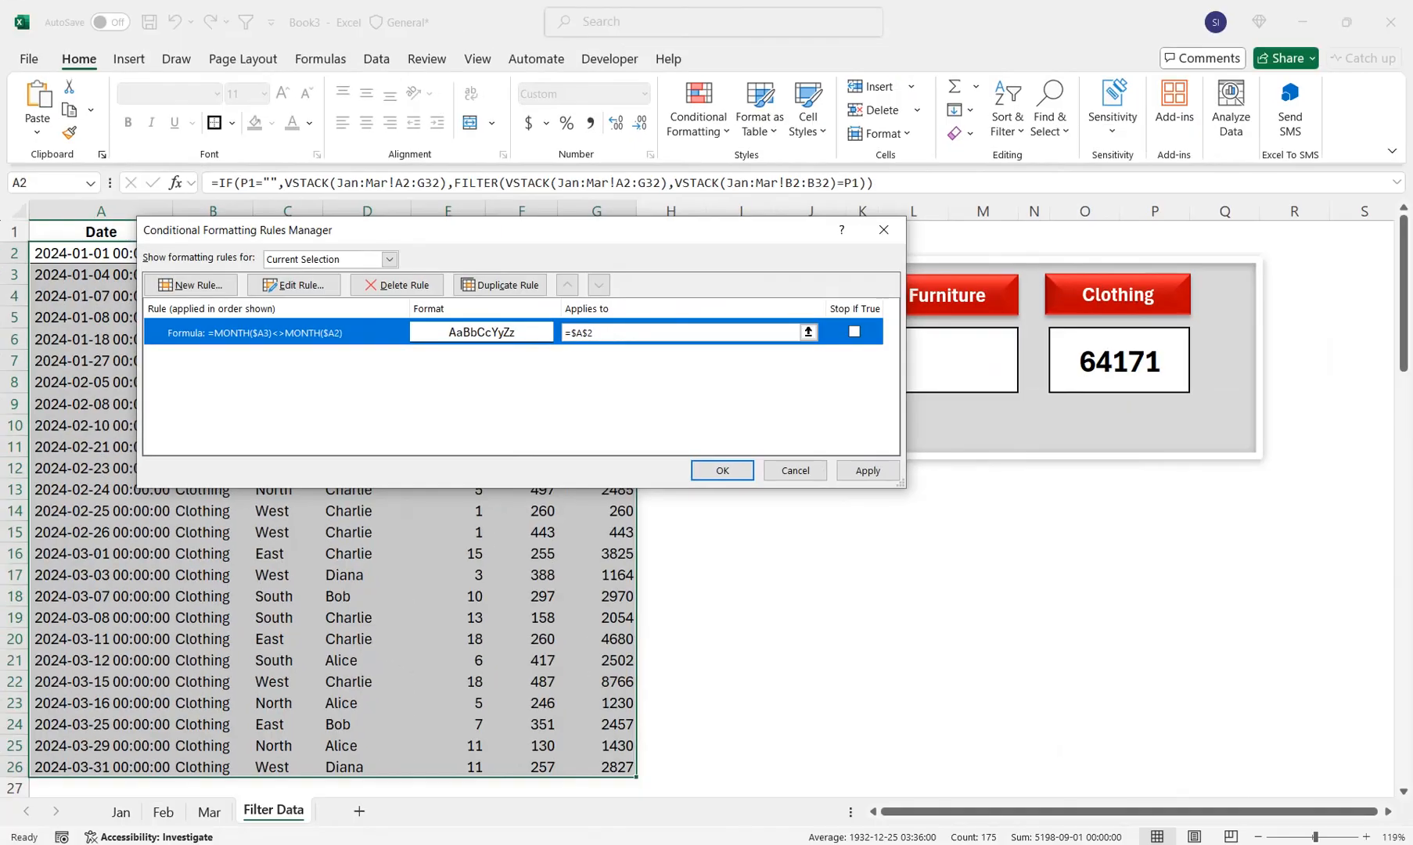
left_click(867, 470)
key("Return")
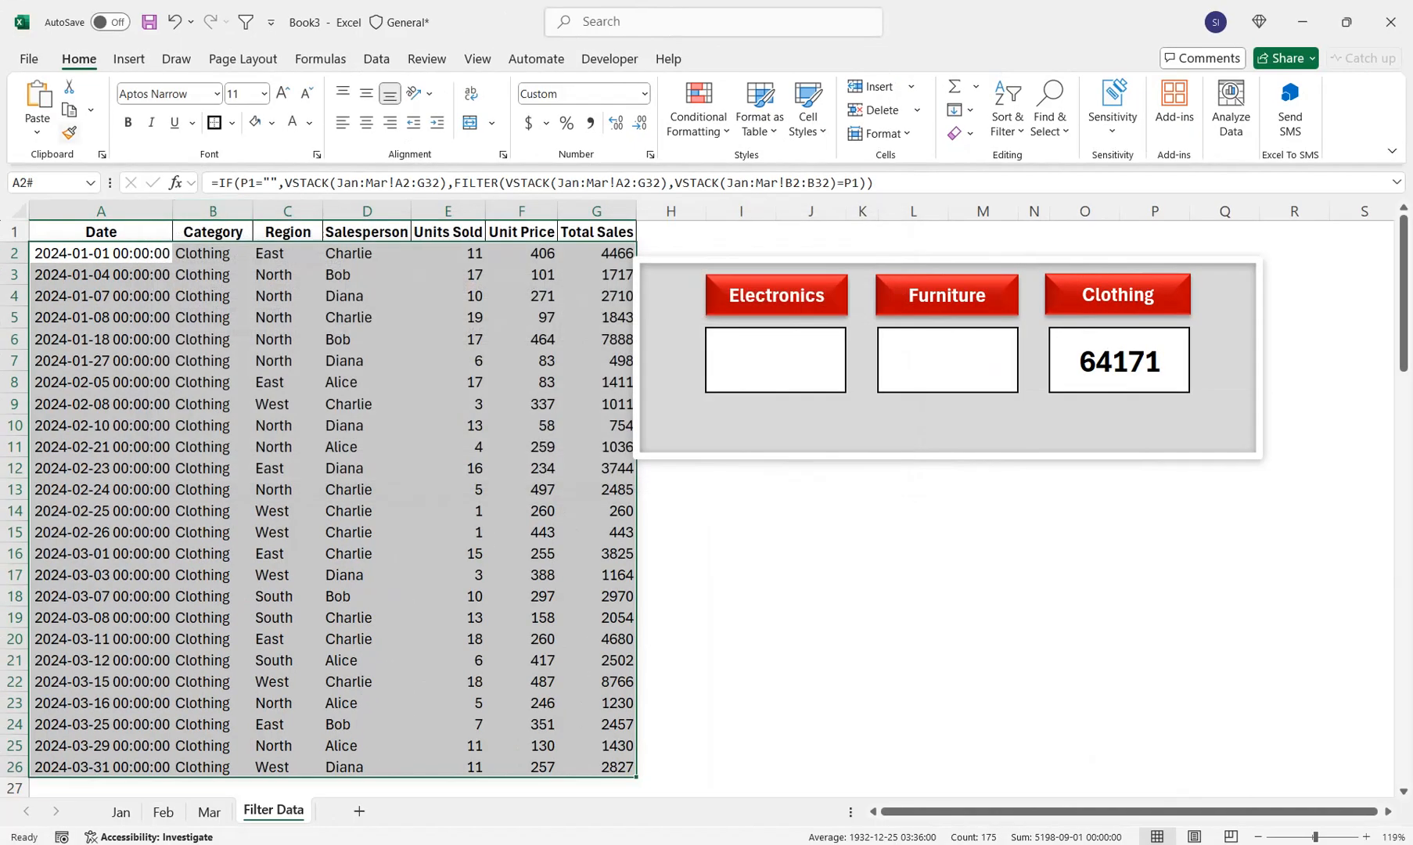
- Copy cell A2's formatting across columns A to G of the sales list, past its last row, with Format Painter
left_click(69, 133)
mouse_move(101, 253)
left_mouse_down()
mouse_move(522, 749)
mouse_move(597, 747)
left_mouse_up()
scroll(597, 747, "up", 1)
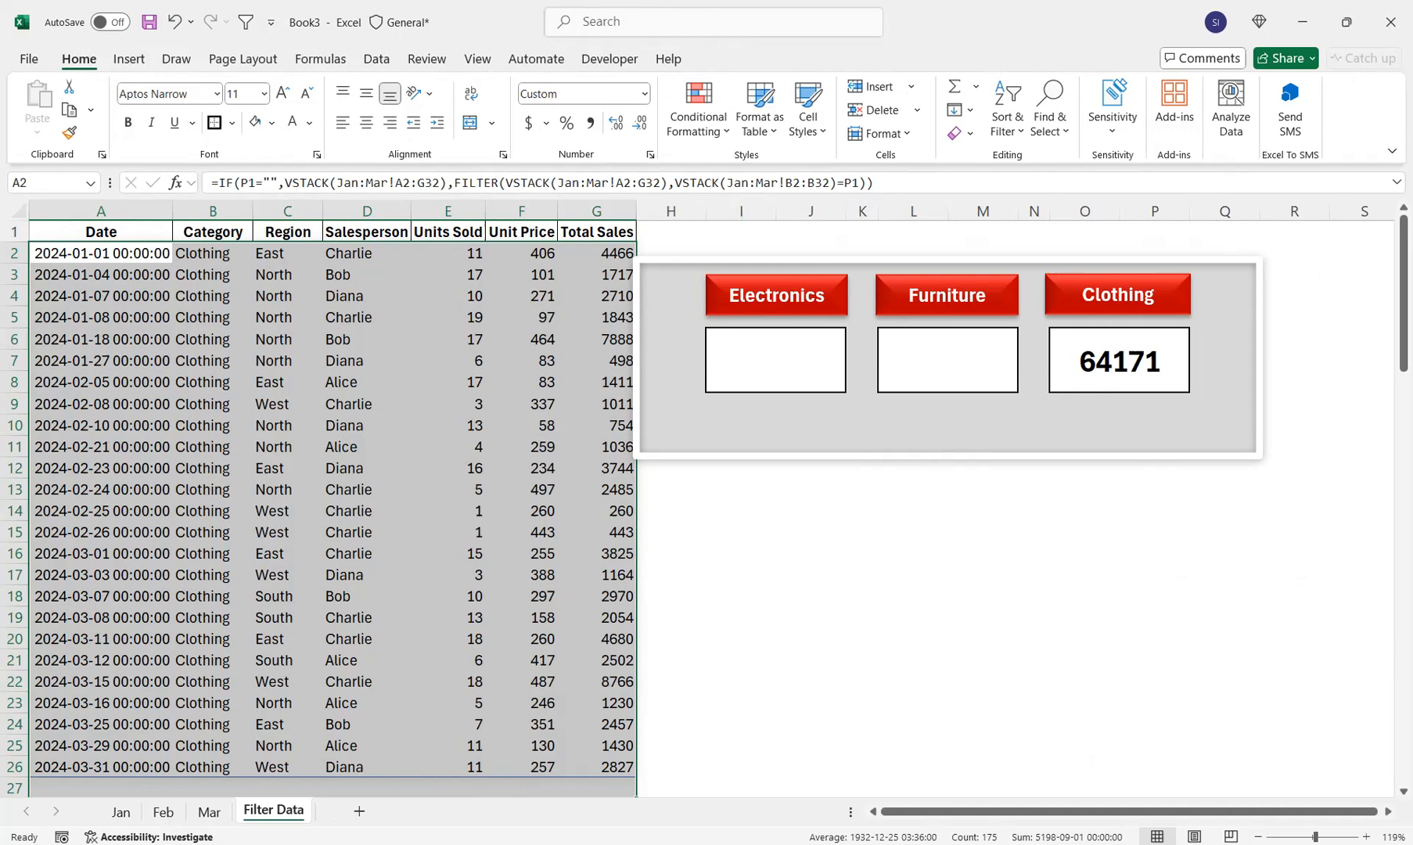
left_click(101, 253)
left_click(68, 133)
mouse_move(100, 253)
left_mouse_down()
mouse_move(447, 510)
mouse_move(522, 775)
mouse_move(597, 775)
left_mouse_up()
scroll(597, 774, "up", 1)
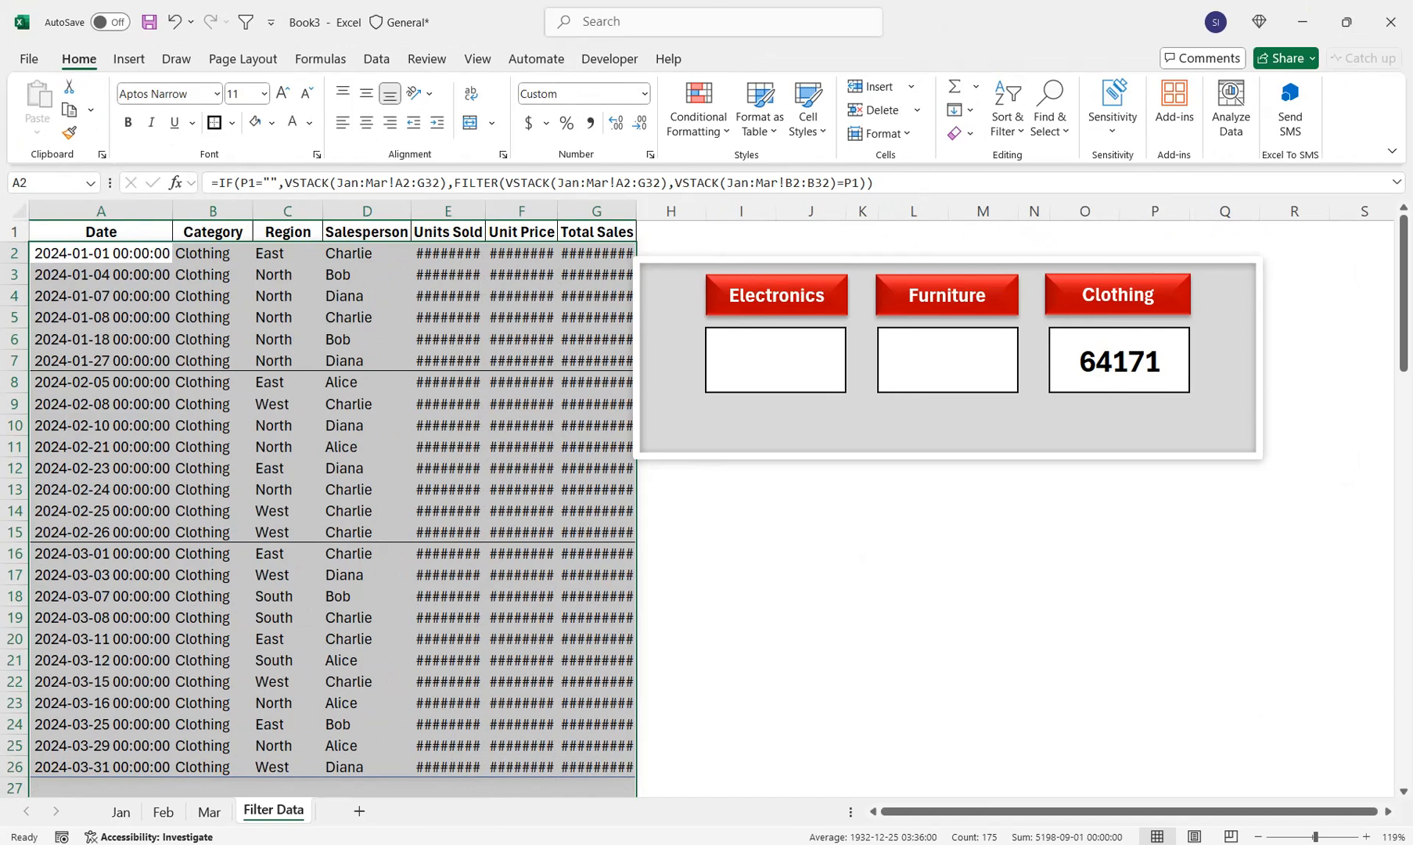
- Set the Units Sold, Unit Price and Total Sales columns to the General number format and auto-fit their widths
left_click(448, 232)
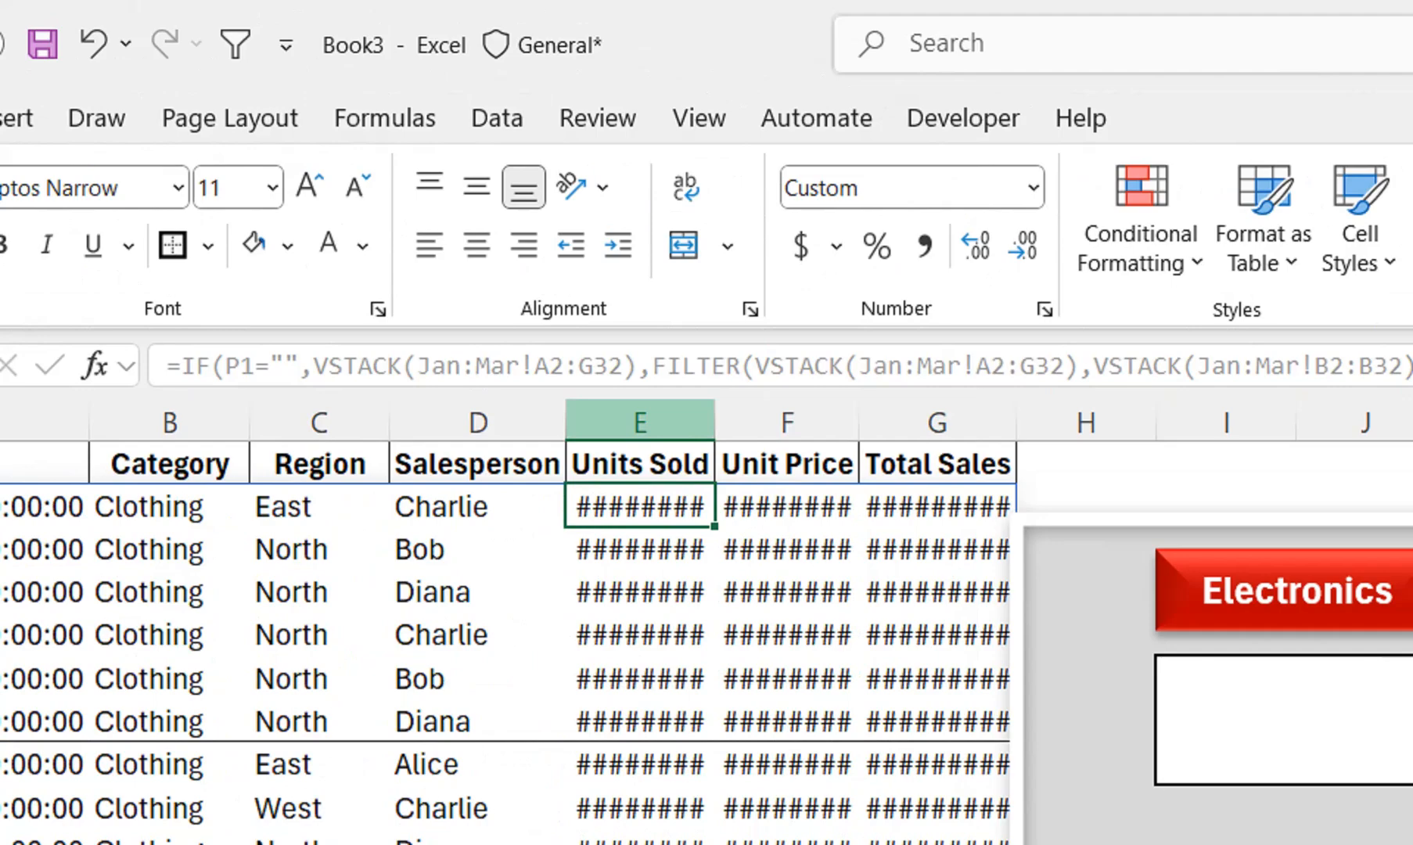
left_click_drag(448, 210, 596, 211)
double_click(1015, 422)
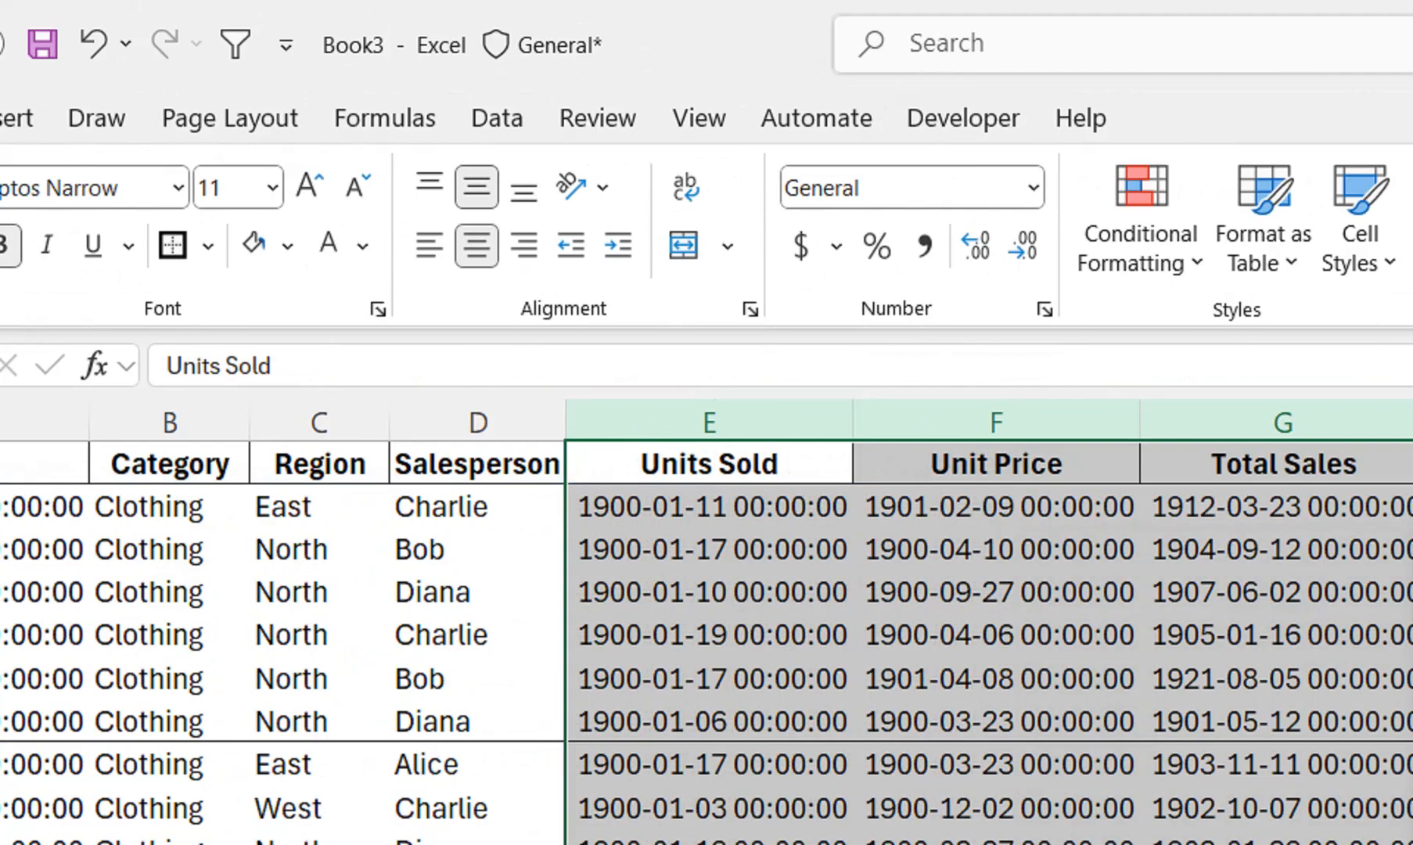
left_click(1033, 187)
left_click(1022, 246)
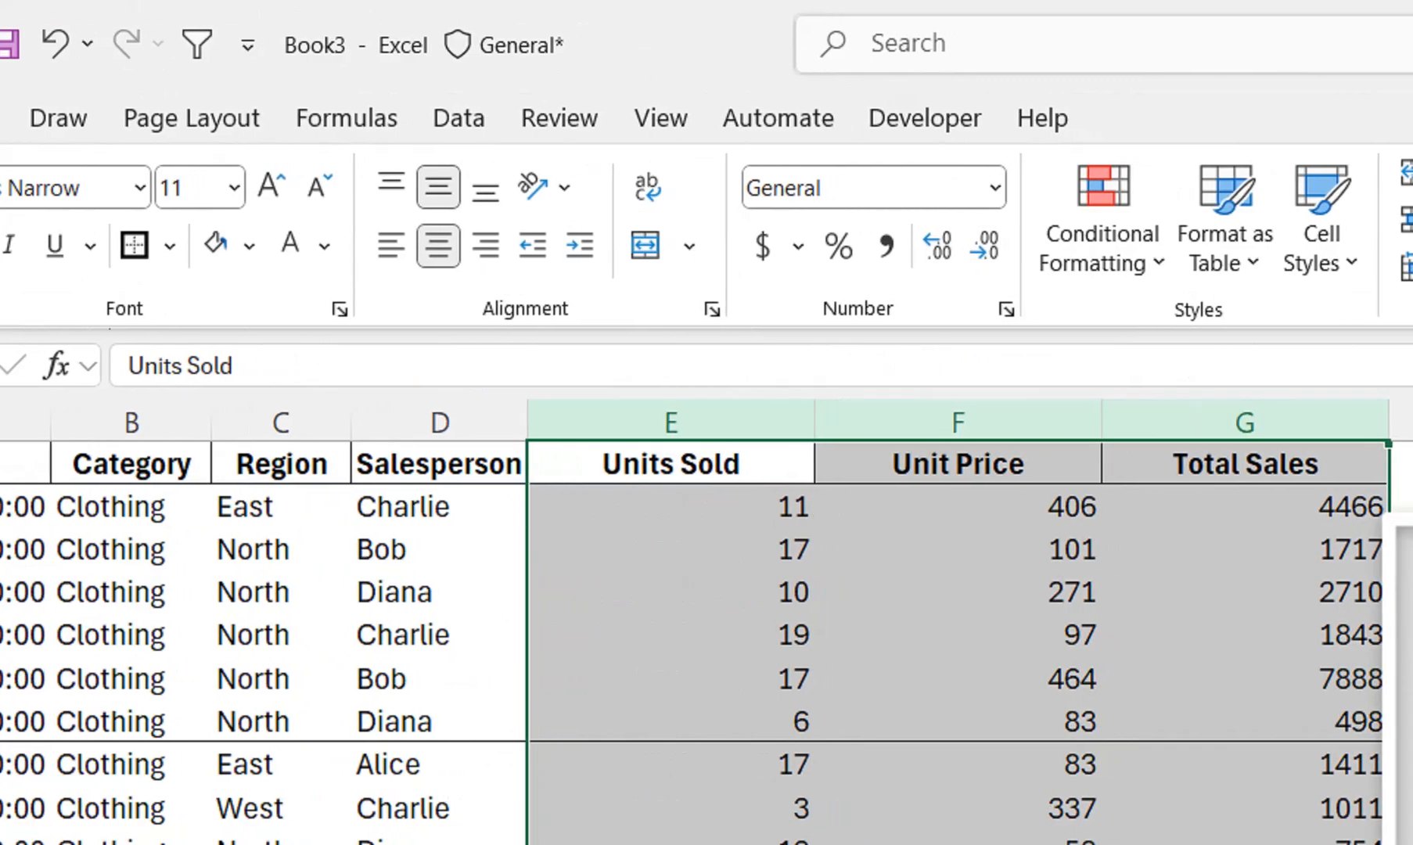
left_click(753, 765)
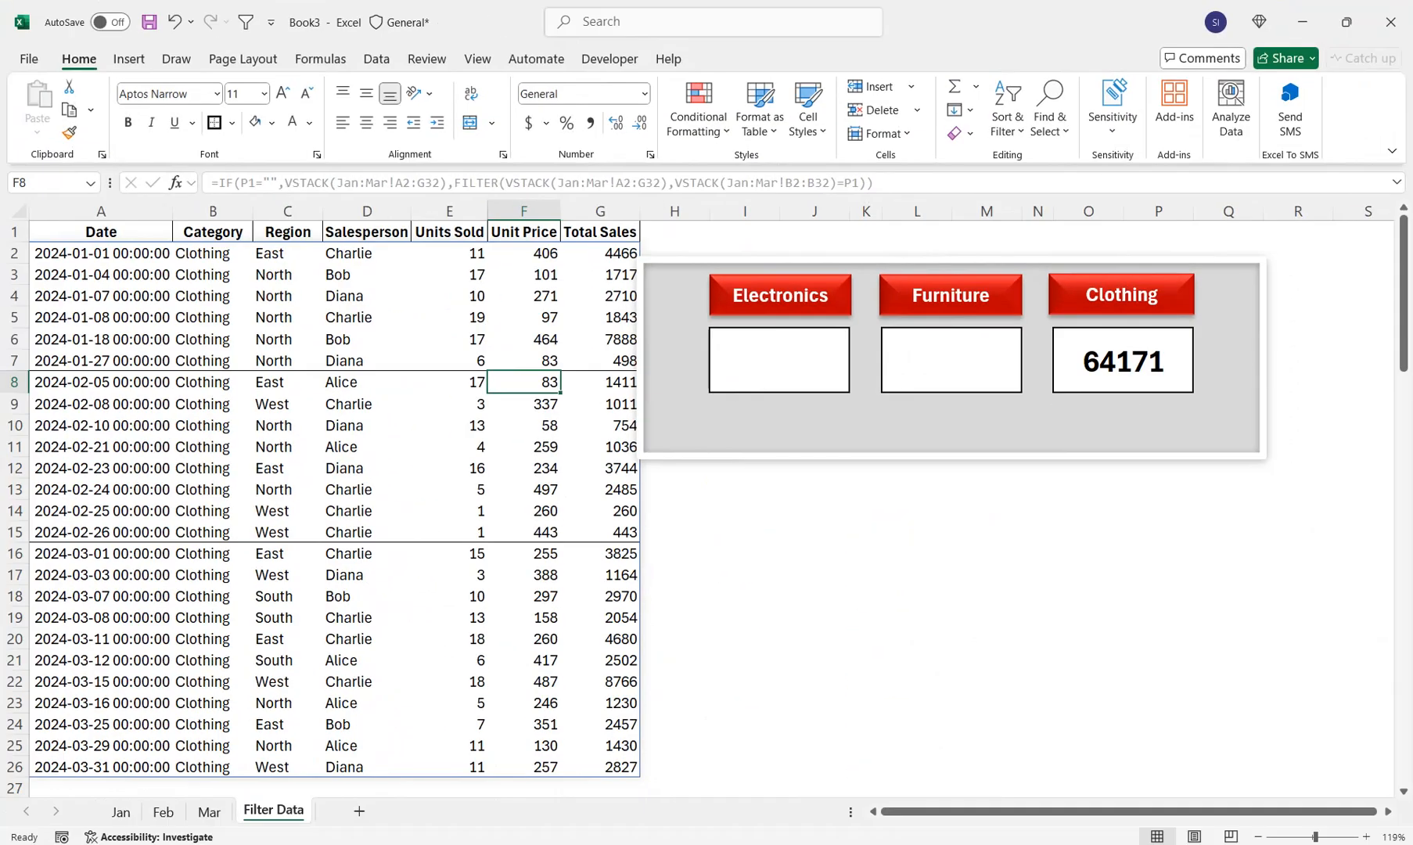
left_click(523, 490)
- Increase header row 1 to about double height and fill headers A1:G1 with black
left_click_drag(14, 242, 14, 263)
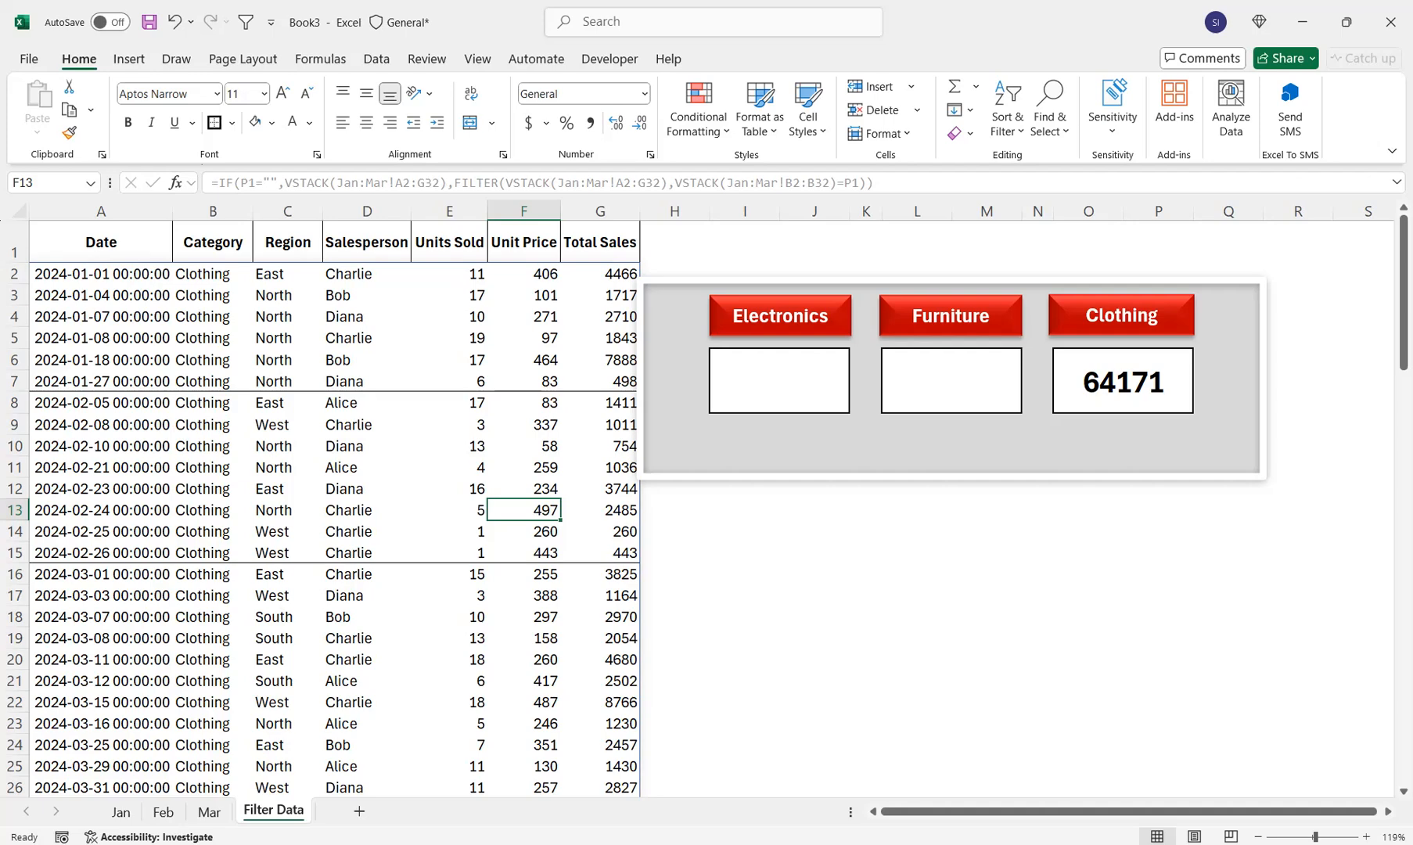
left_click(449, 274)
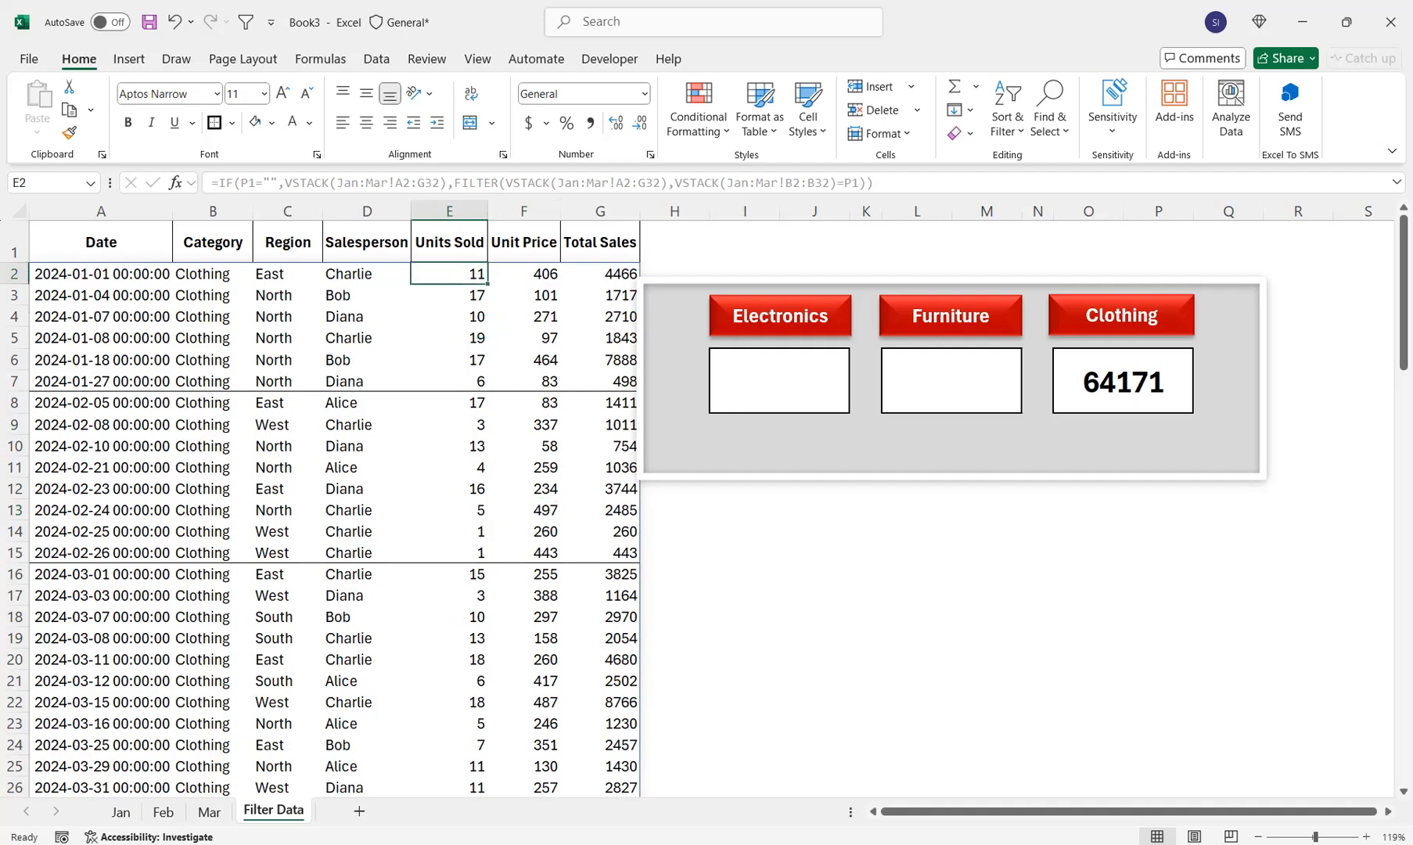
left_click_drag(600, 243, 101, 243)
left_click(271, 122)
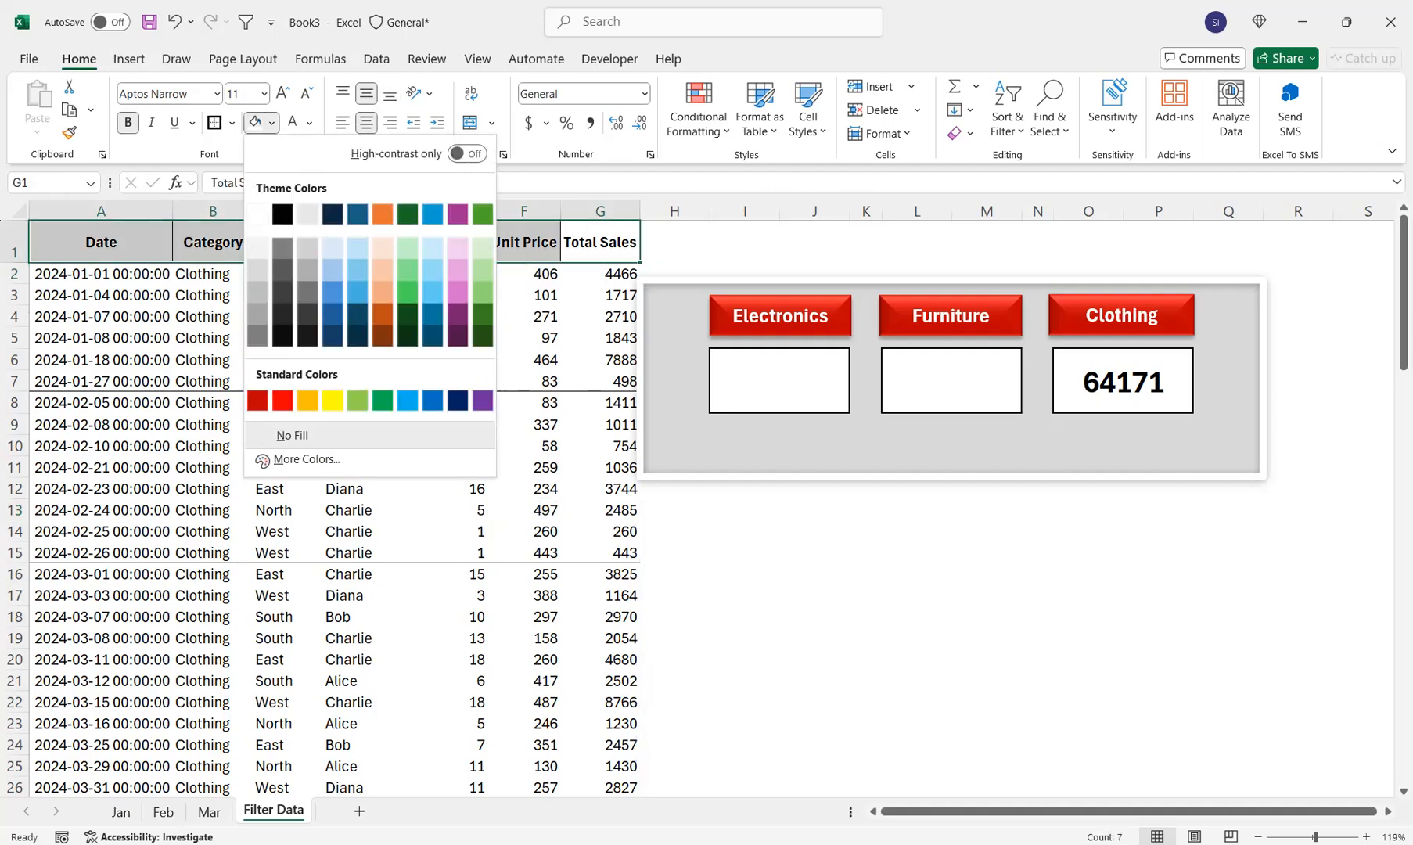
left_click(307, 214)
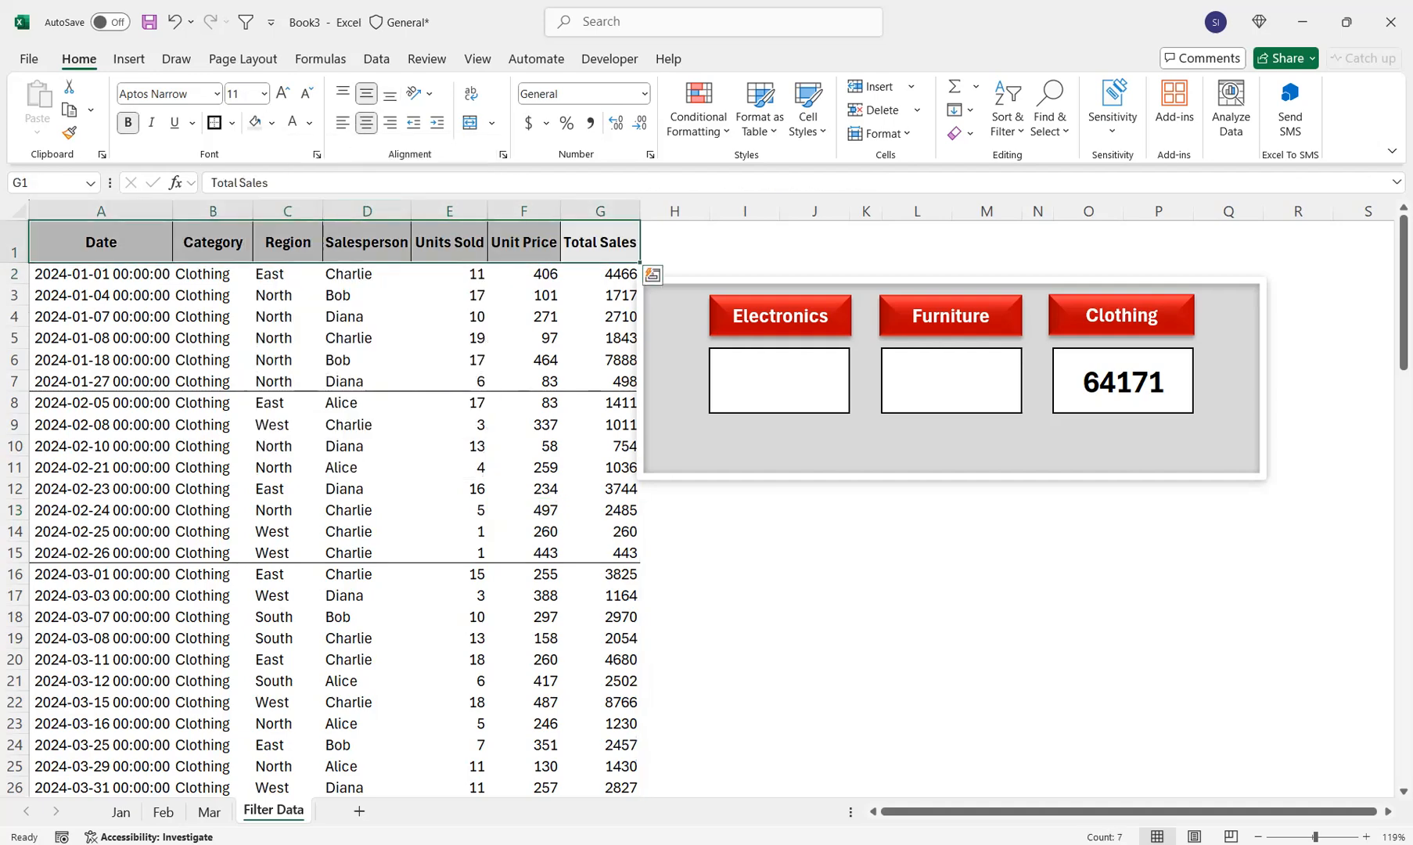
left_click(271, 123)
left_click(281, 214)
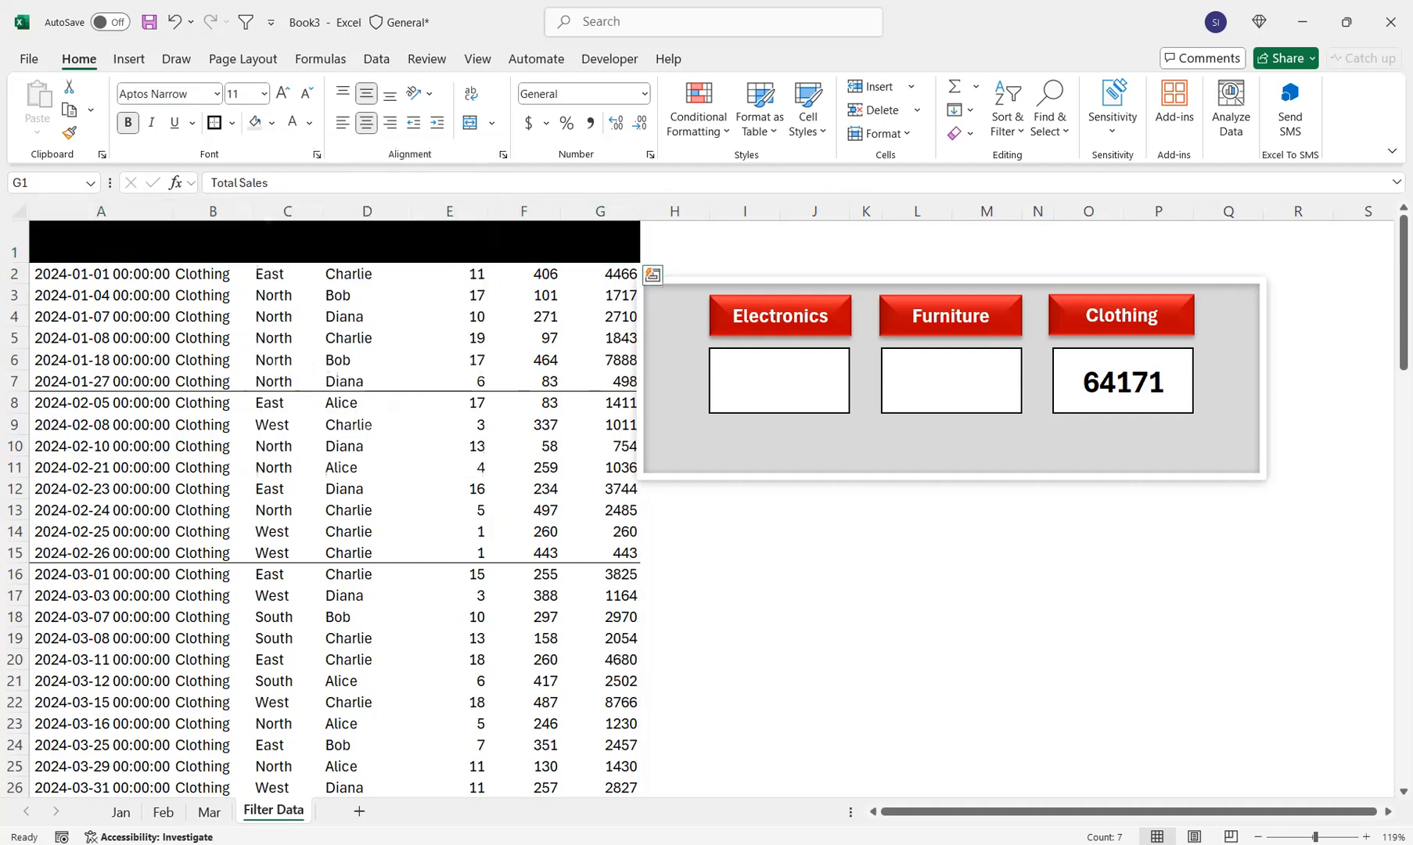
- Set the font color of headers A1:G1 to white and deselect them
left_click(309, 123)
left_click(295, 242)
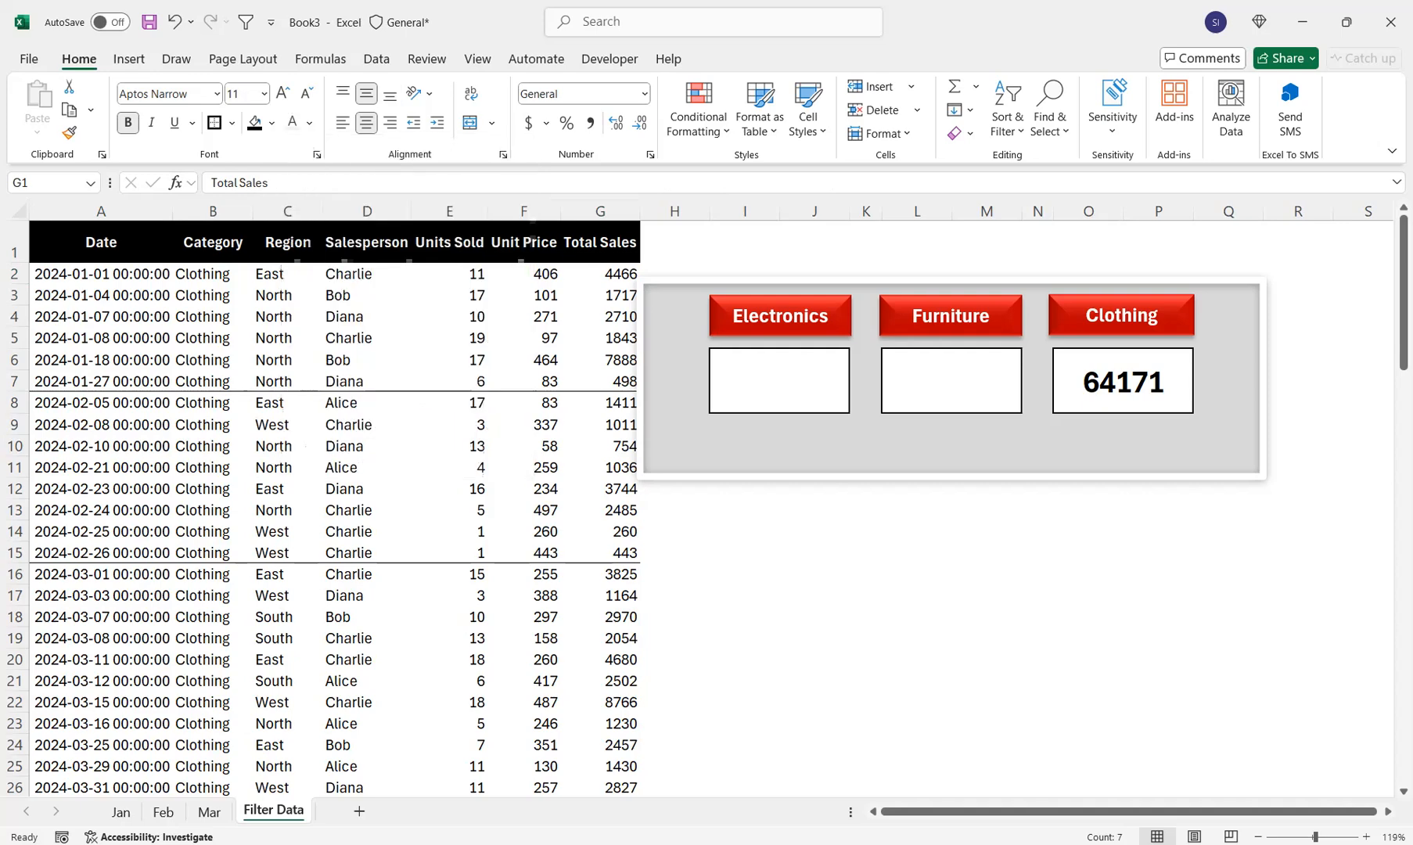
left_click(449, 295)
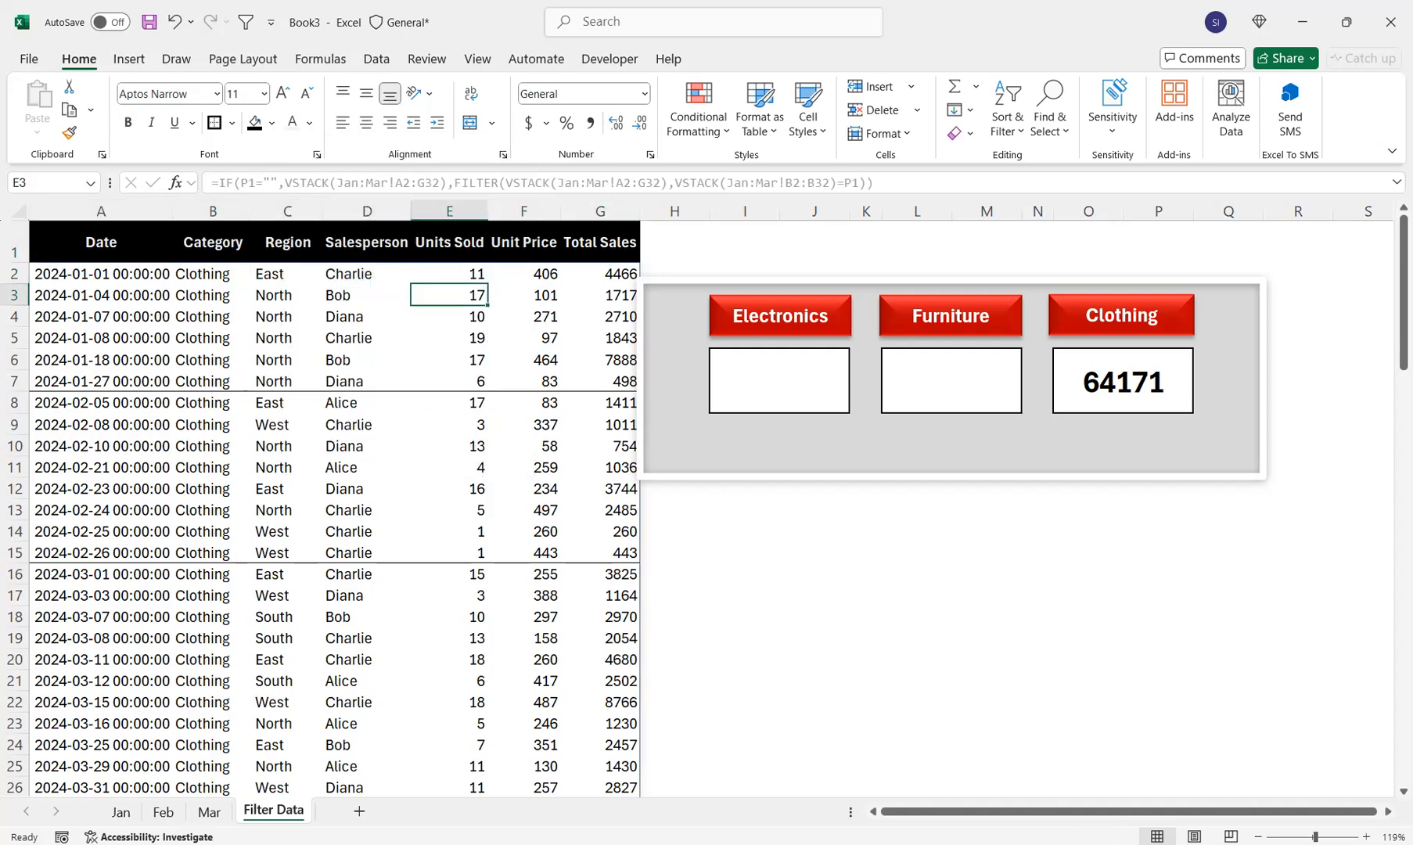
left_click(524, 316)
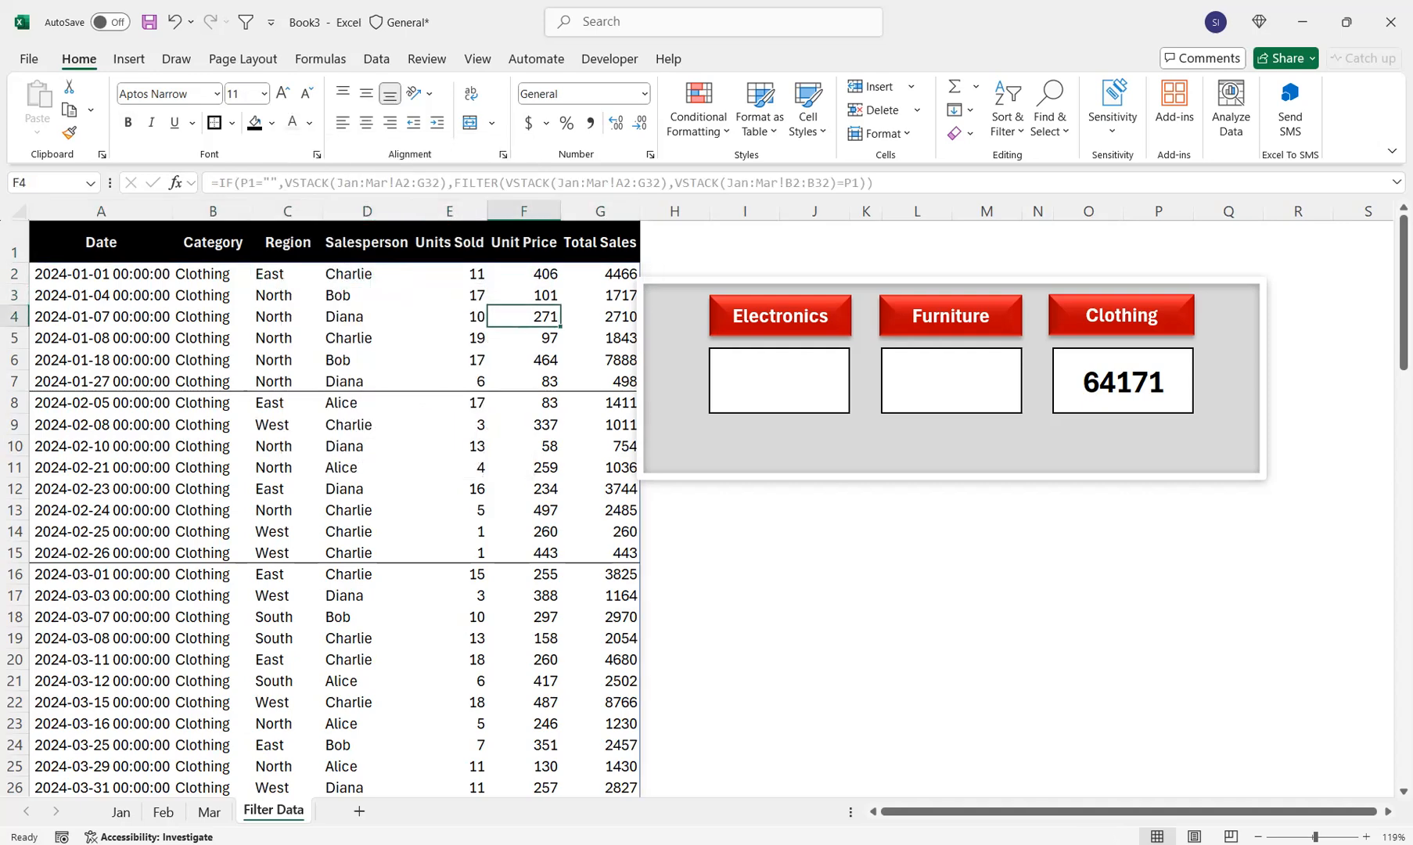